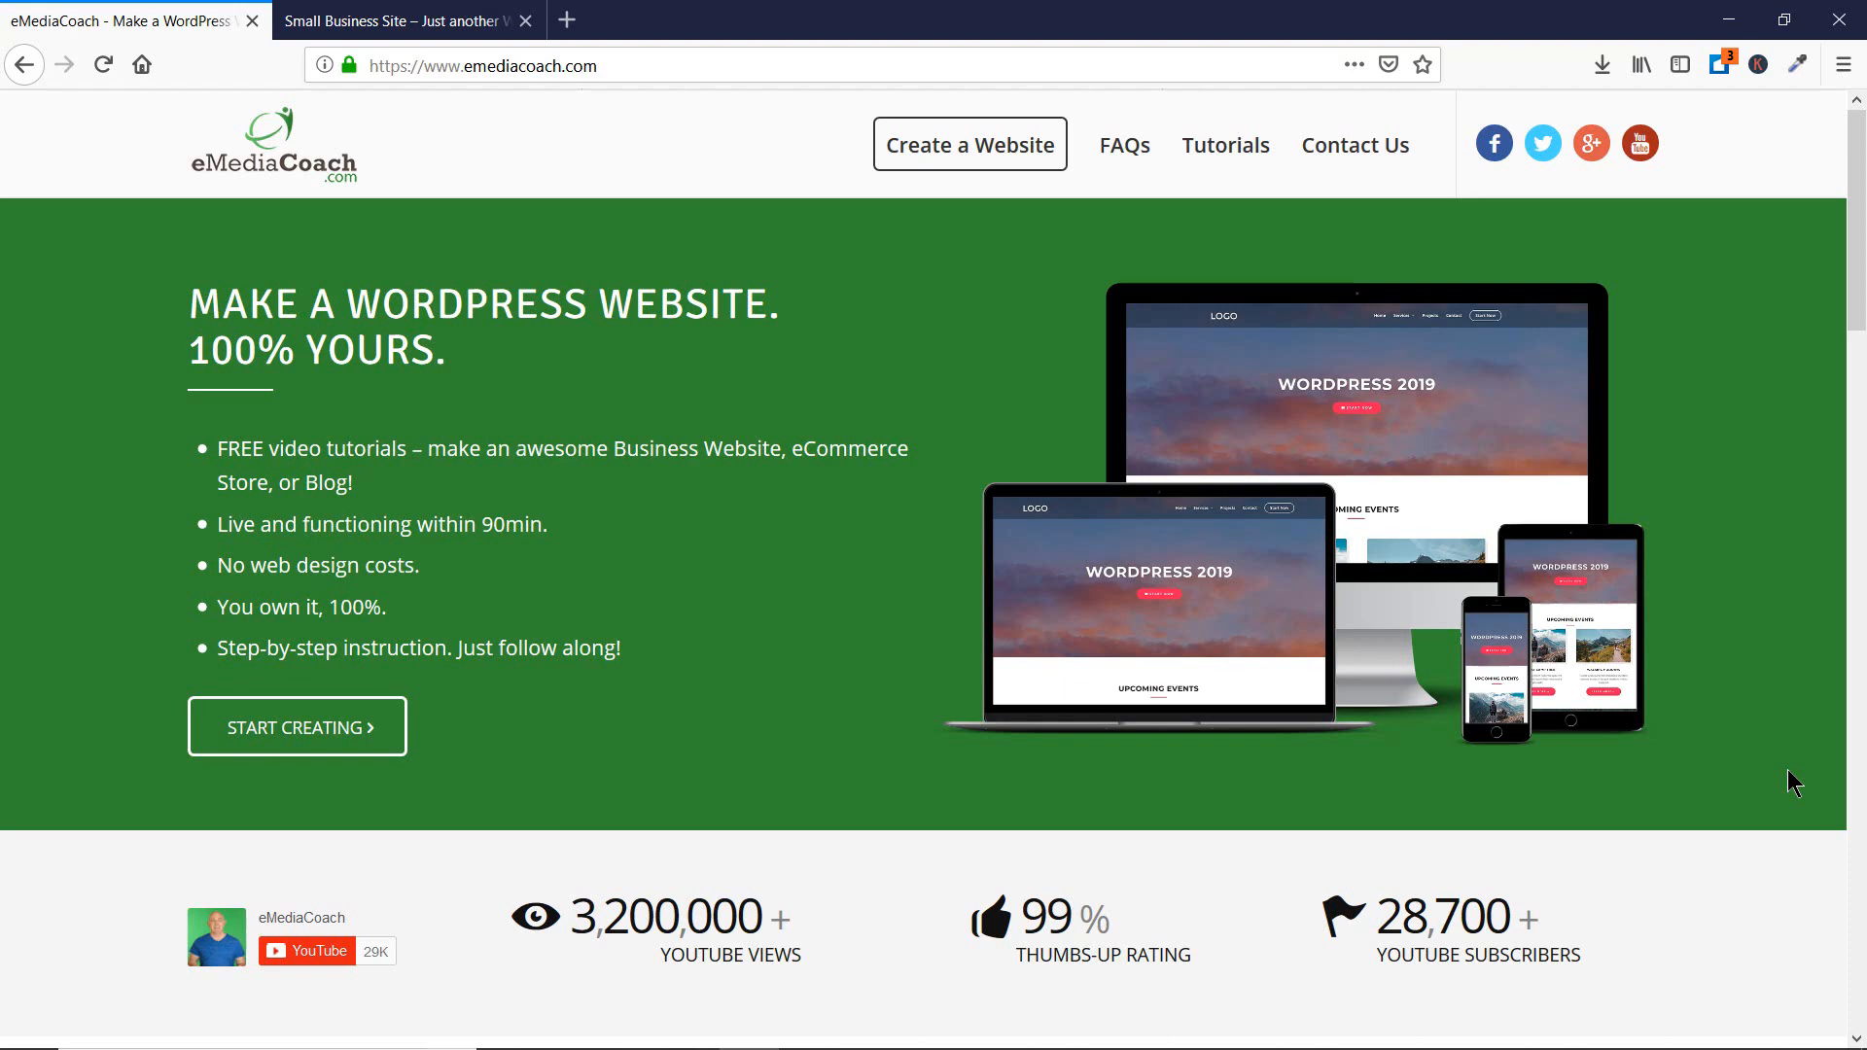
pyautogui.click(693, 65)
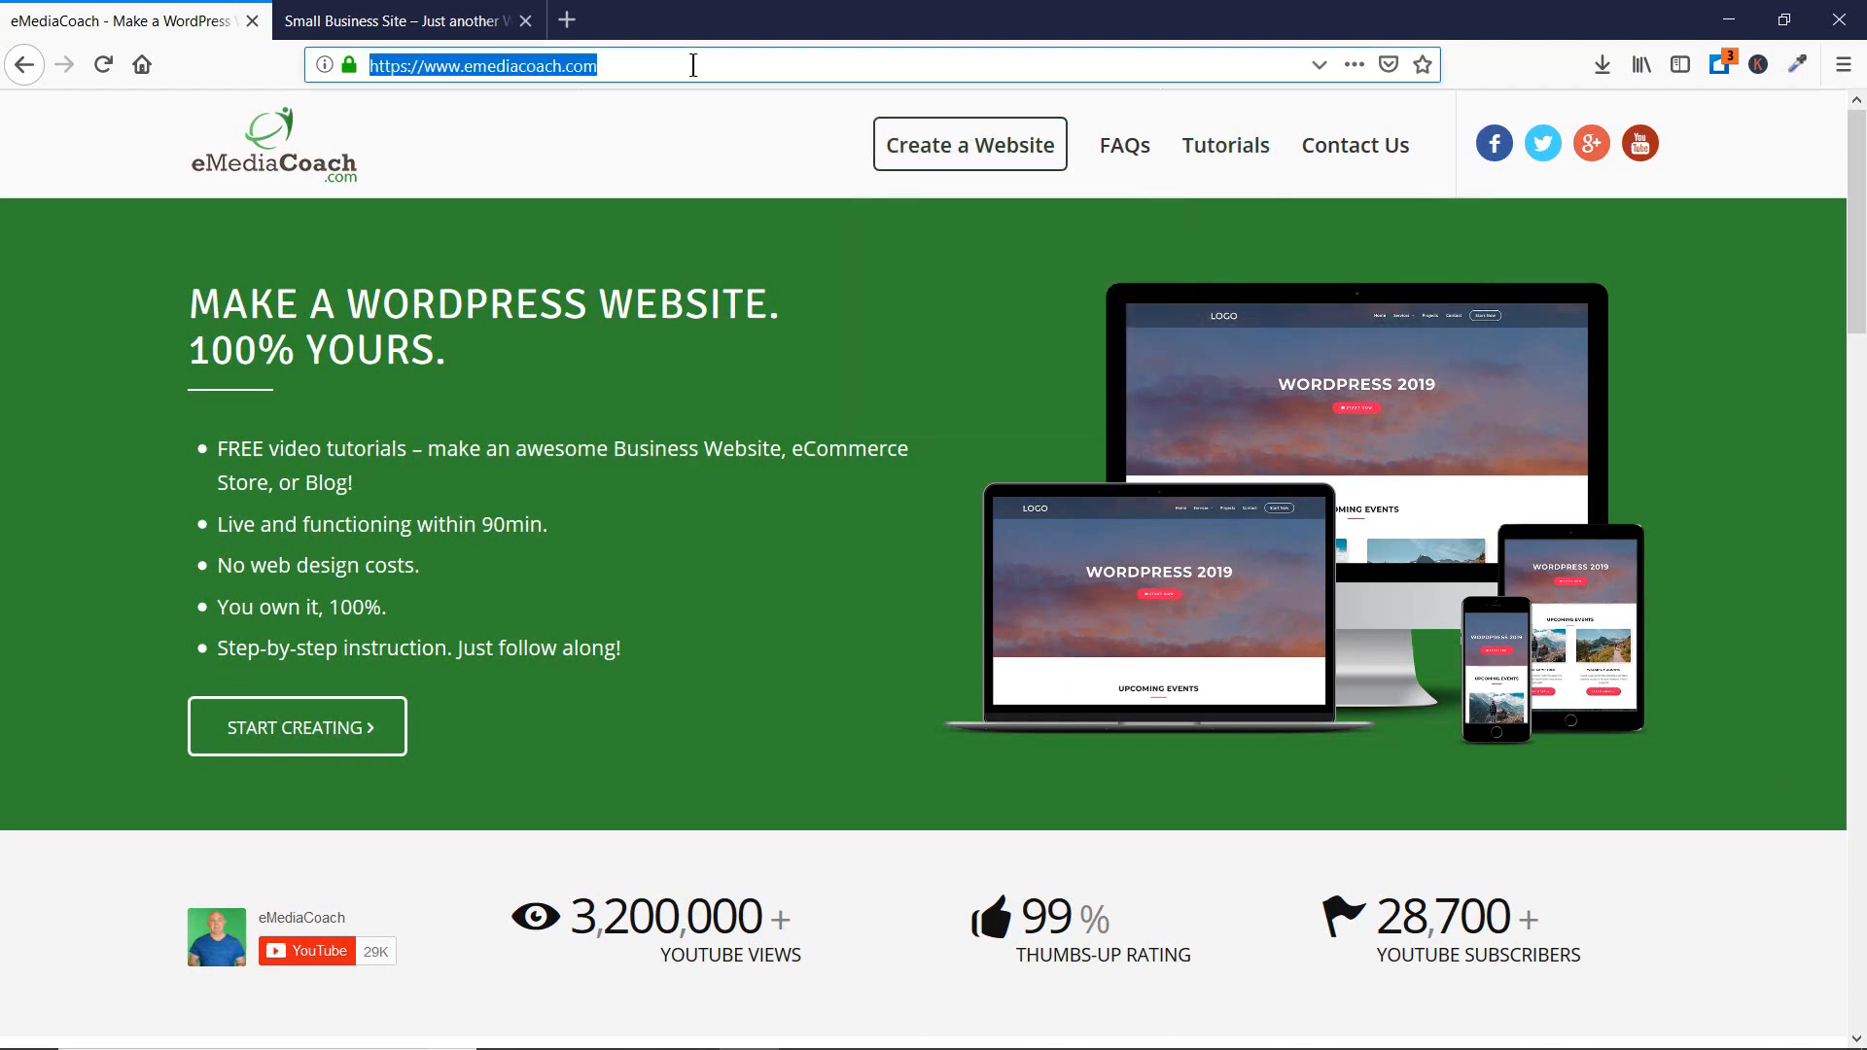
pyautogui.click(693, 65)
pyautogui.write('/astra')
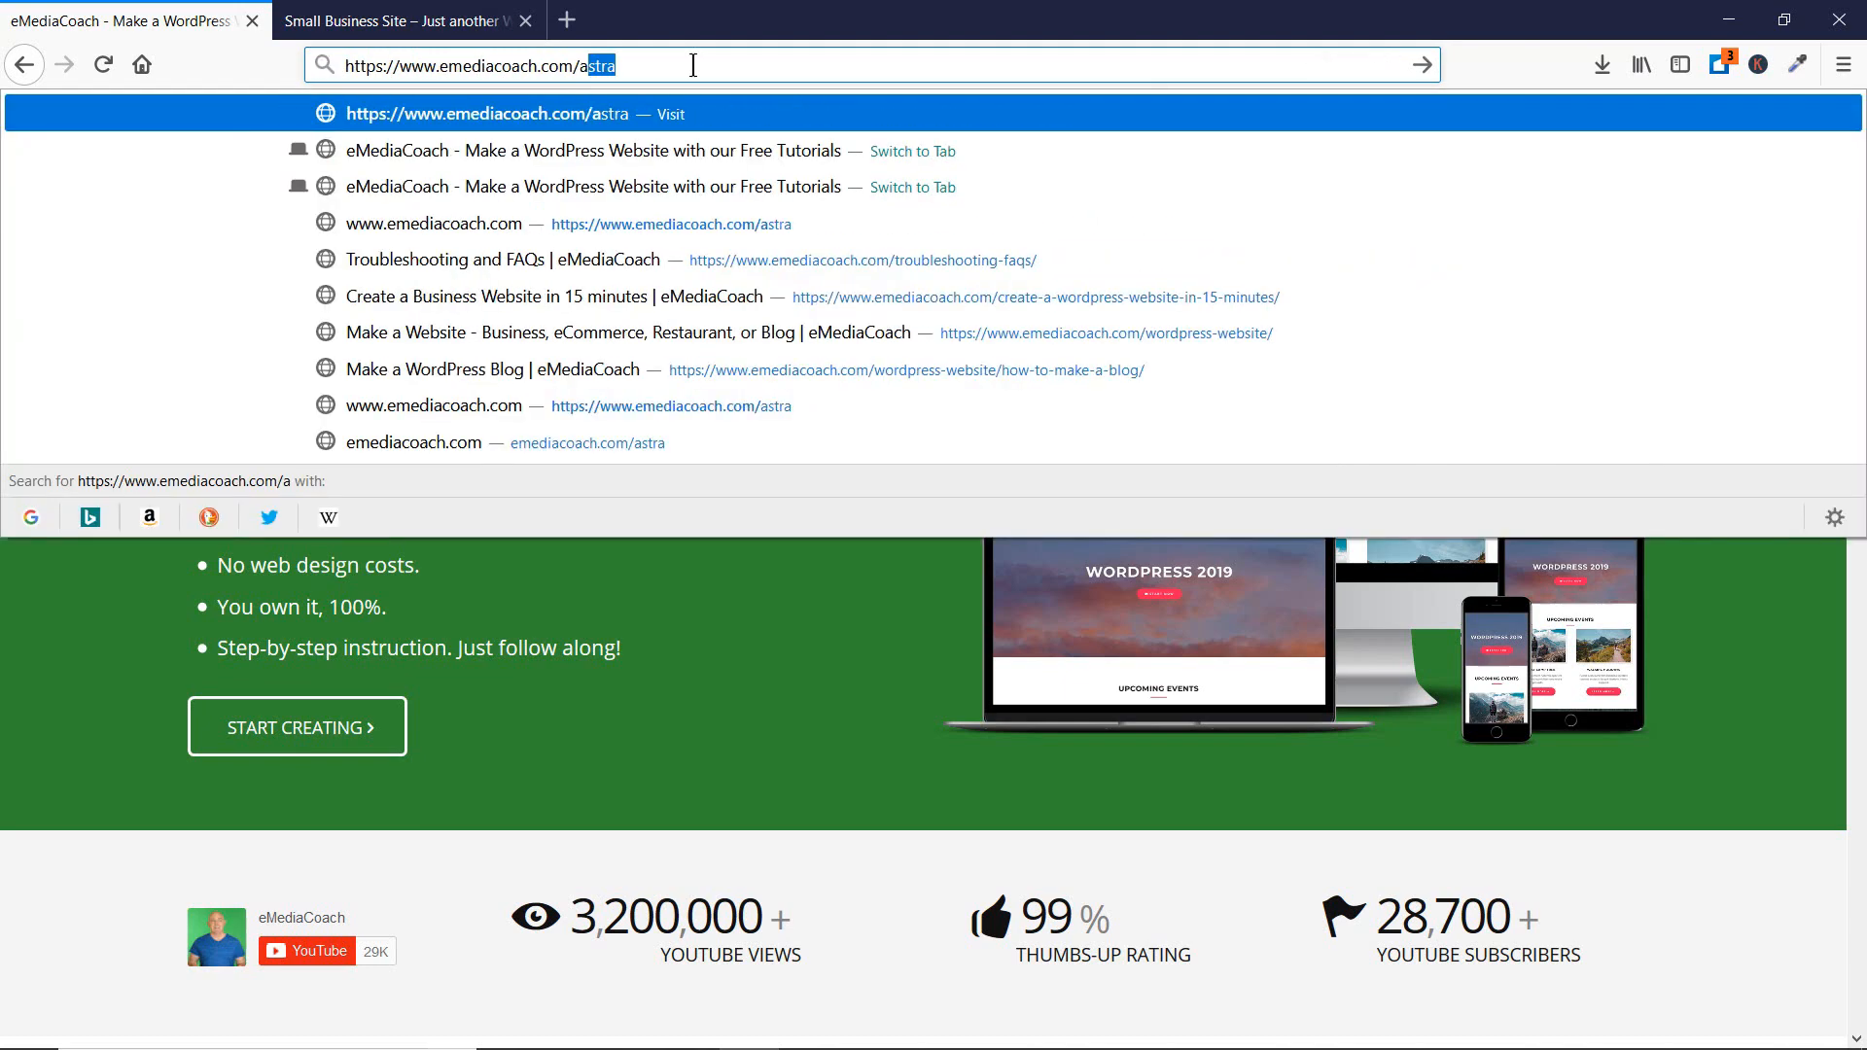
pyautogui.press('Return')
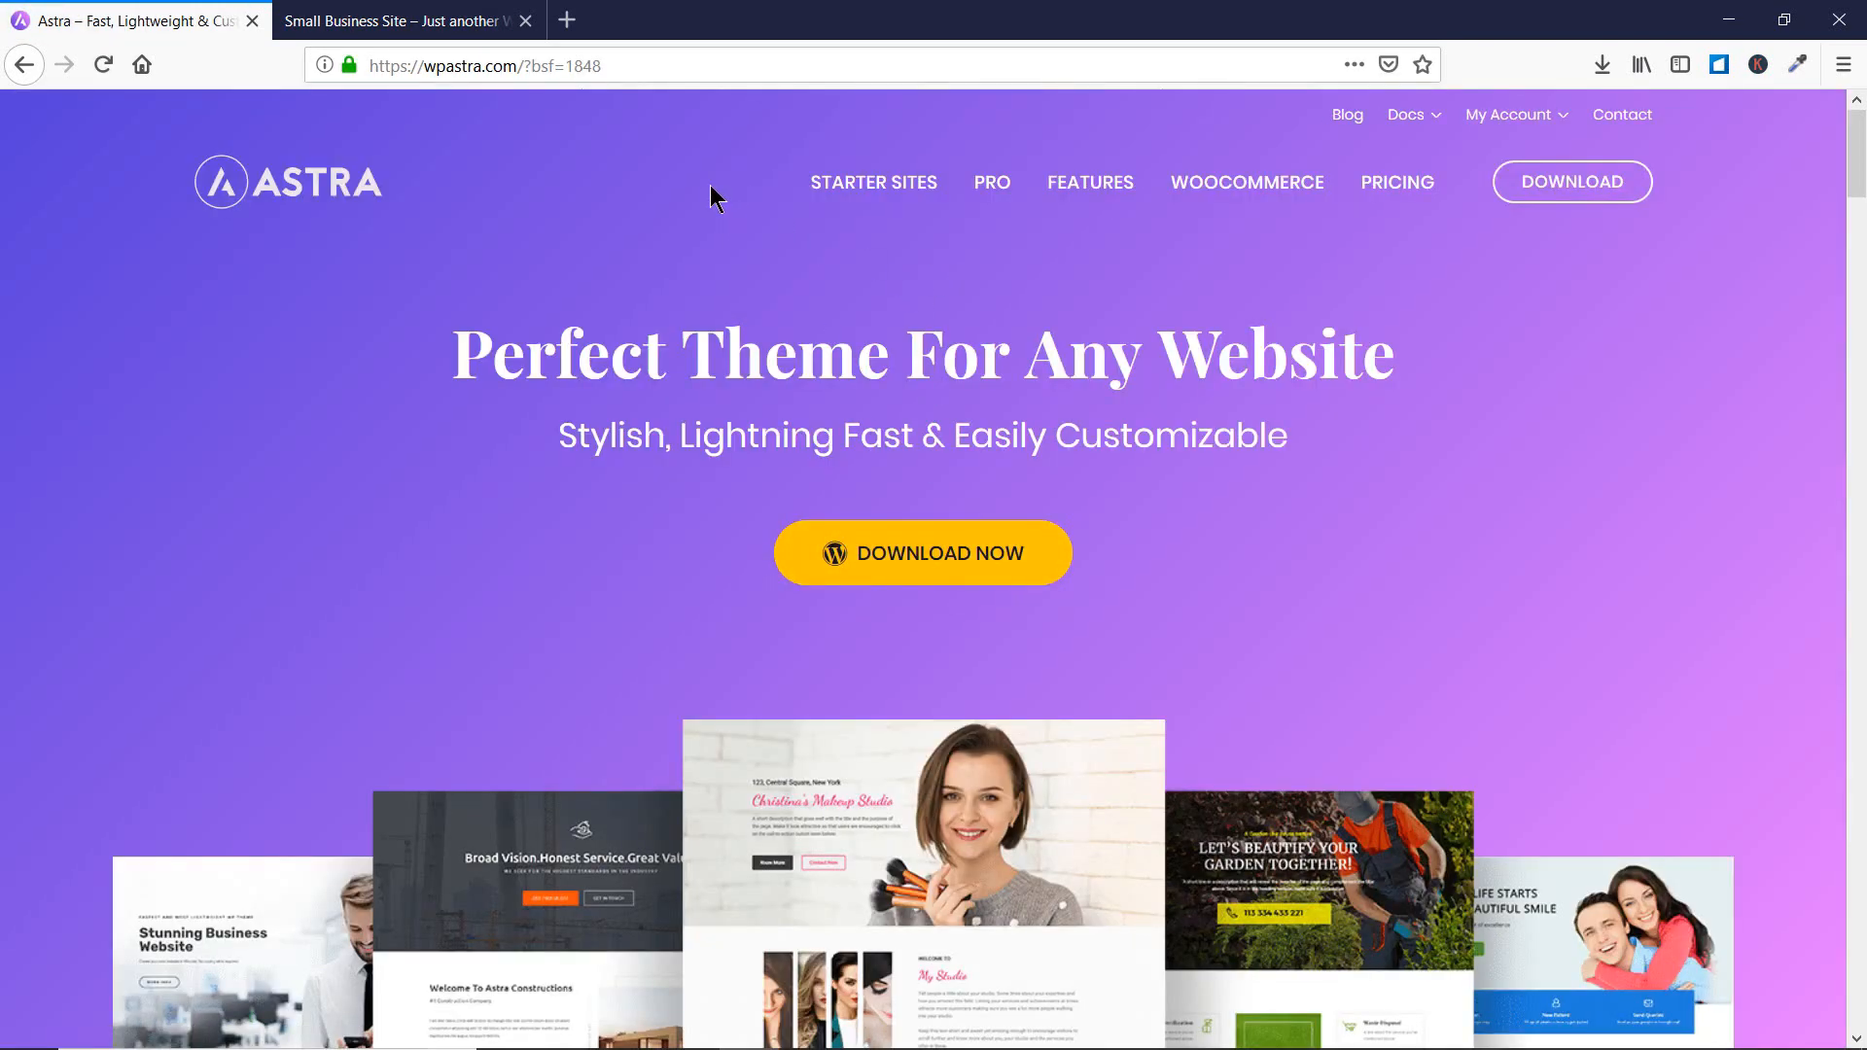
pyautogui.click(252, 20)
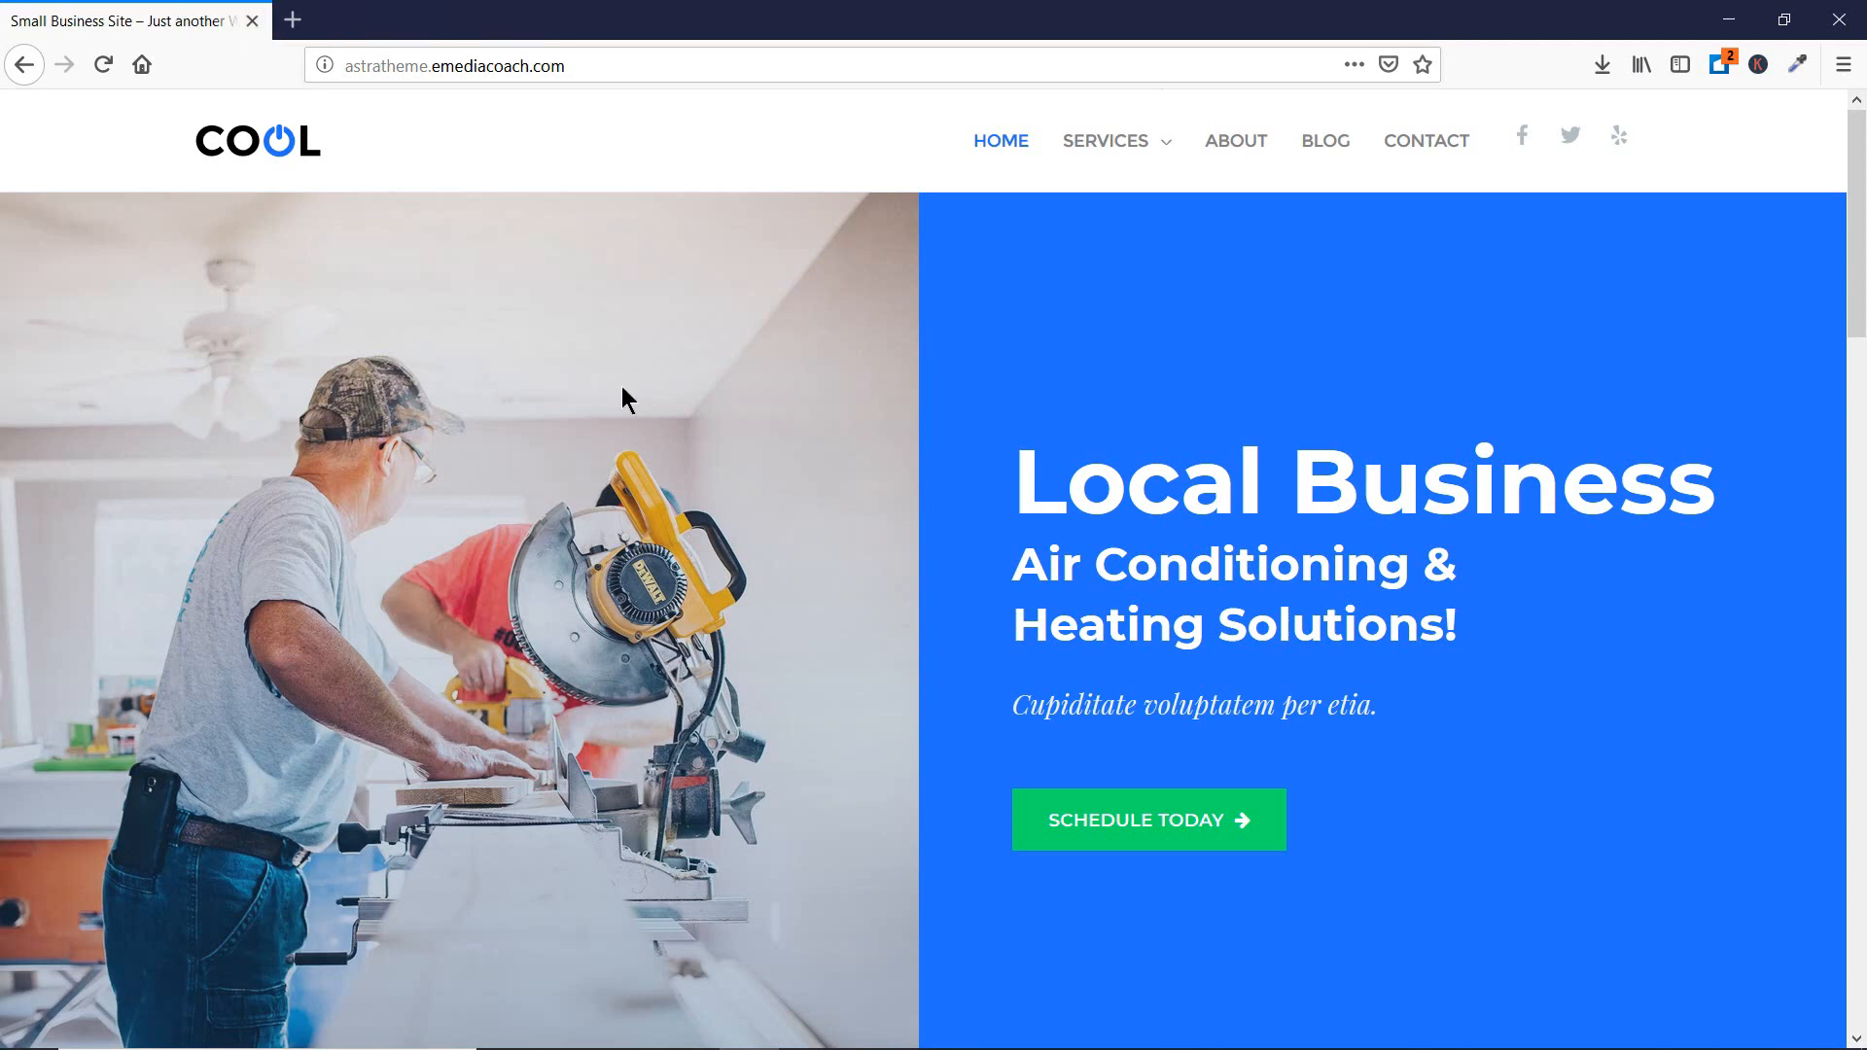
# - Log in to the WordPress admin at astratheme.emediacoach.com/wp-admin/ with the saved username and password
pyautogui.click(676, 71)
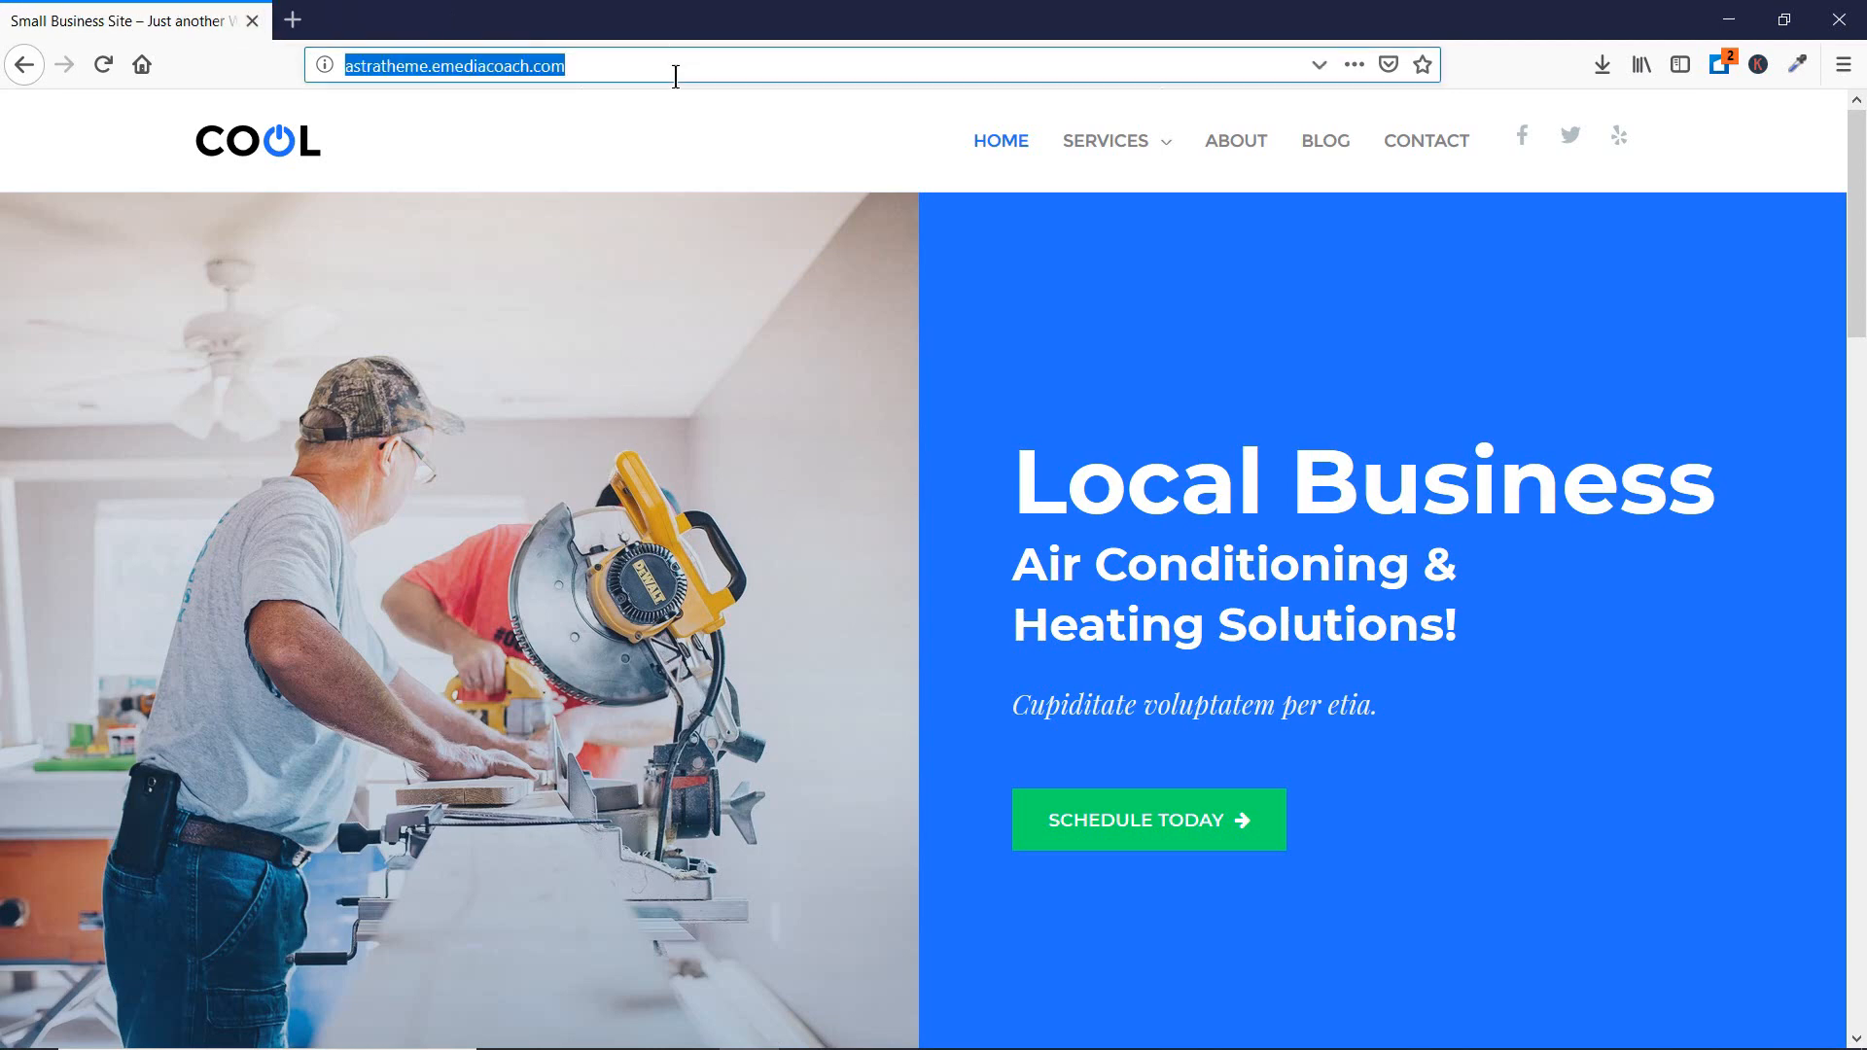
pyautogui.click(676, 73)
pyautogui.write('/wp-admin/')
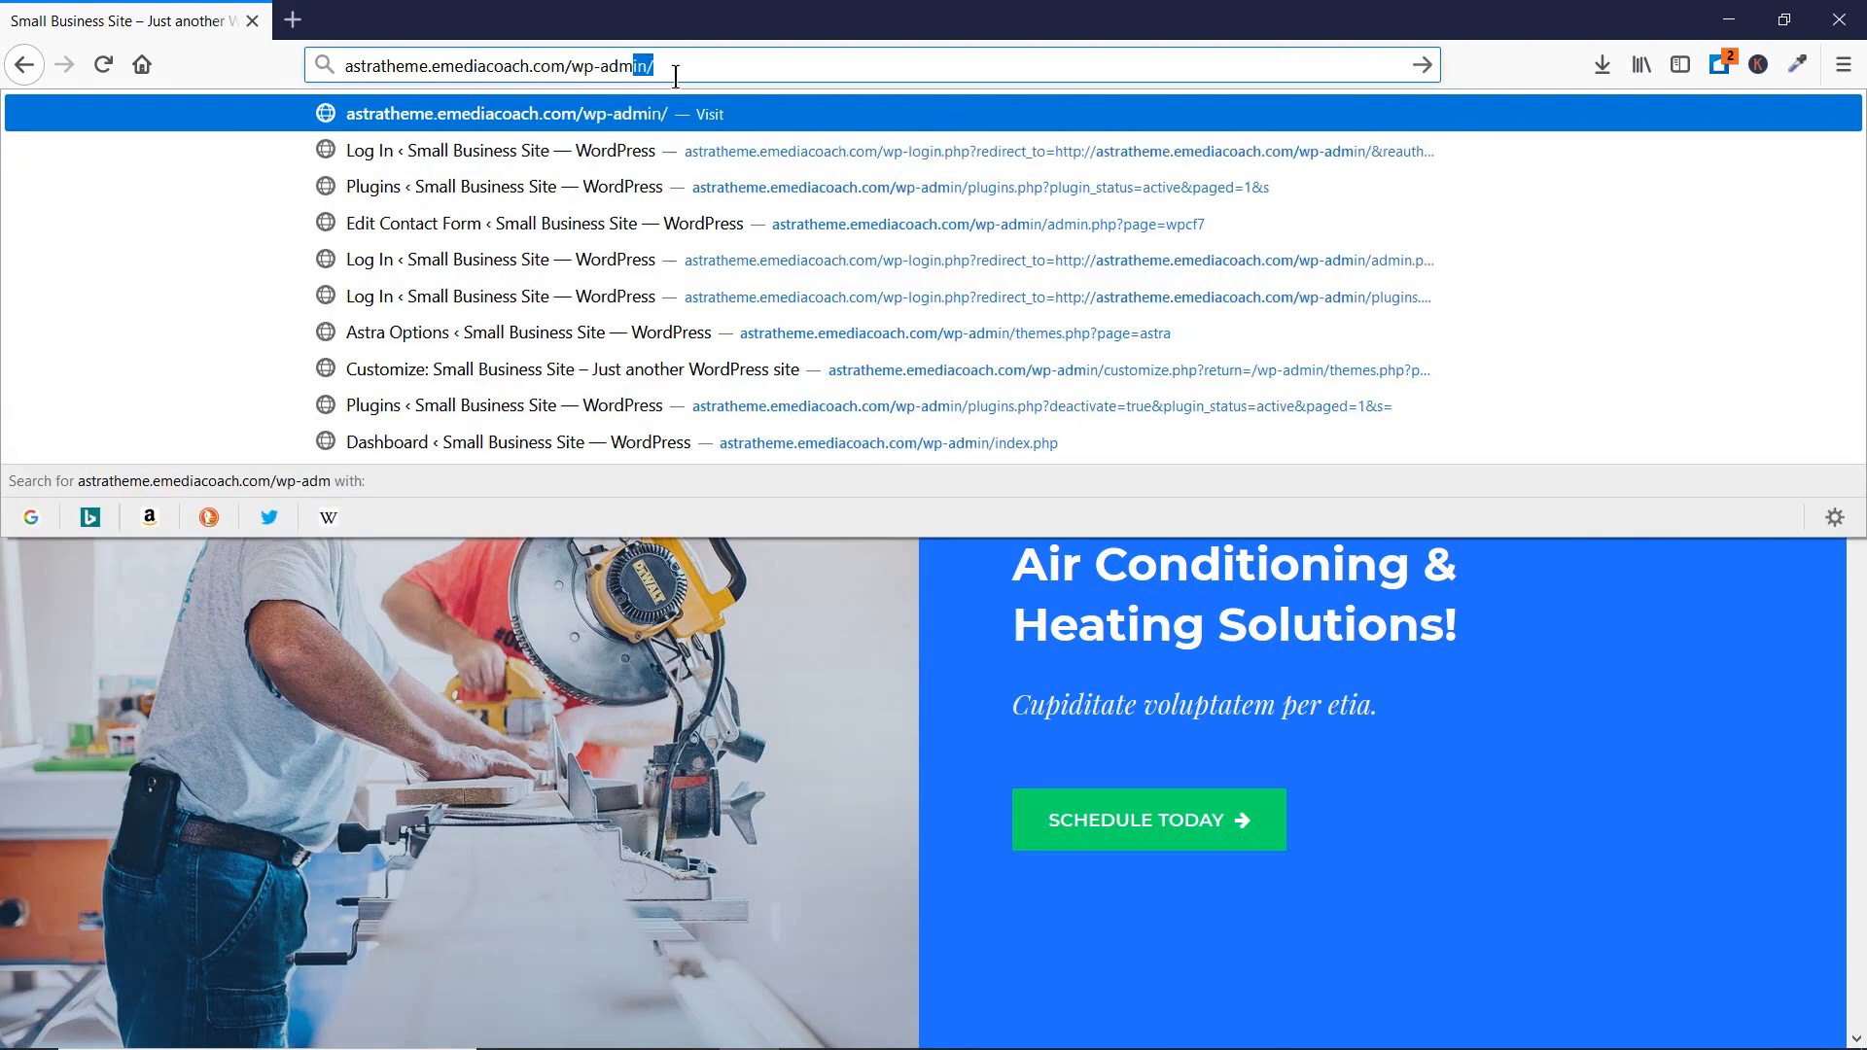
pyautogui.press('Return')
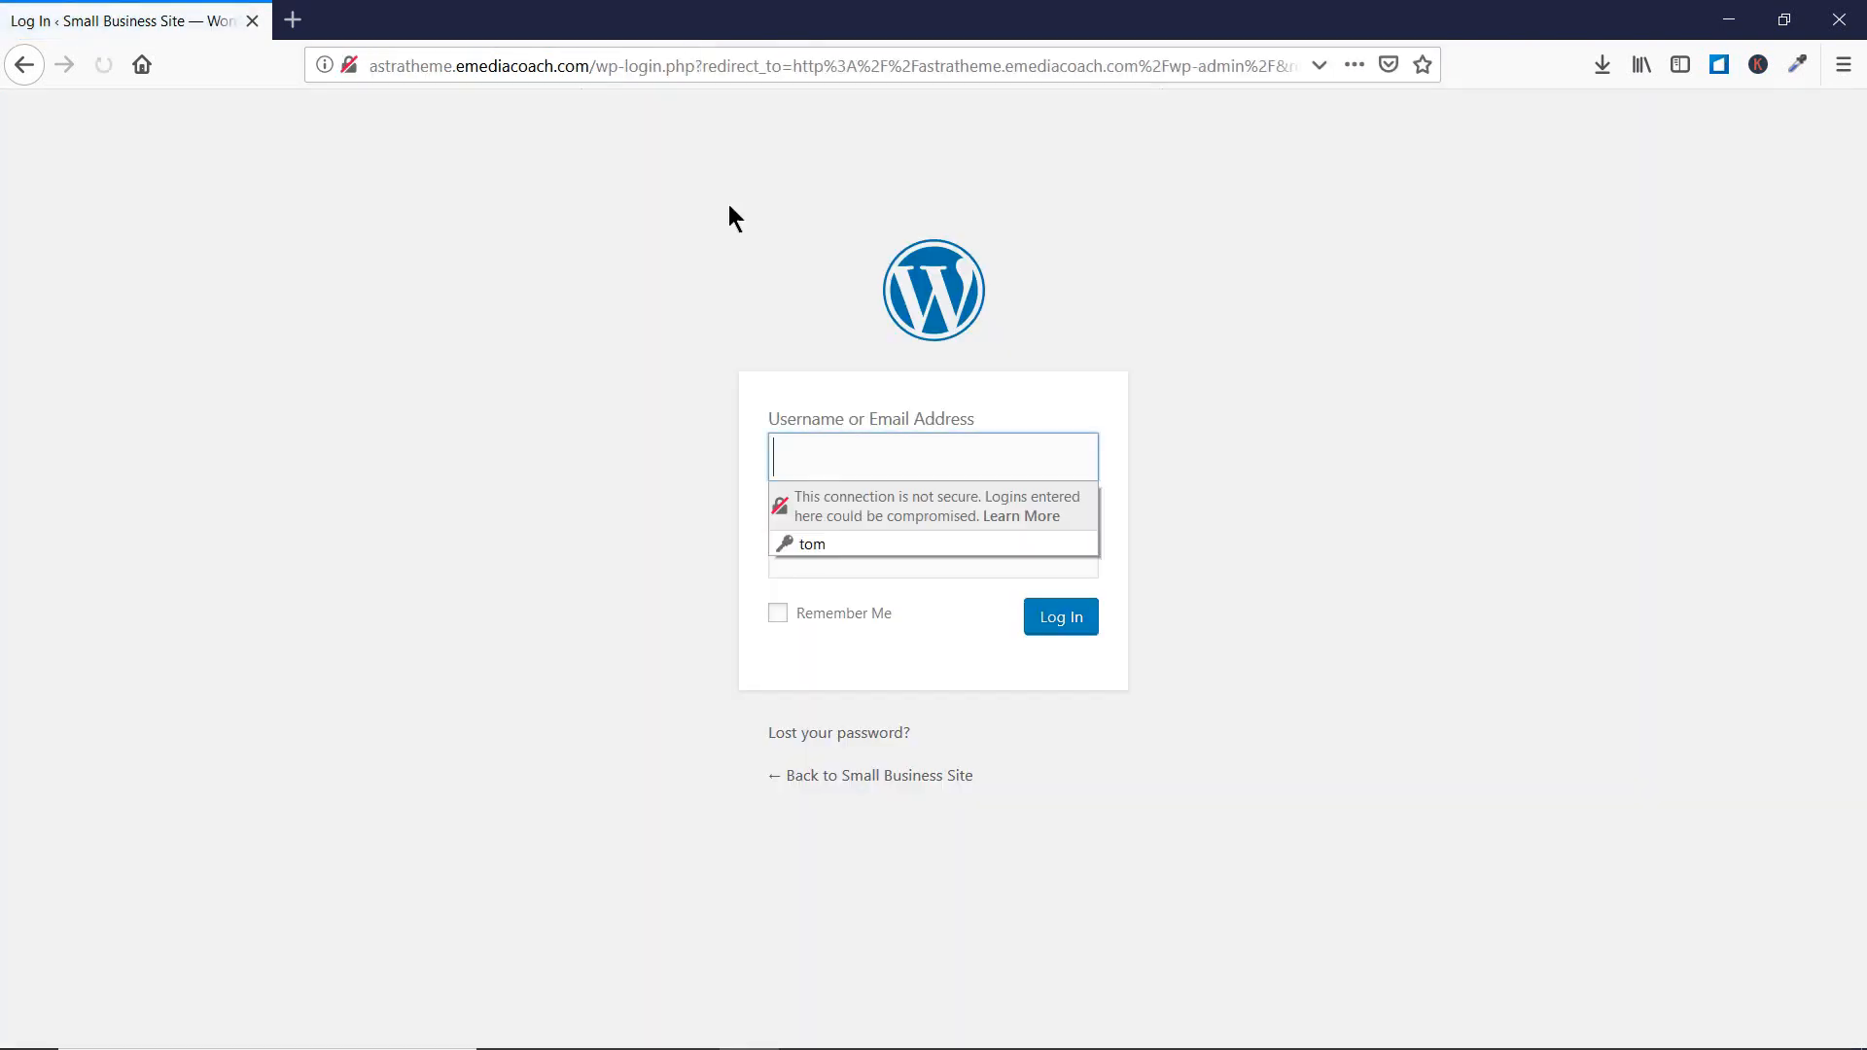
pyautogui.click(901, 542)
pyautogui.click(1060, 617)
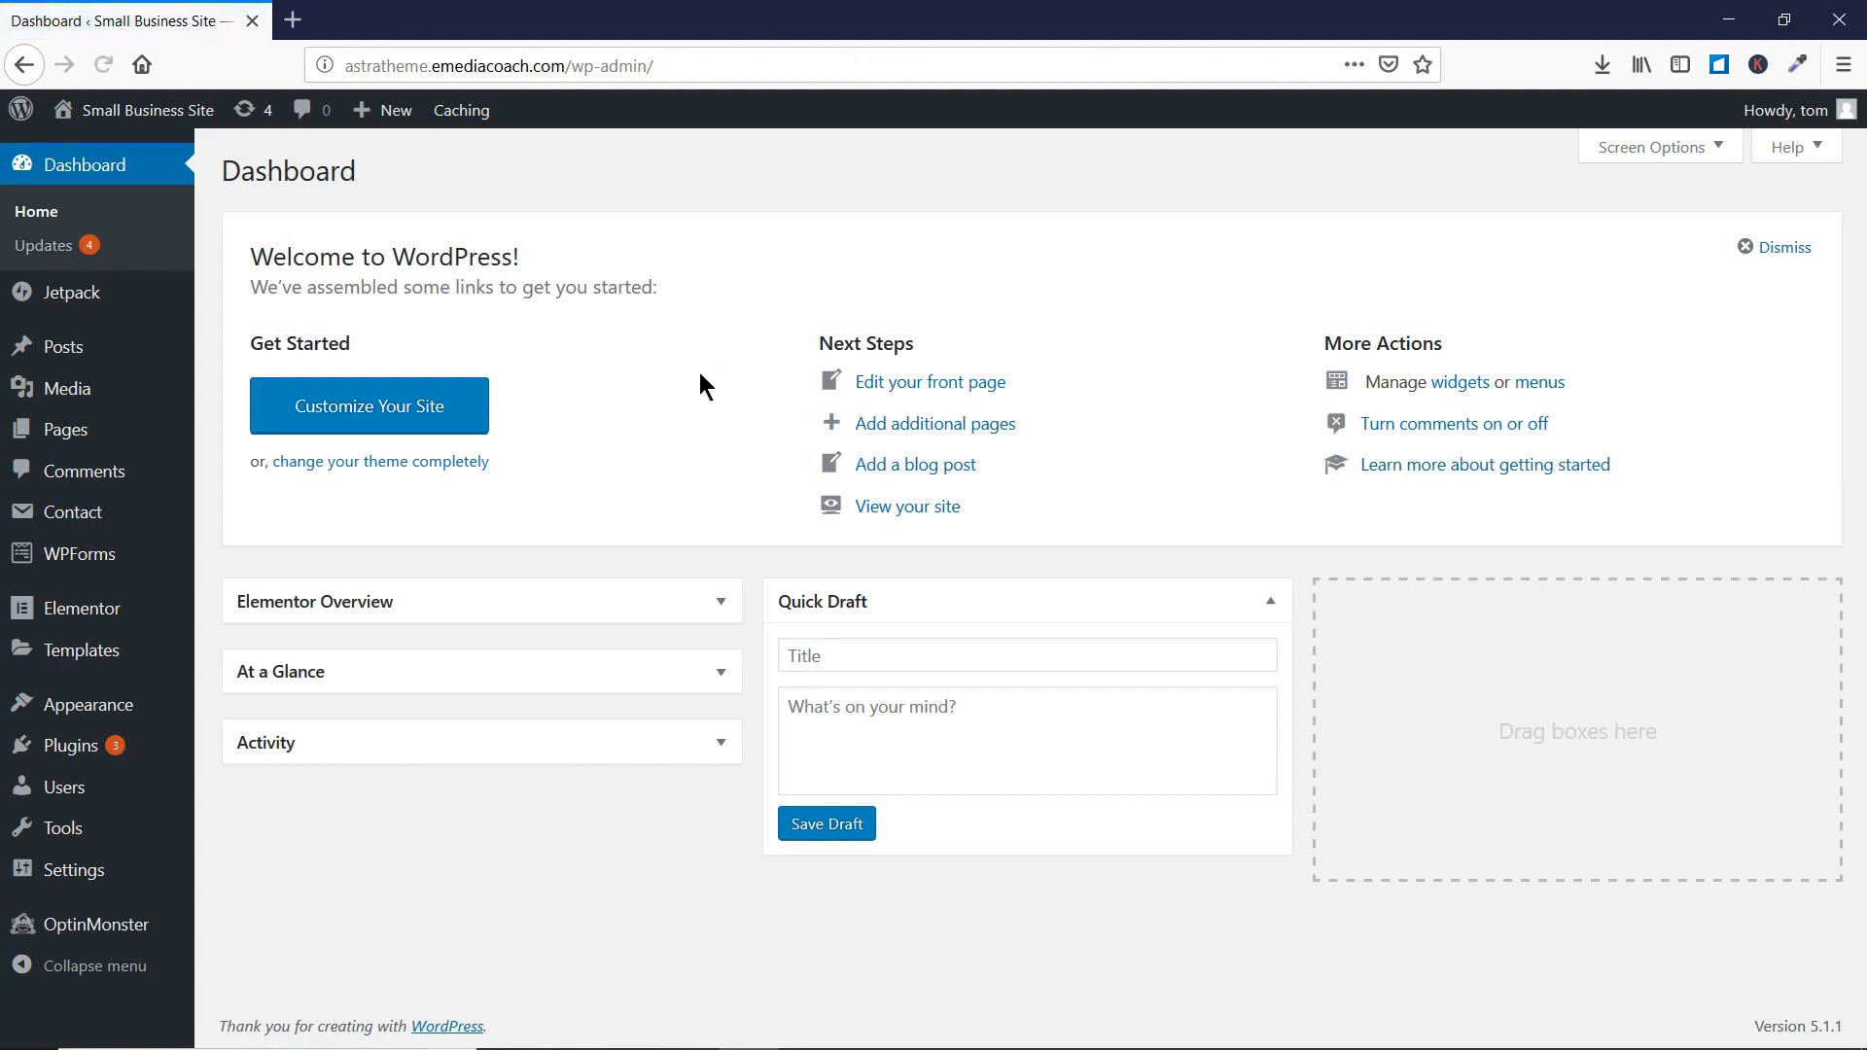
# - Open the theme's Astra Options page and view the available Astra Pro modules
pyautogui.moveTo(114, 710)
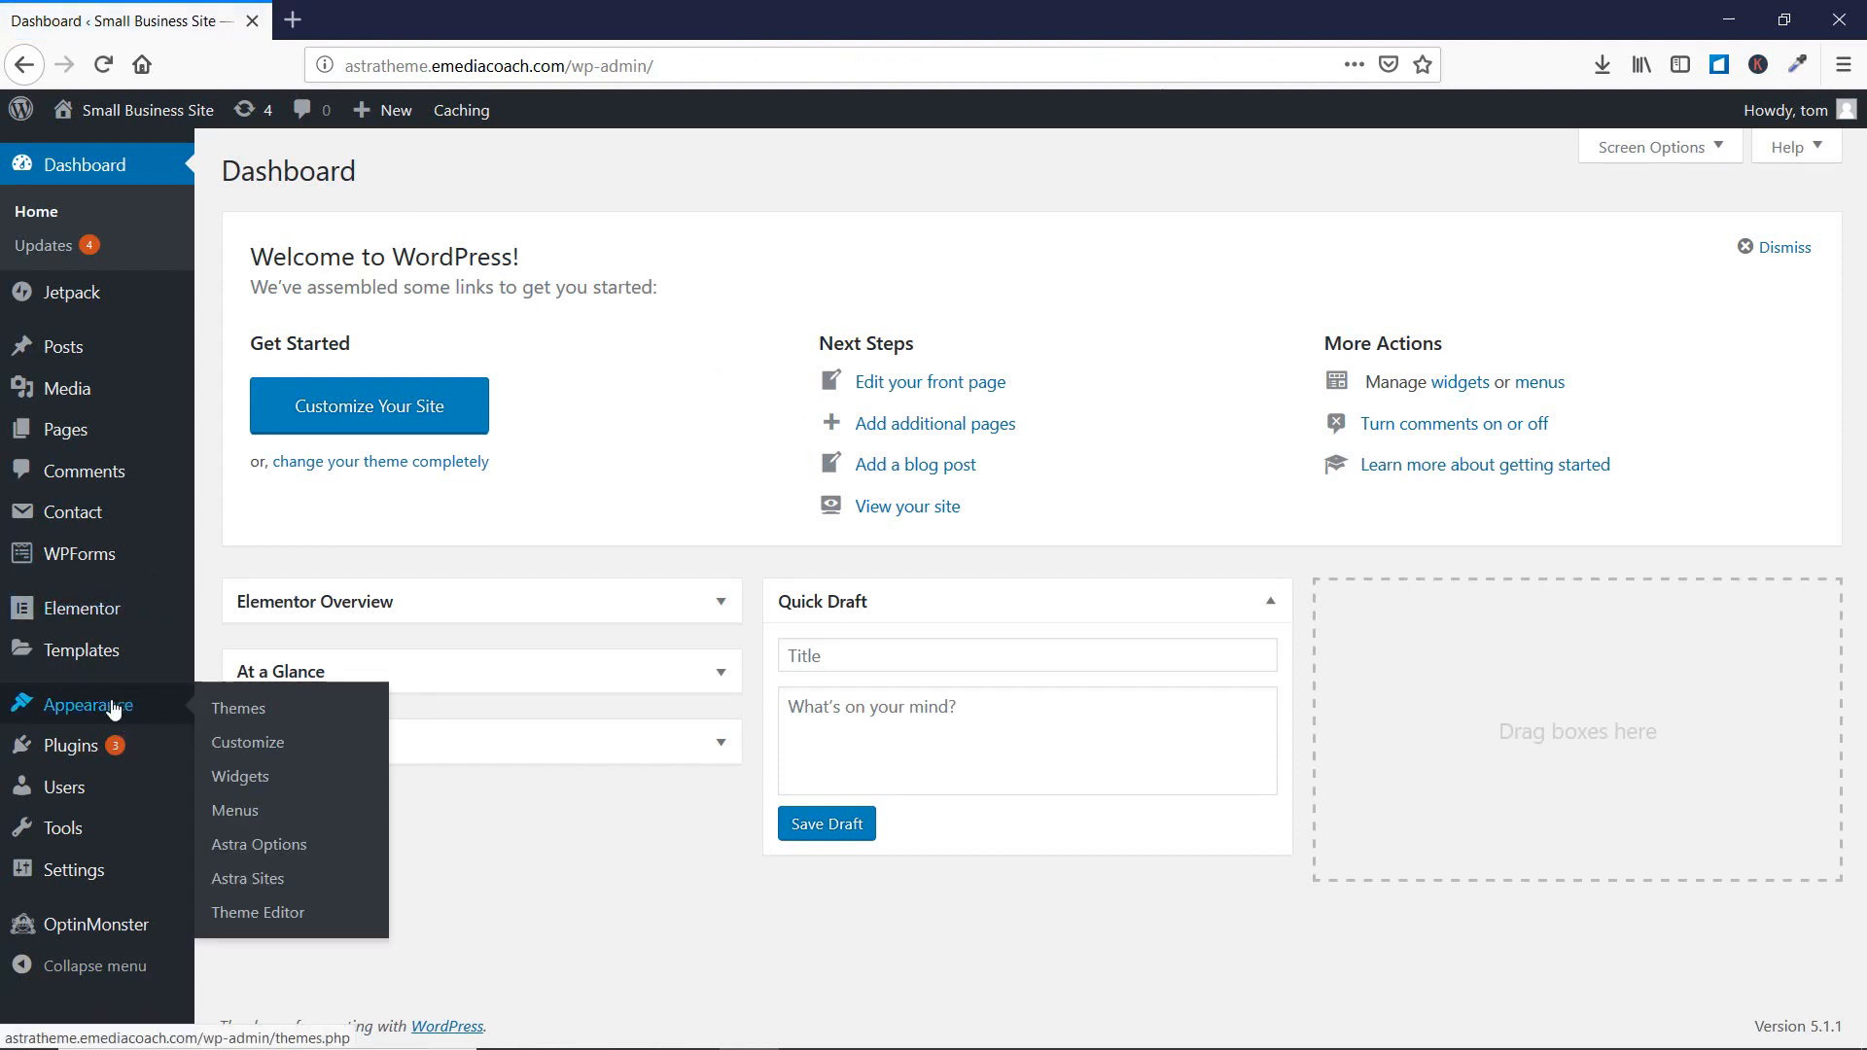
pyautogui.click(269, 858)
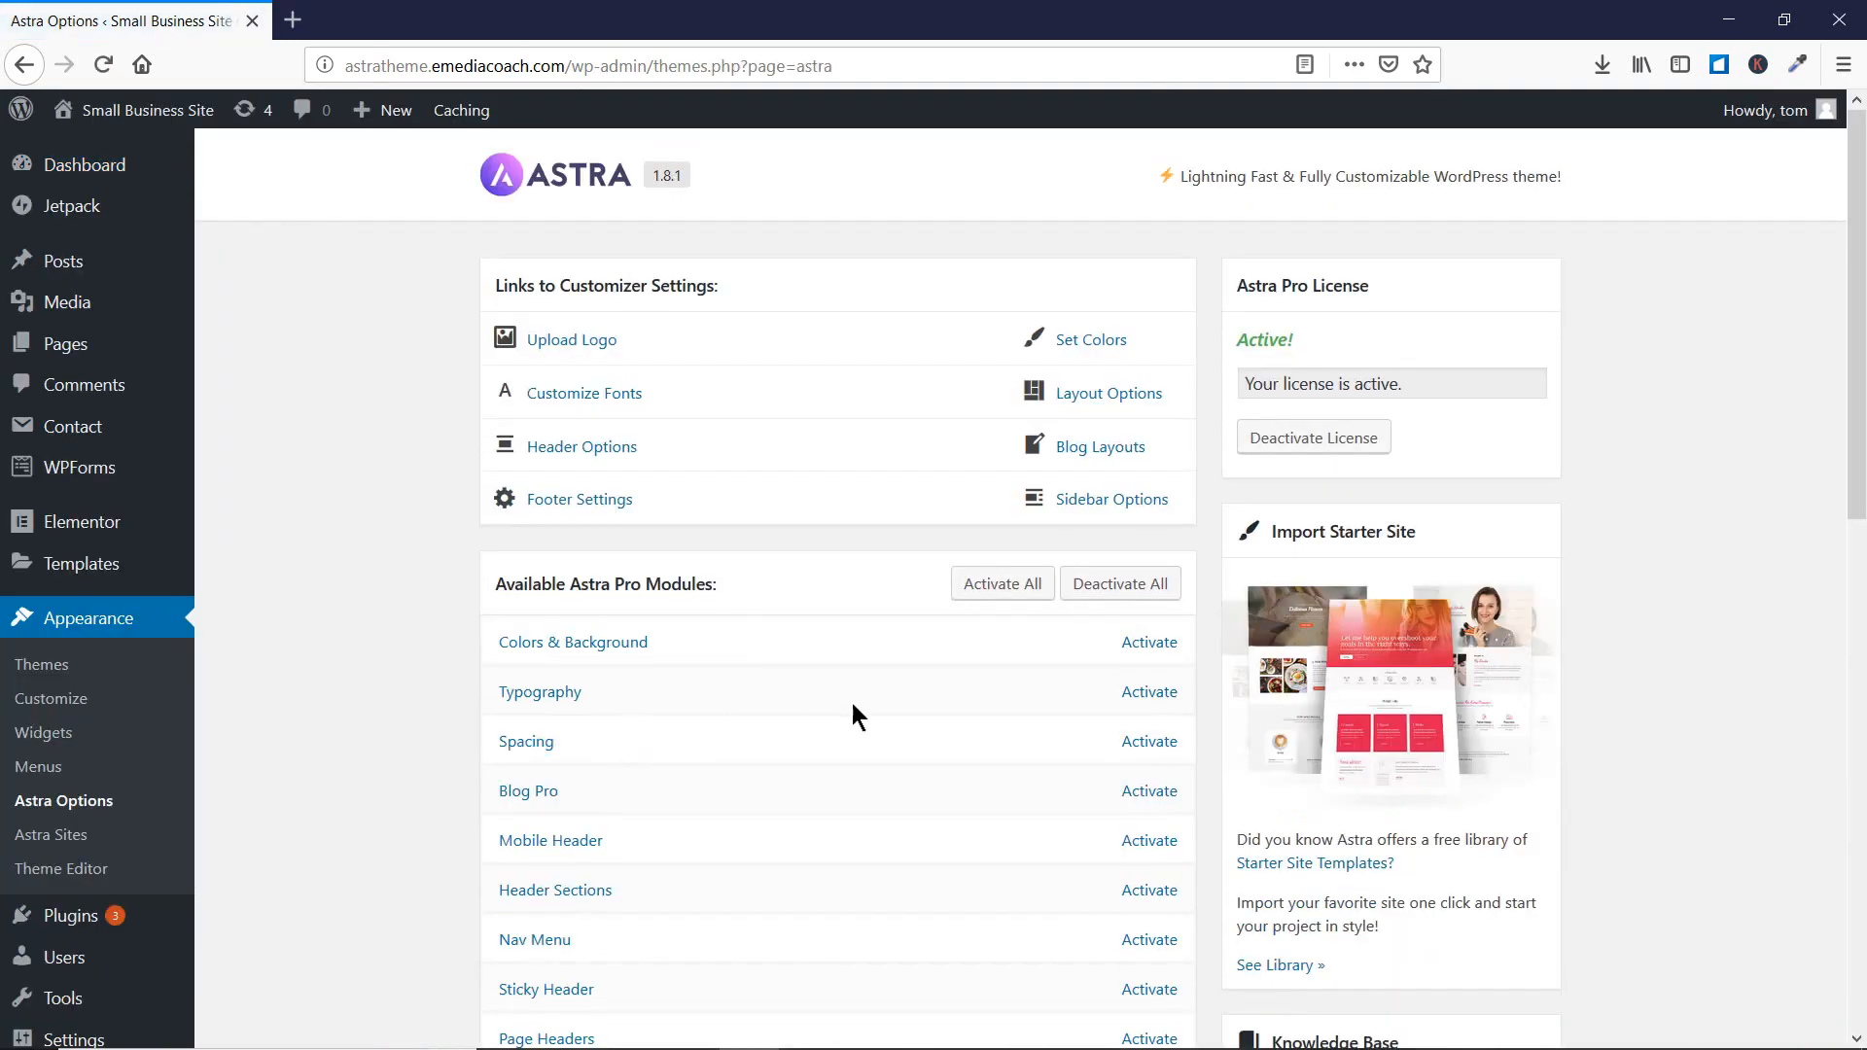
pyautogui.scroll(-4, 886, 703)
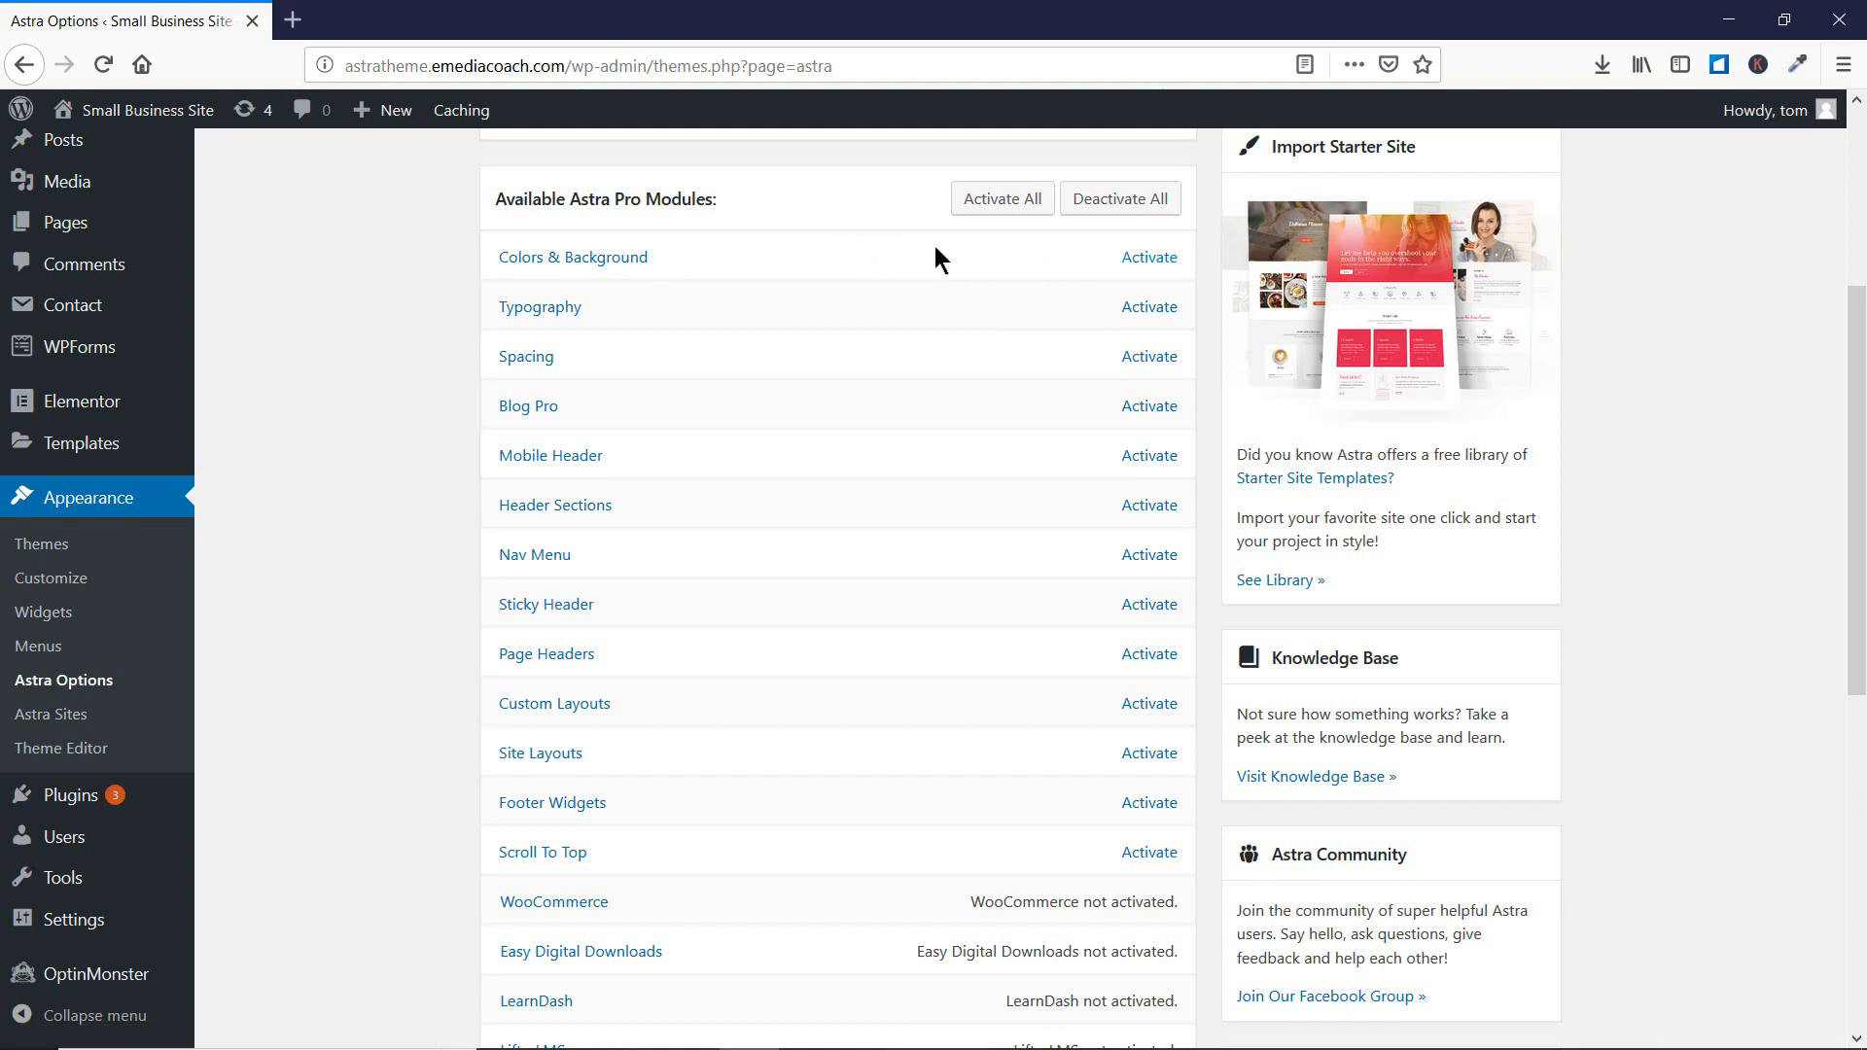
# - Open the theme Customizer in a new browser tab and view the Header options under Colors & Background
pyautogui.middleClick(70, 578)
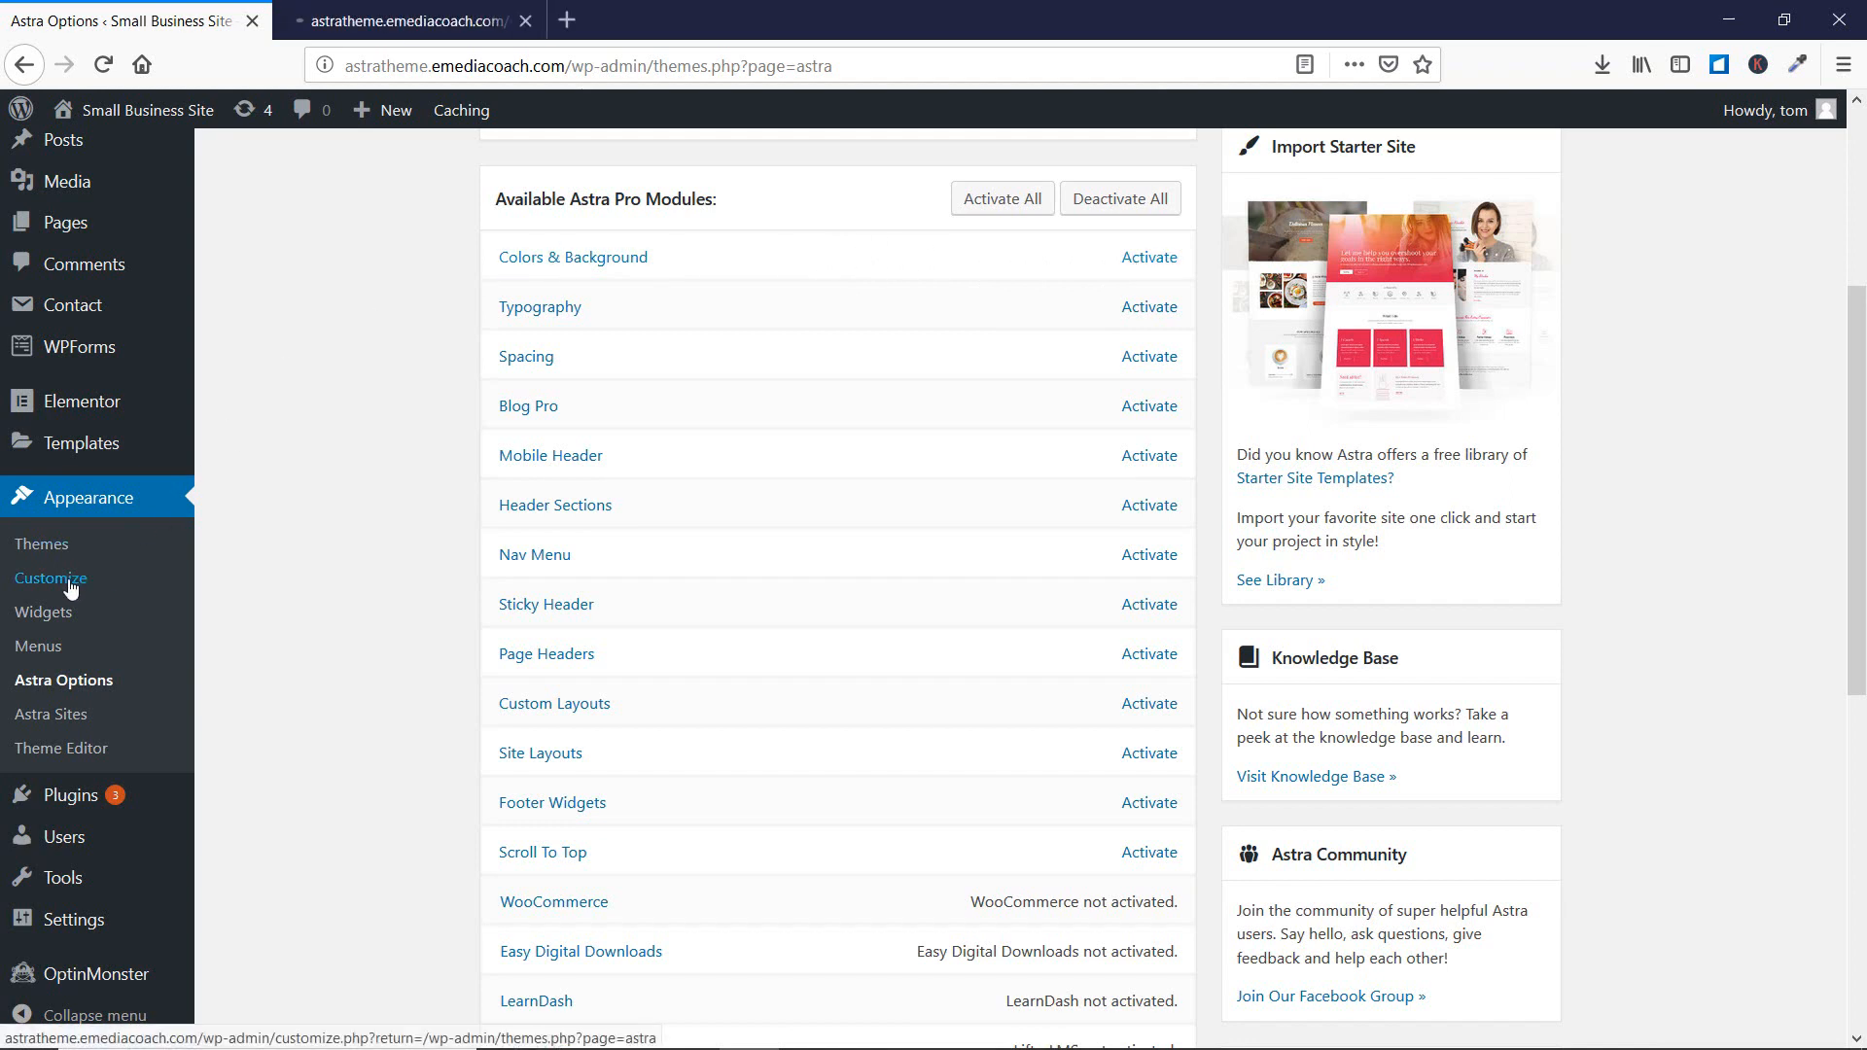
pyautogui.click(394, 12)
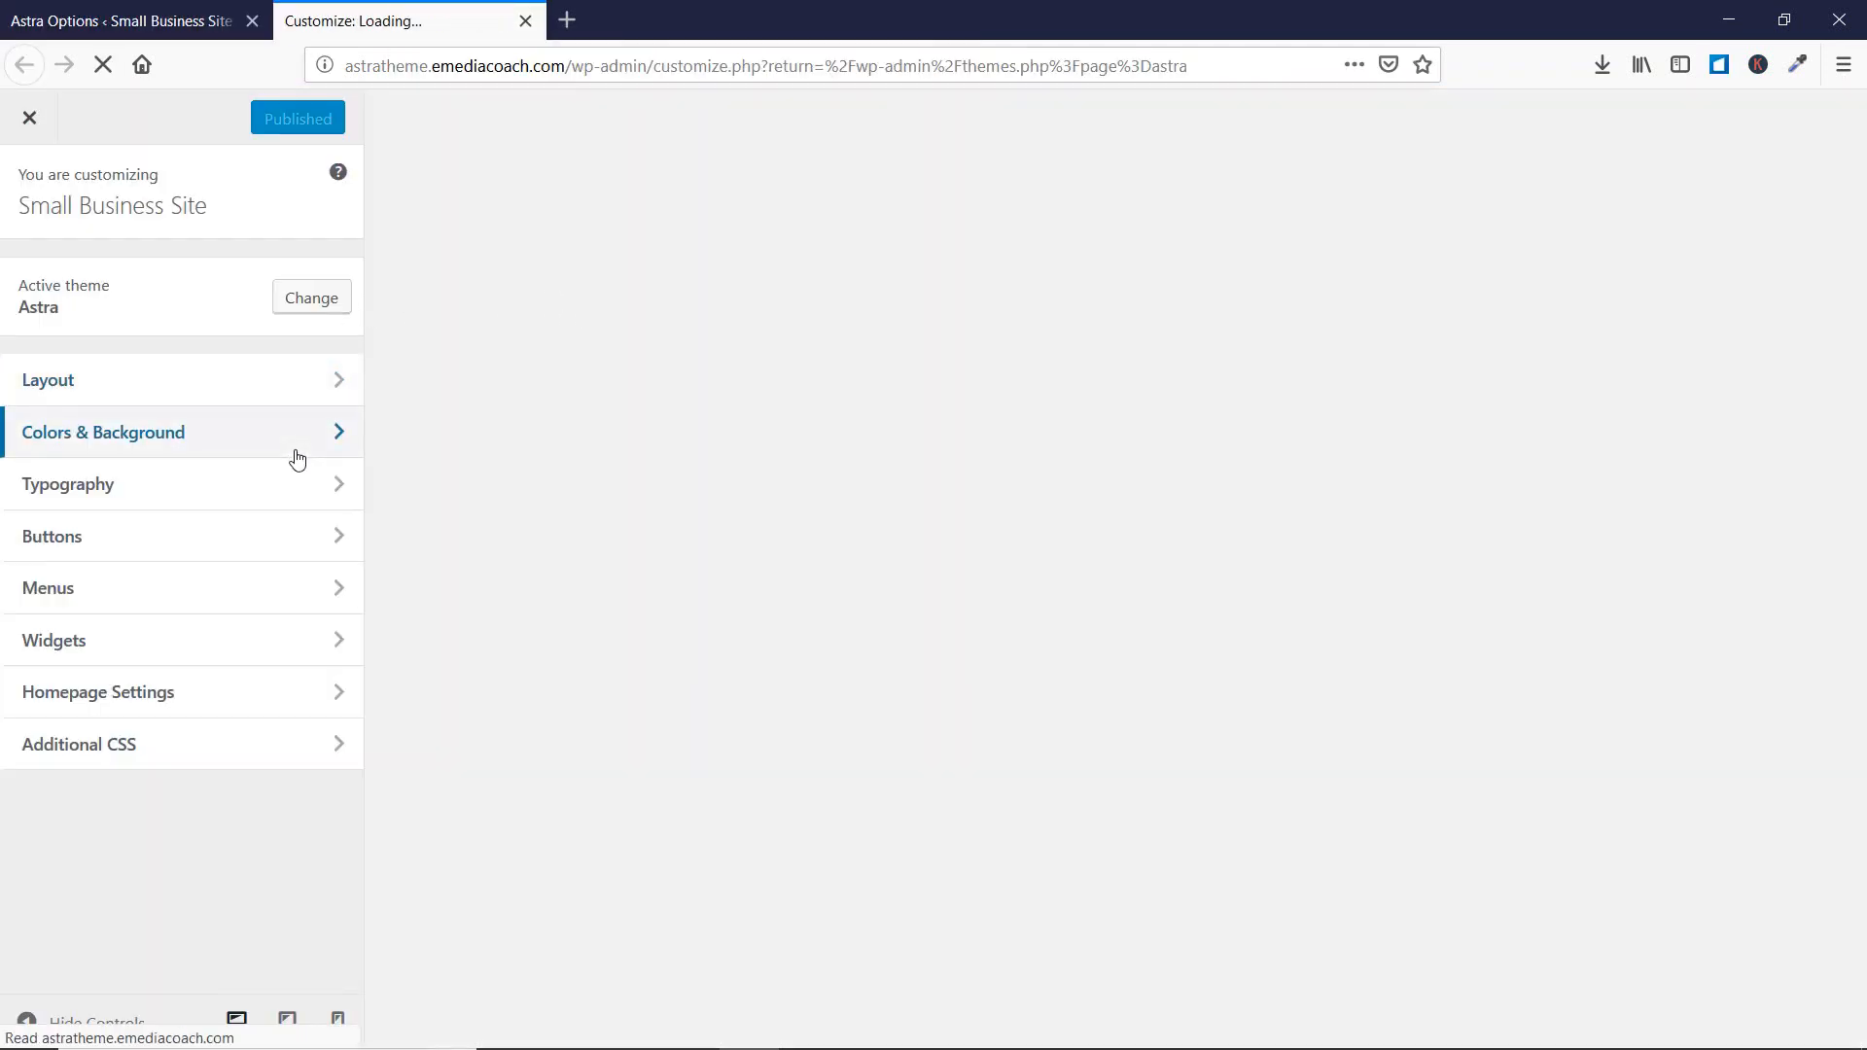
pyautogui.click(296, 454)
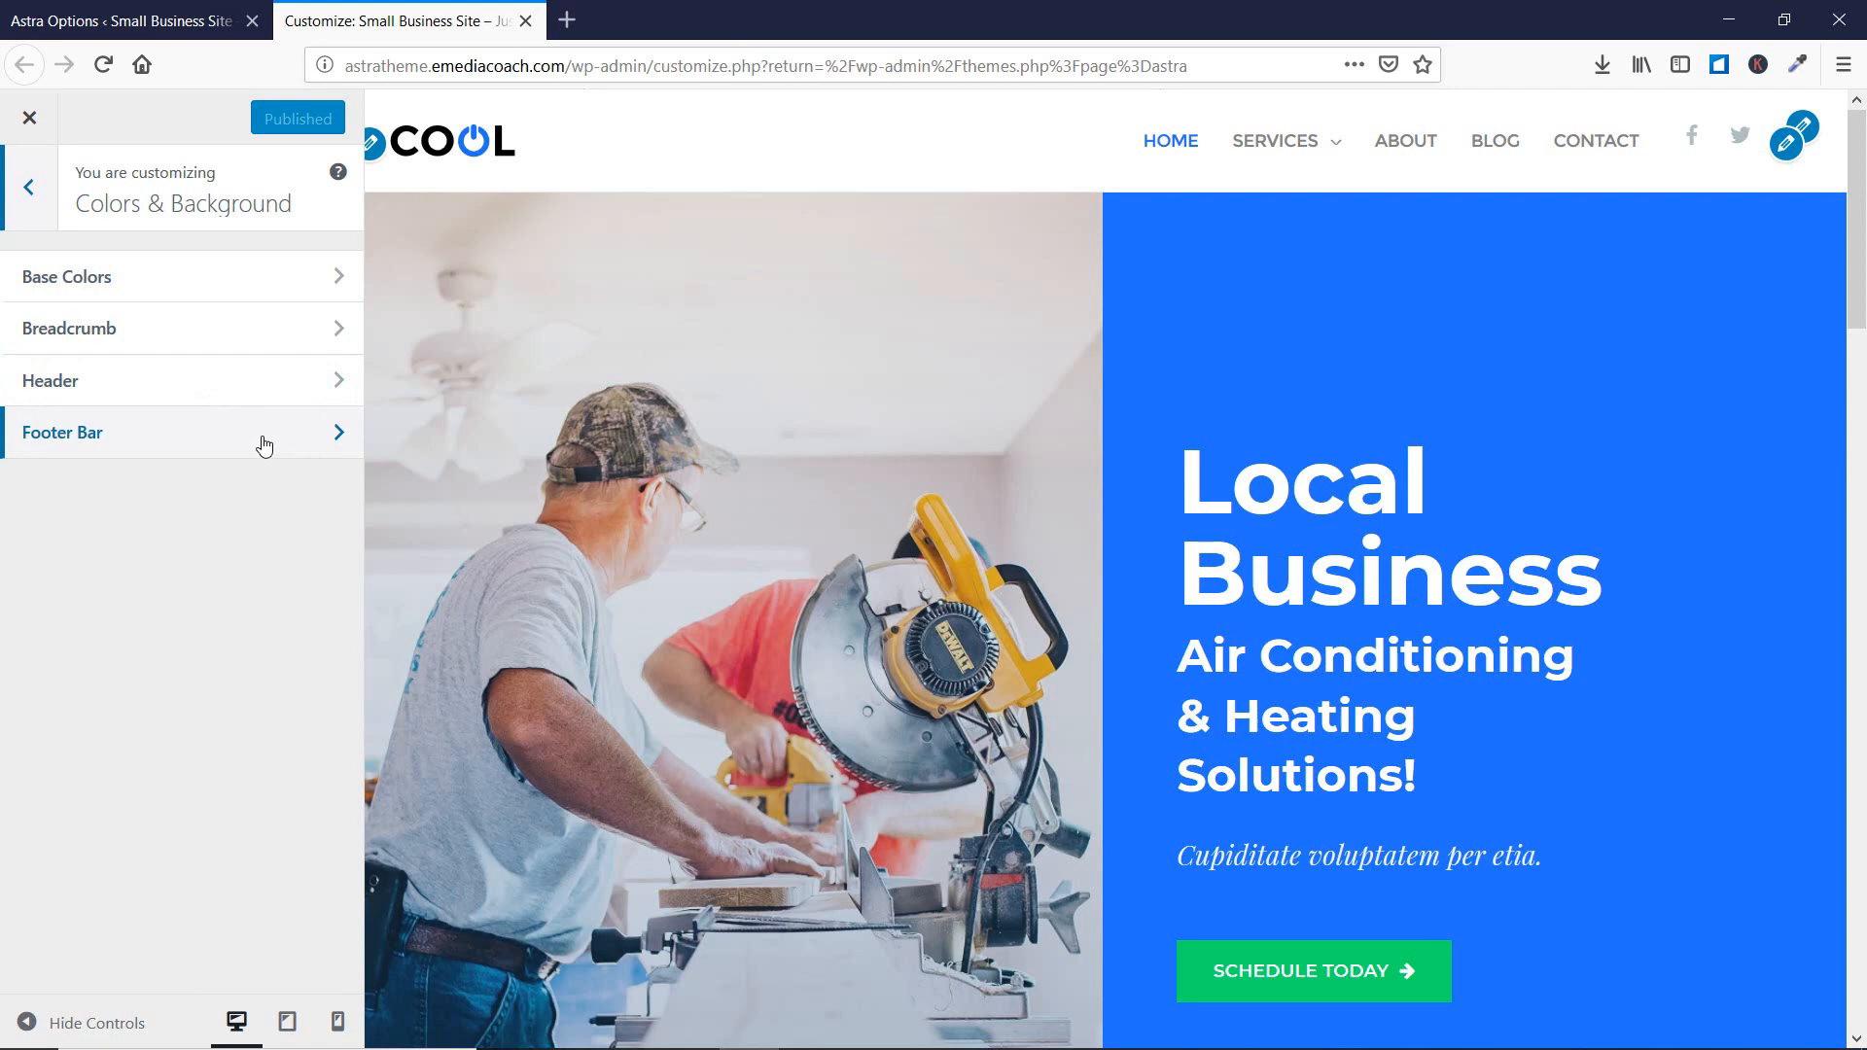
pyautogui.click(315, 393)
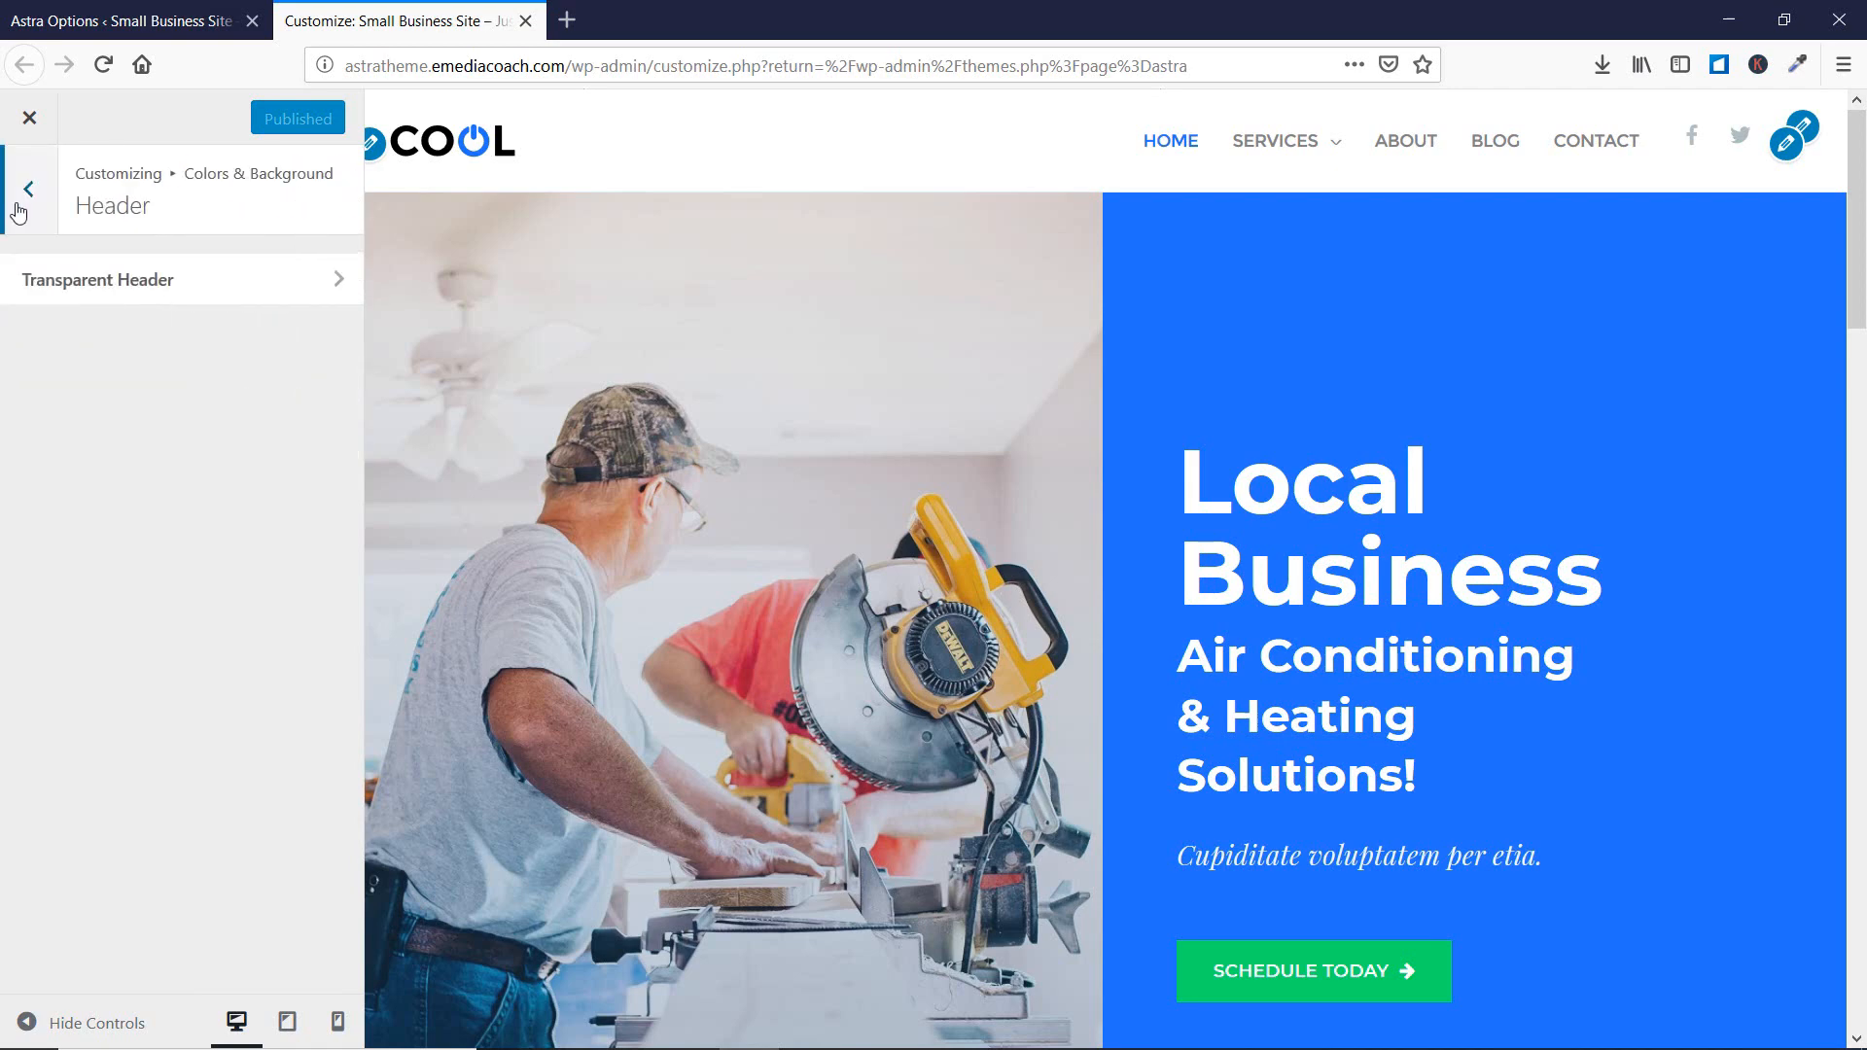
pyautogui.click(21, 212)
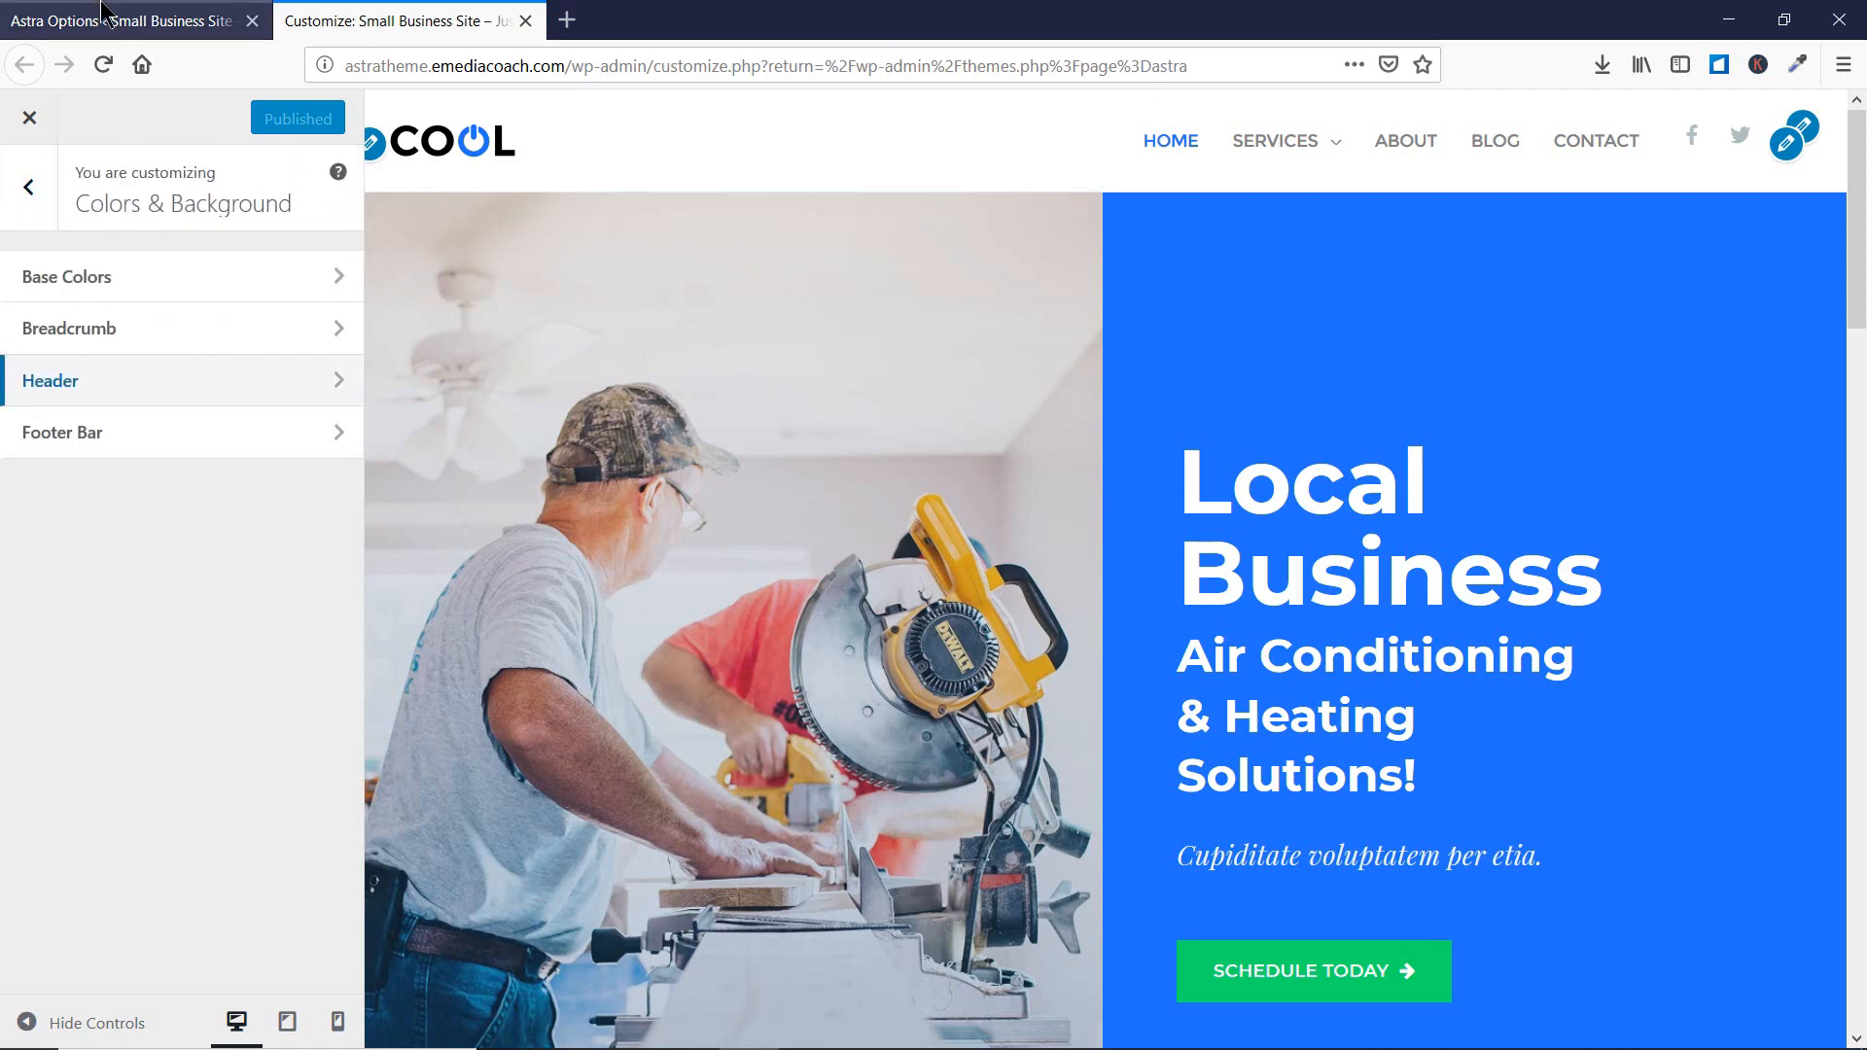
# - Activate the Colors & Background module in Astra Options and reload the Customizer at its Colors & Background section
pyautogui.click(109, 20)
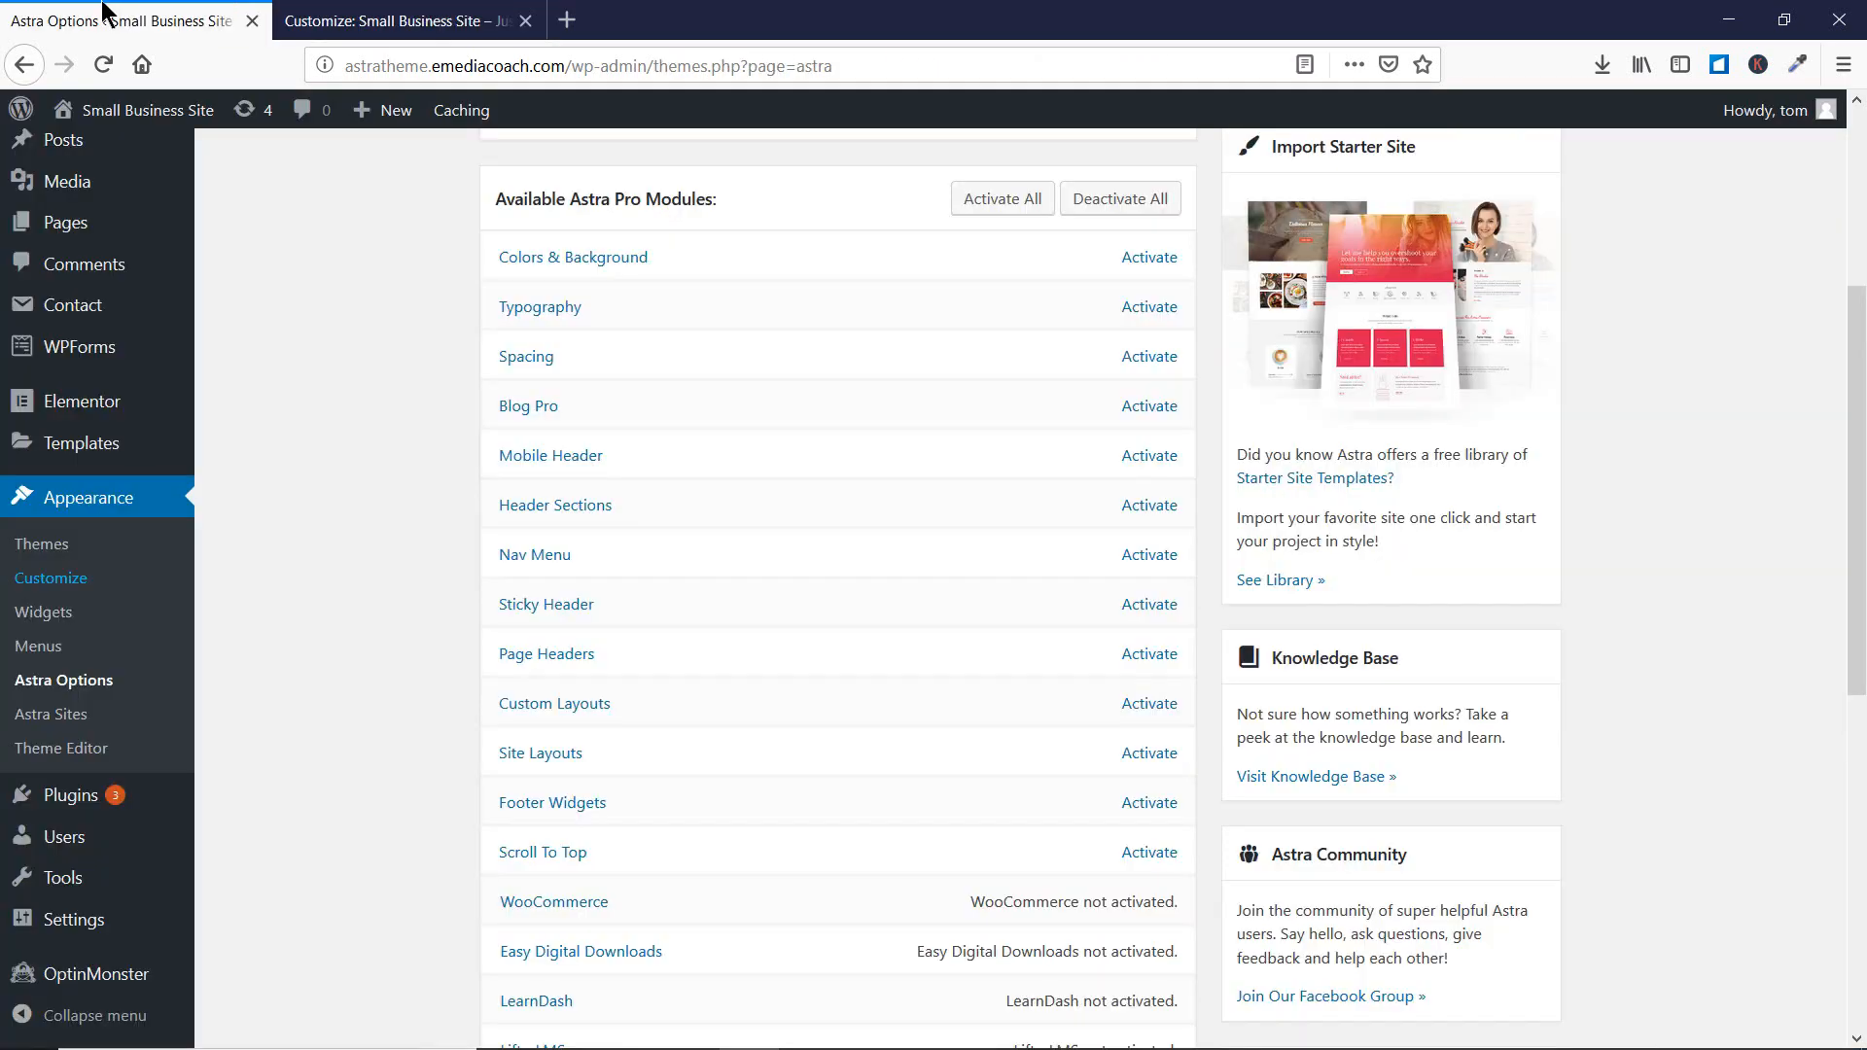
pyautogui.click(1150, 257)
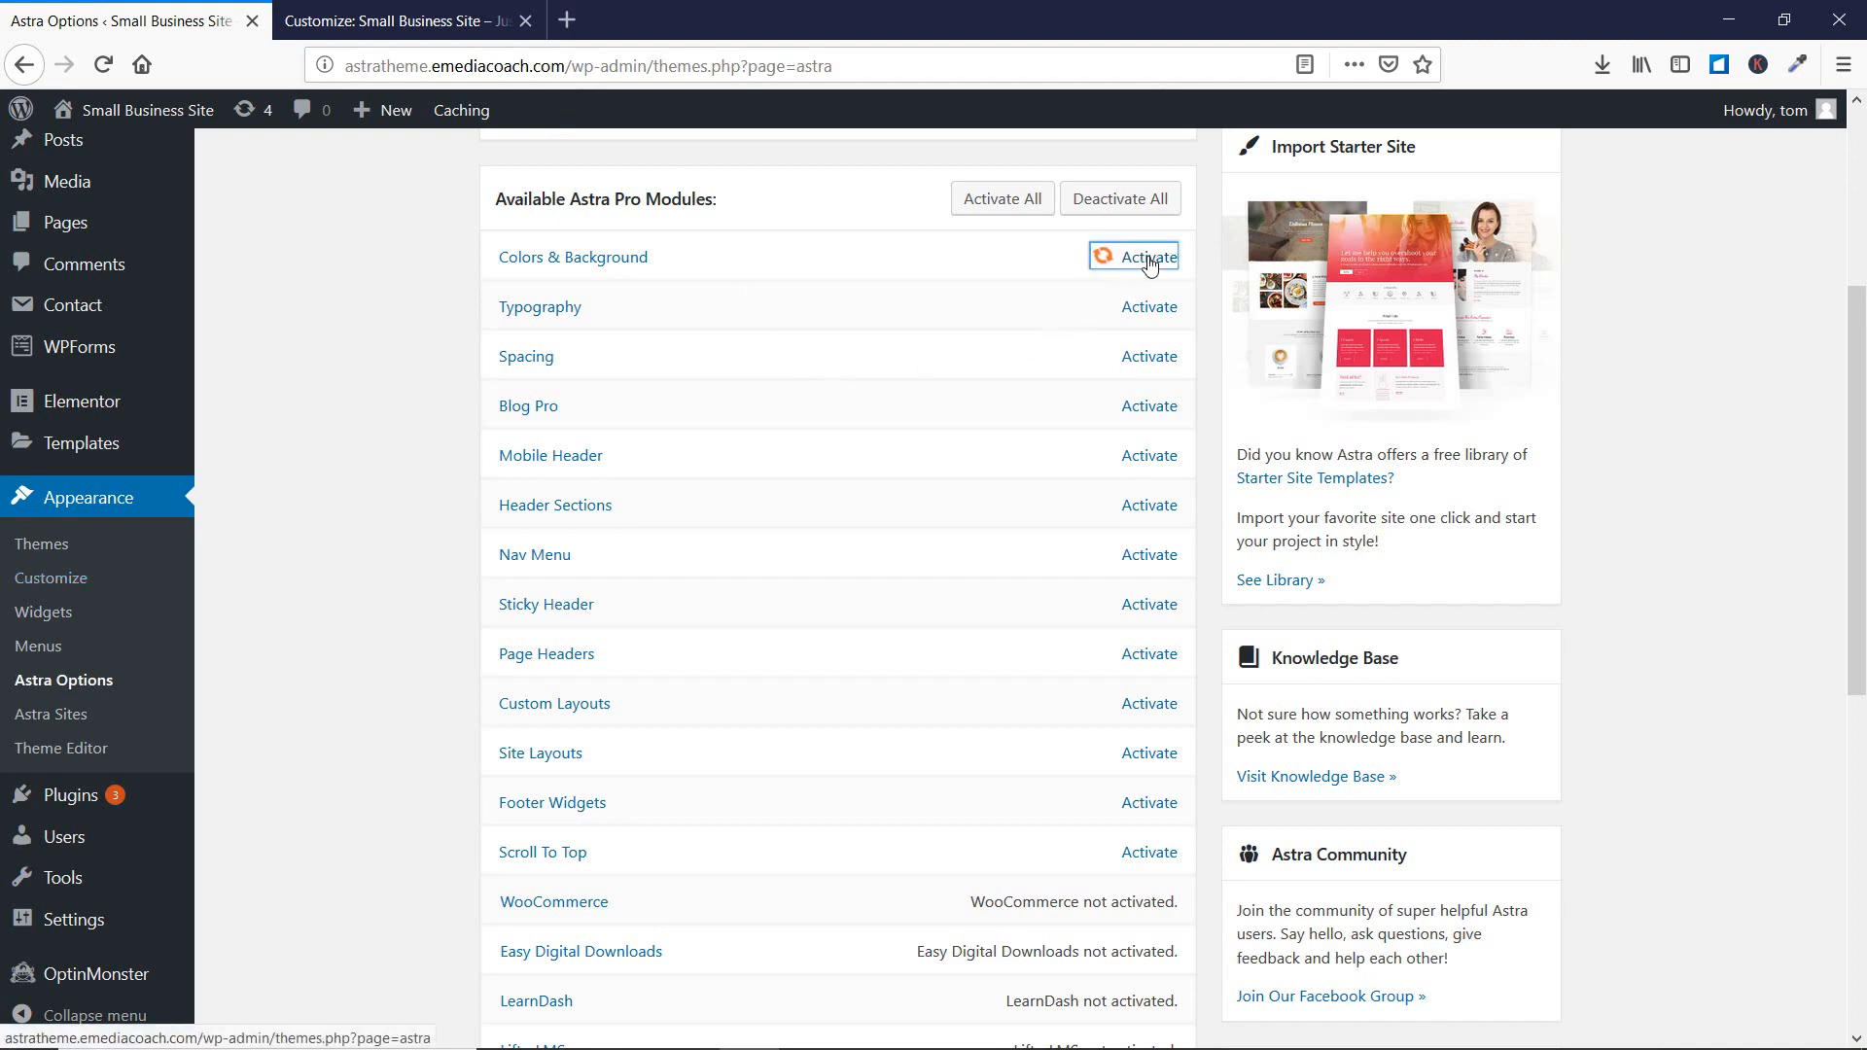
pyautogui.click(392, 12)
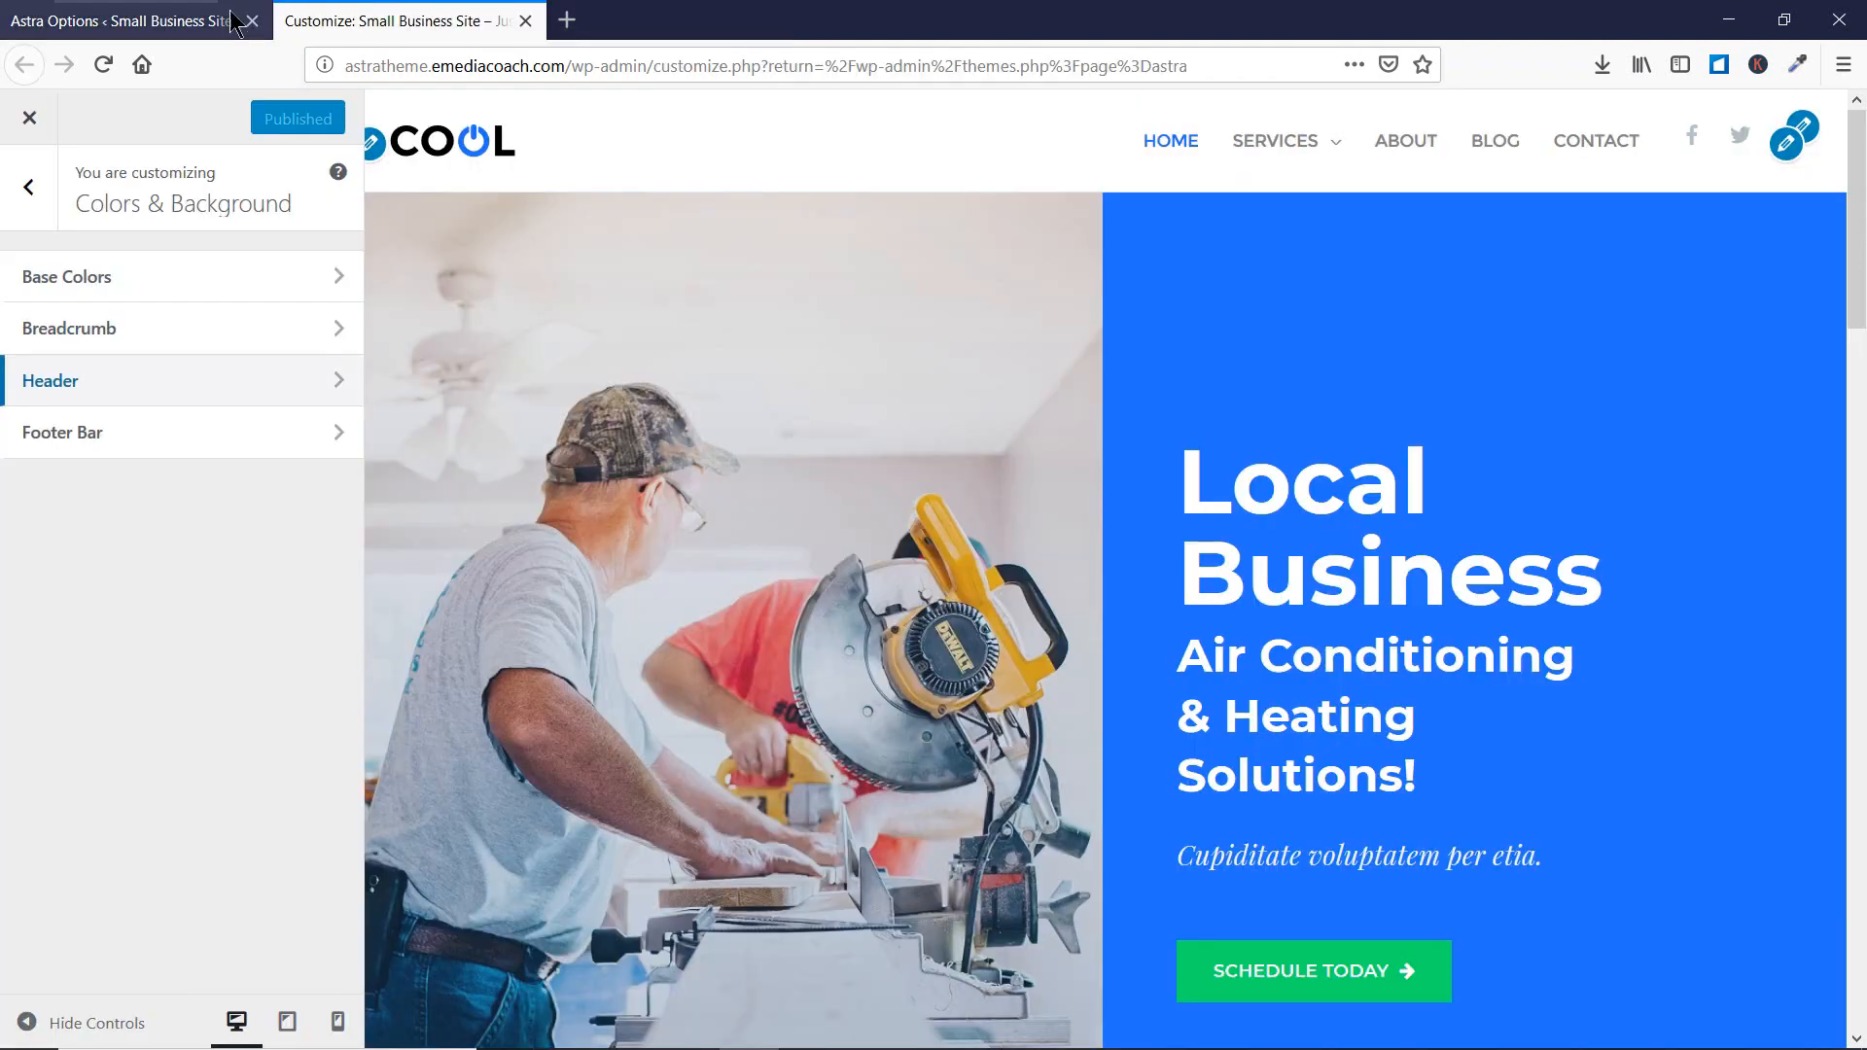
pyautogui.click(103, 64)
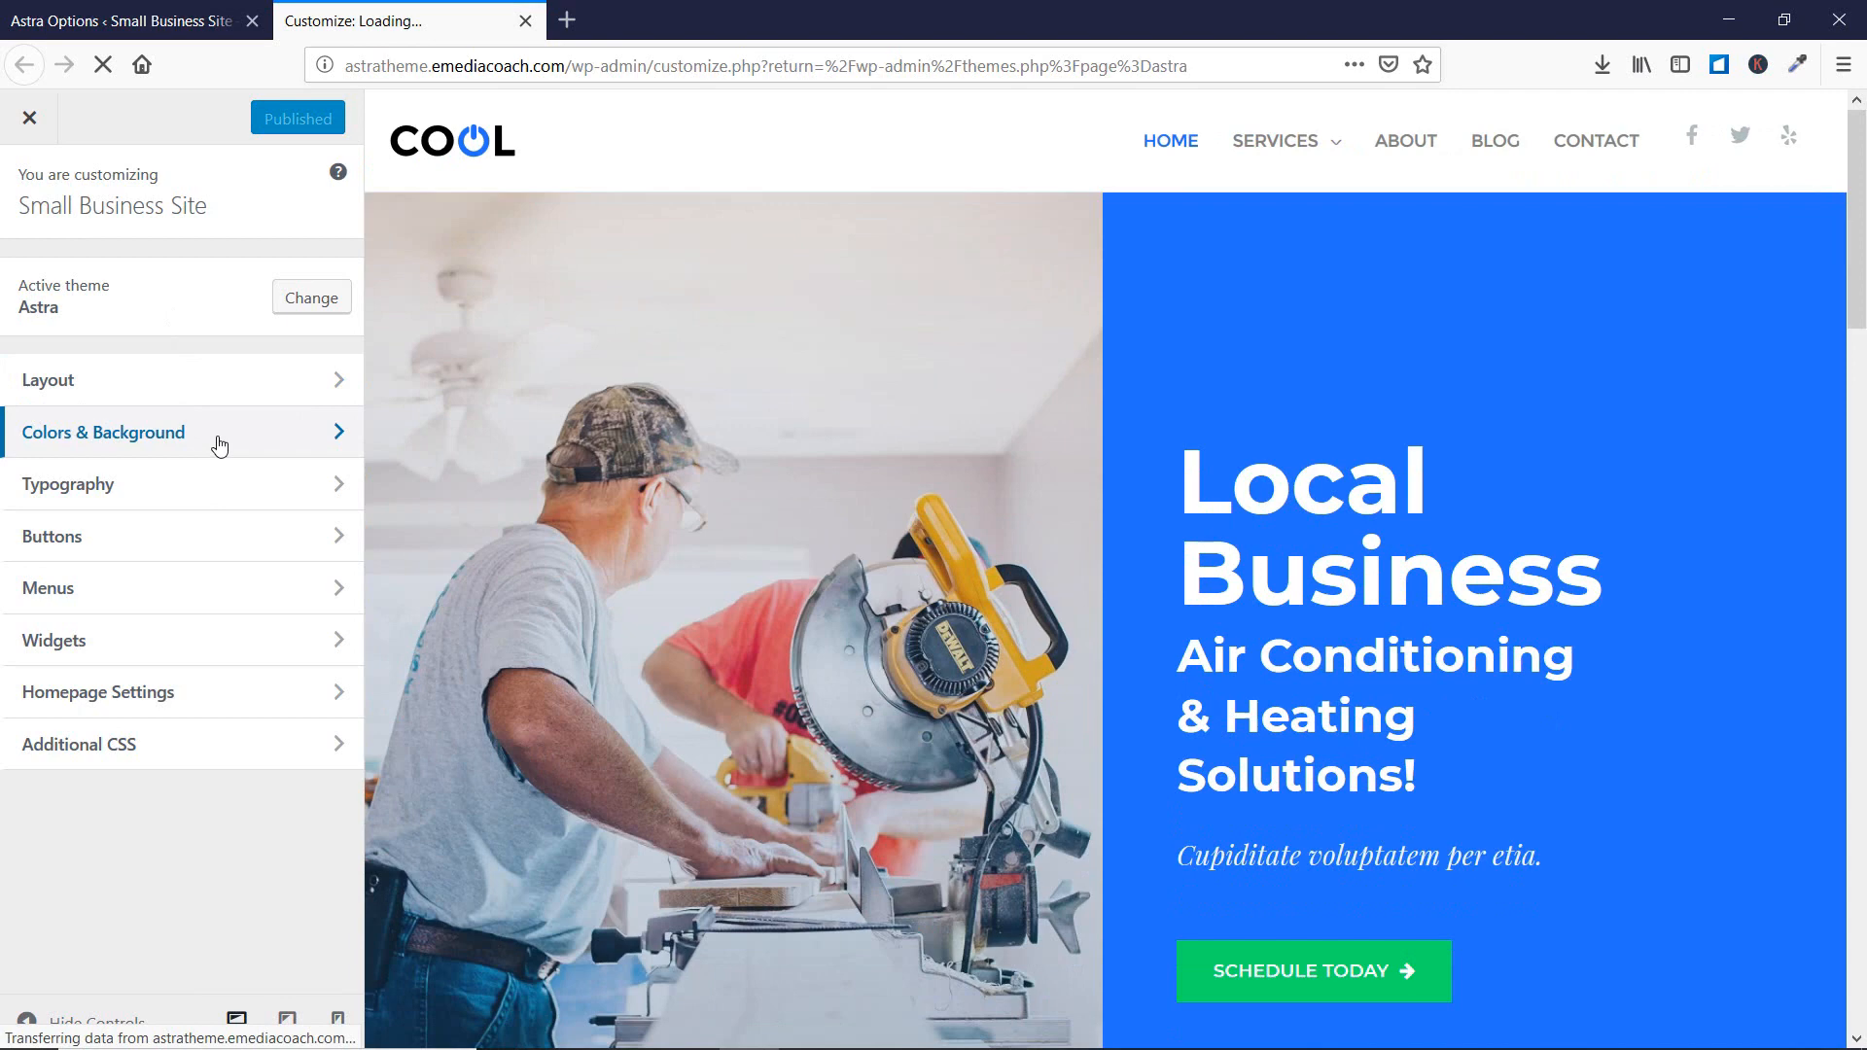
pyautogui.click(219, 443)
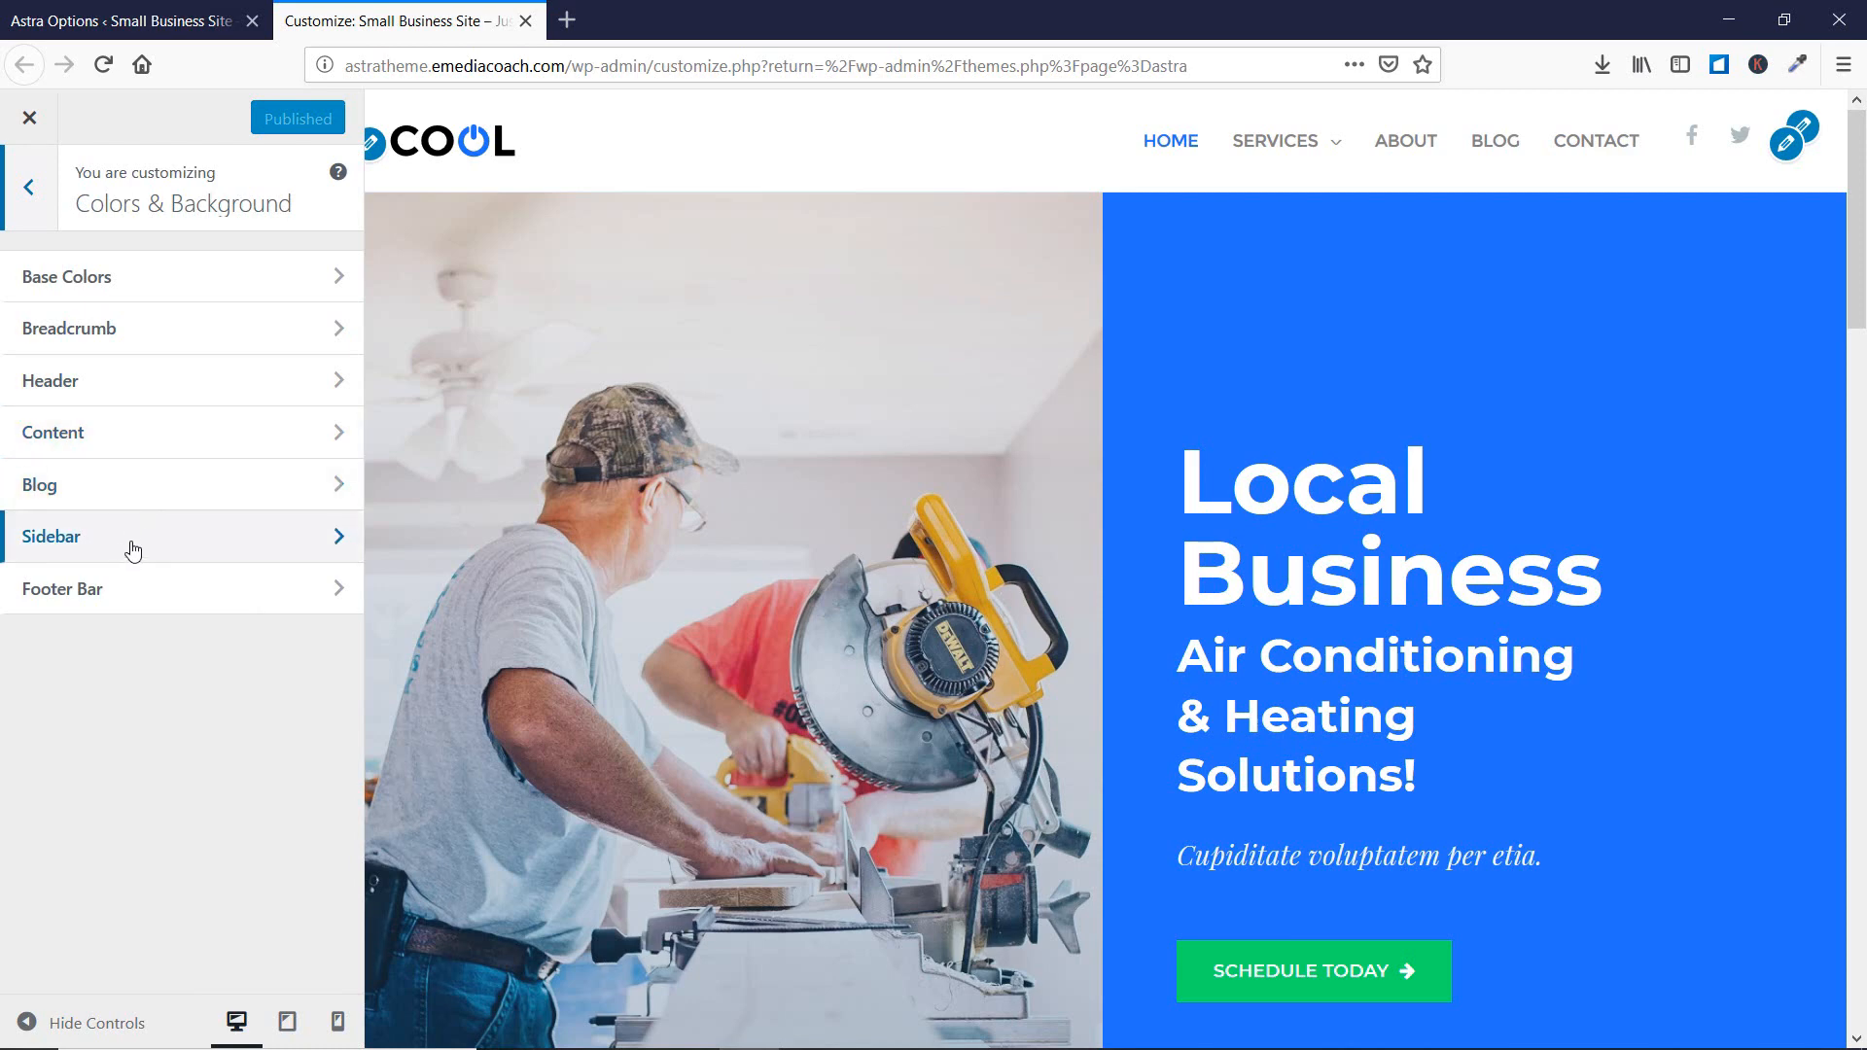
# - Examine the Primary Header and Transparent Header color options in the Customizer's Colors & Background section
pyautogui.hotkey('ctrl', 'shift', 'Tab')
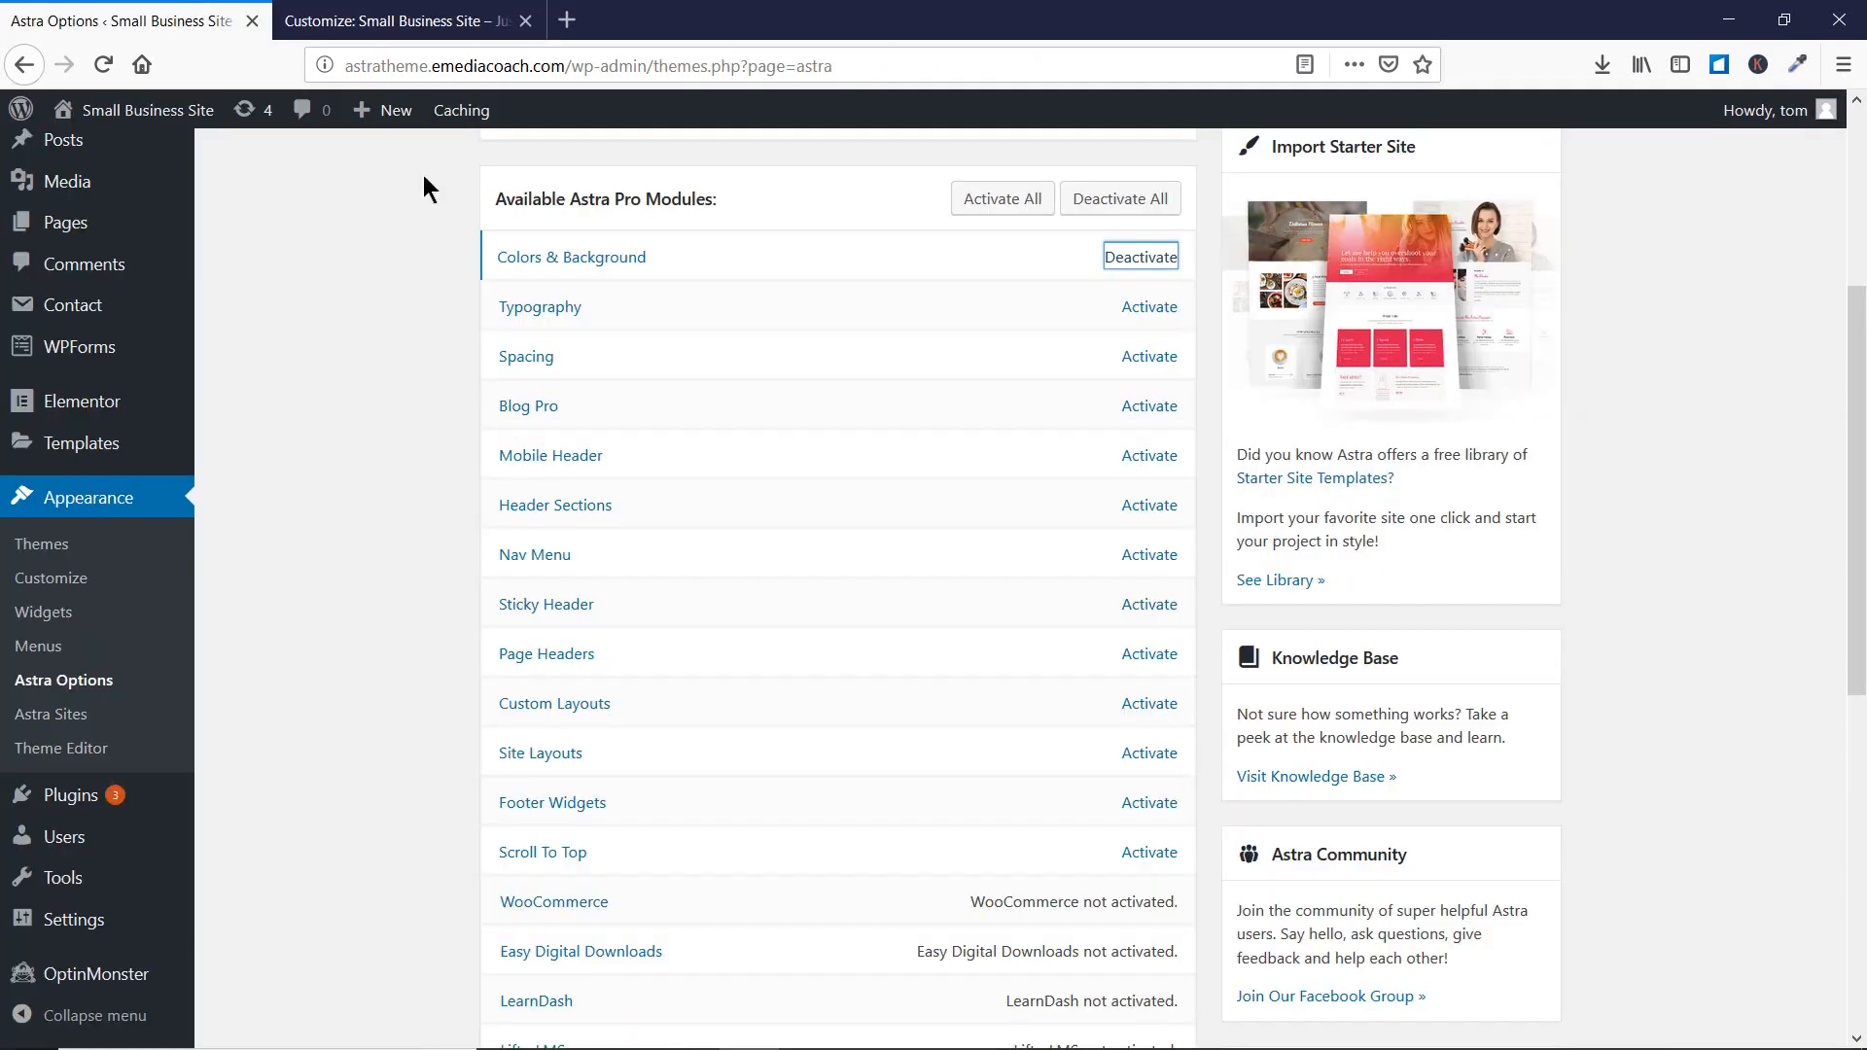
pyautogui.hotkey('ctrl', 'Tab')
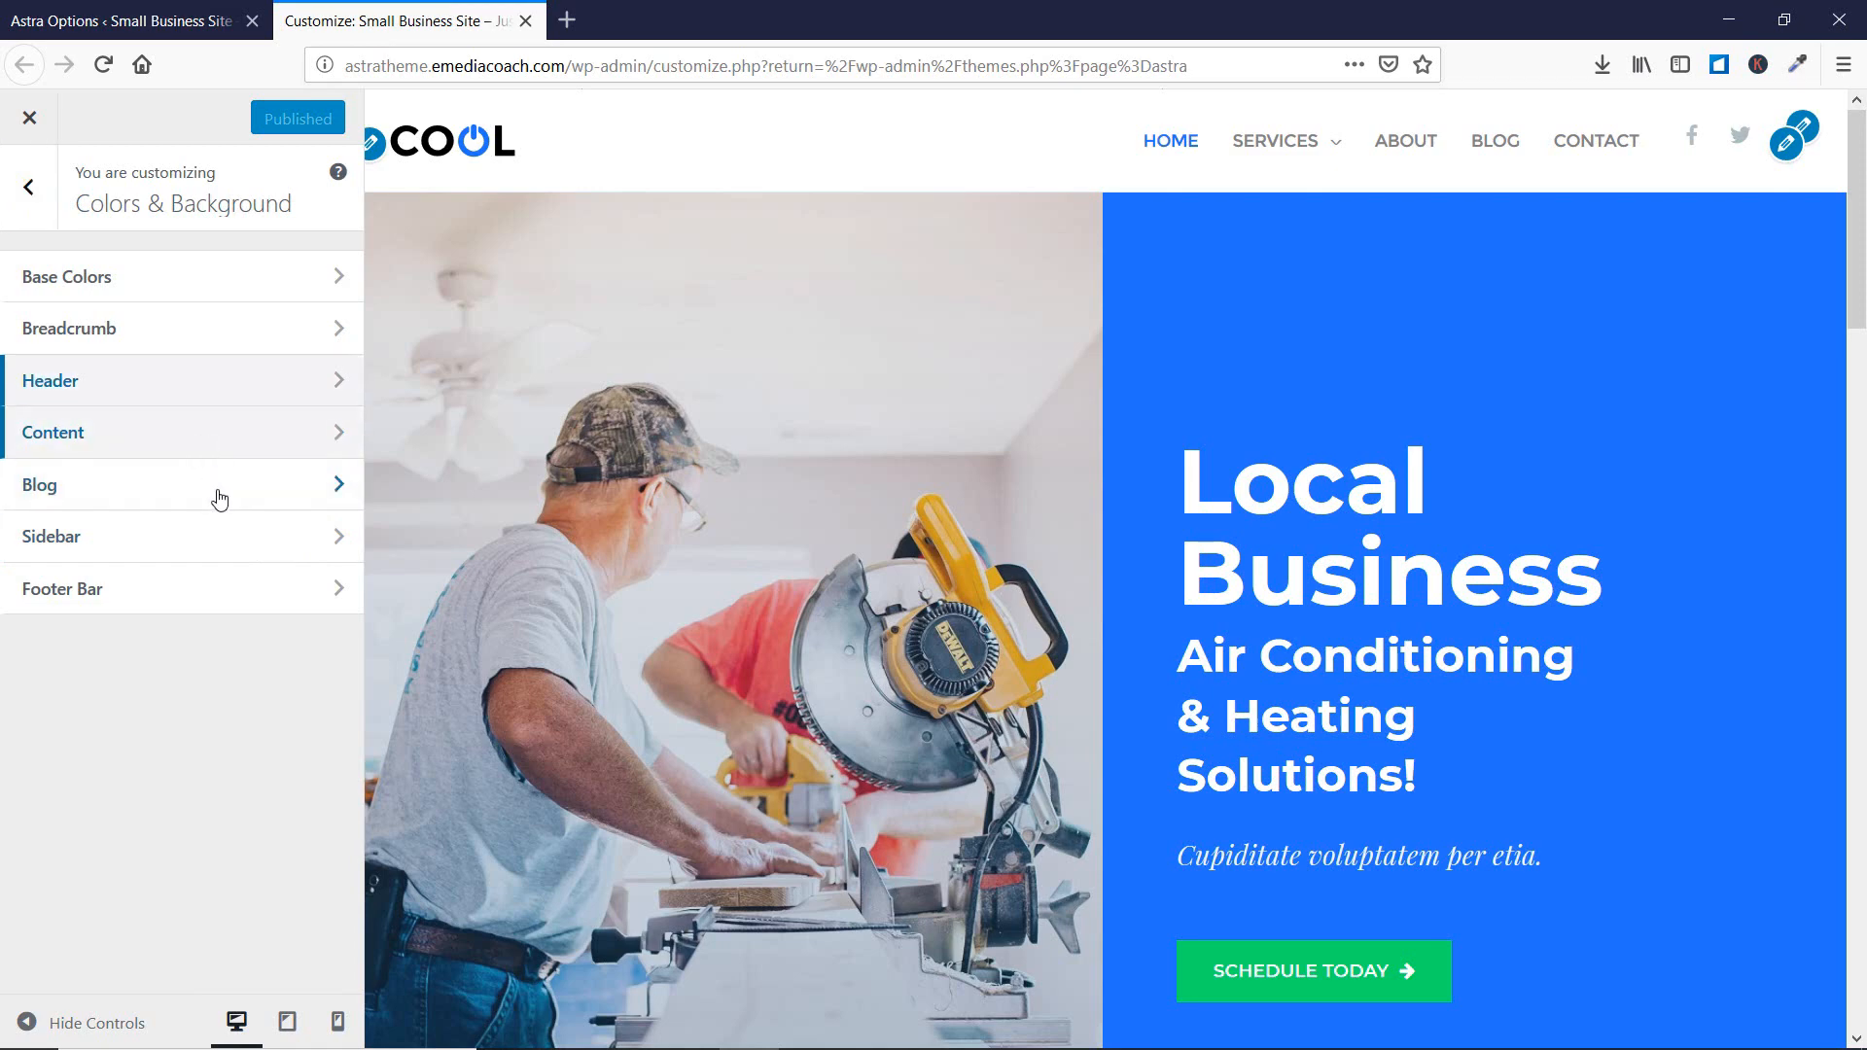
pyautogui.click(230, 401)
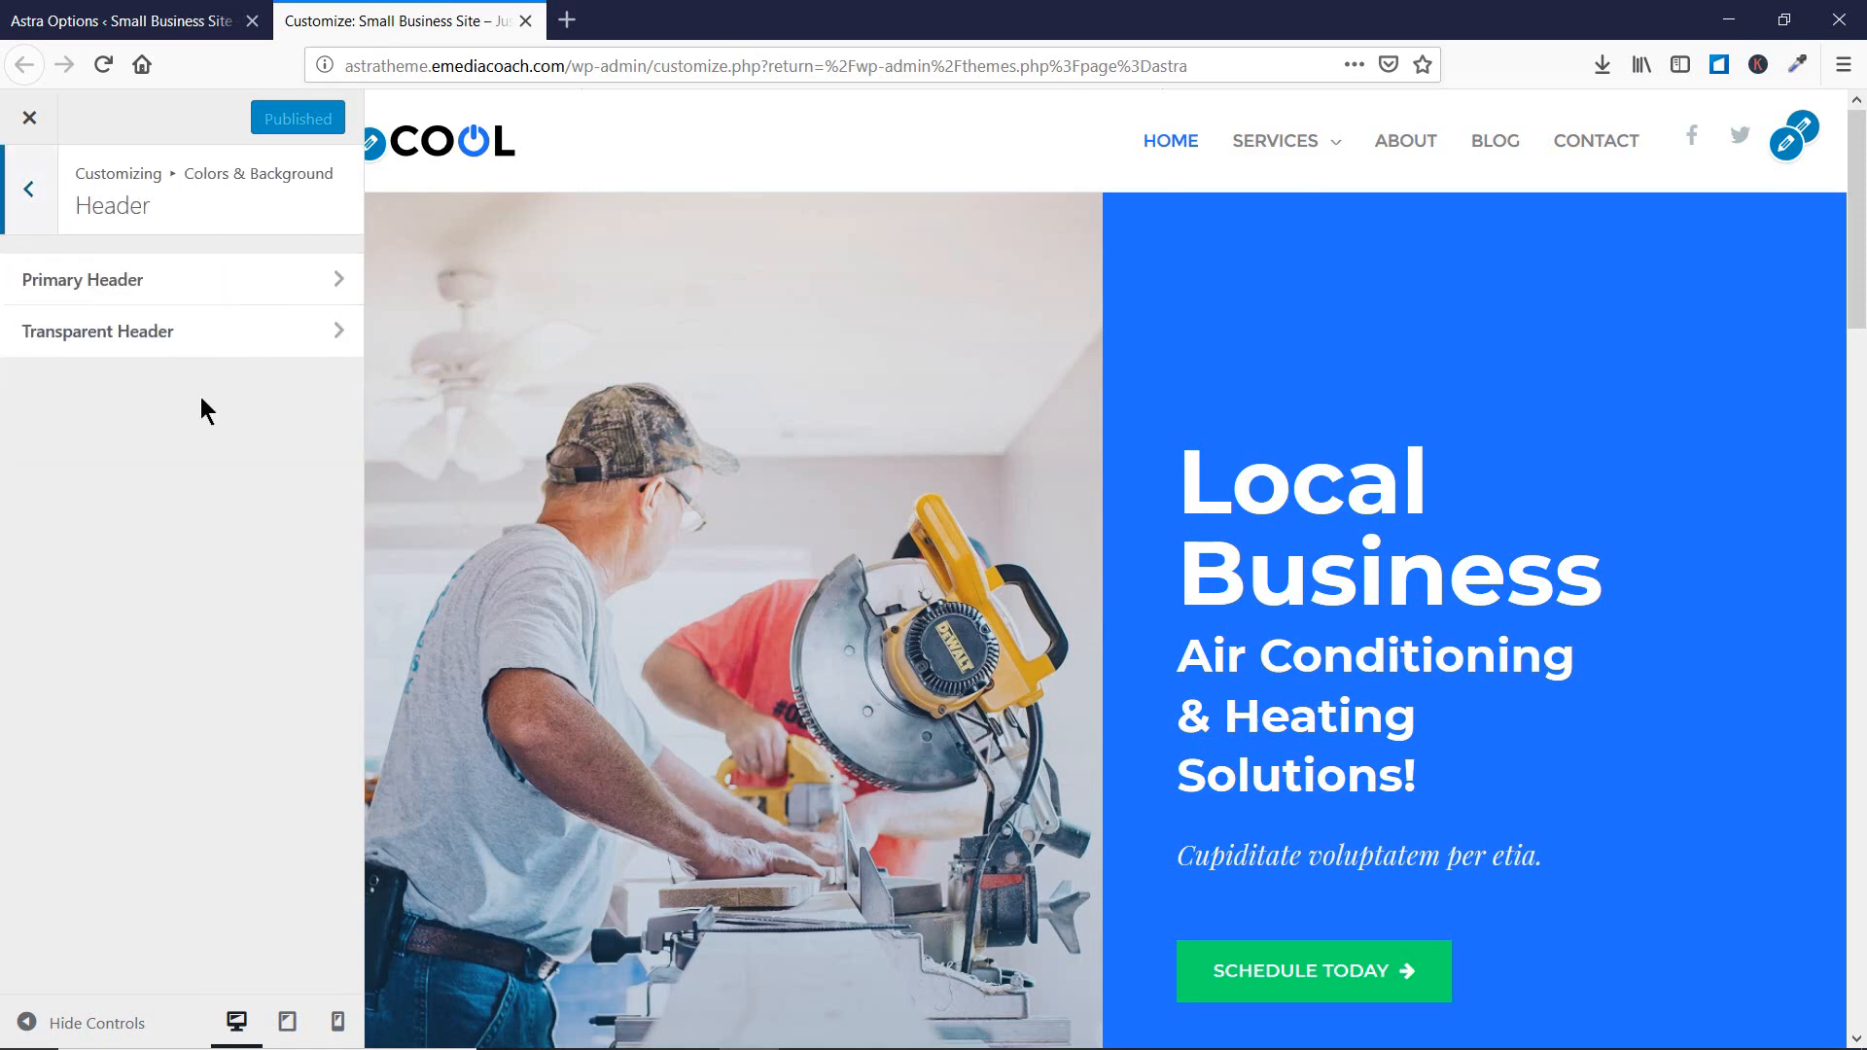
pyautogui.click(260, 301)
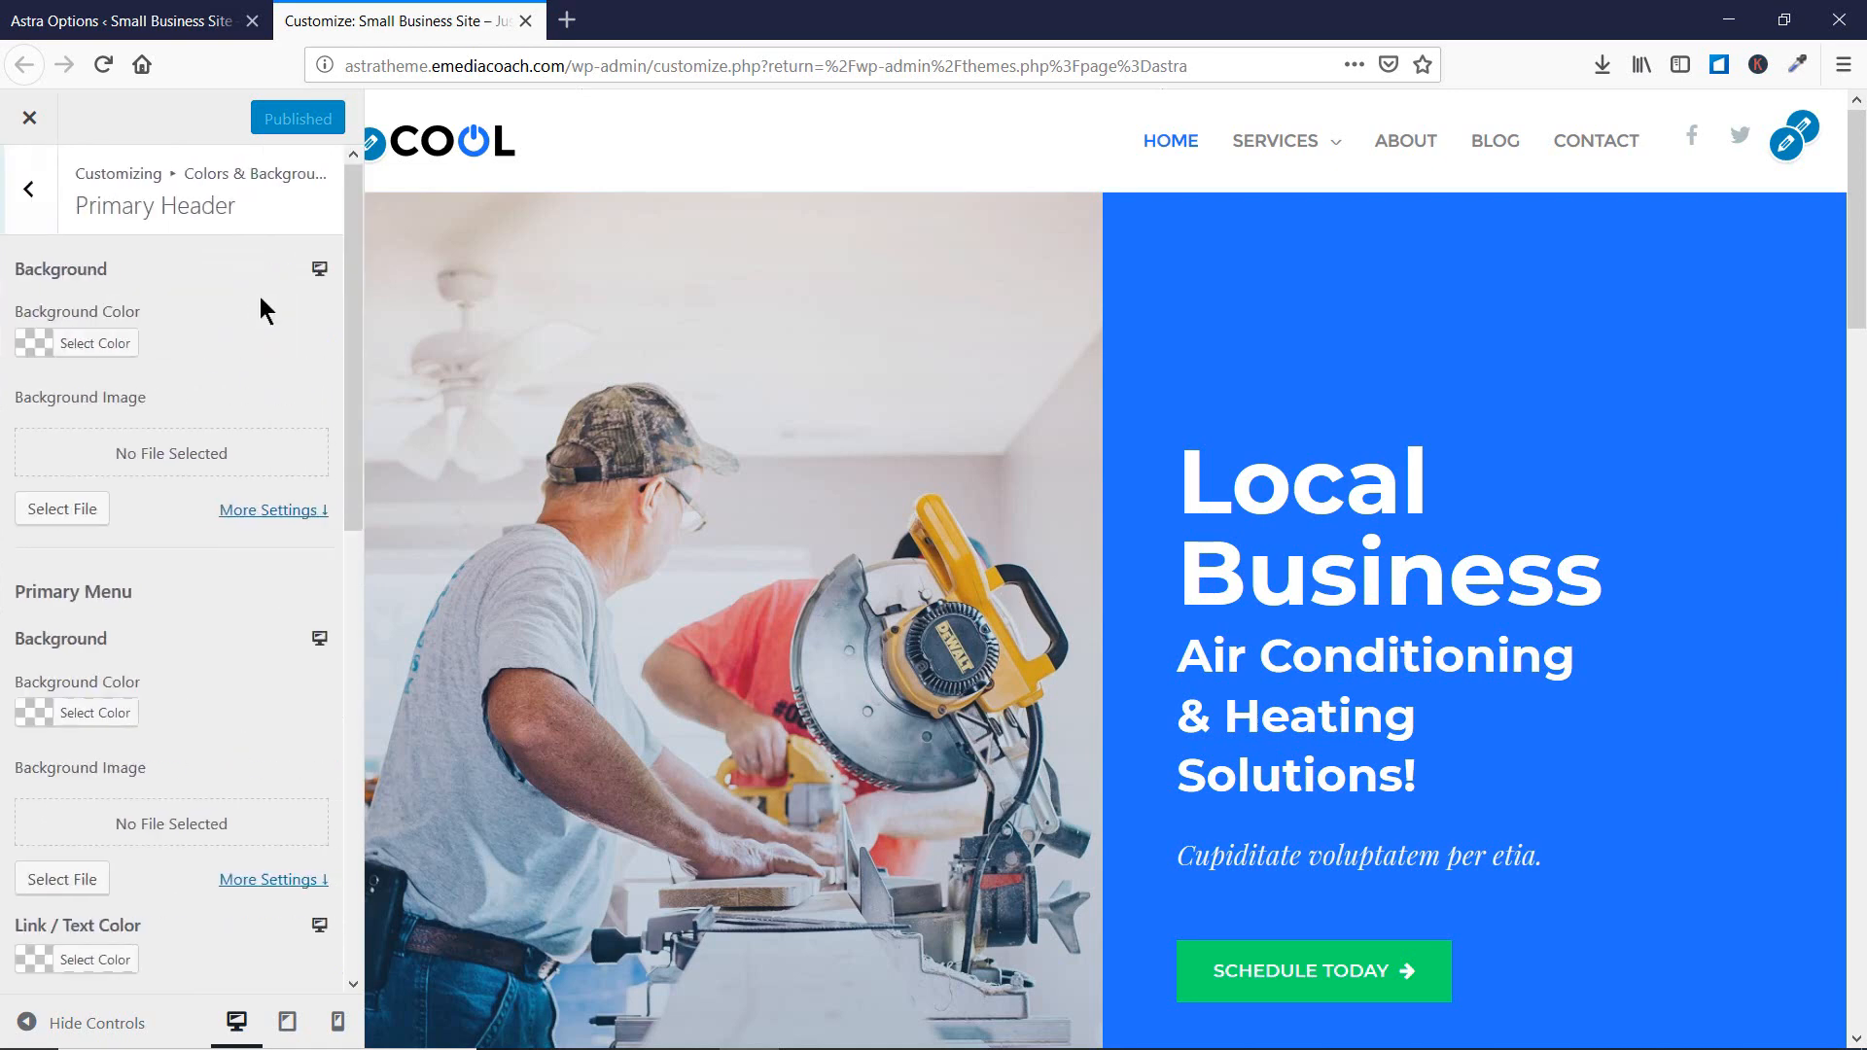
pyautogui.scroll(-5, 257, 321)
pyautogui.scroll(5, 194, 292)
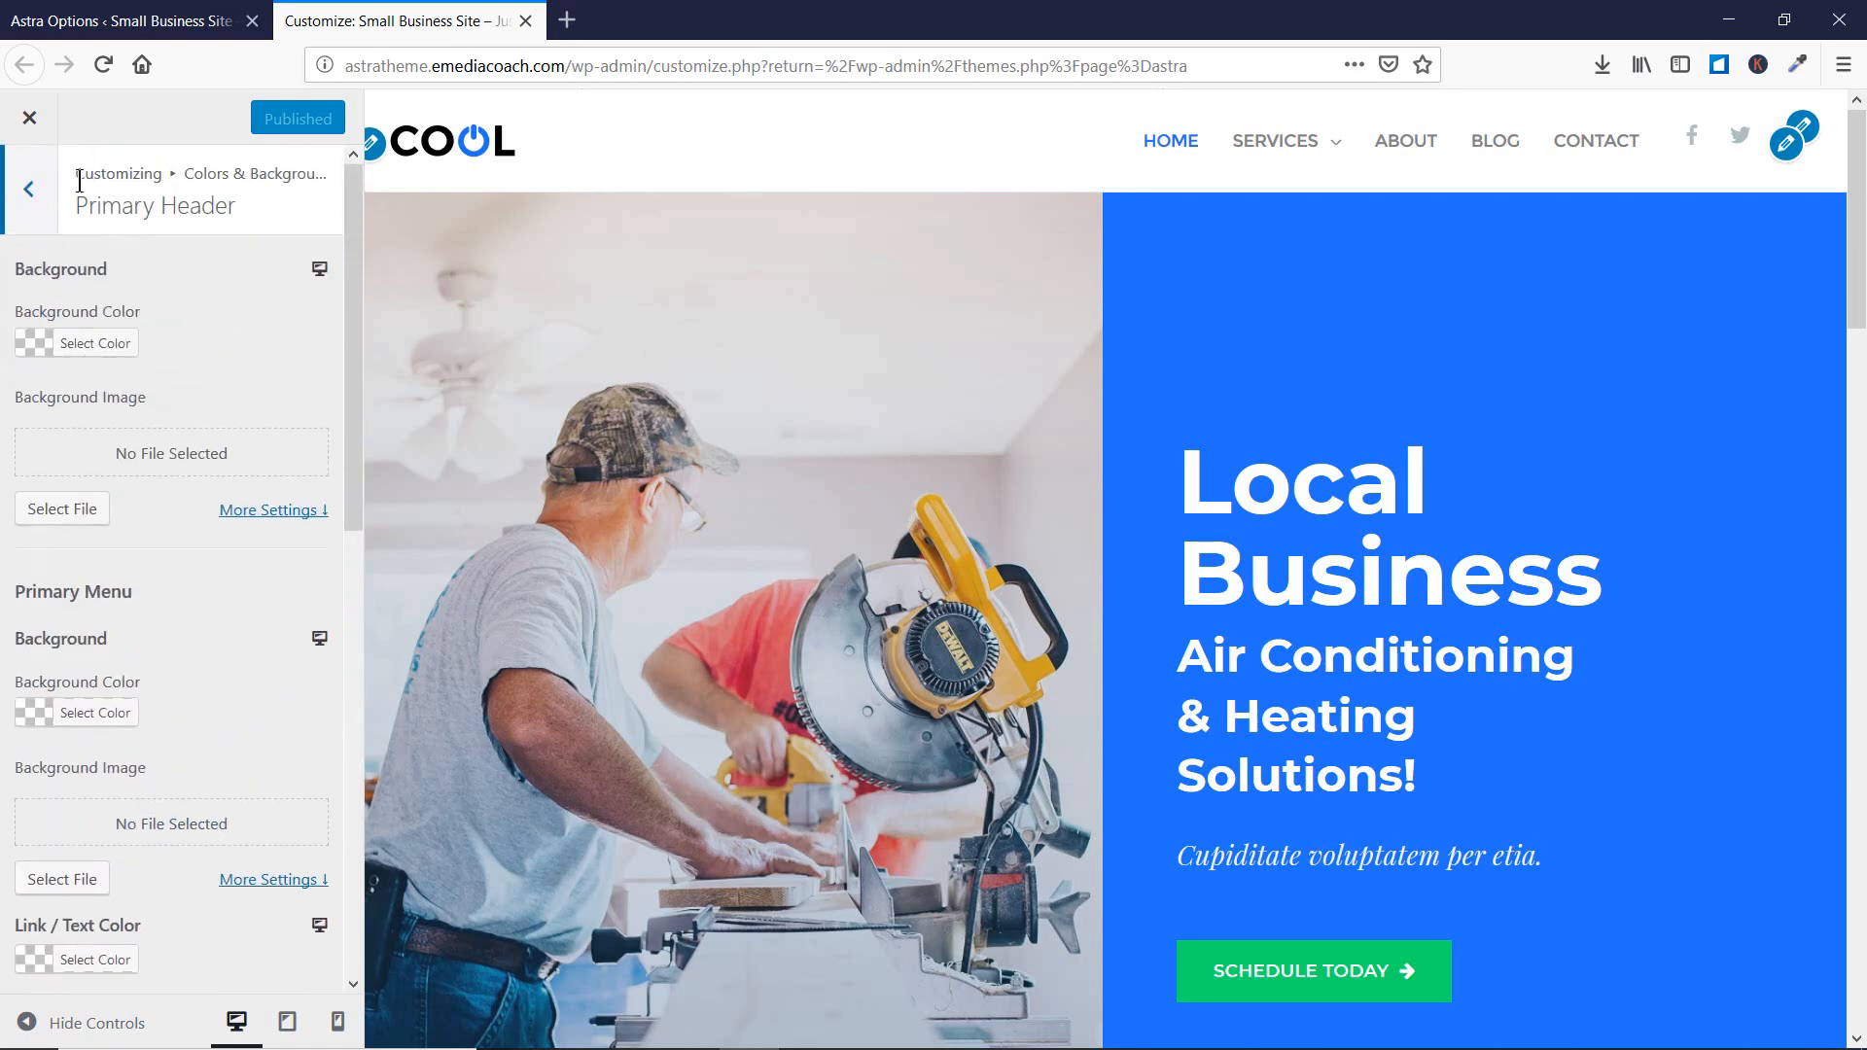
pyautogui.click(30, 226)
pyautogui.click(212, 346)
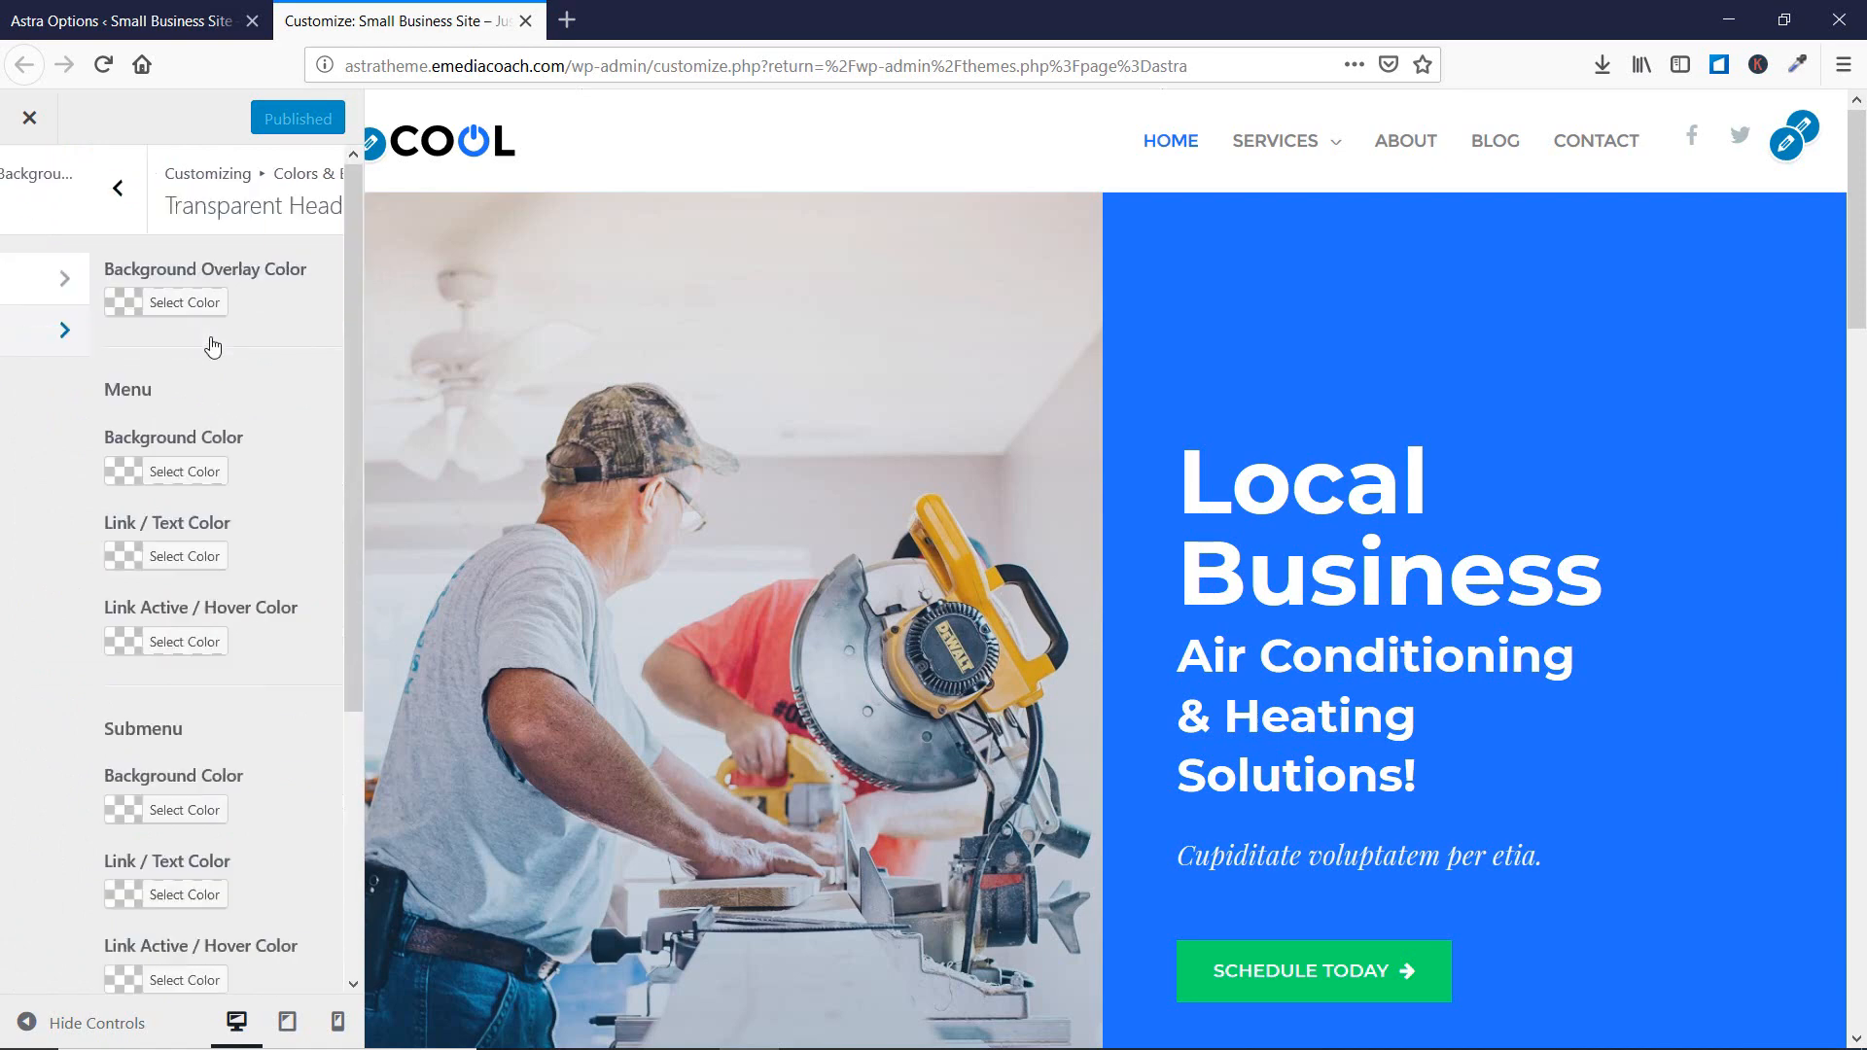
pyautogui.scroll(-1, 162, 321)
pyautogui.scroll(1, 117, 272)
pyautogui.click(55, 209)
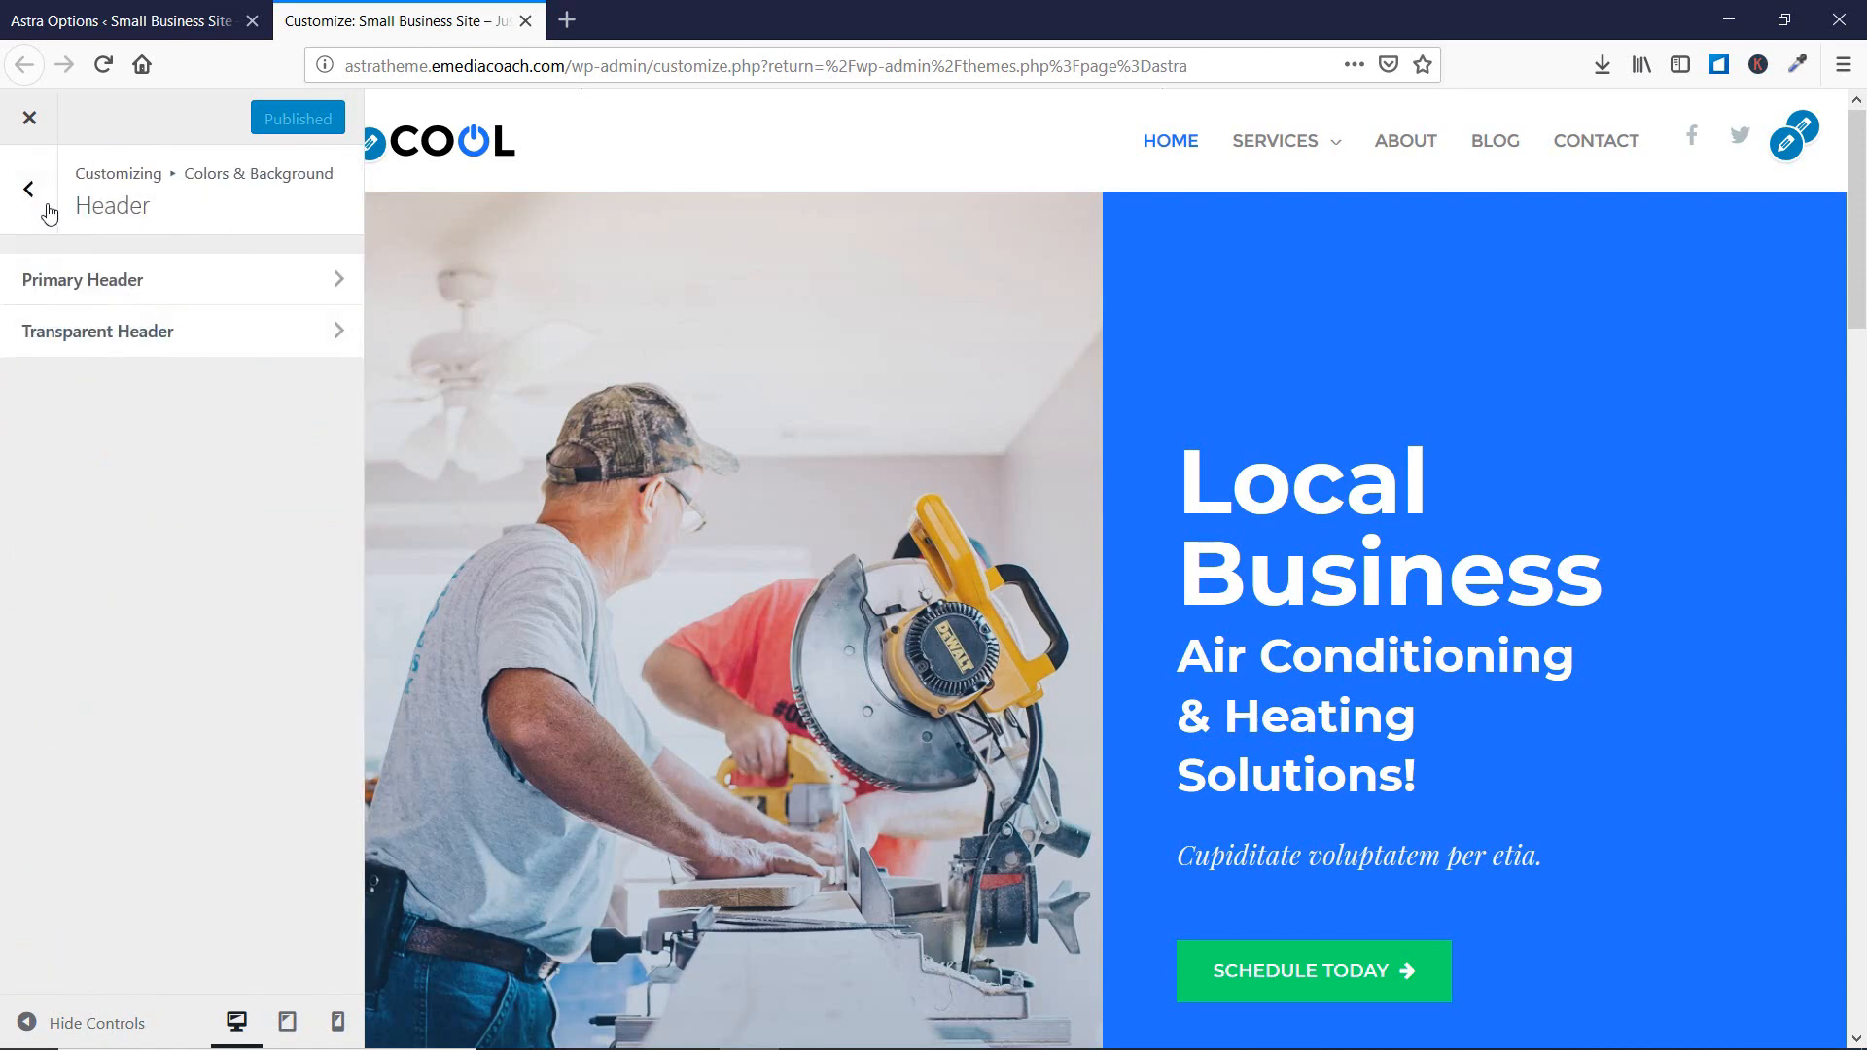
pyautogui.click(54, 209)
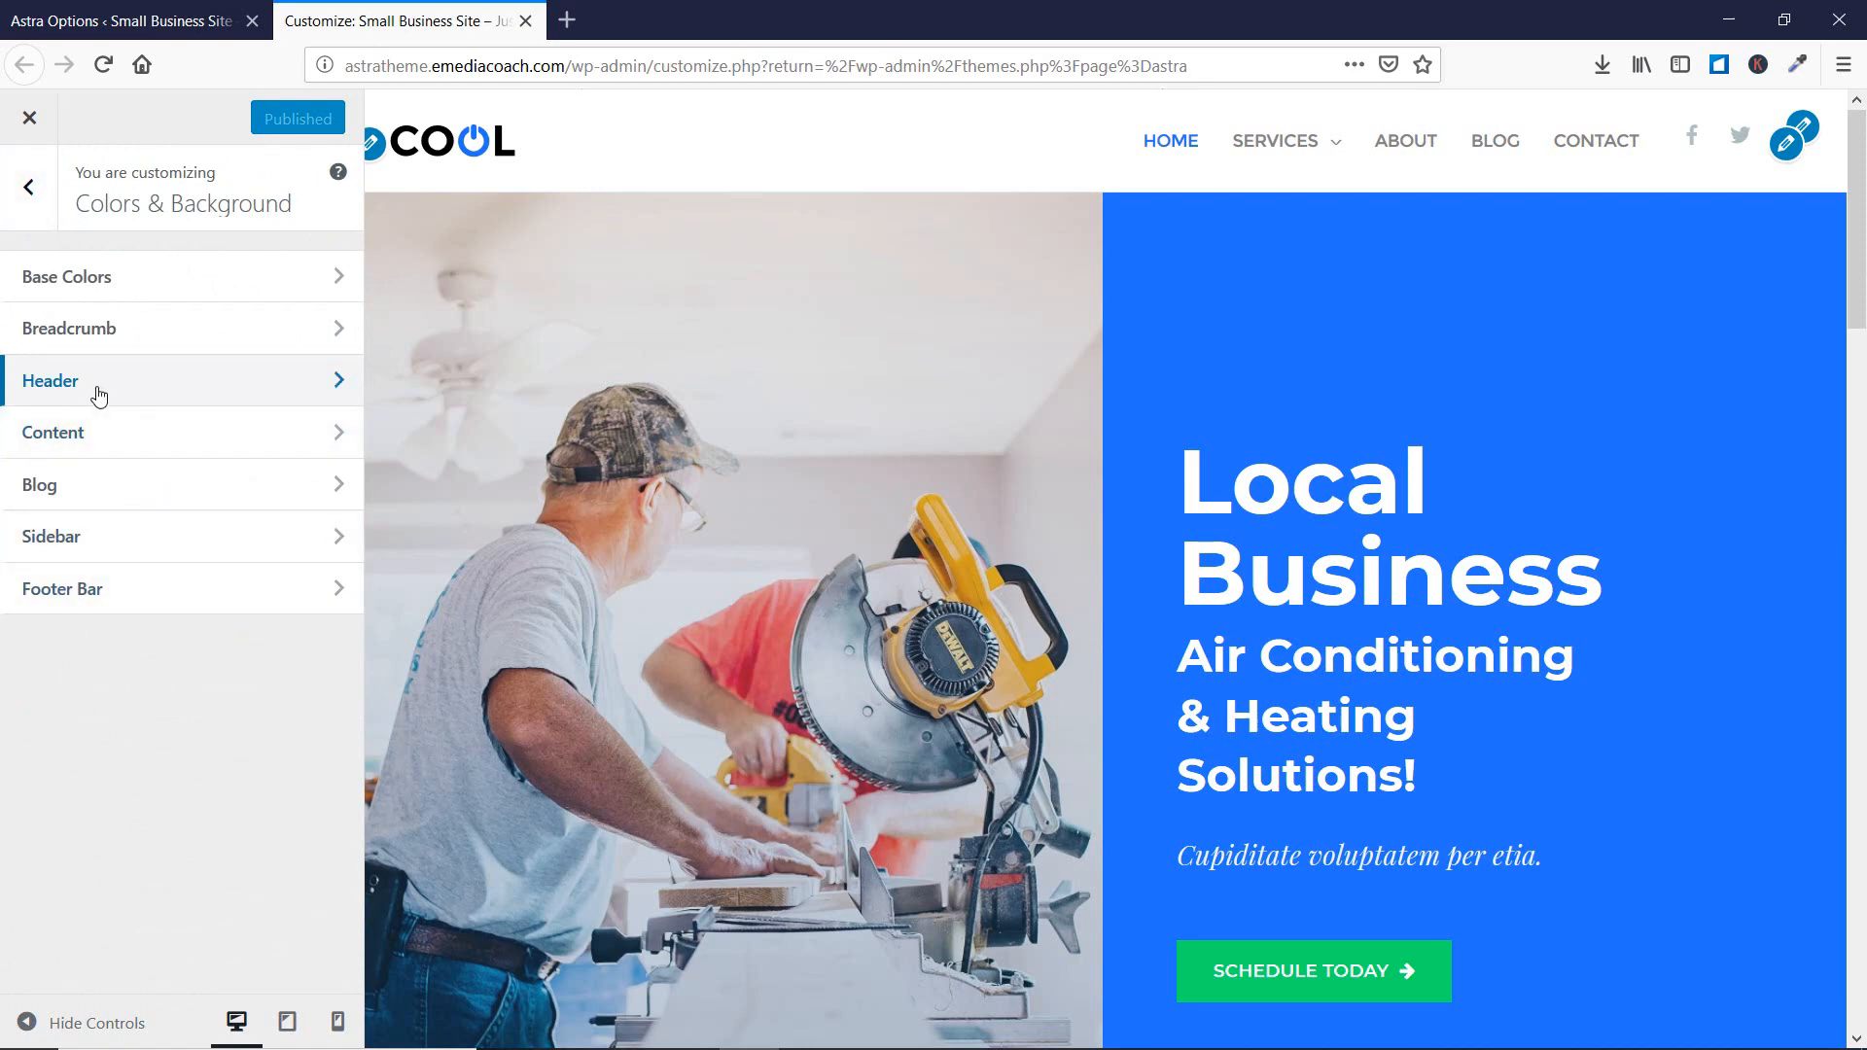
# - Set the Primary Header's background color to the gray #6d6d6d and check it in the site preview
pyautogui.click(98, 392)
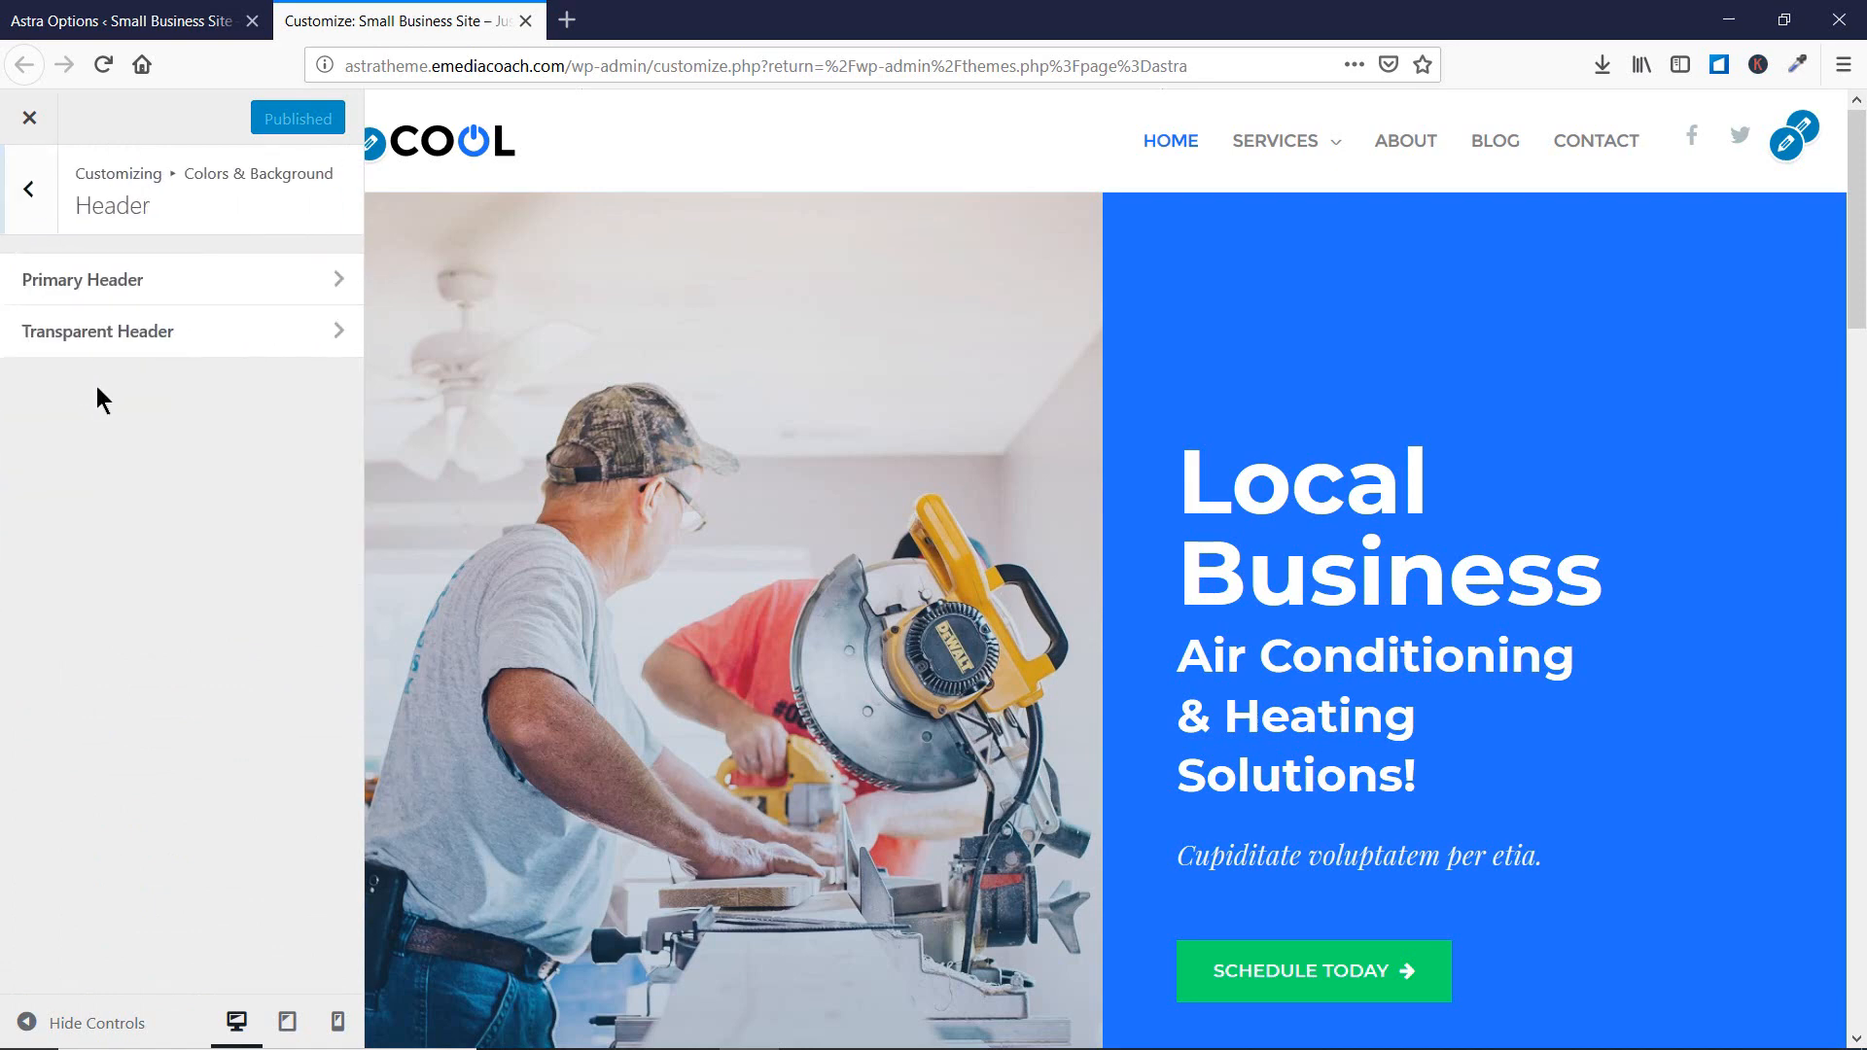
pyautogui.click(261, 301)
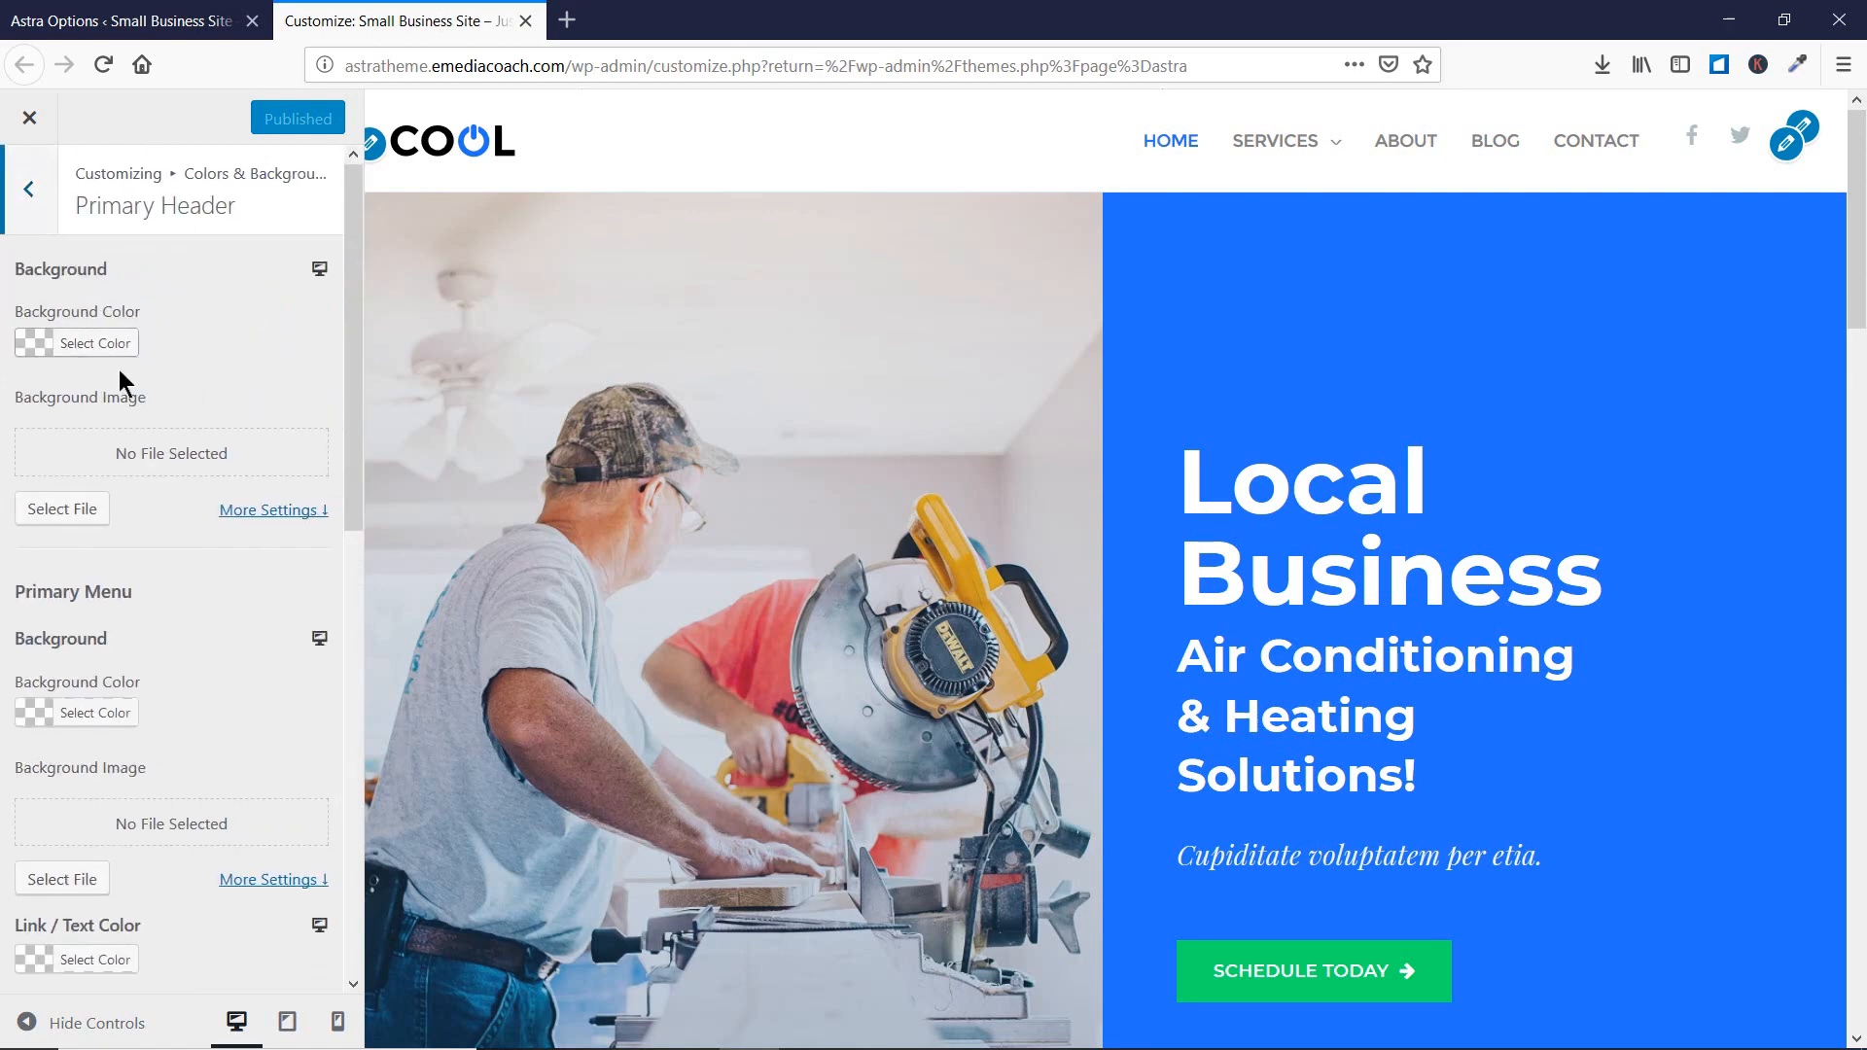
pyautogui.click(41, 356)
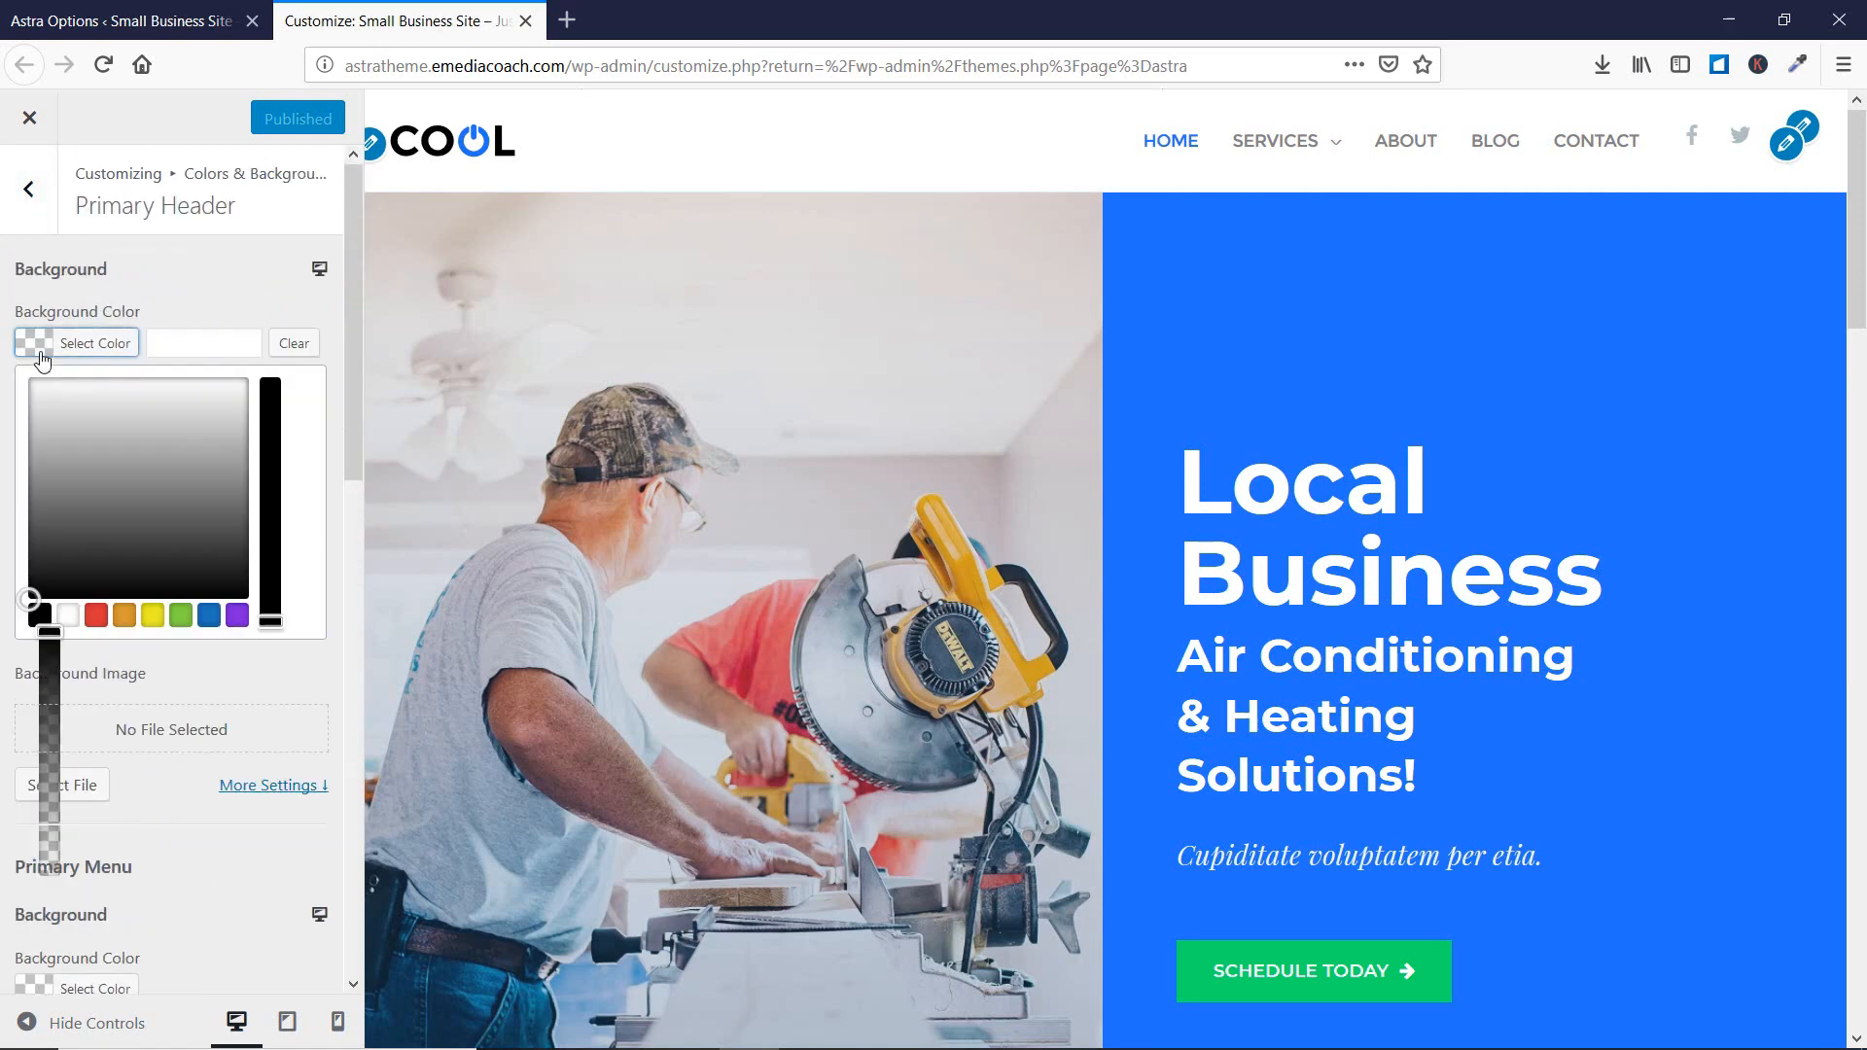
pyautogui.click(106, 505)
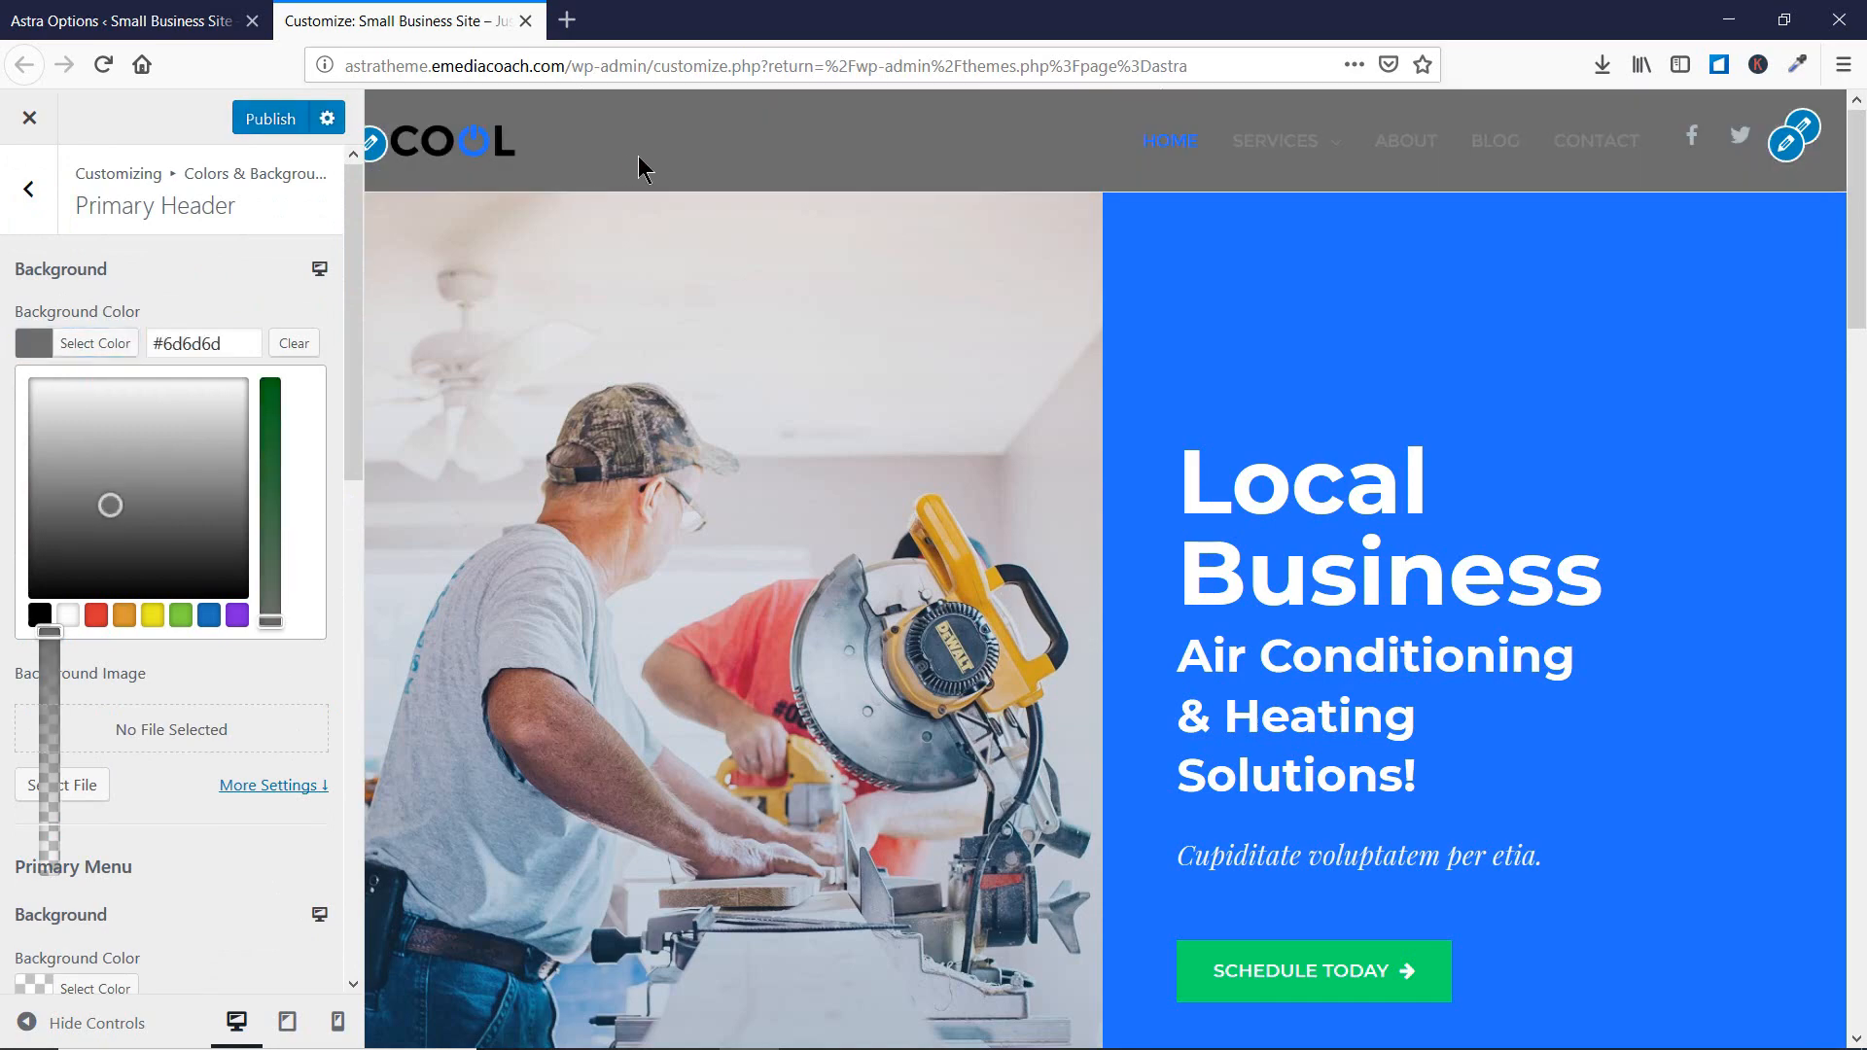
pyautogui.scroll(-3, 721, 277)
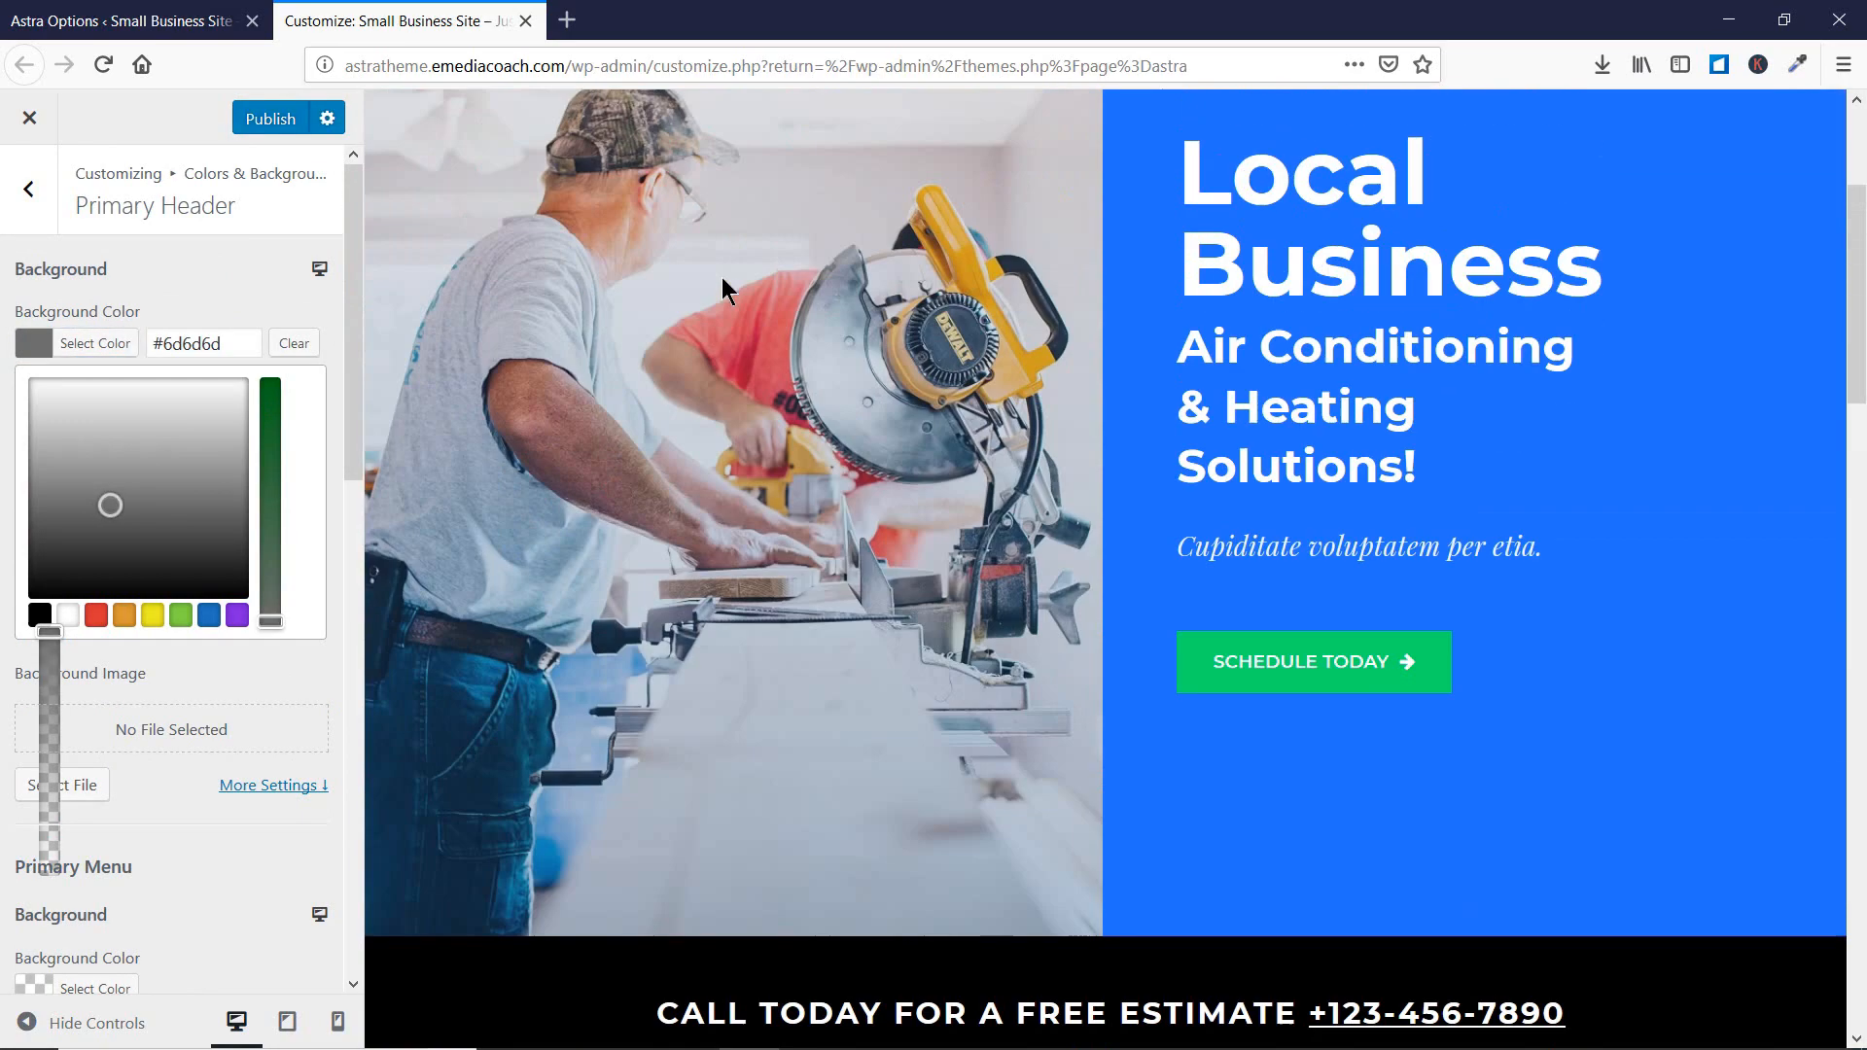
pyautogui.scroll(3, 722, 277)
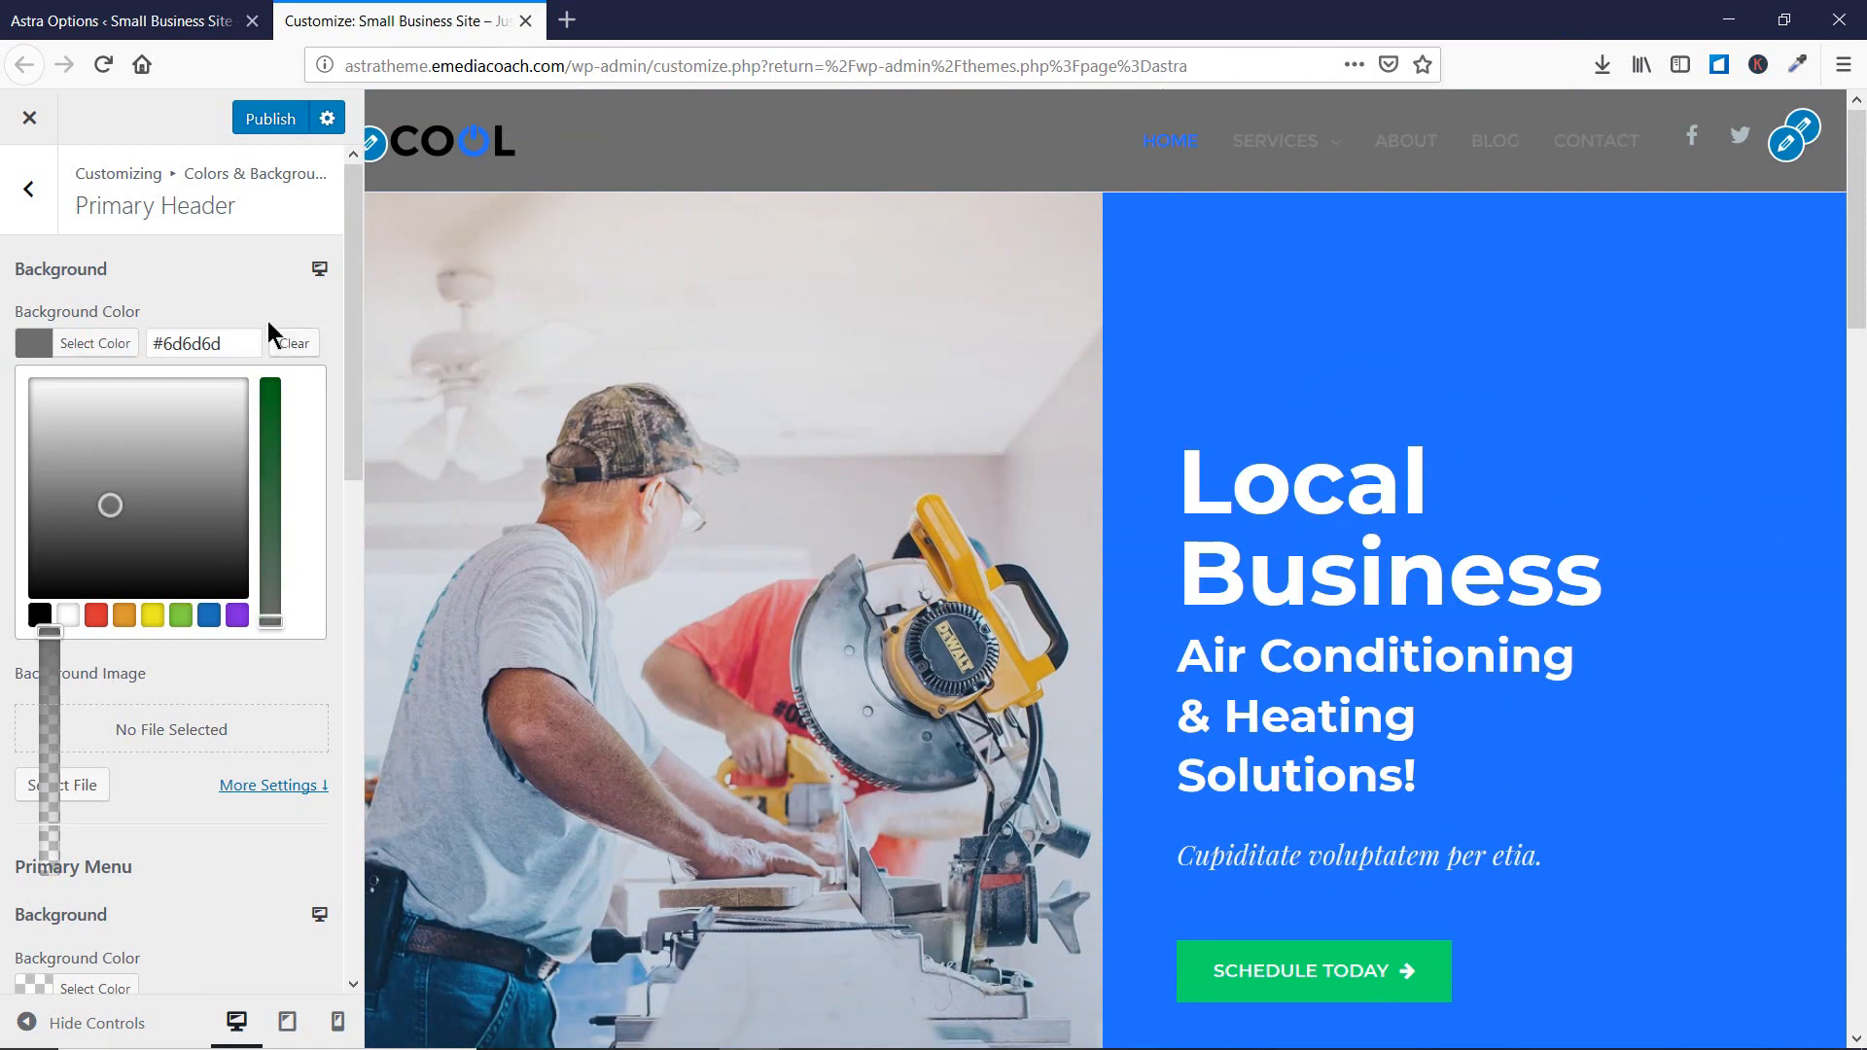
# - Clear the Primary Header's background color and close its color picker
pyautogui.click(294, 342)
pyautogui.click(243, 299)
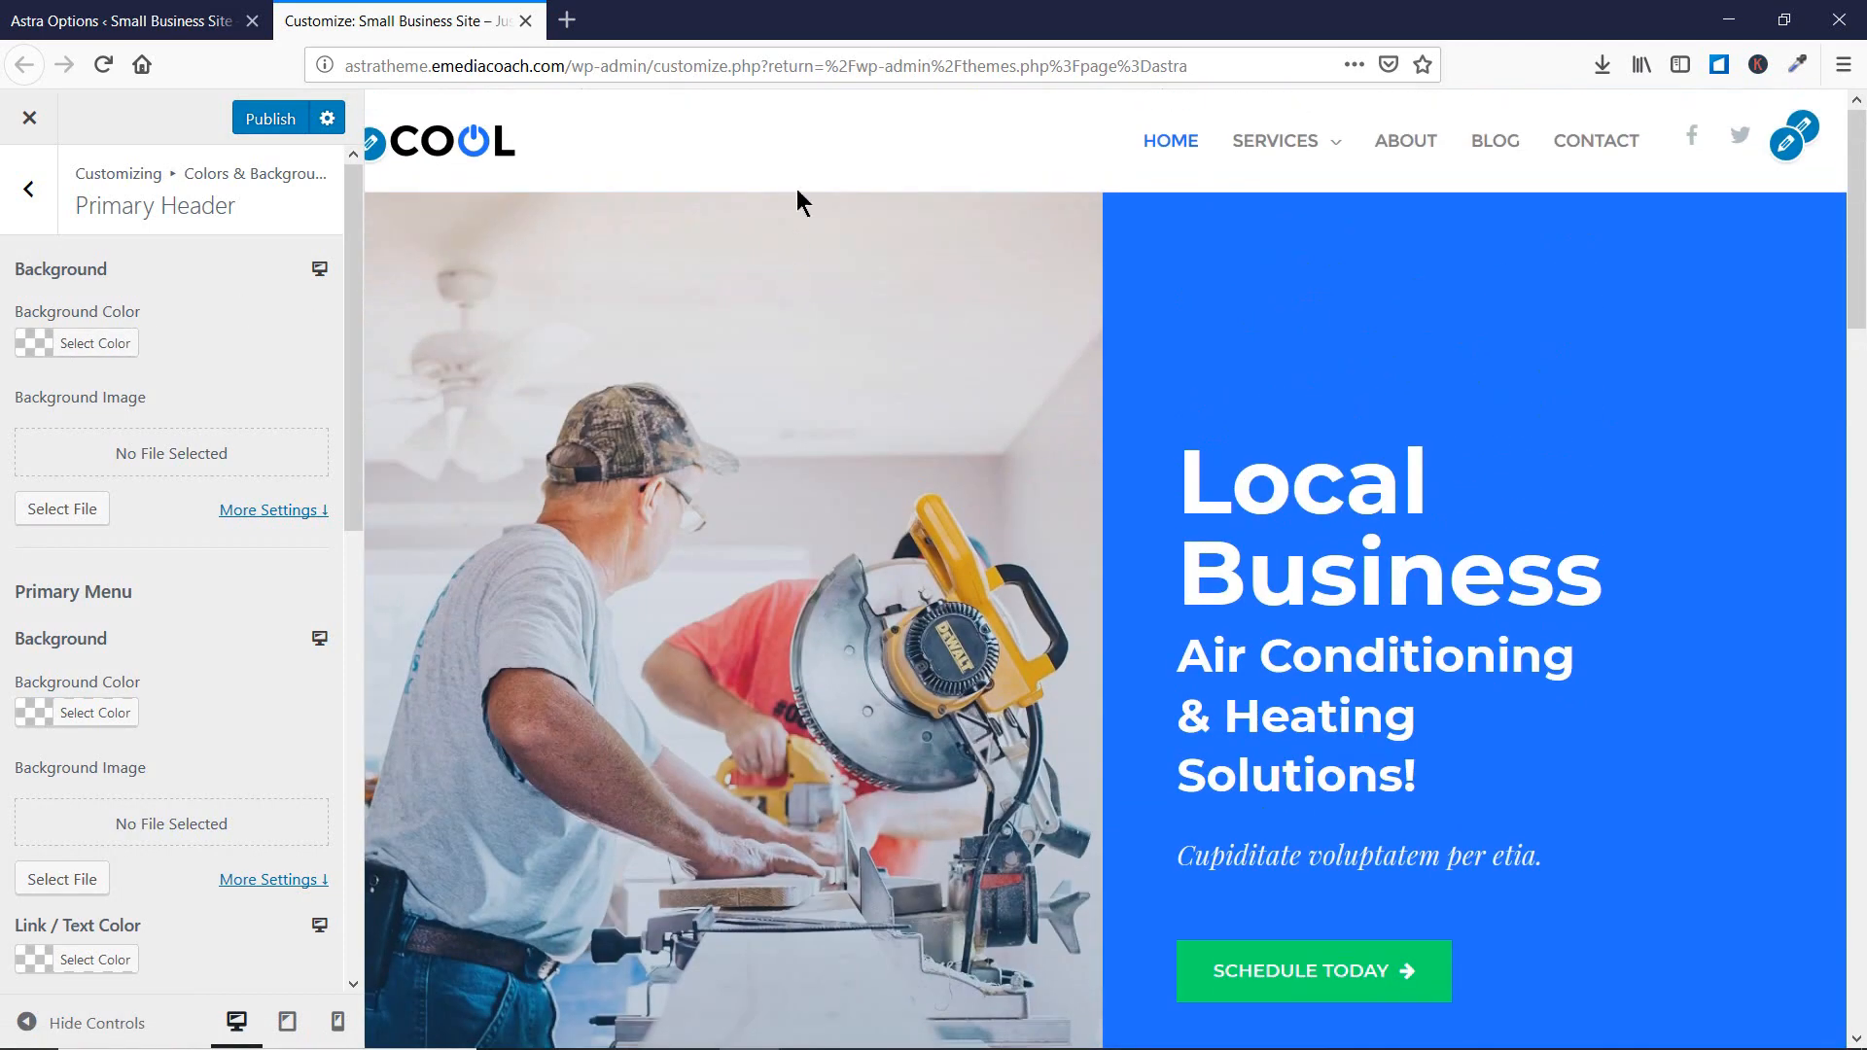
# - Try the city skyline image top-cover.jpg as the Primary Header's background image, and remove it again
pyautogui.click(67, 520)
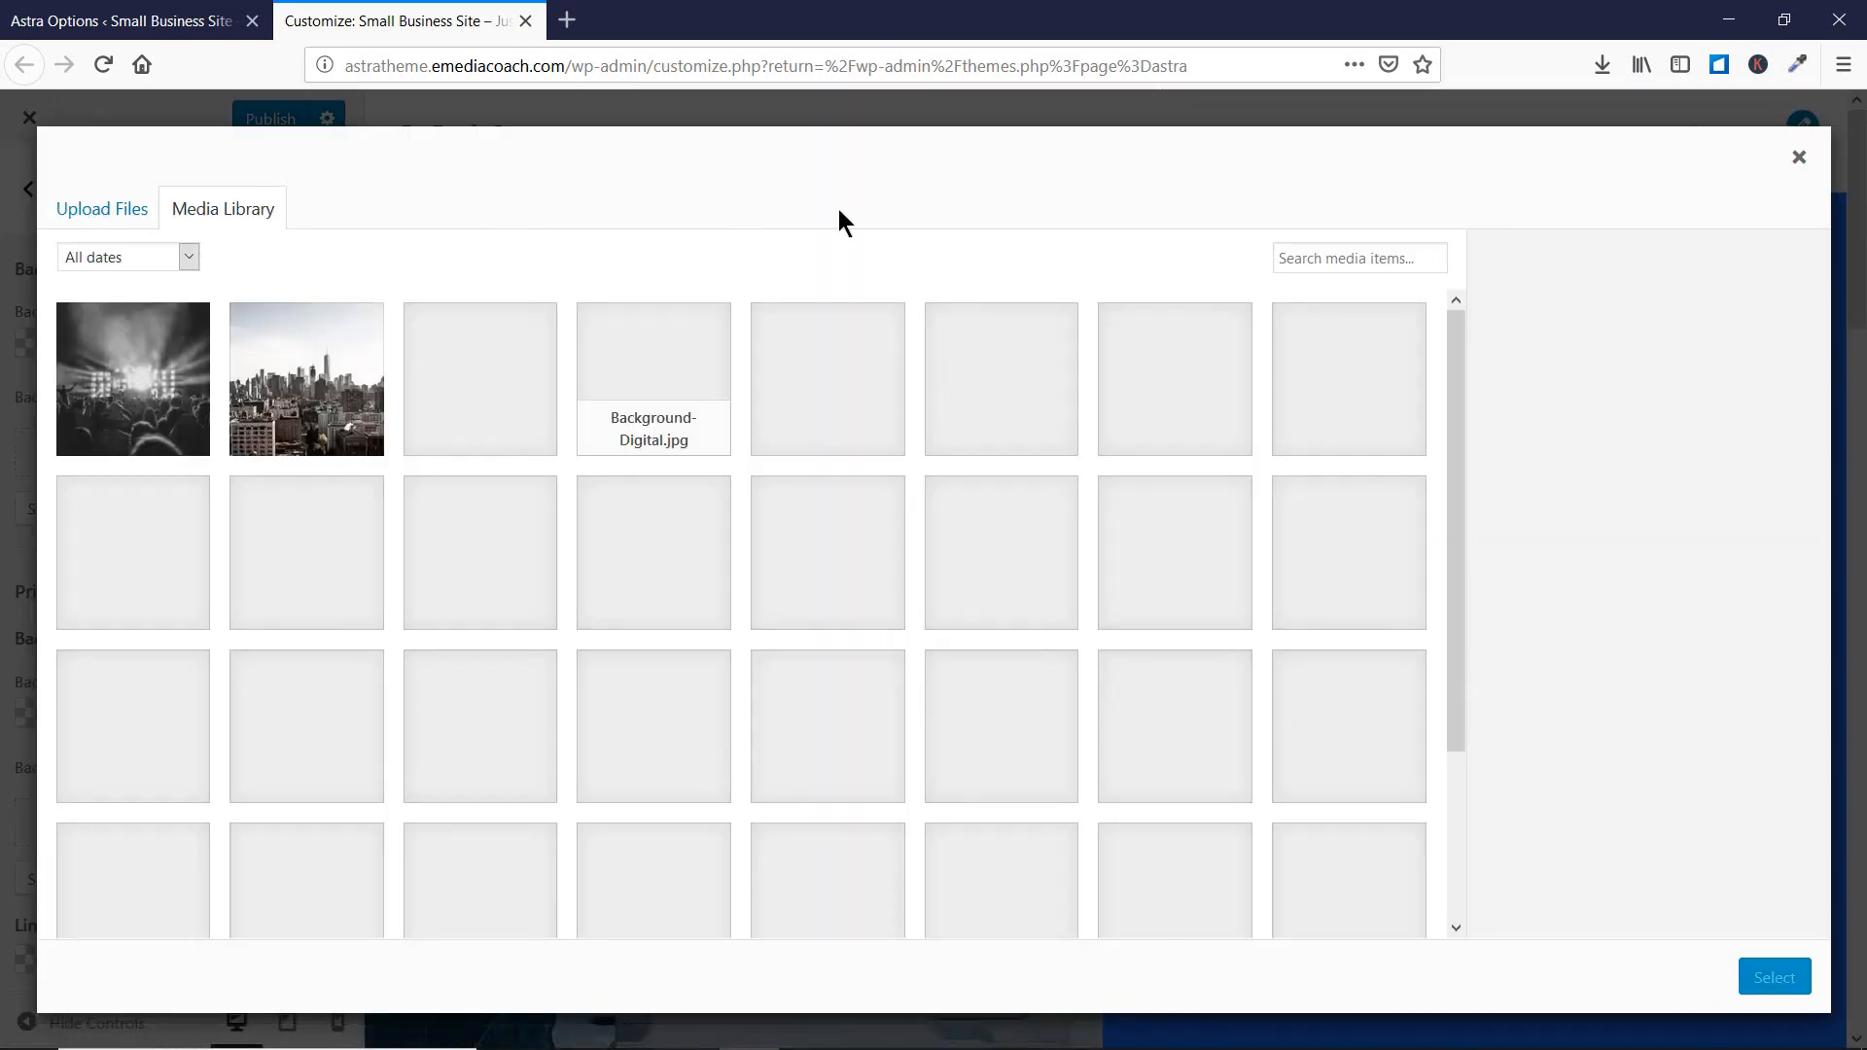
pyautogui.click(301, 408)
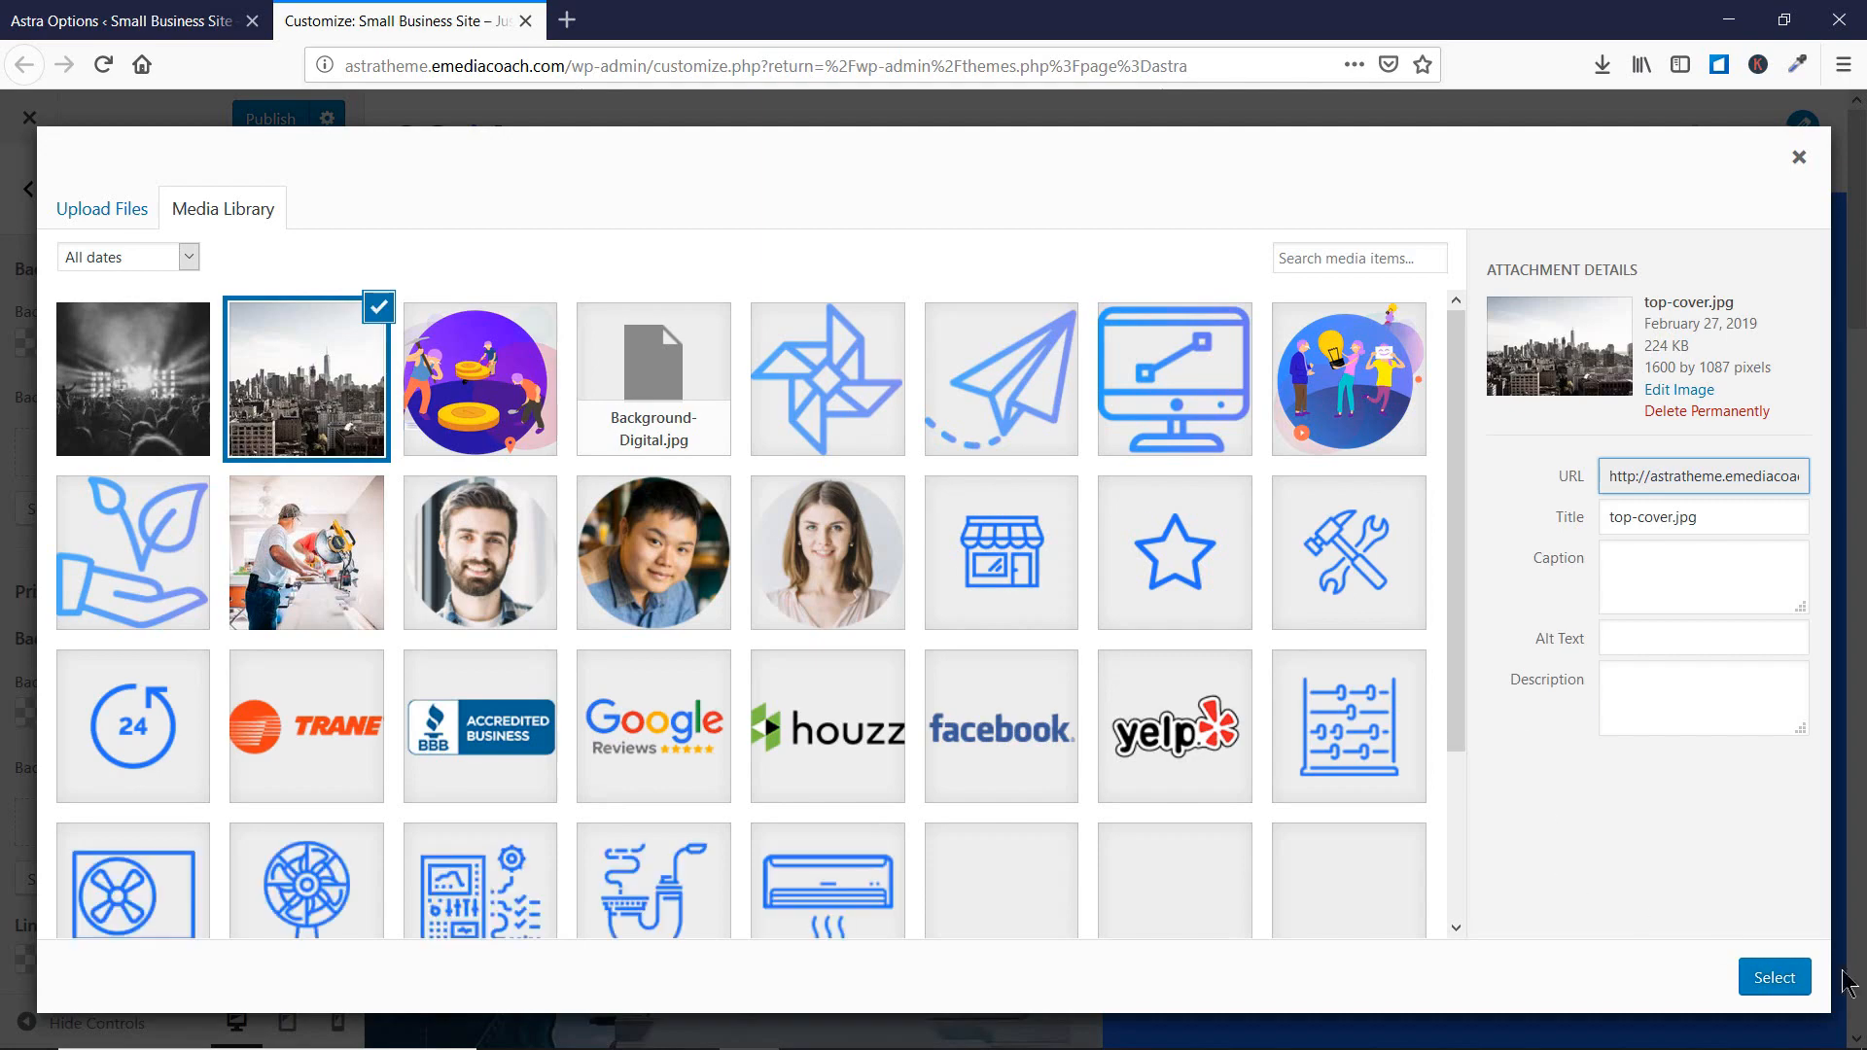
pyautogui.click(1775, 978)
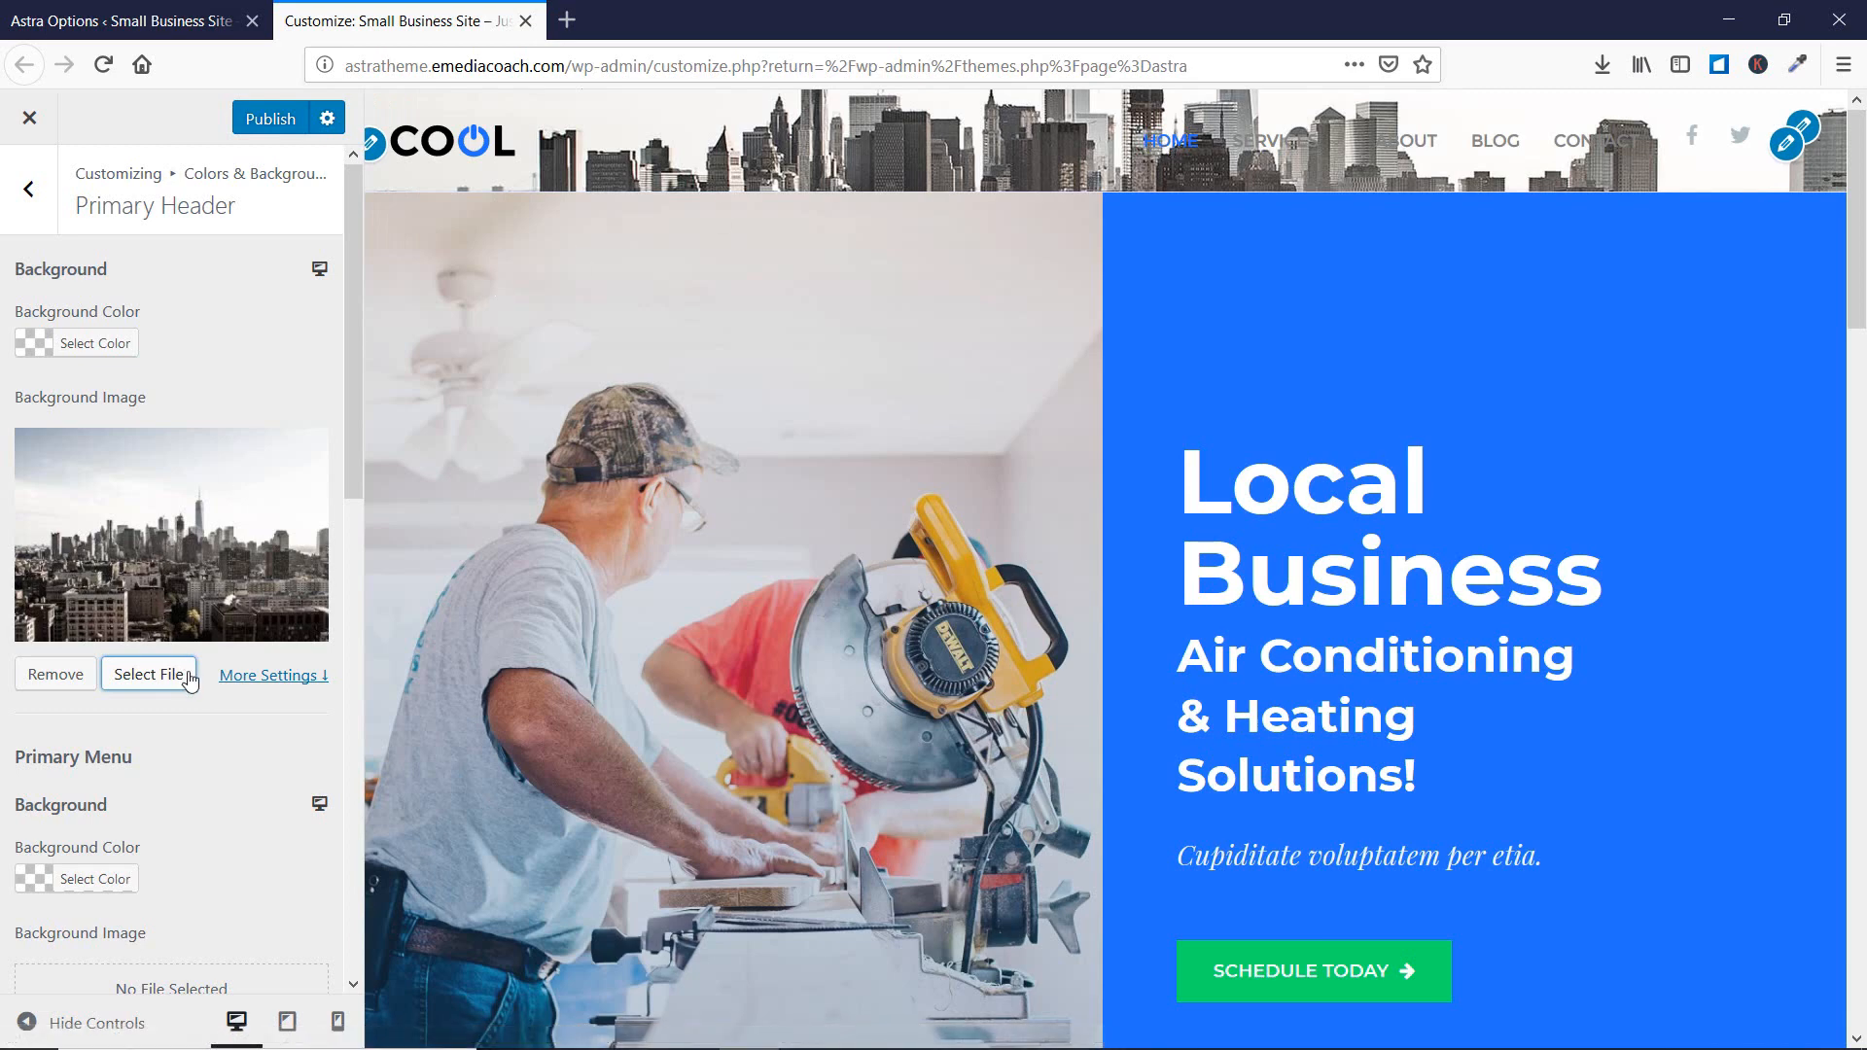
pyautogui.click(55, 675)
# - Set the Primary Menu's background color to the red #dd3333
pyautogui.scroll(-2, 138, 633)
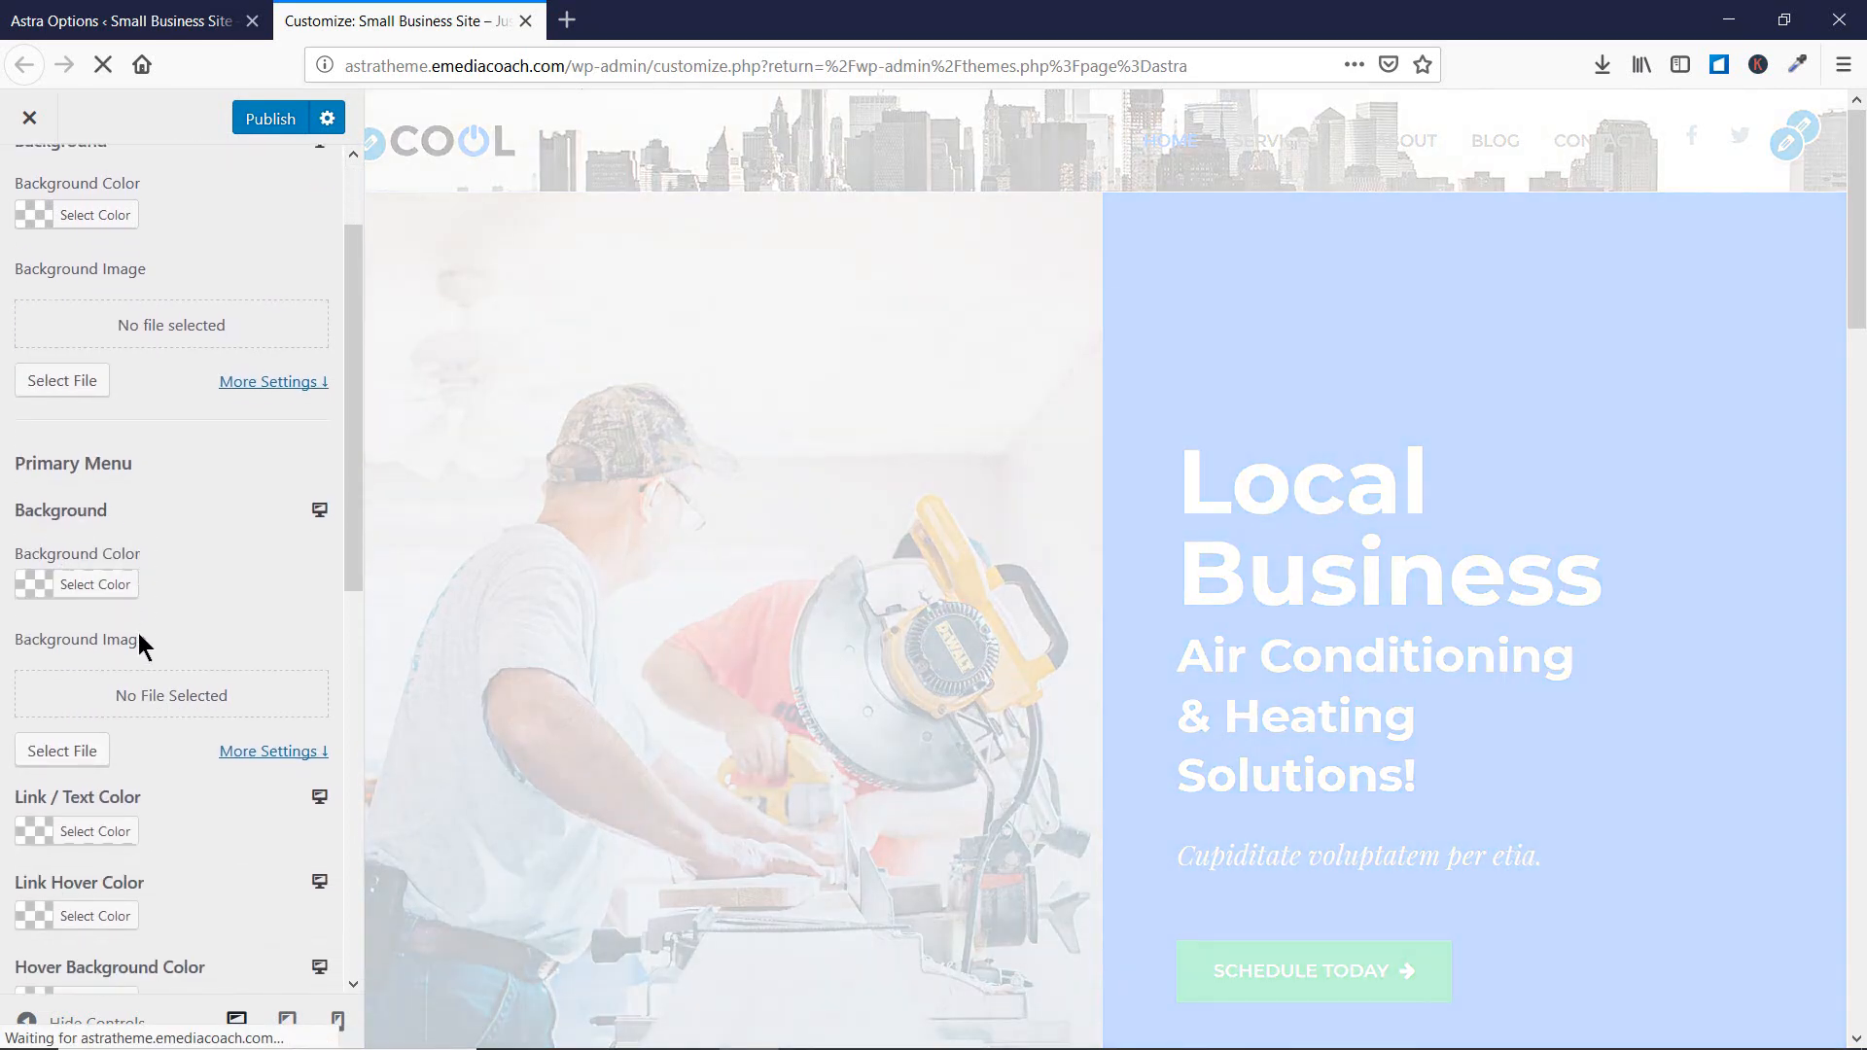
pyautogui.scroll(-2, 138, 633)
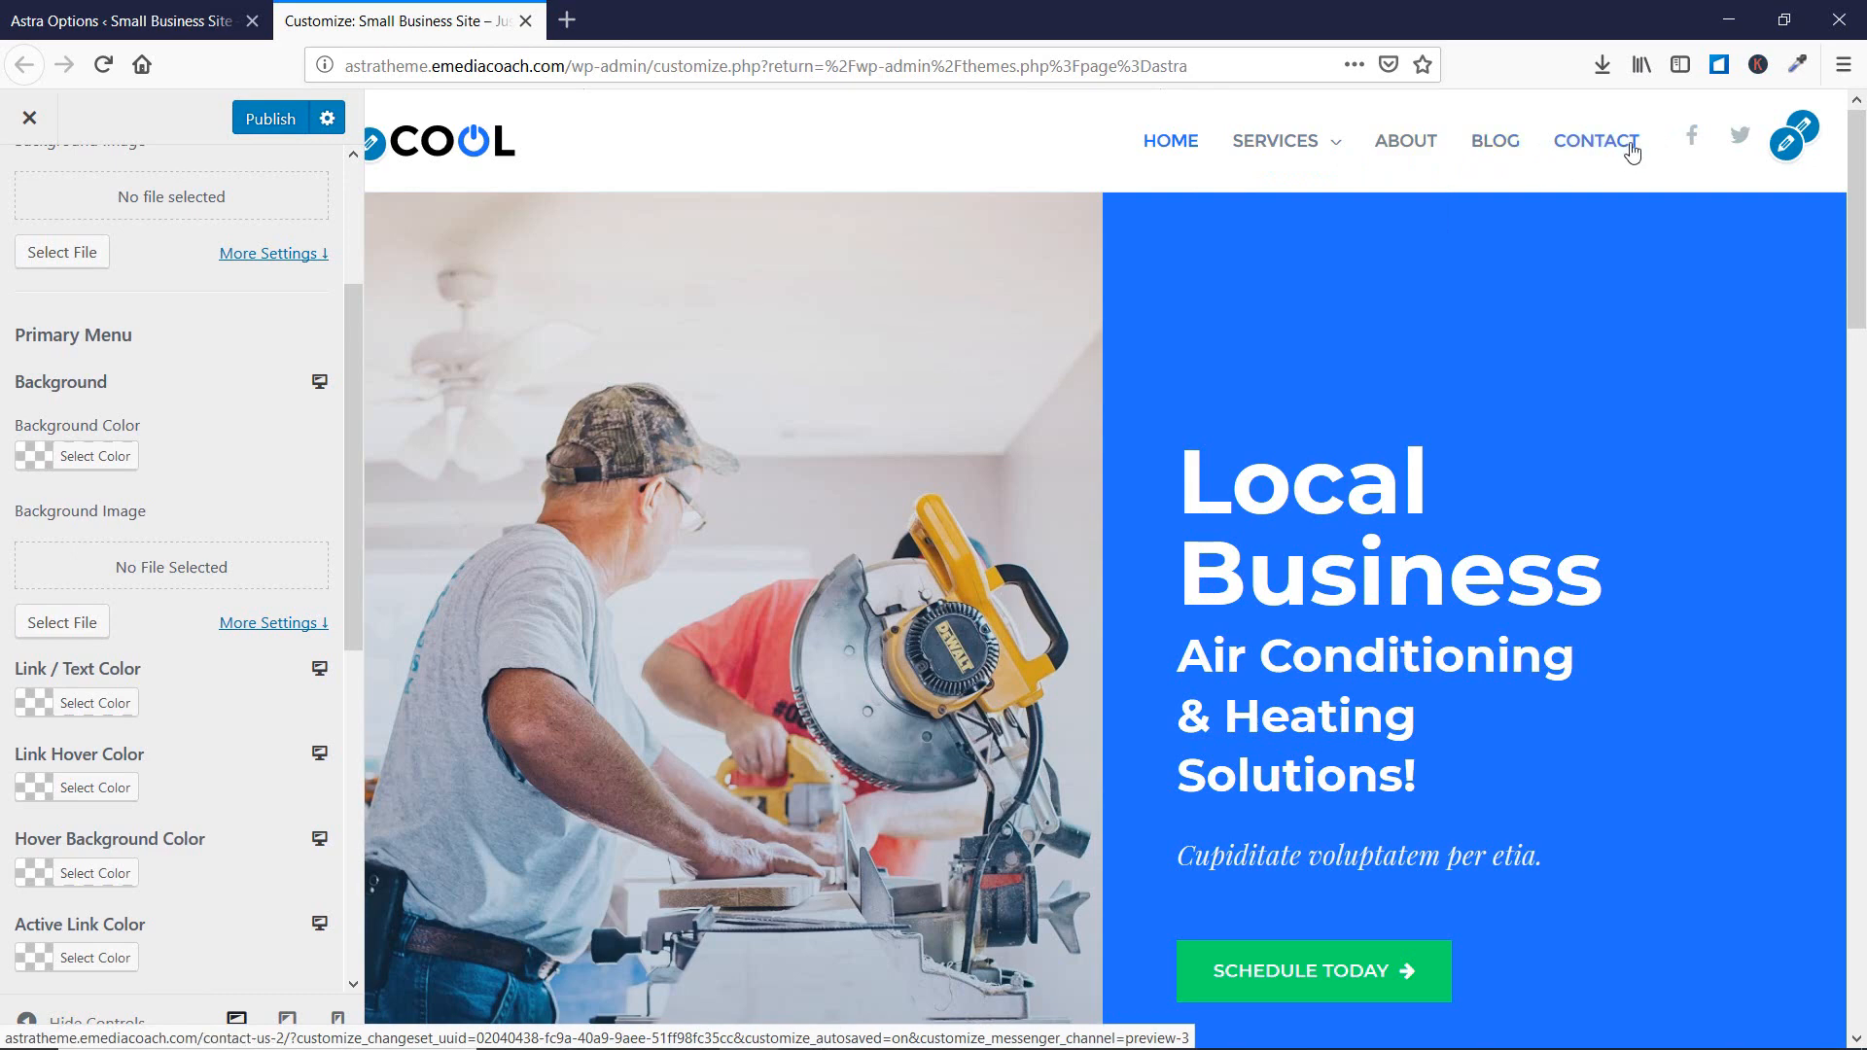
pyautogui.click(49, 465)
pyautogui.click(94, 732)
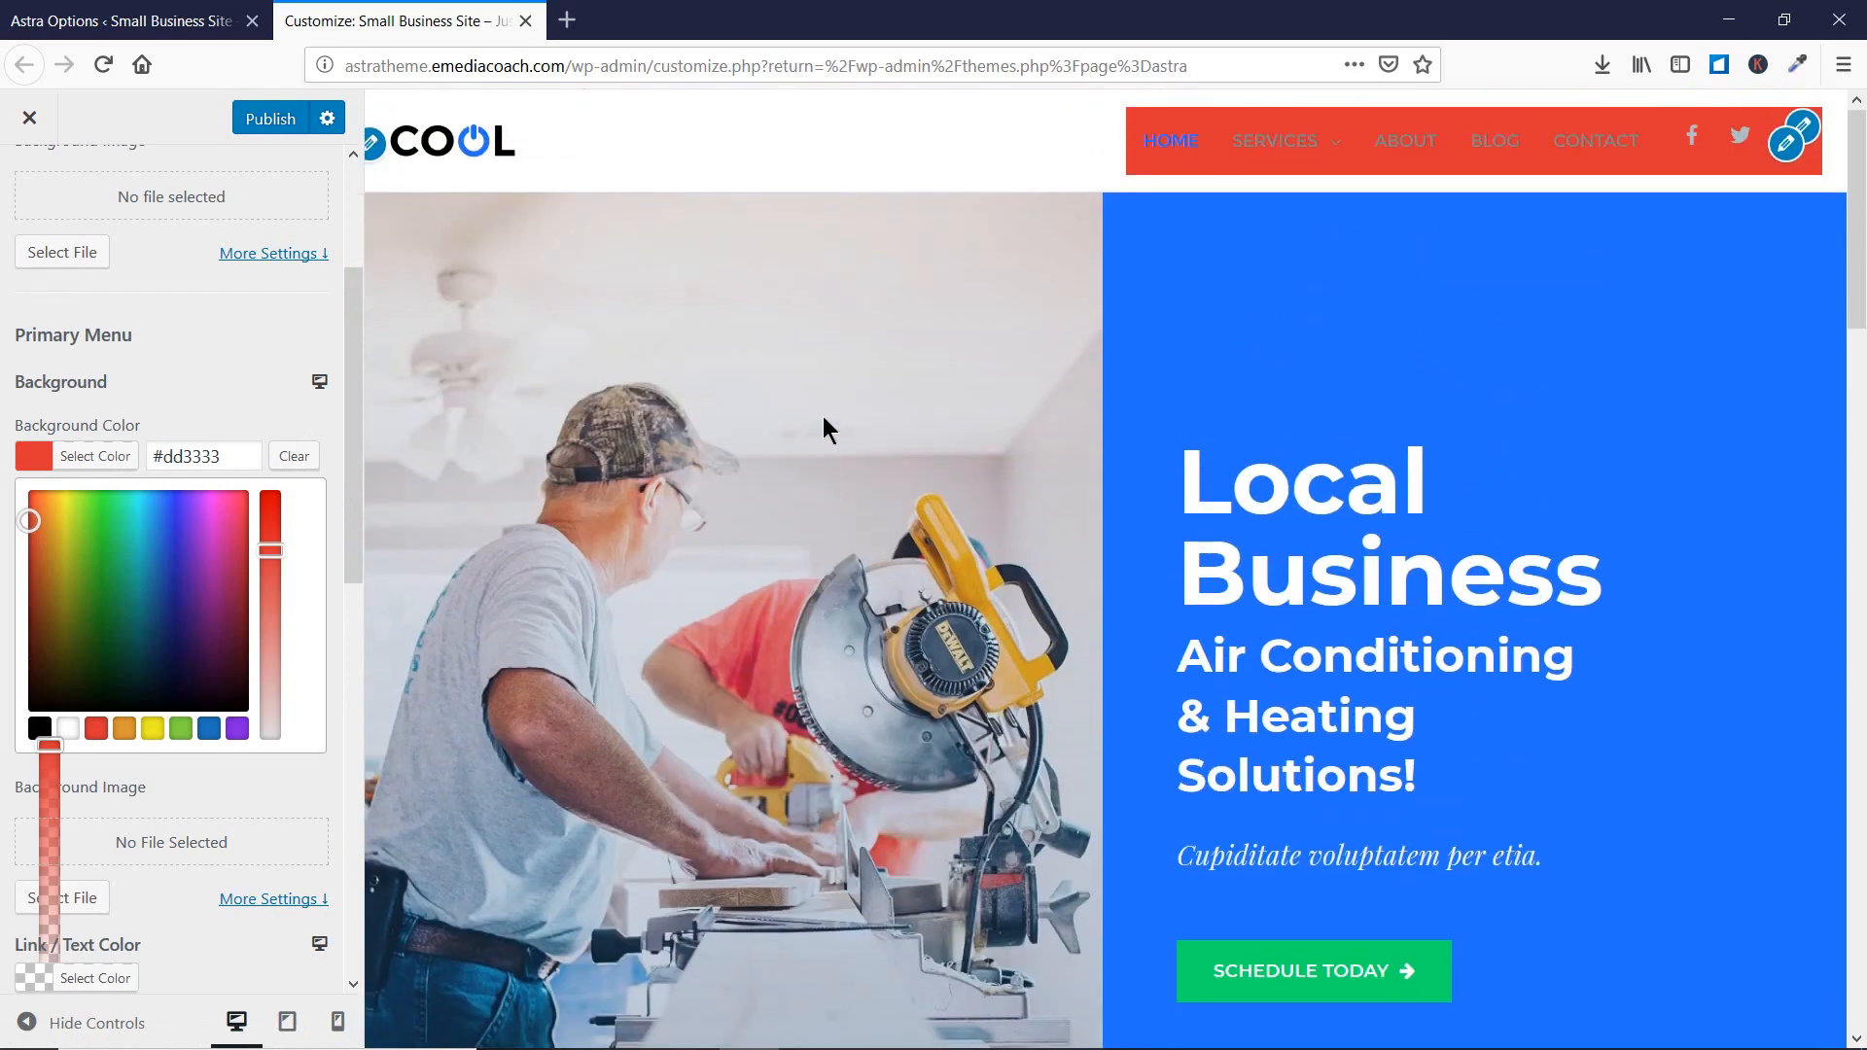
pyautogui.click(206, 420)
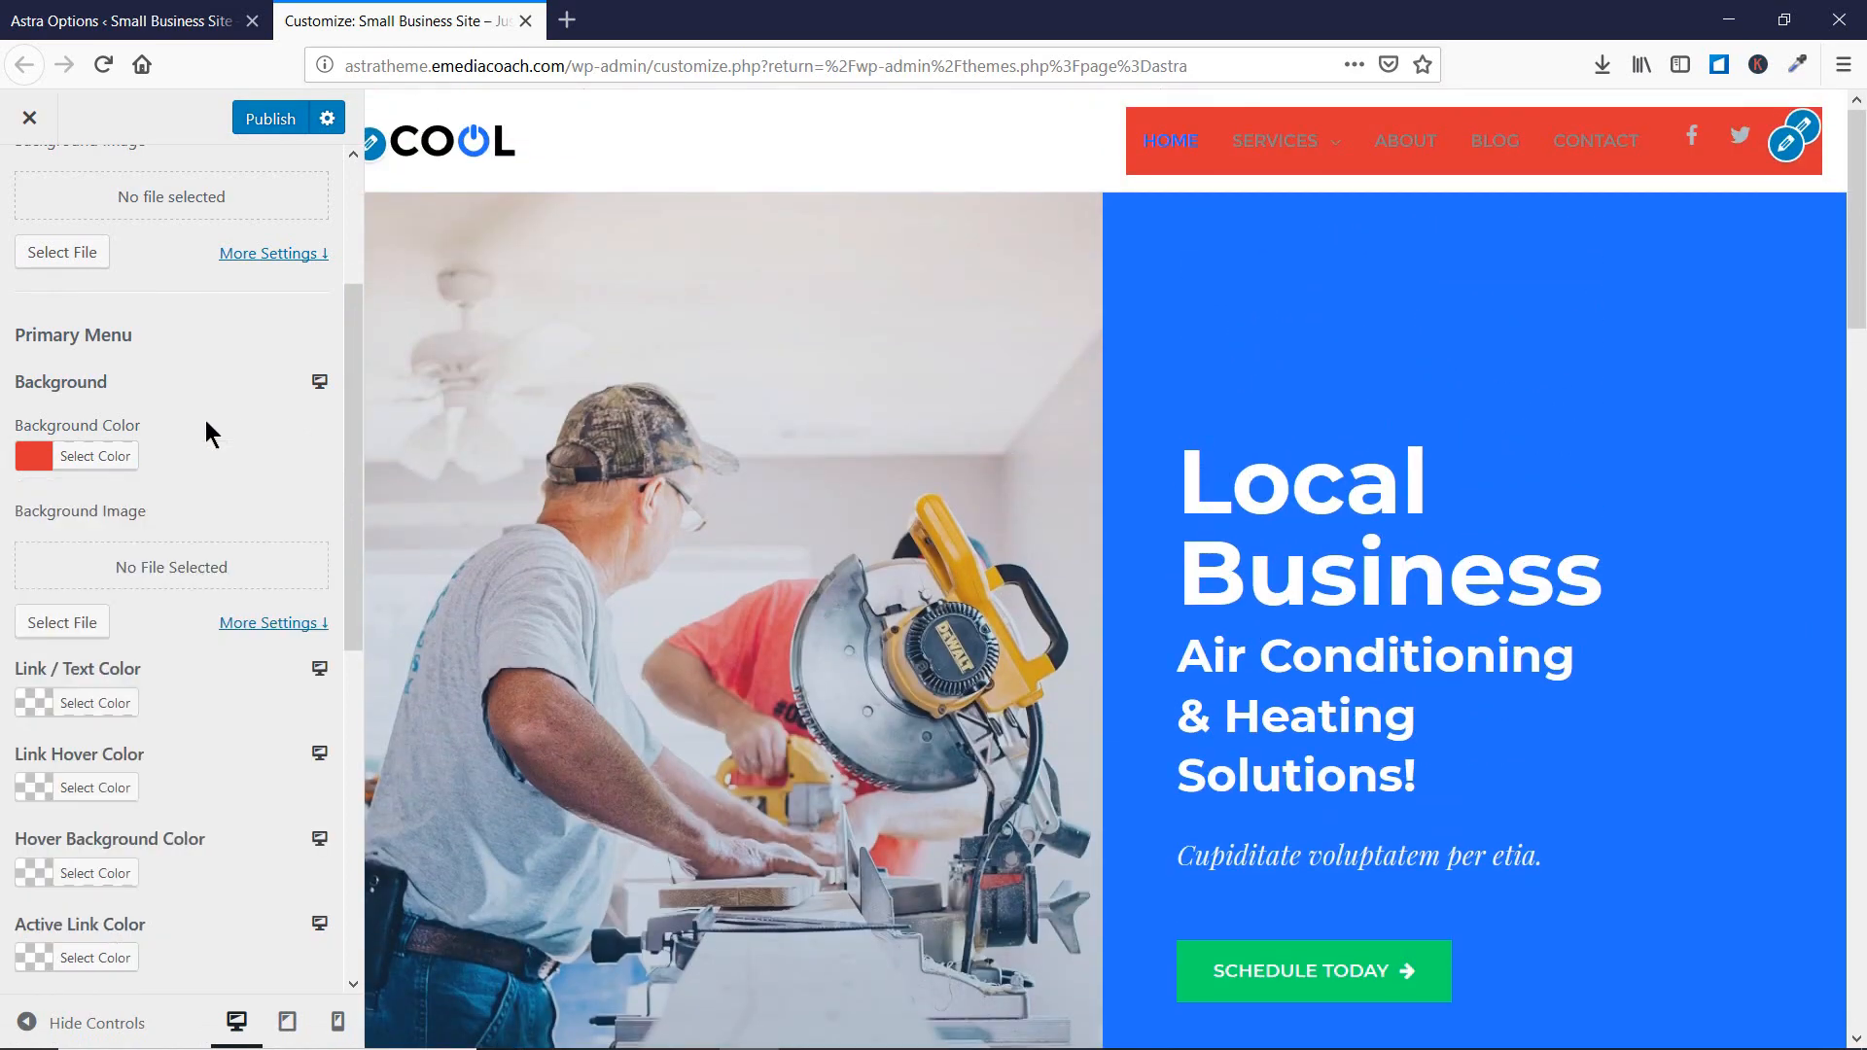
# - Set the Primary Menu's background color to white, #ffffff
pyautogui.click(124, 461)
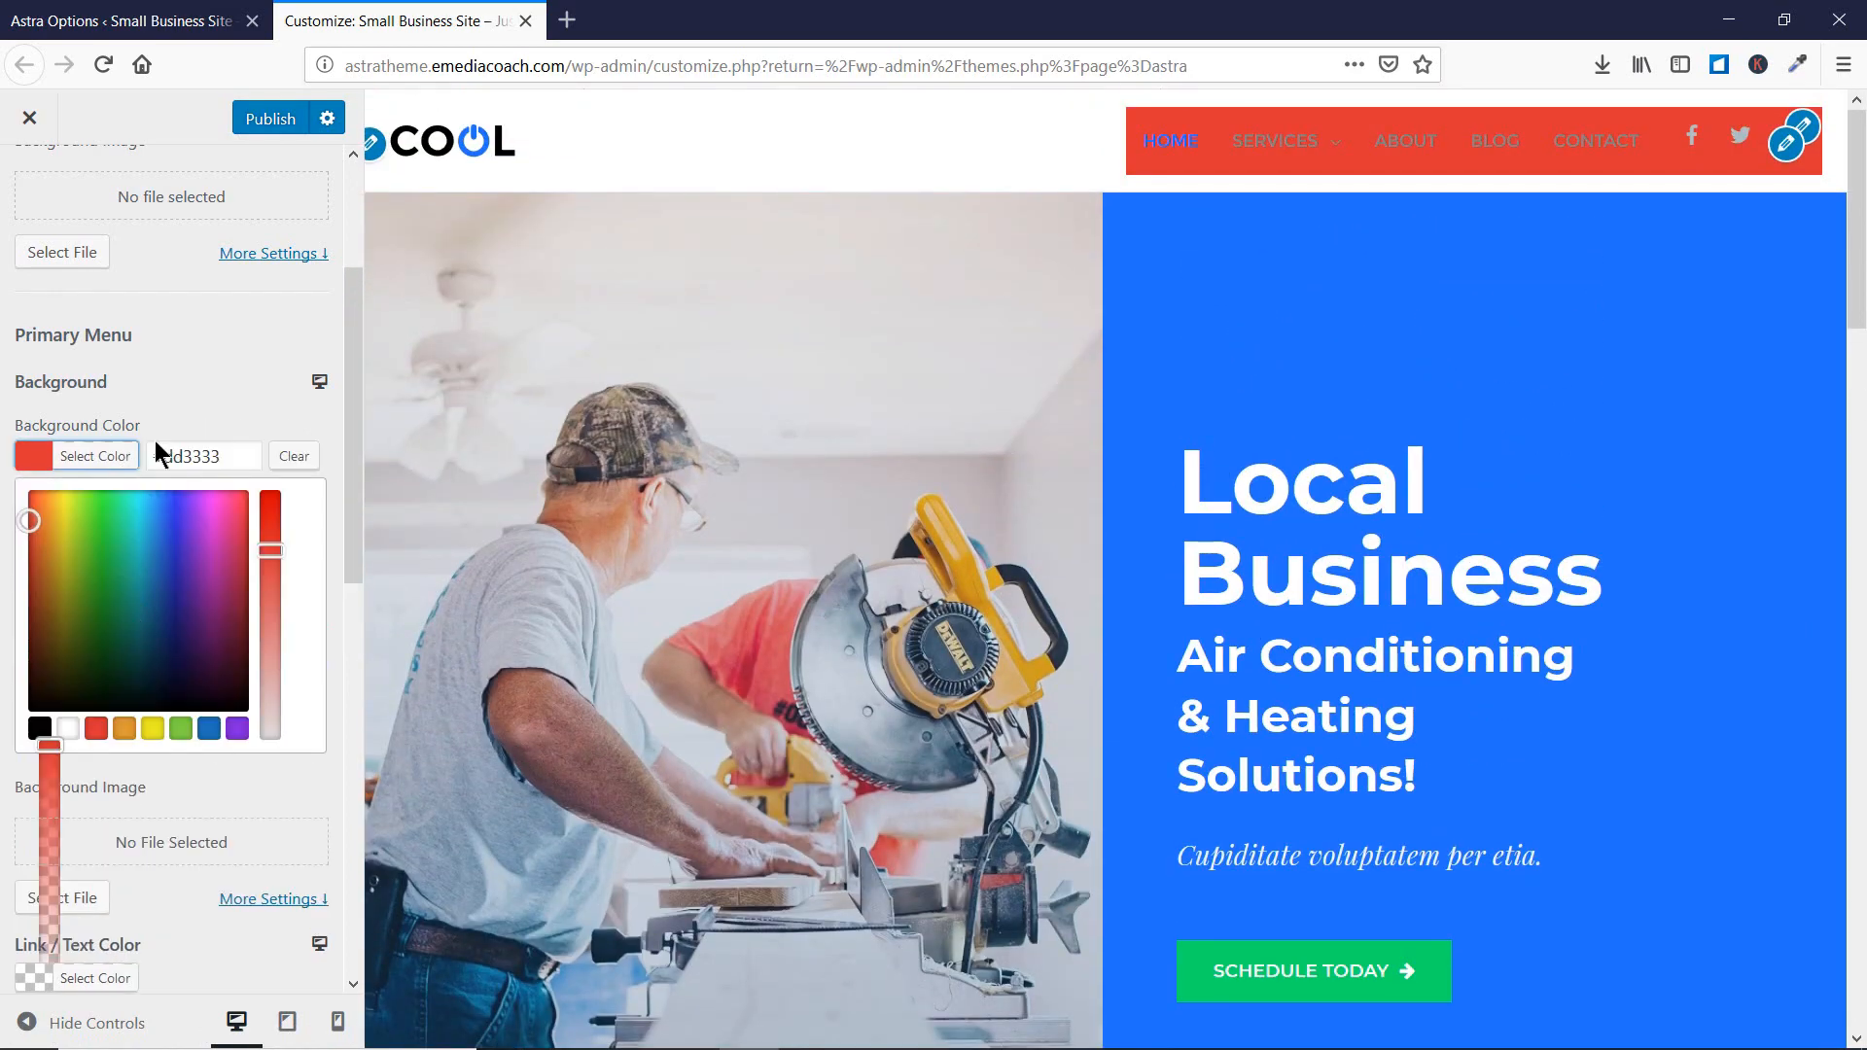
pyautogui.click(67, 729)
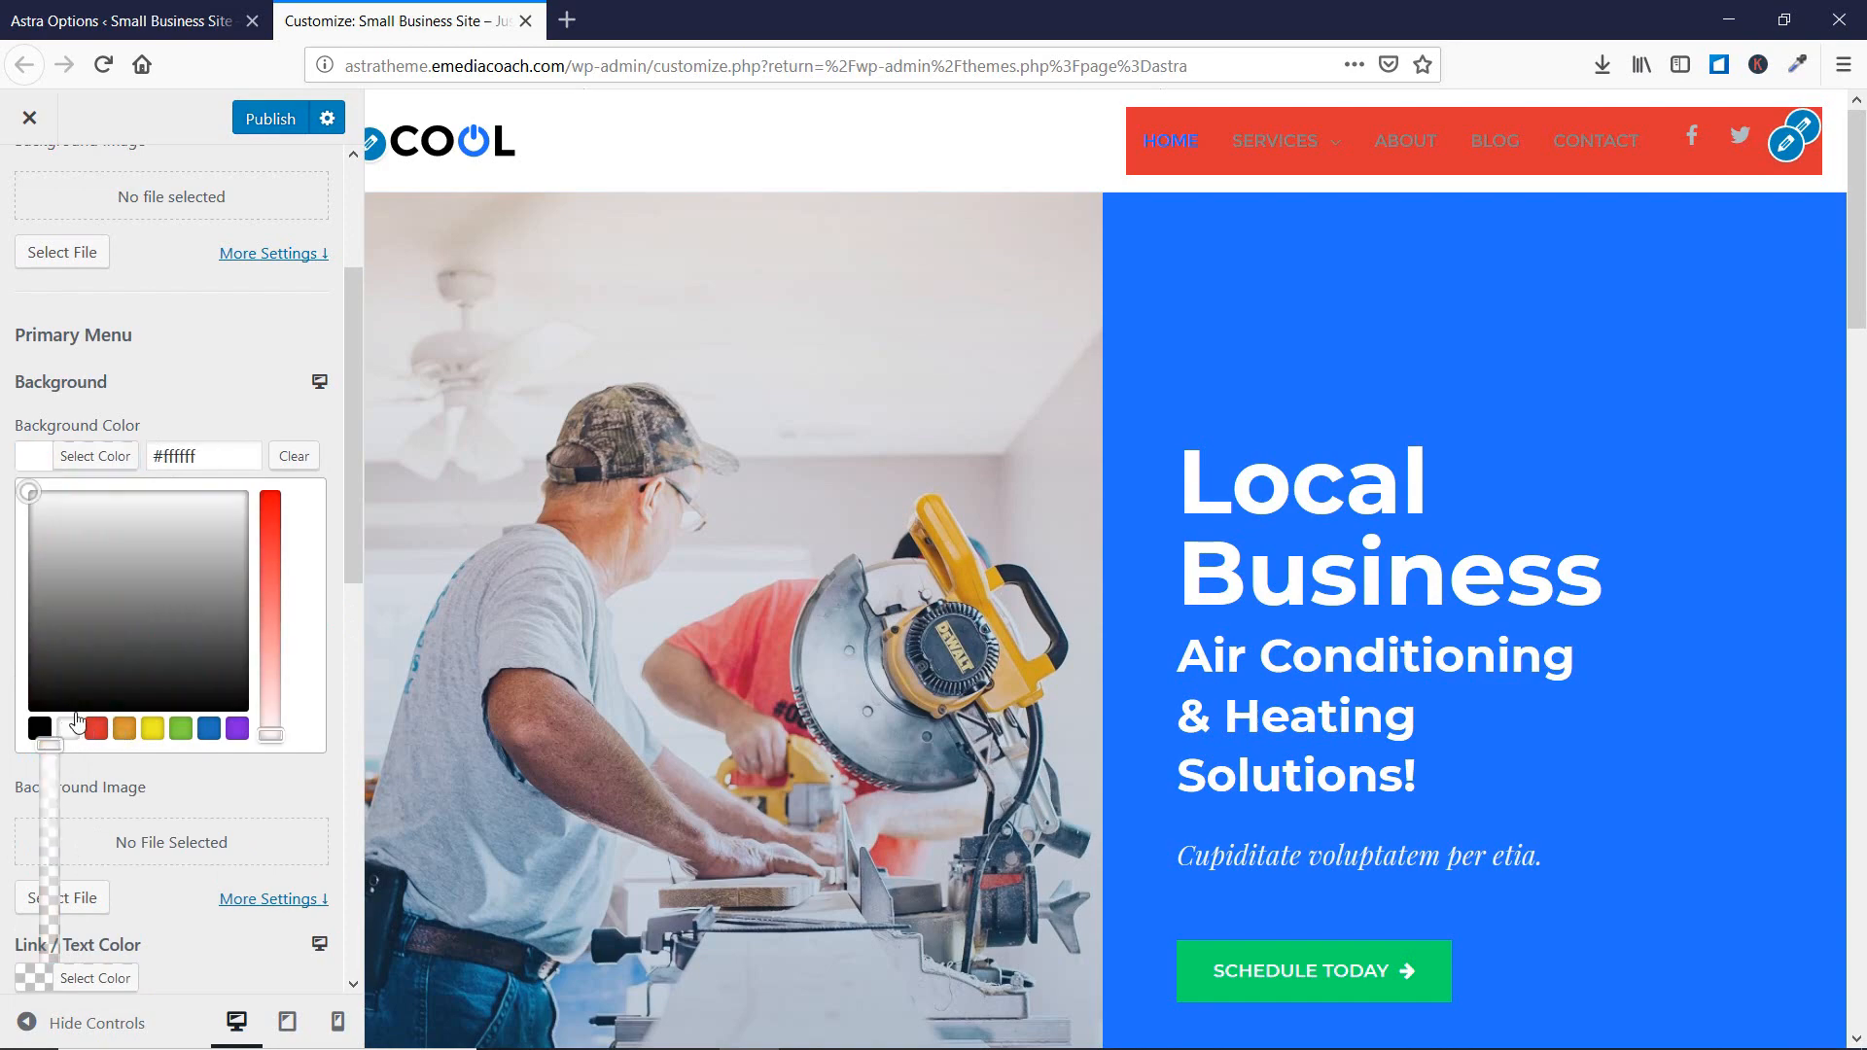
pyautogui.click(194, 364)
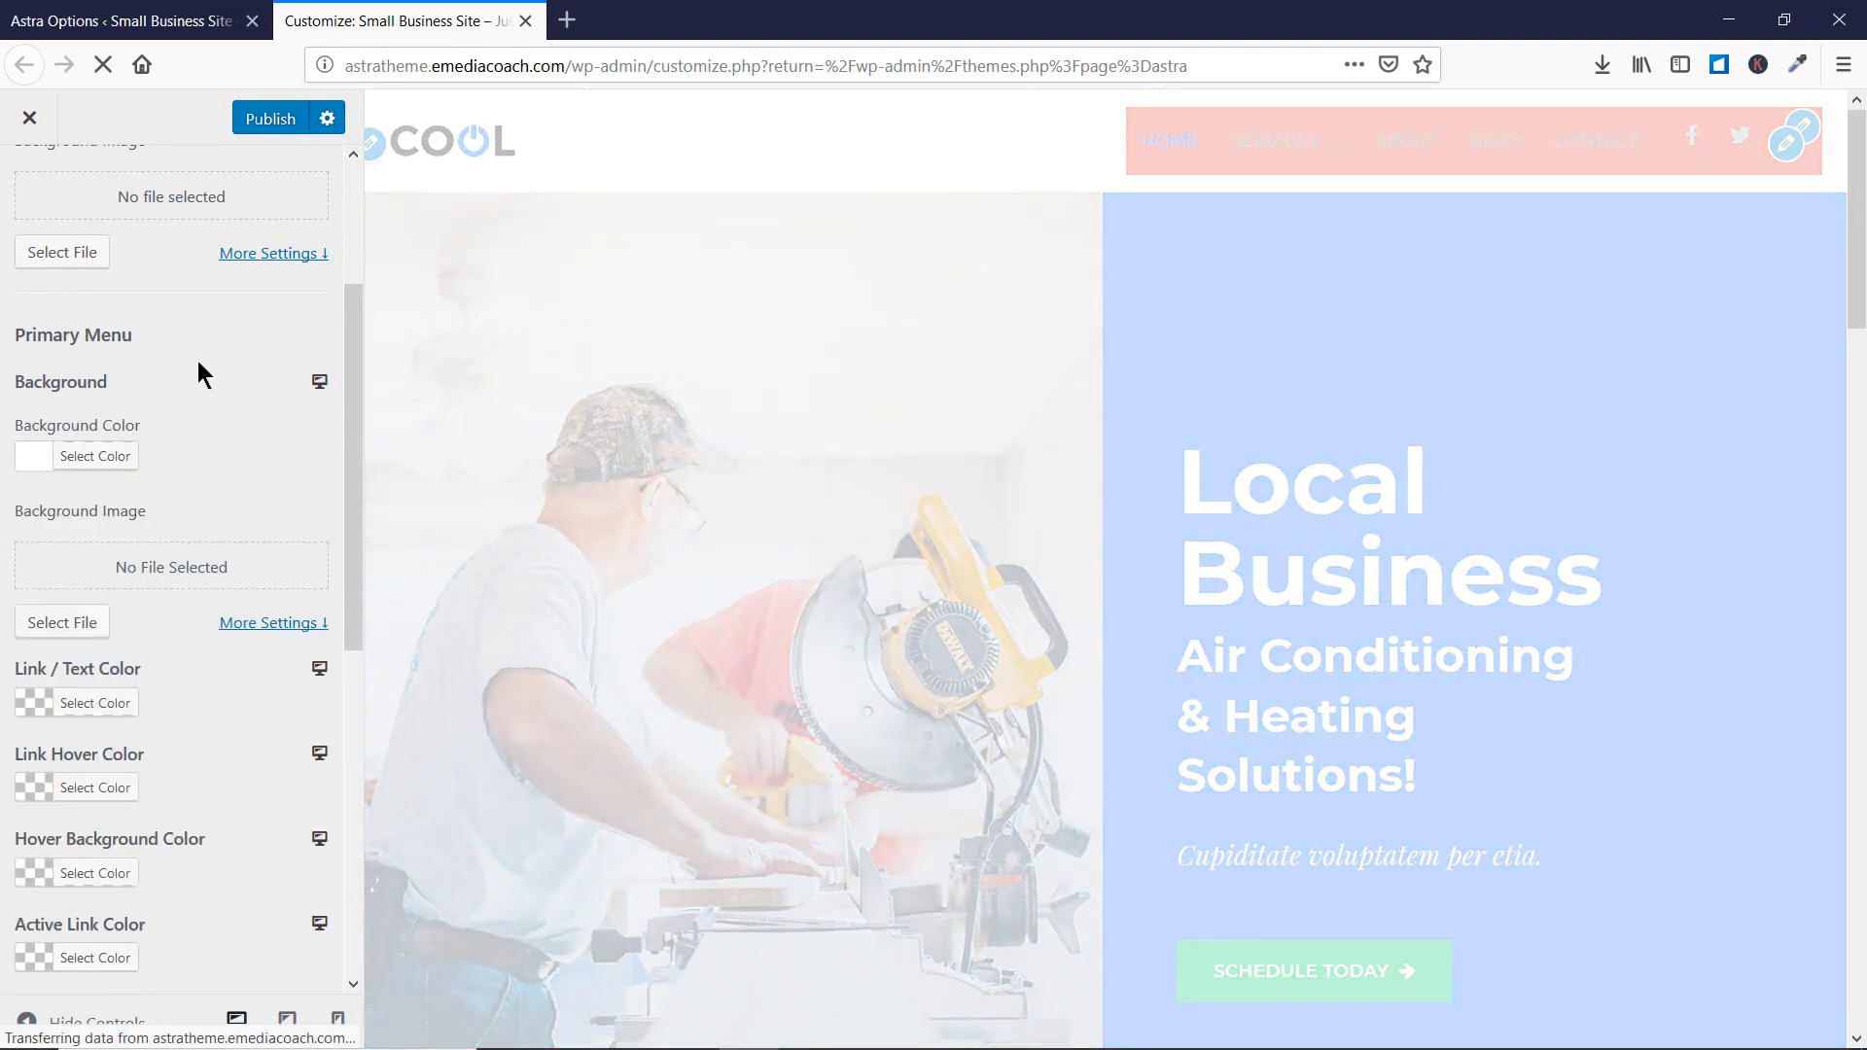
# - Set the Primary Menu's Link Hover Color to the gray #969696 and check it on the menu links in the site preview
pyautogui.scroll(-2, 197, 367)
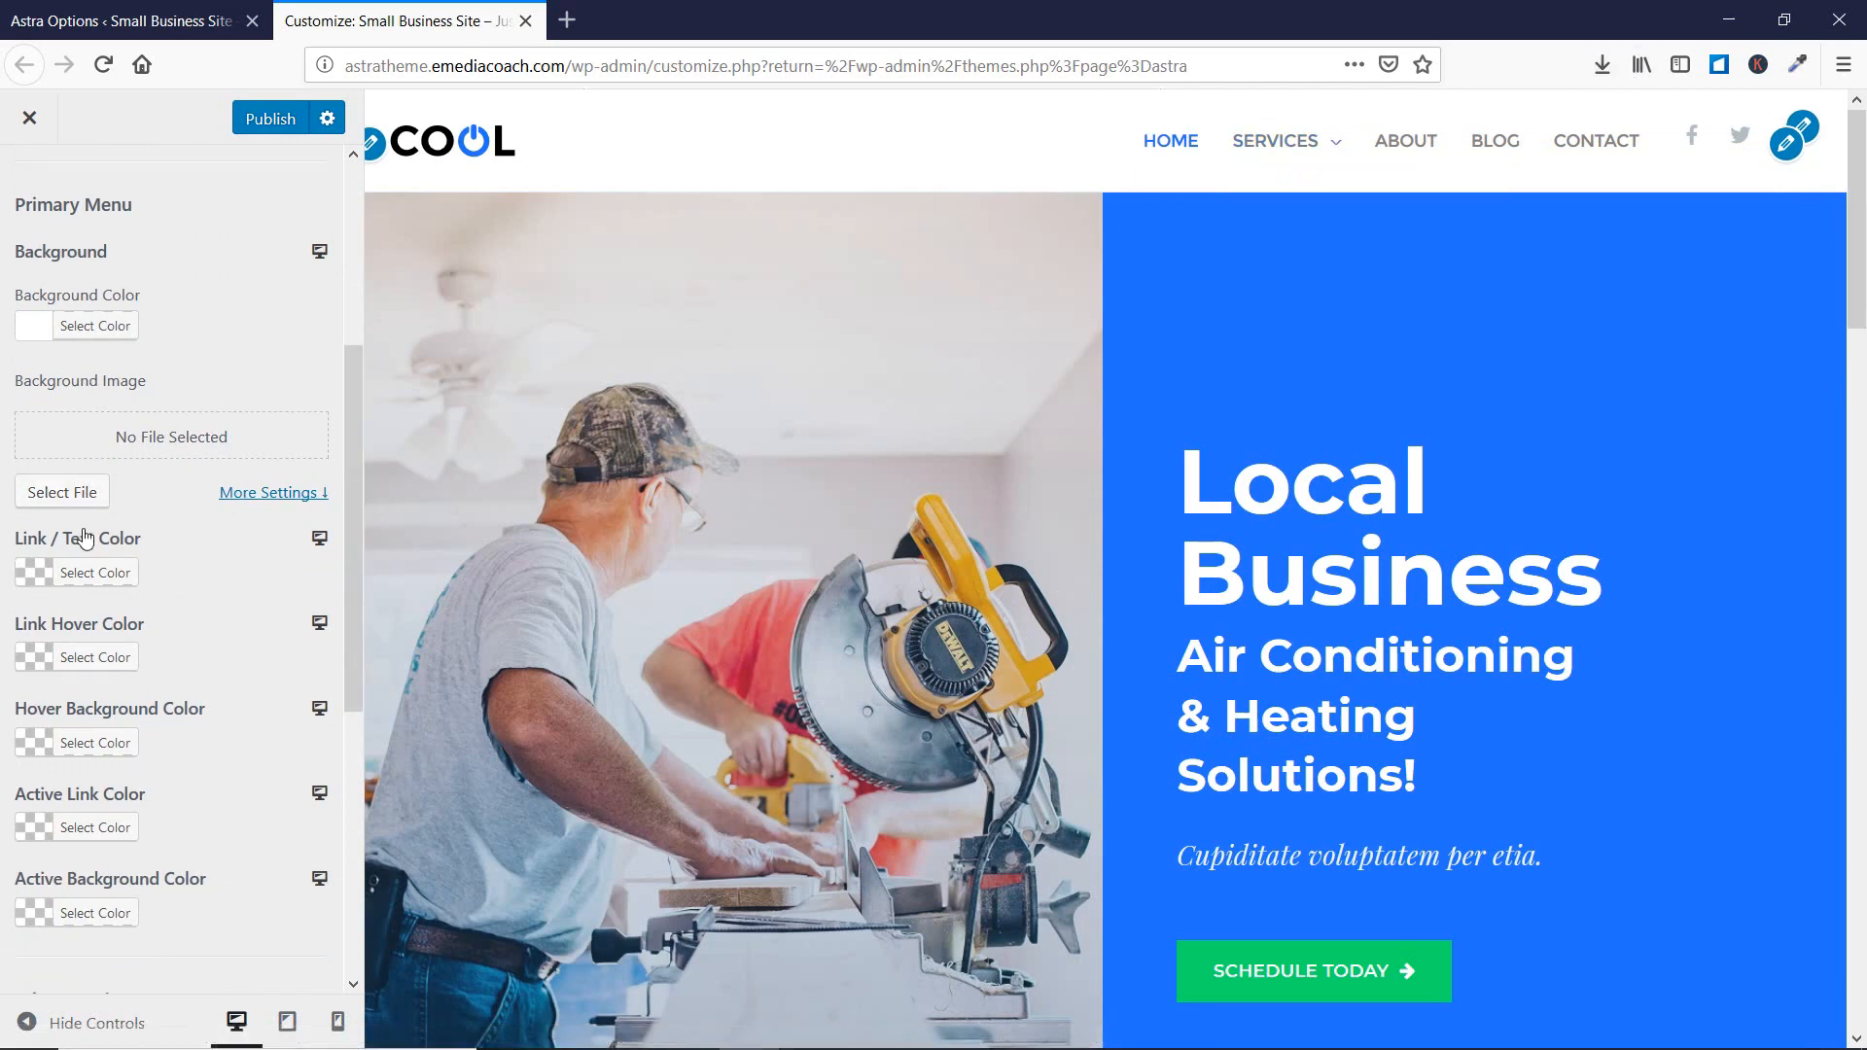
pyautogui.scroll(-2, 80, 538)
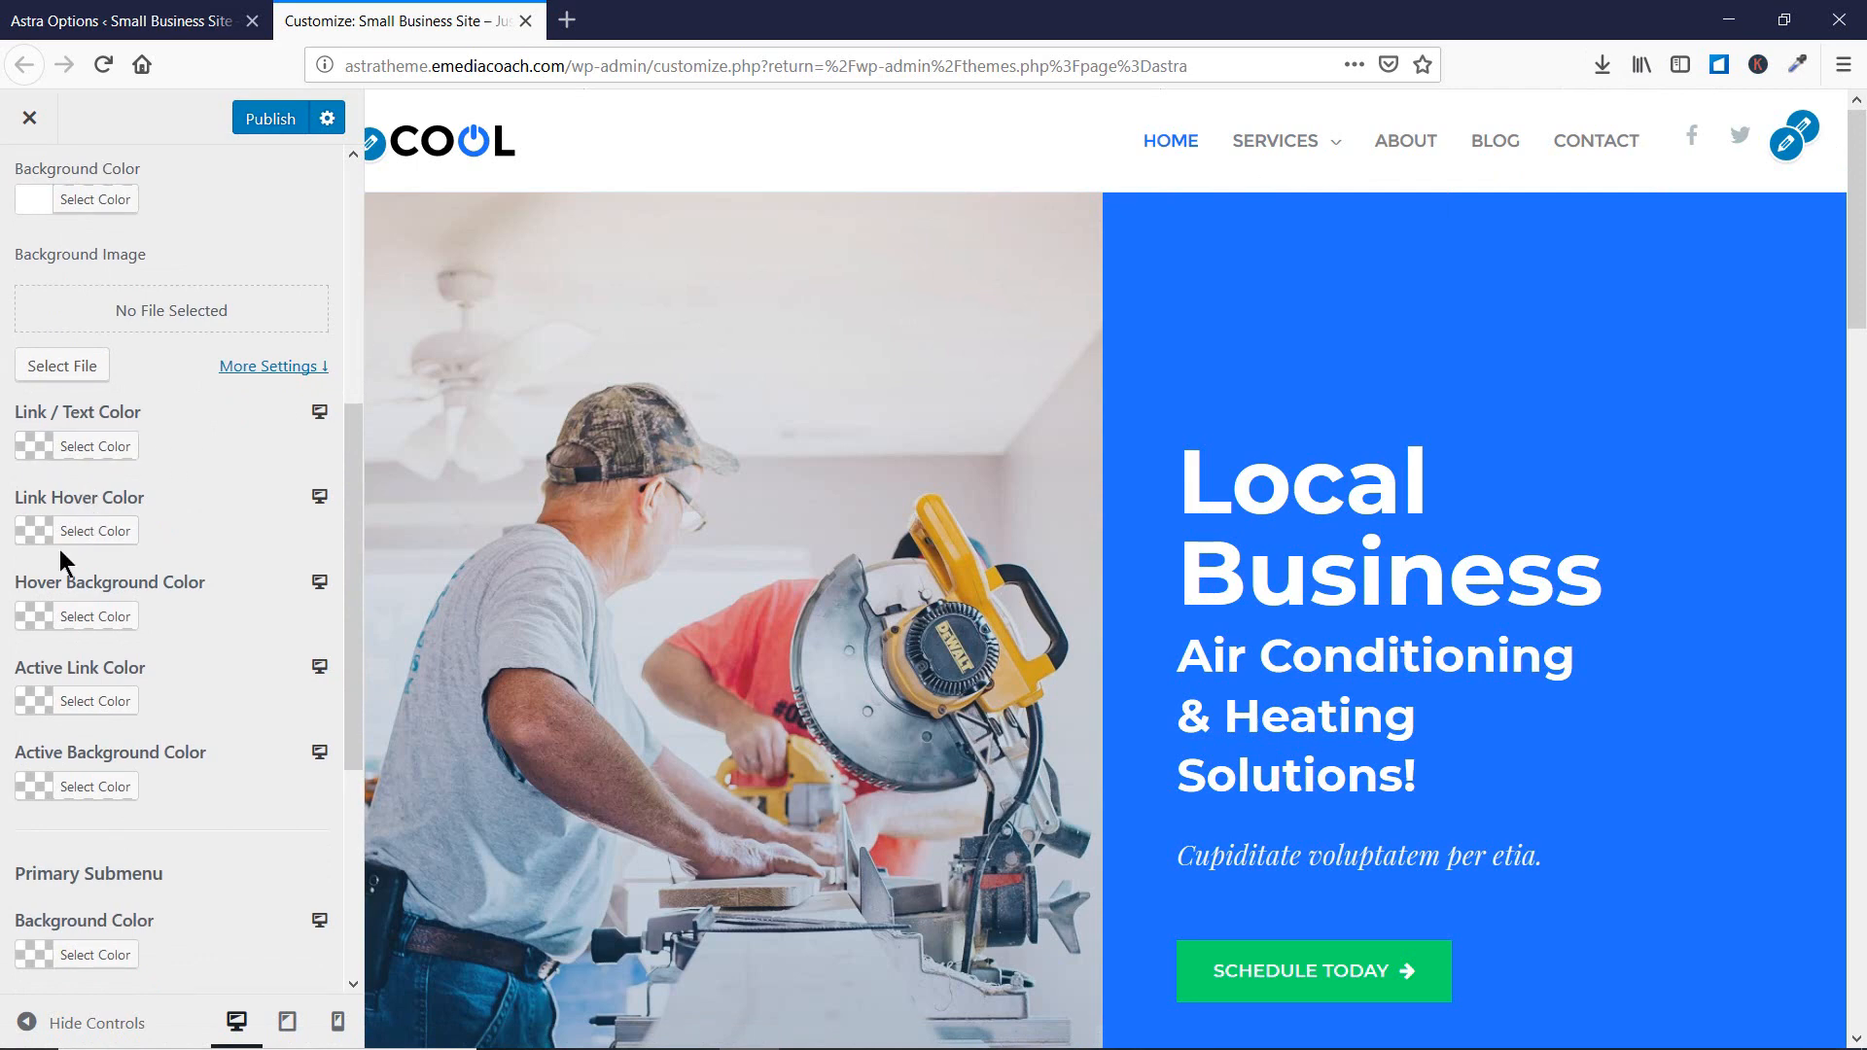
pyautogui.scroll(-3, 136, 589)
pyautogui.scroll(2, 214, 486)
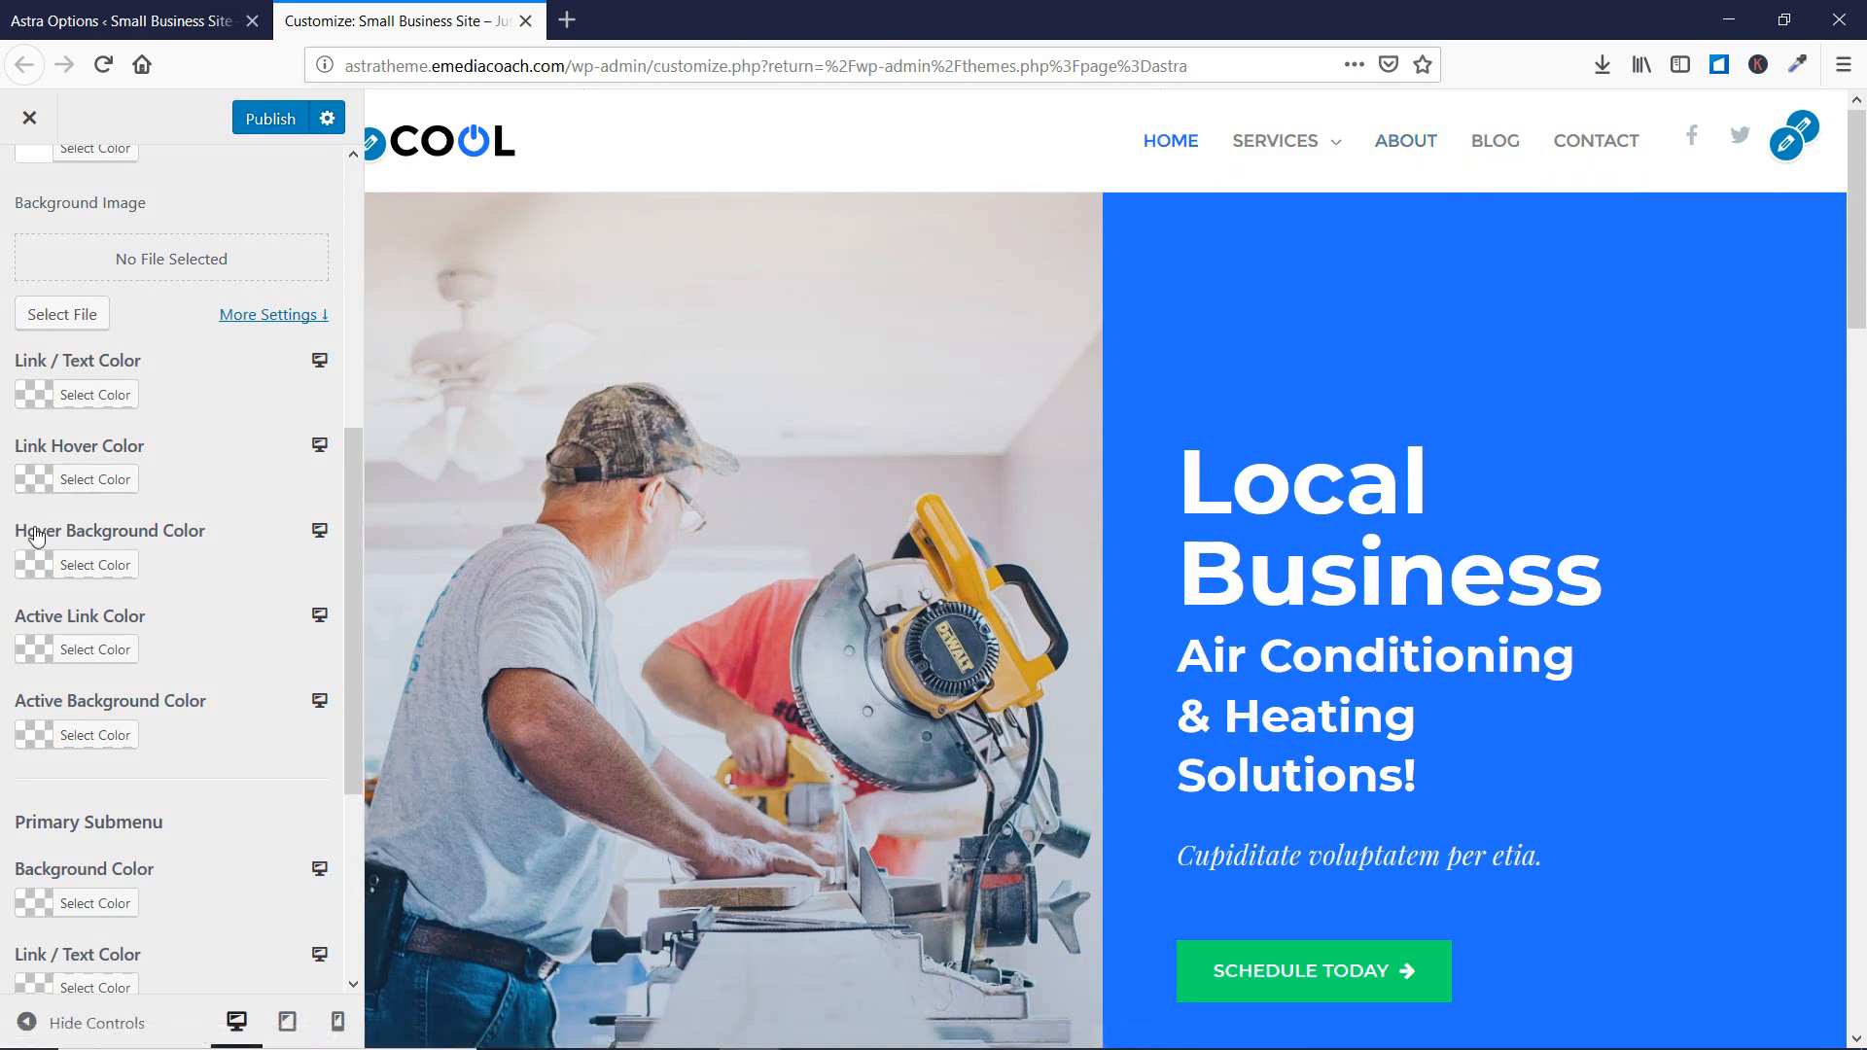
pyautogui.click(30, 498)
pyautogui.click(79, 606)
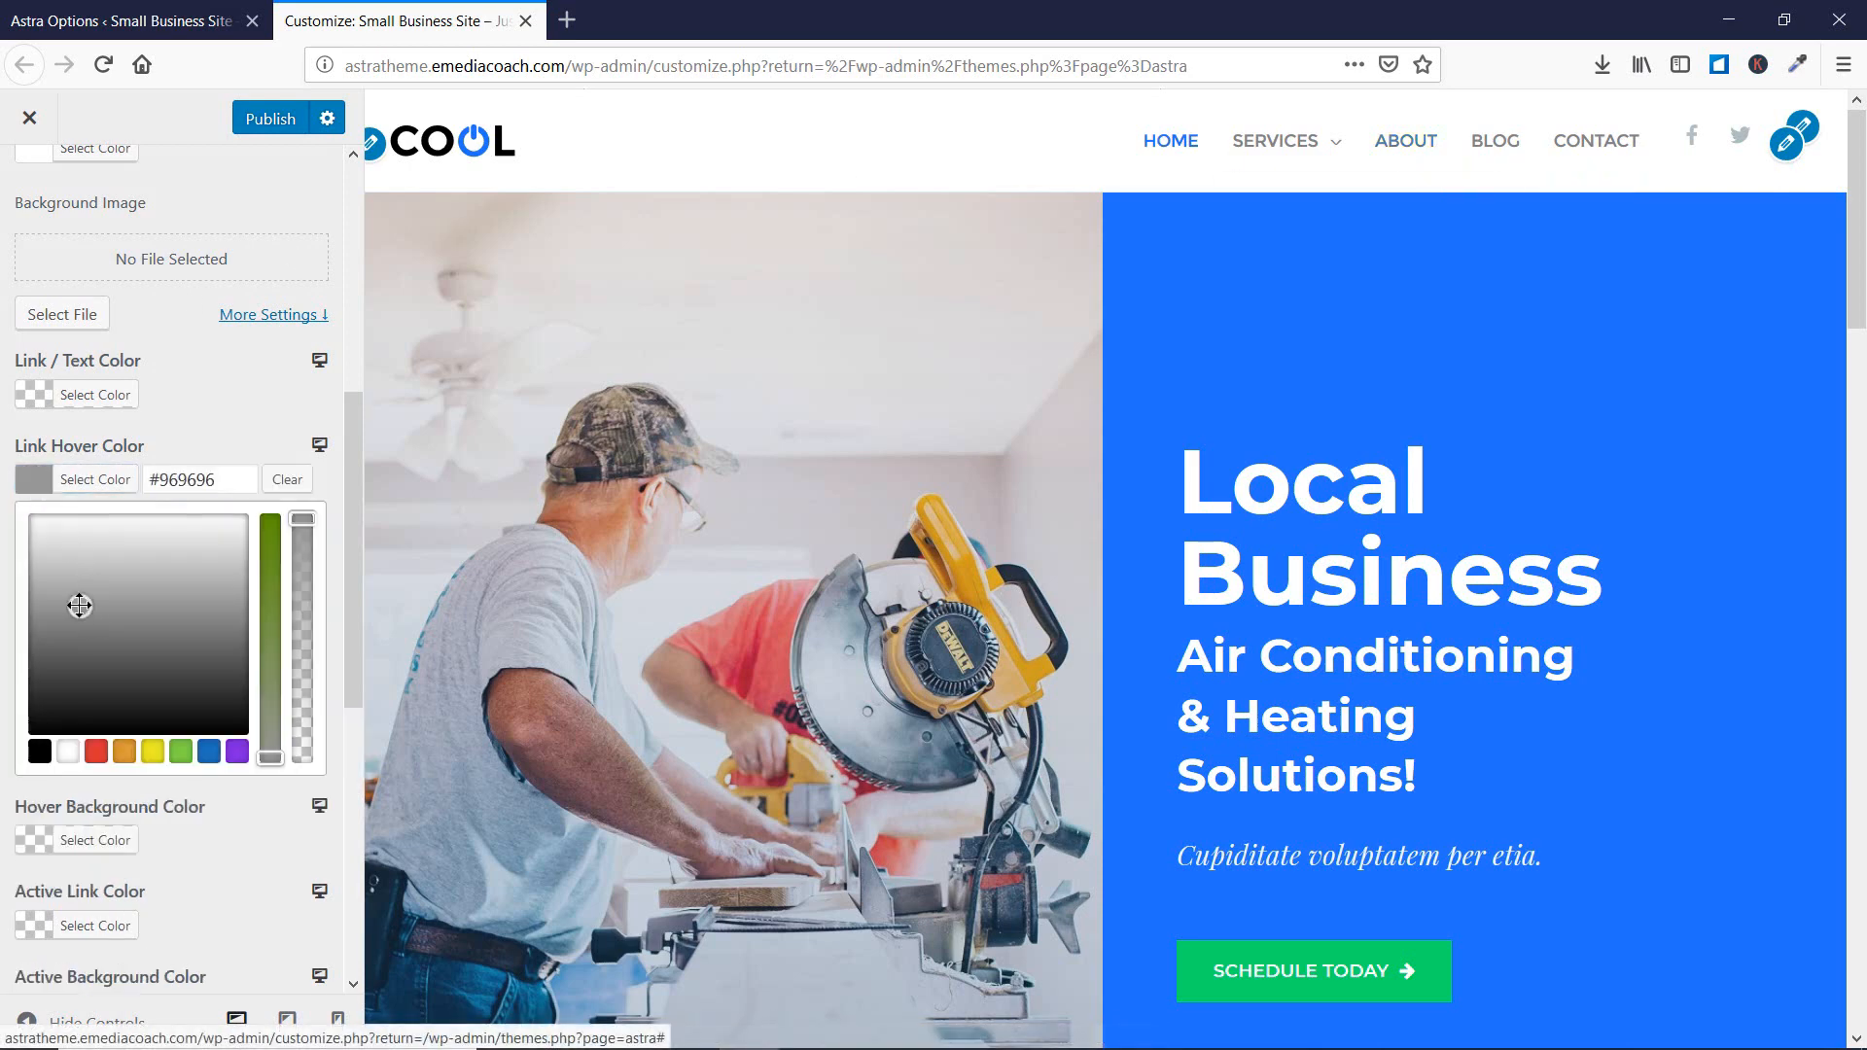
pyautogui.click(222, 391)
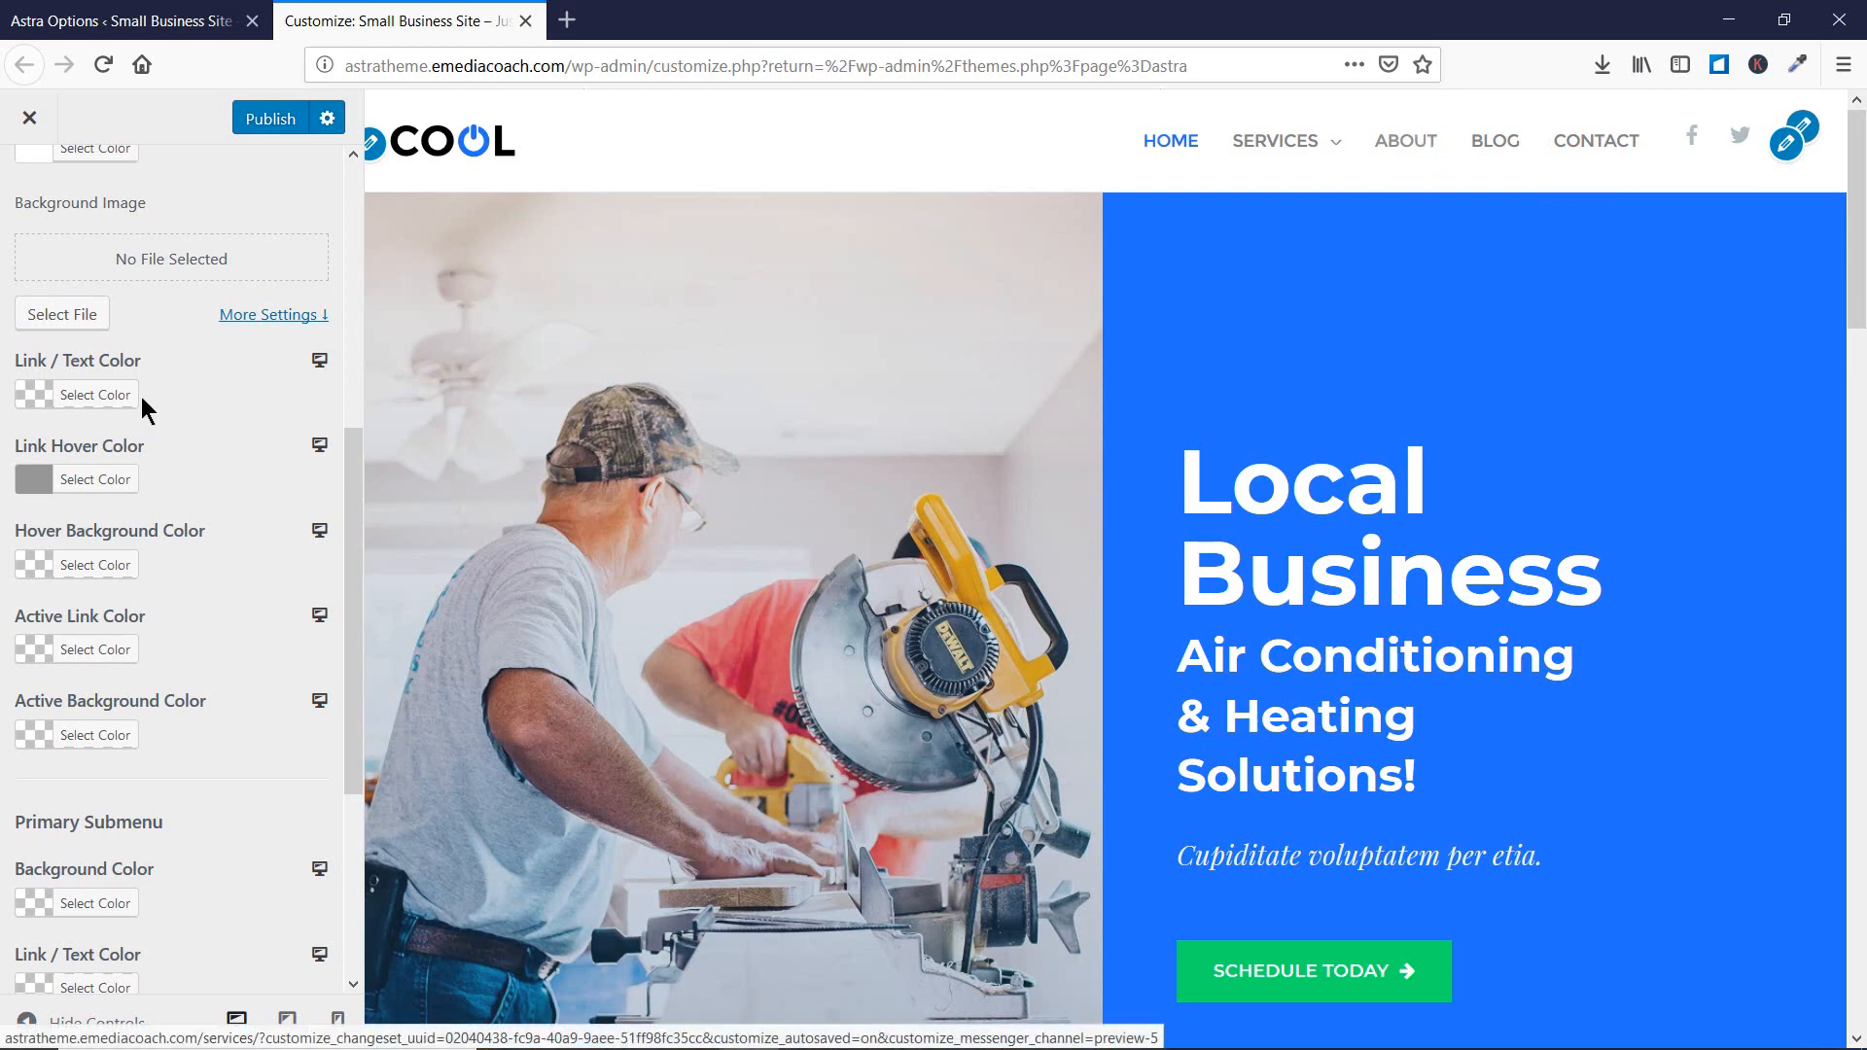
pyautogui.moveTo(1312, 168)
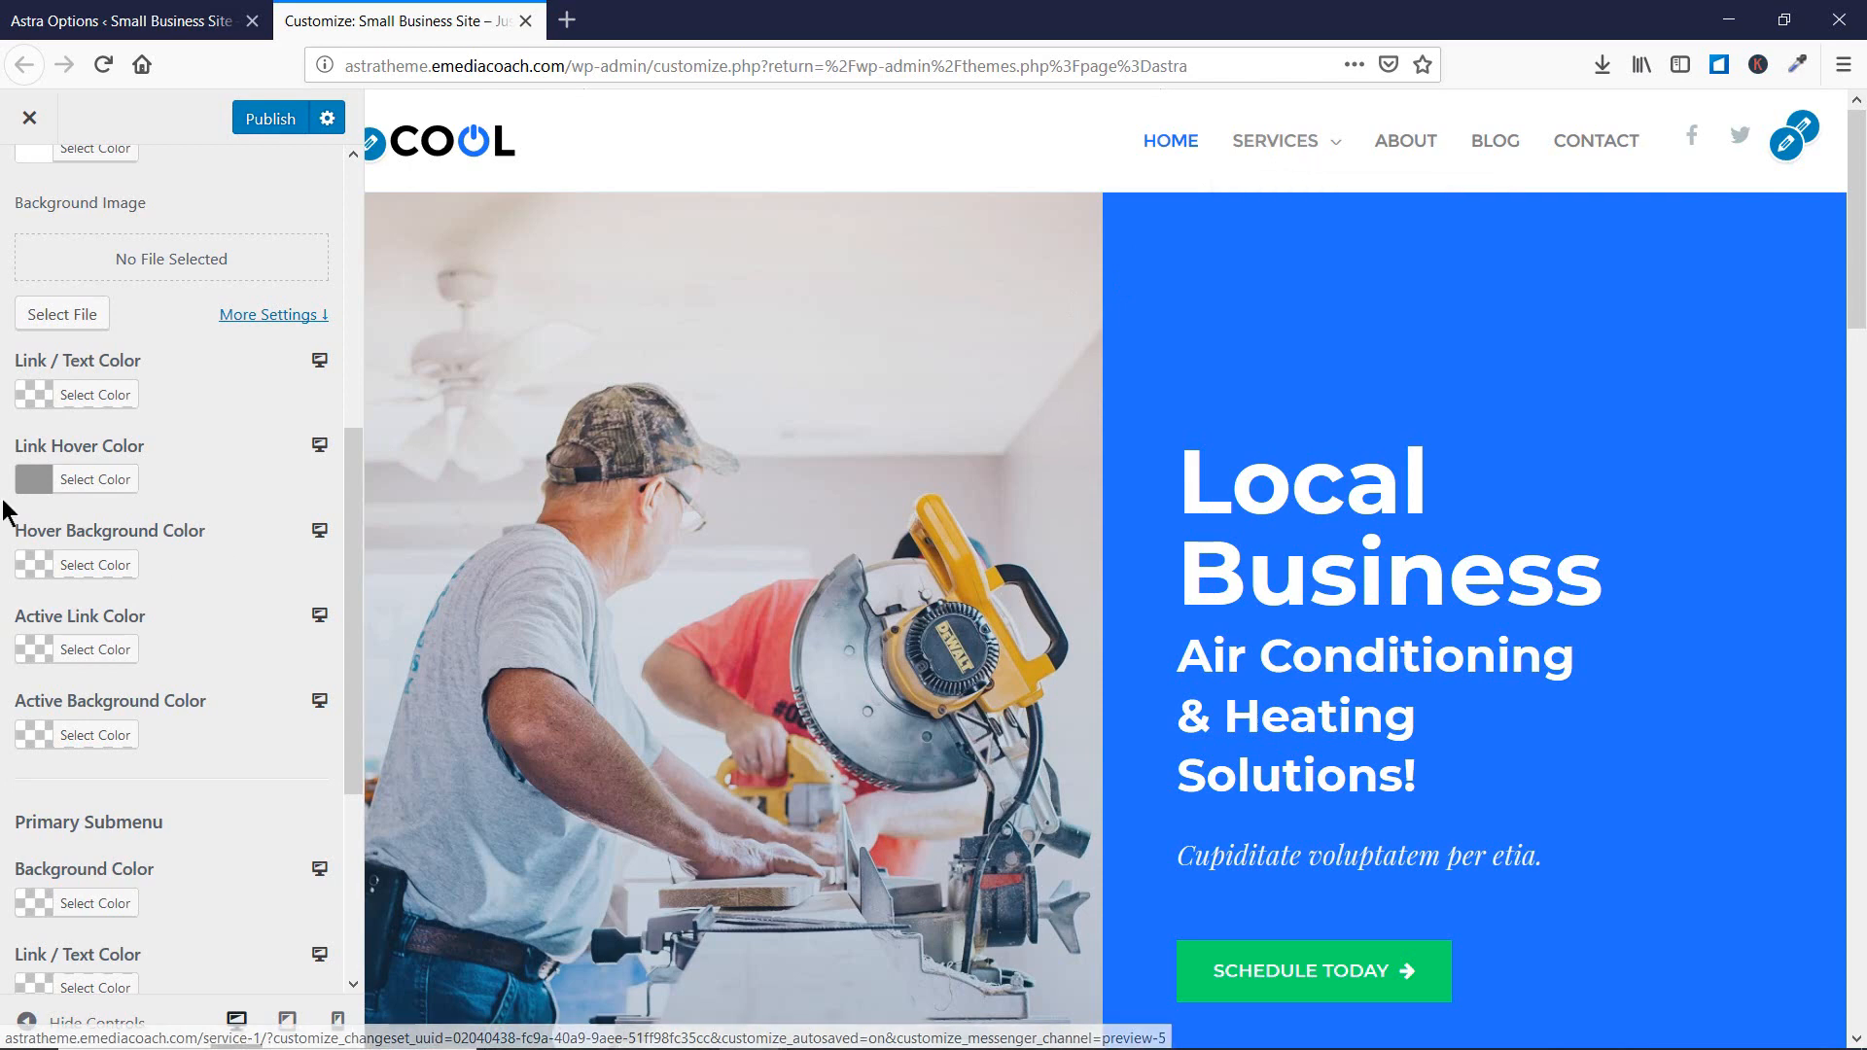
# - Look through the remaining Primary Menu and Primary Submenu color options of the Primary Header
pyautogui.scroll(-2, 83, 486)
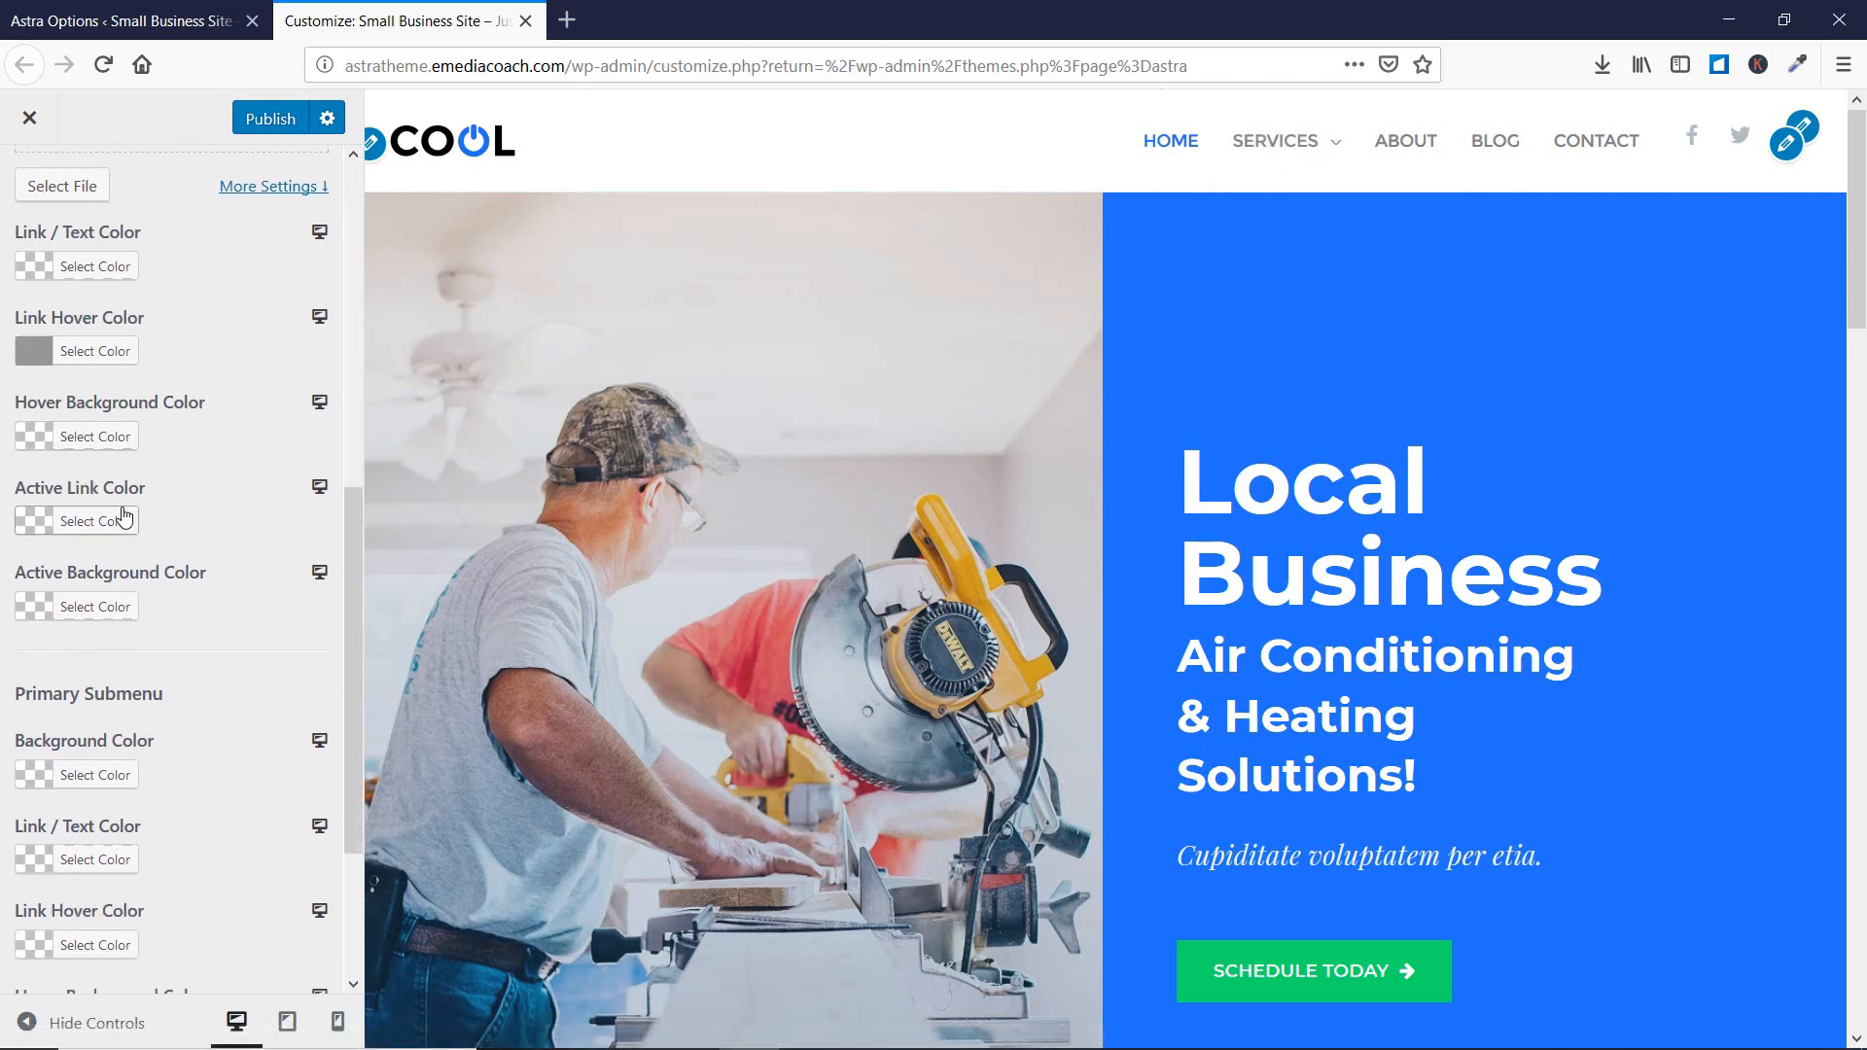
pyautogui.scroll(-2, 125, 583)
pyautogui.scroll(-2, 124, 580)
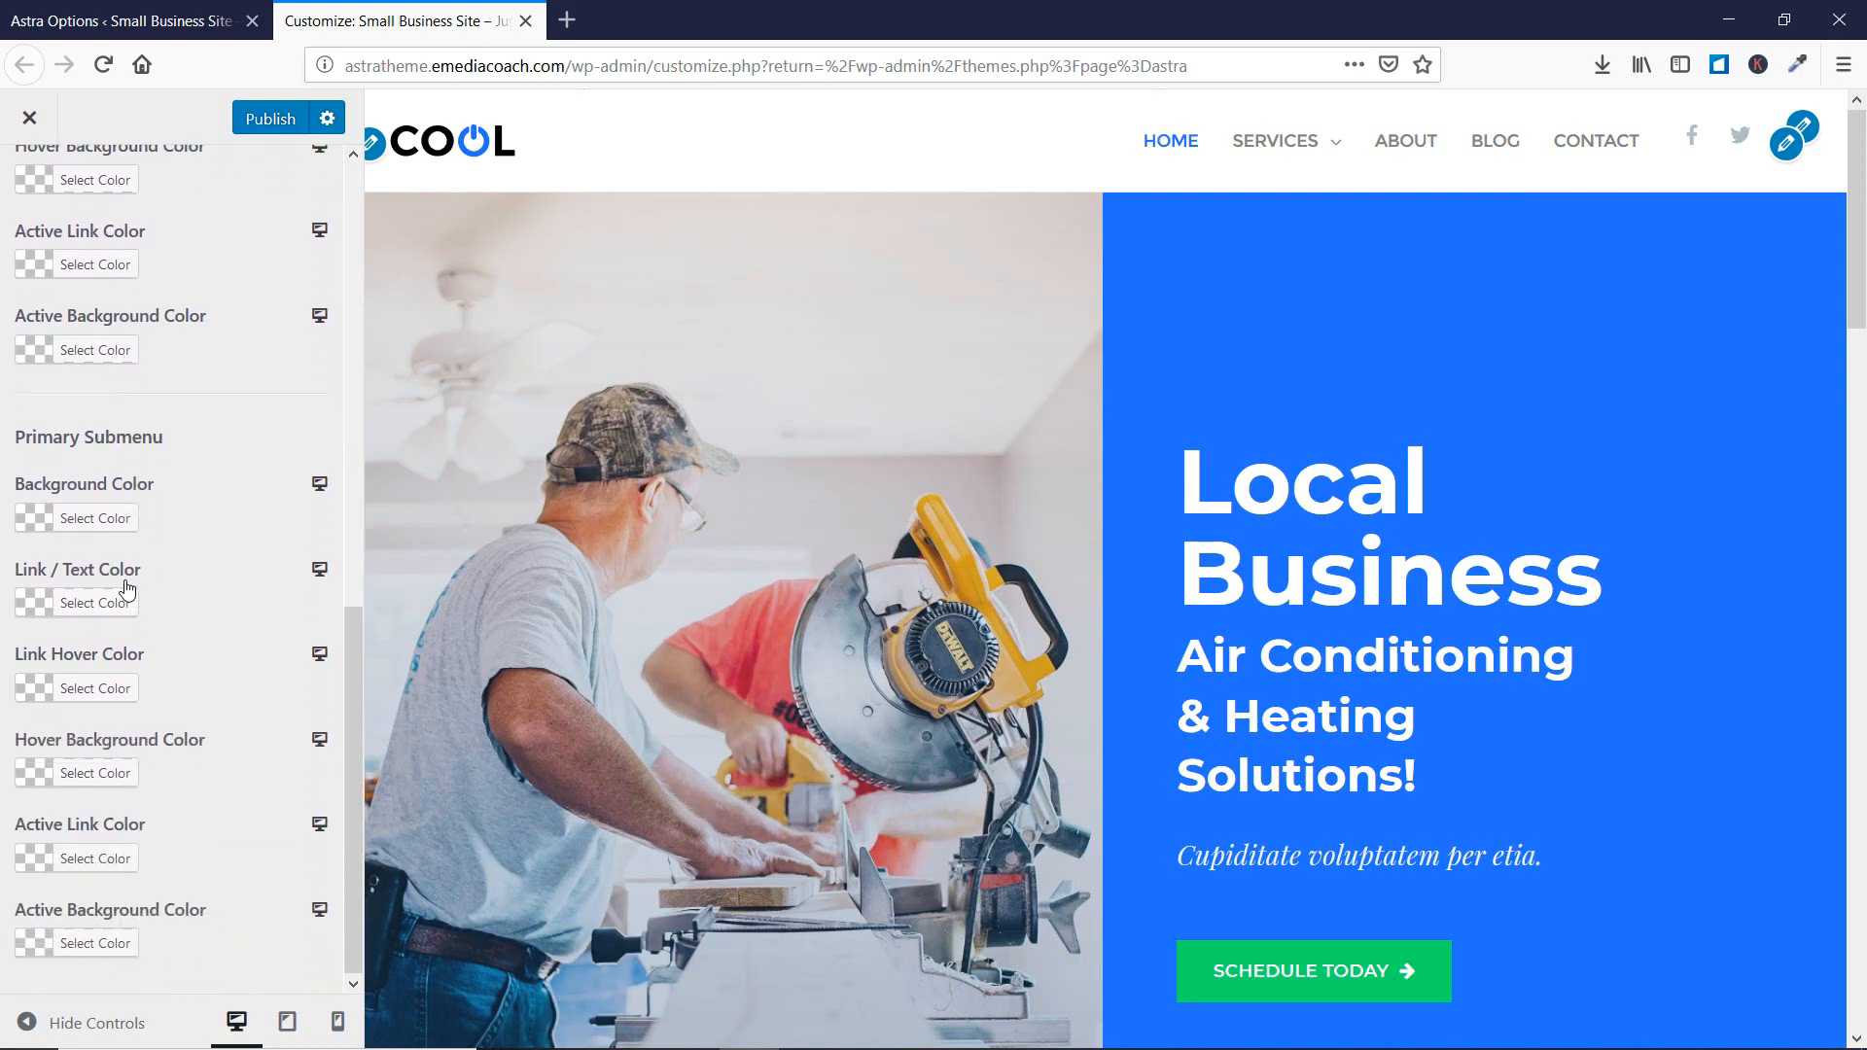
pyautogui.scroll(15, 117, 574)
pyautogui.scroll(-10, 207, 527)
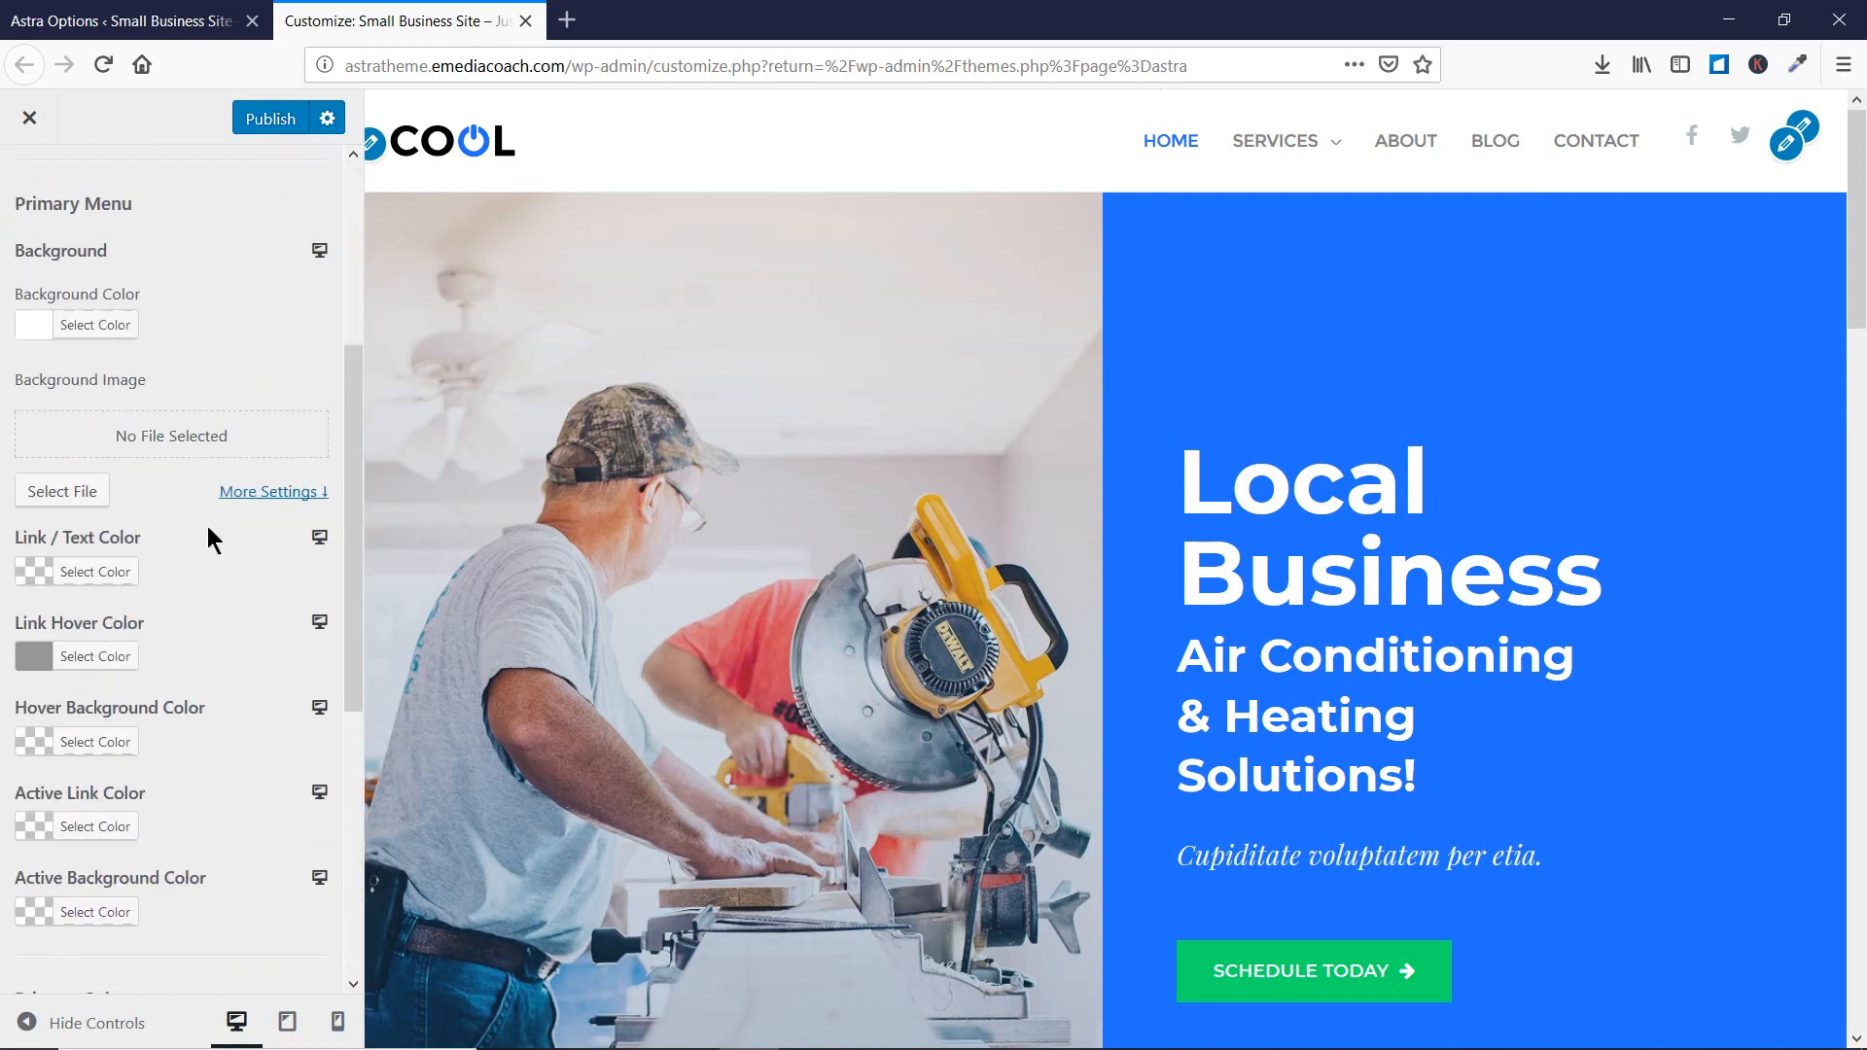
pyautogui.scroll(10, 167, 486)
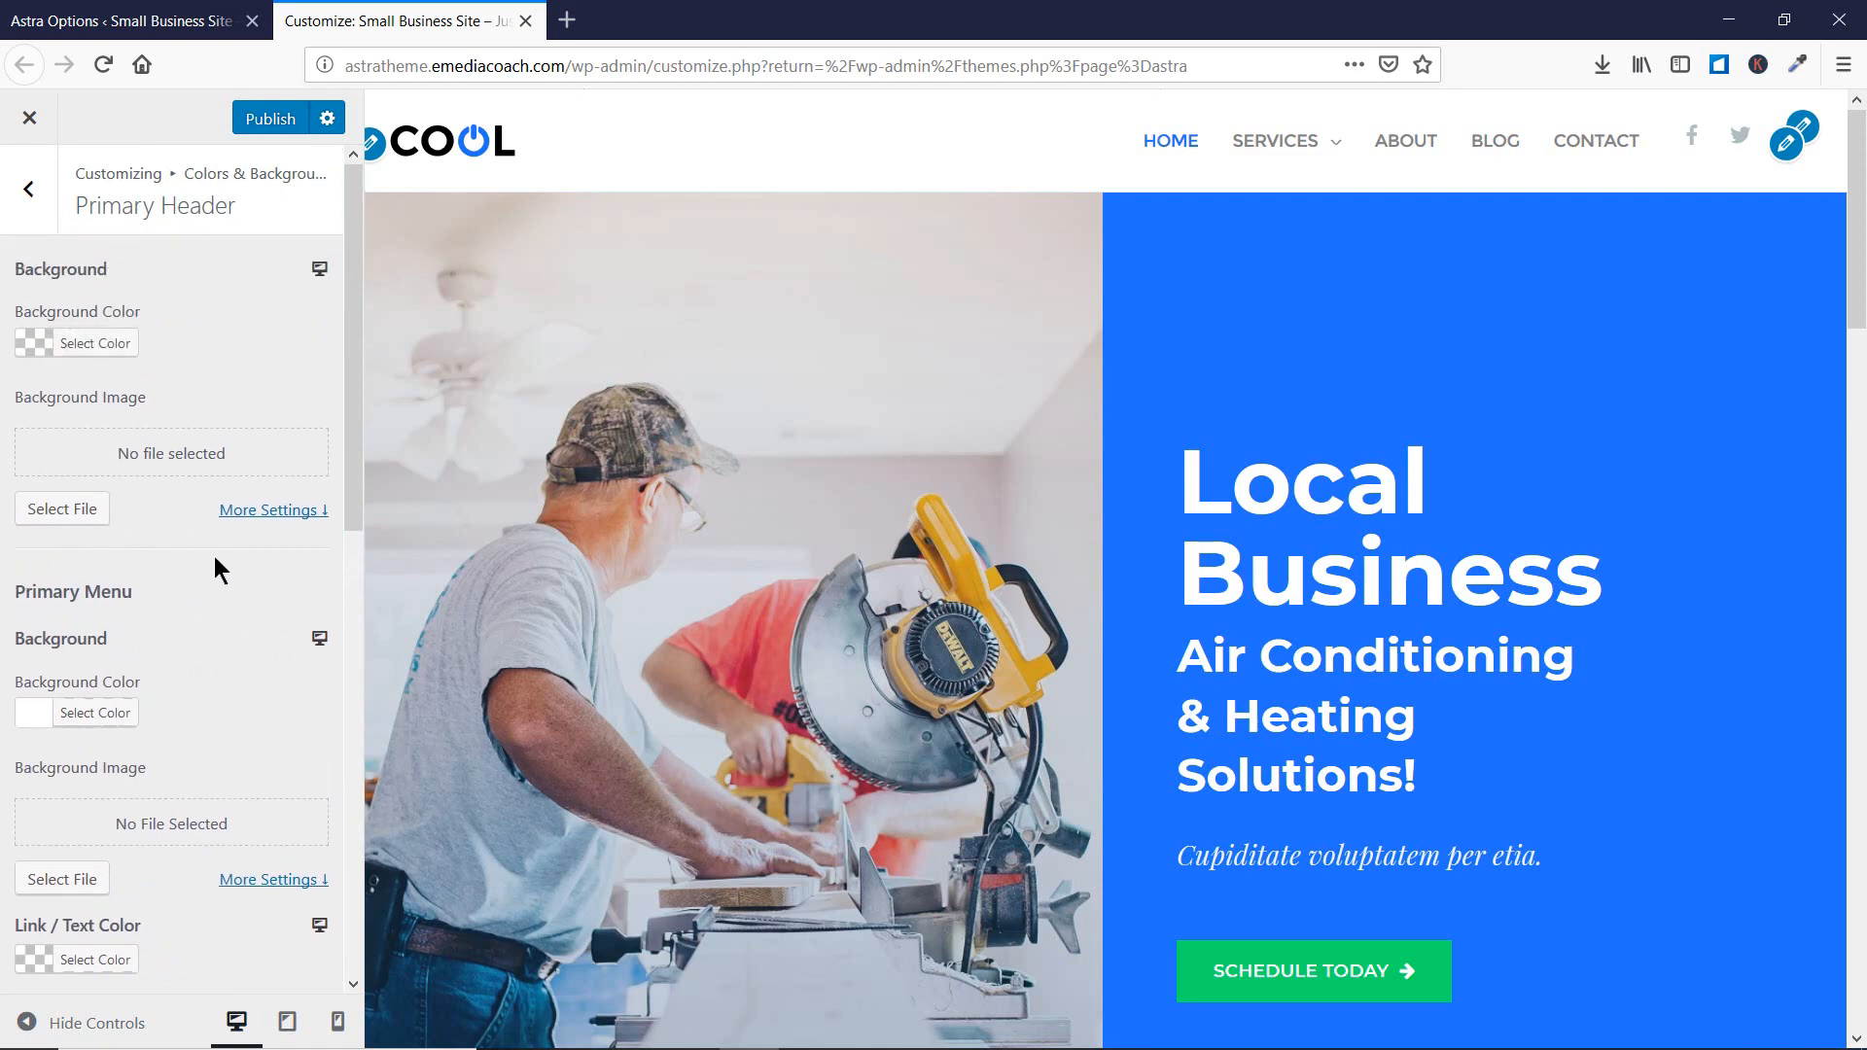
# - Open the Content options under Colors & Background and view the Blog page in the site preview
pyautogui.click(32, 202)
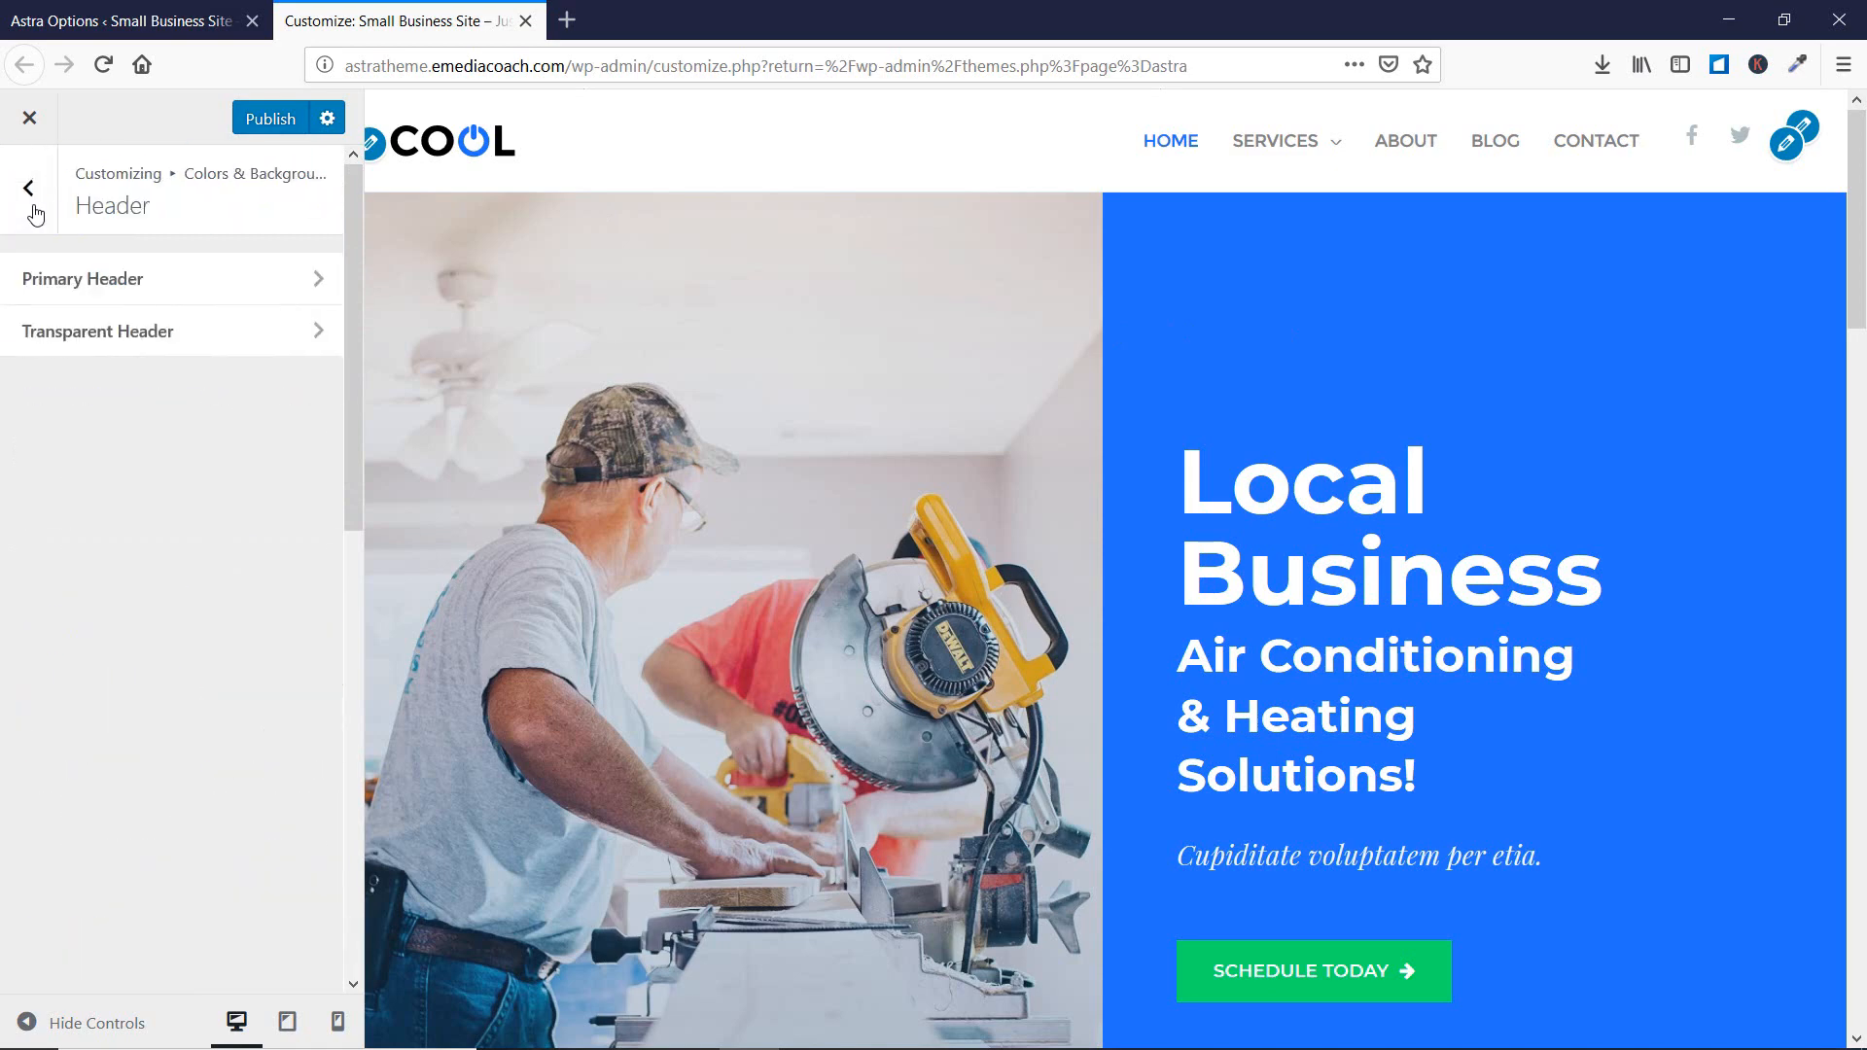
pyautogui.click(32, 198)
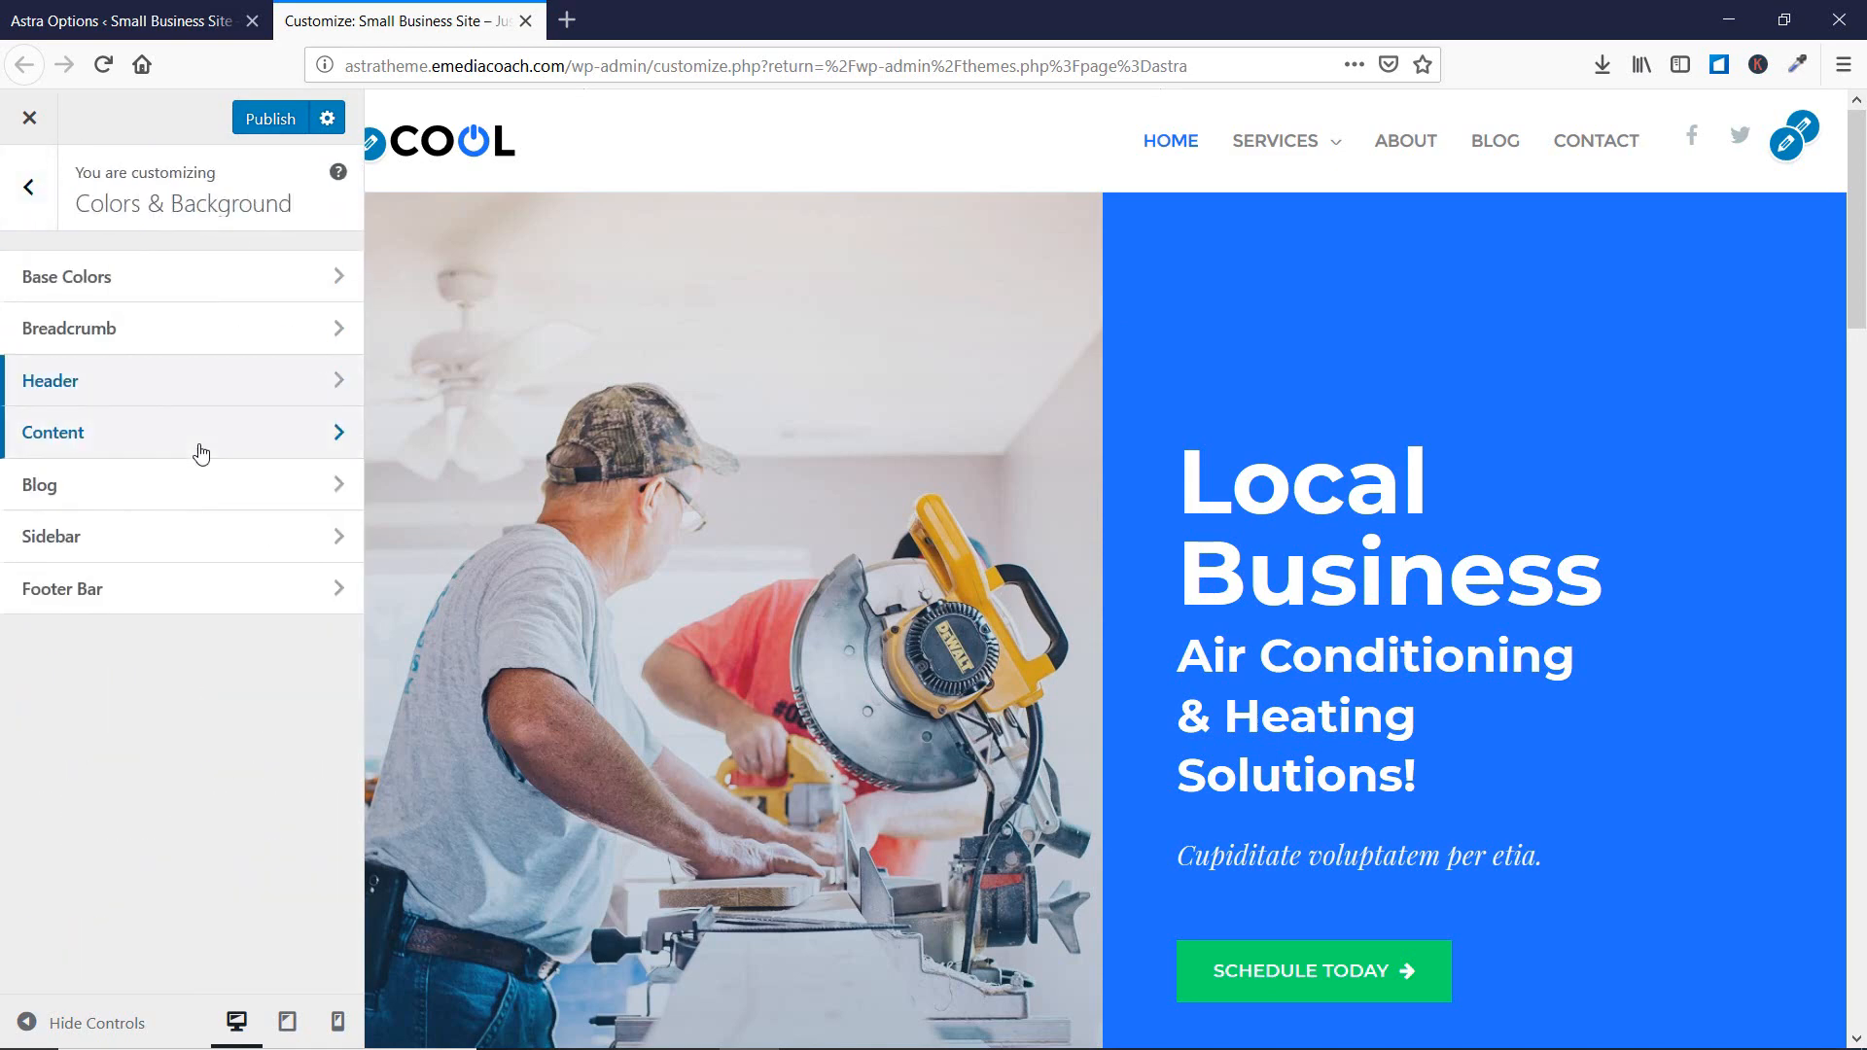
pyautogui.click(201, 454)
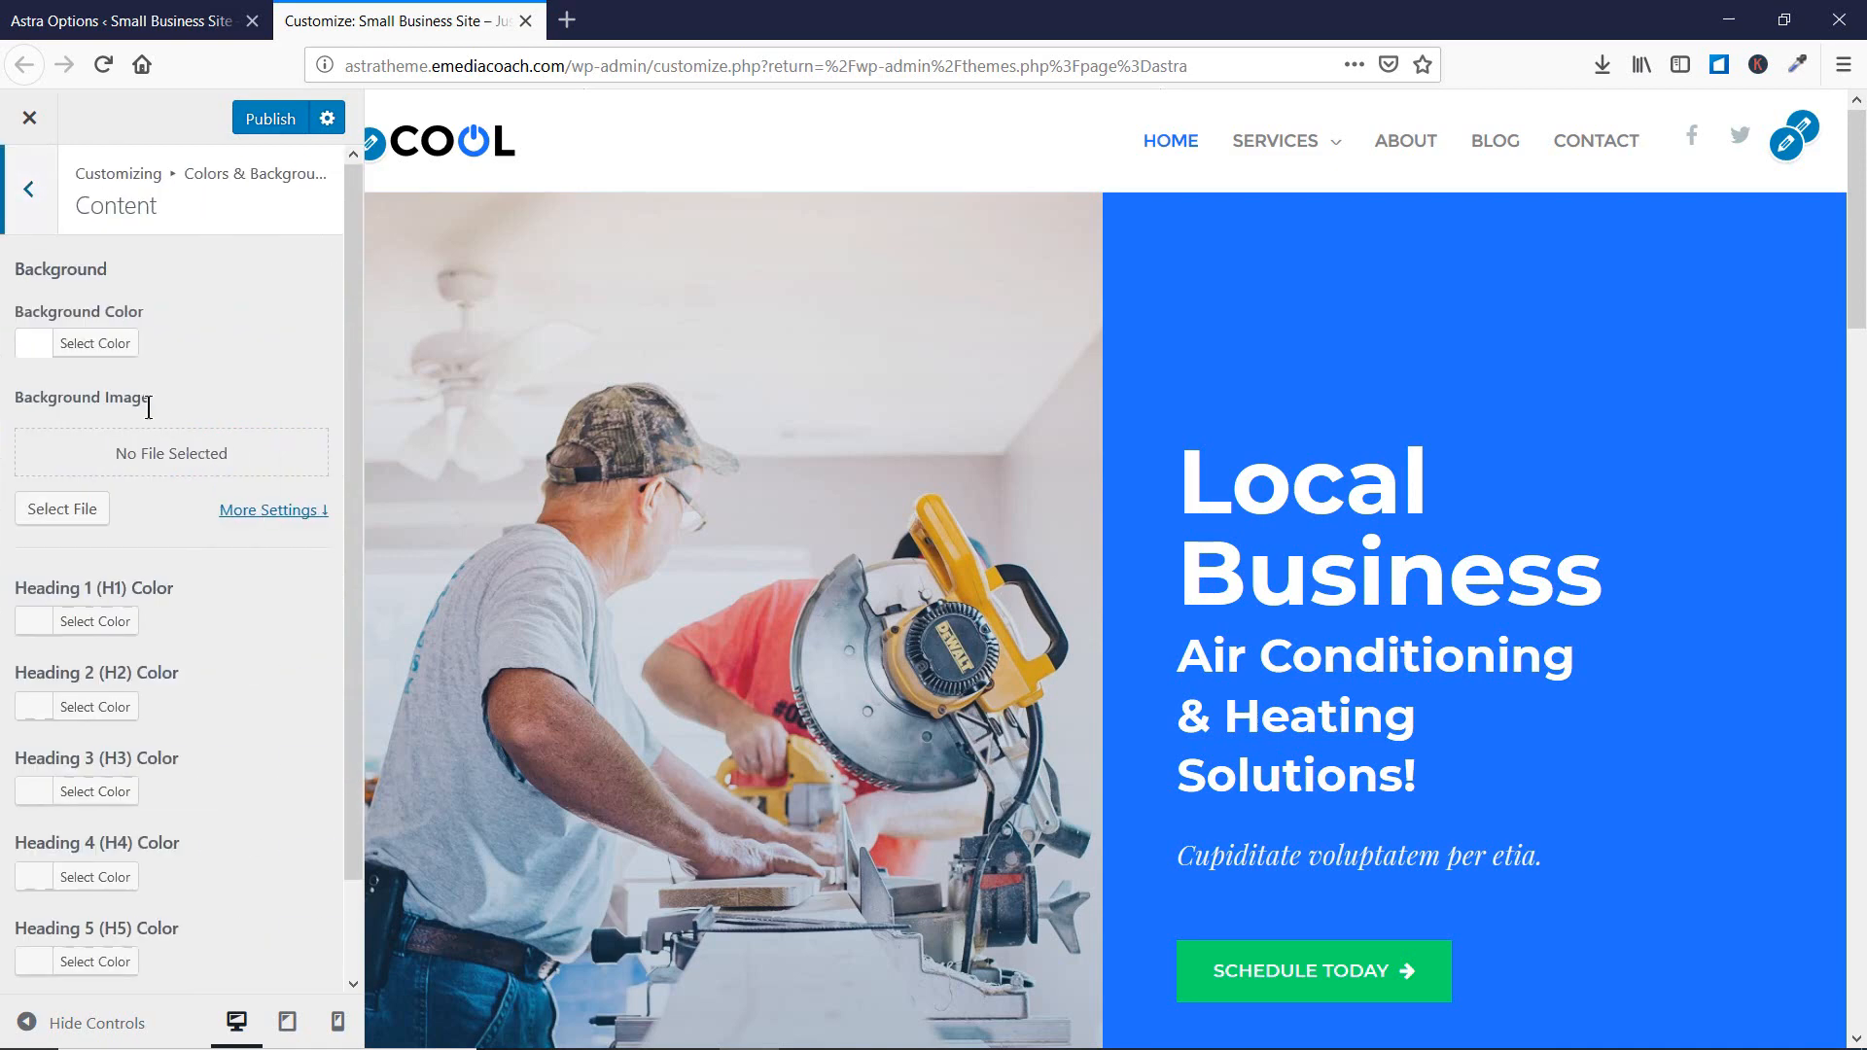
pyautogui.click(1497, 141)
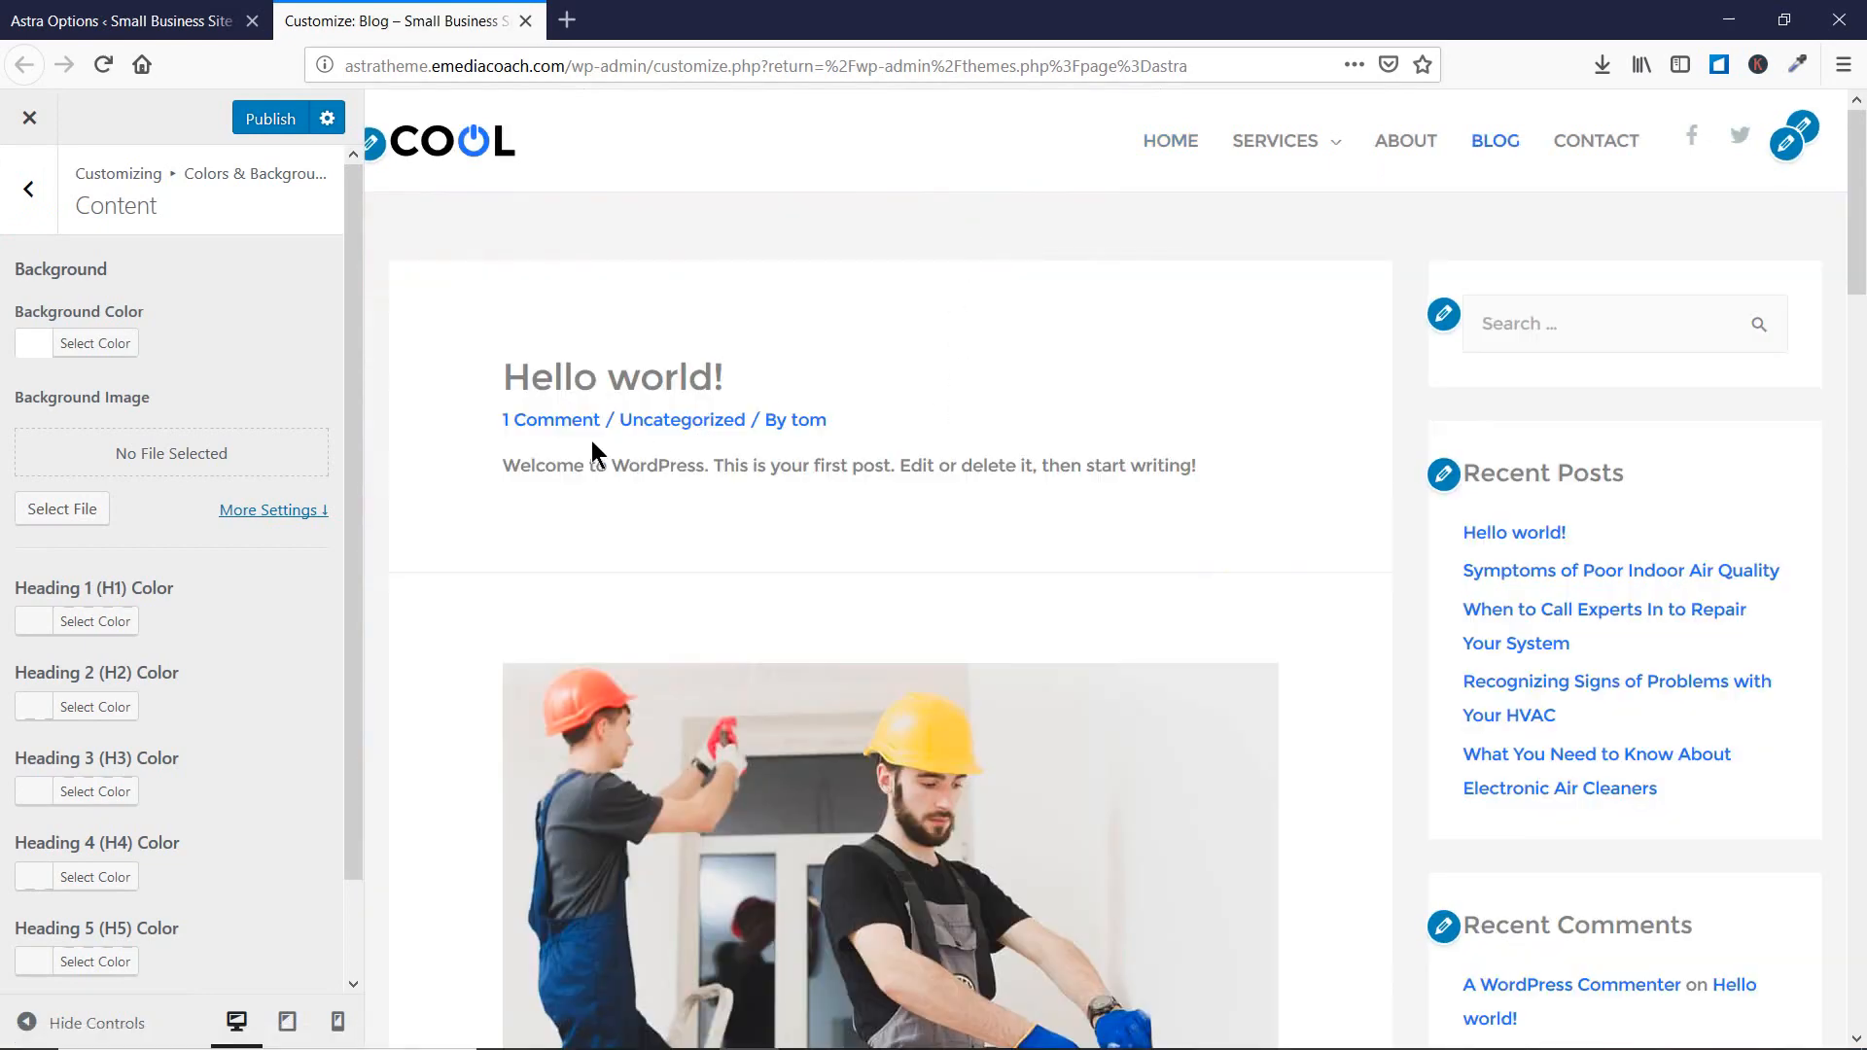
pyautogui.scroll(-3, 1337, 609)
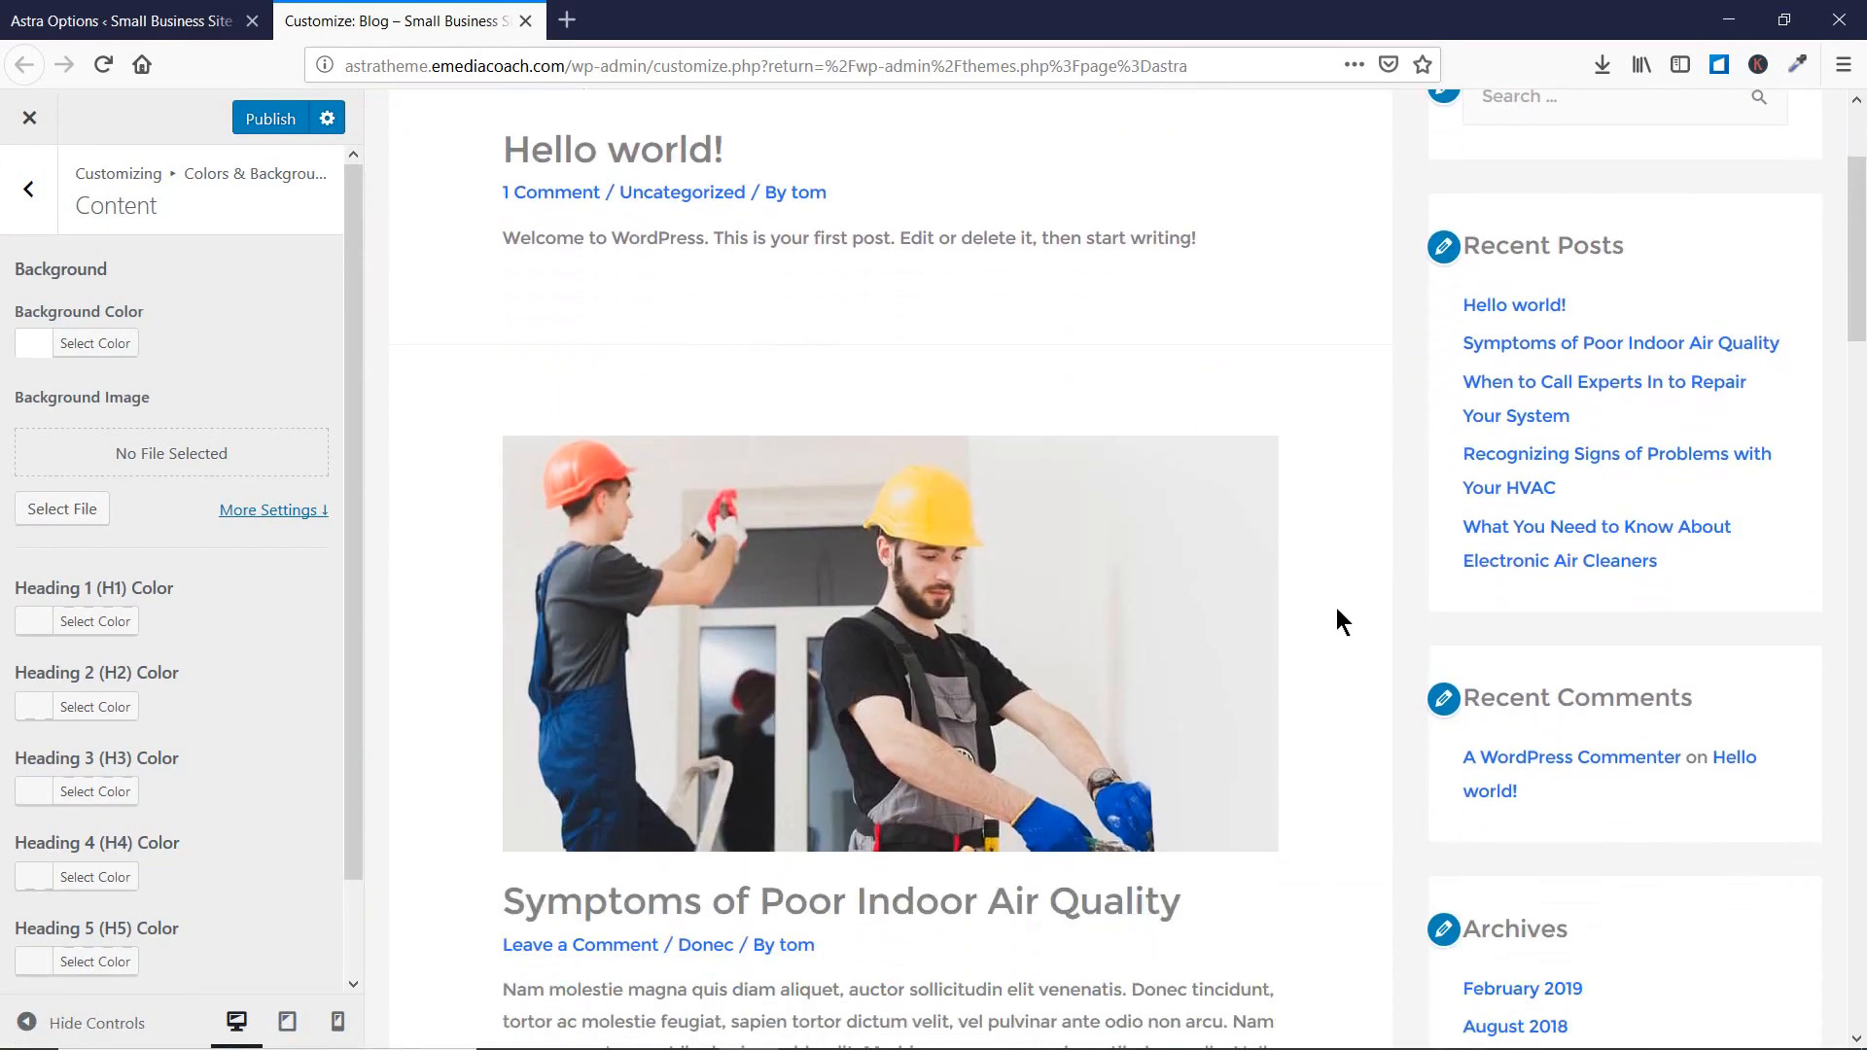
pyautogui.scroll(3, 1336, 609)
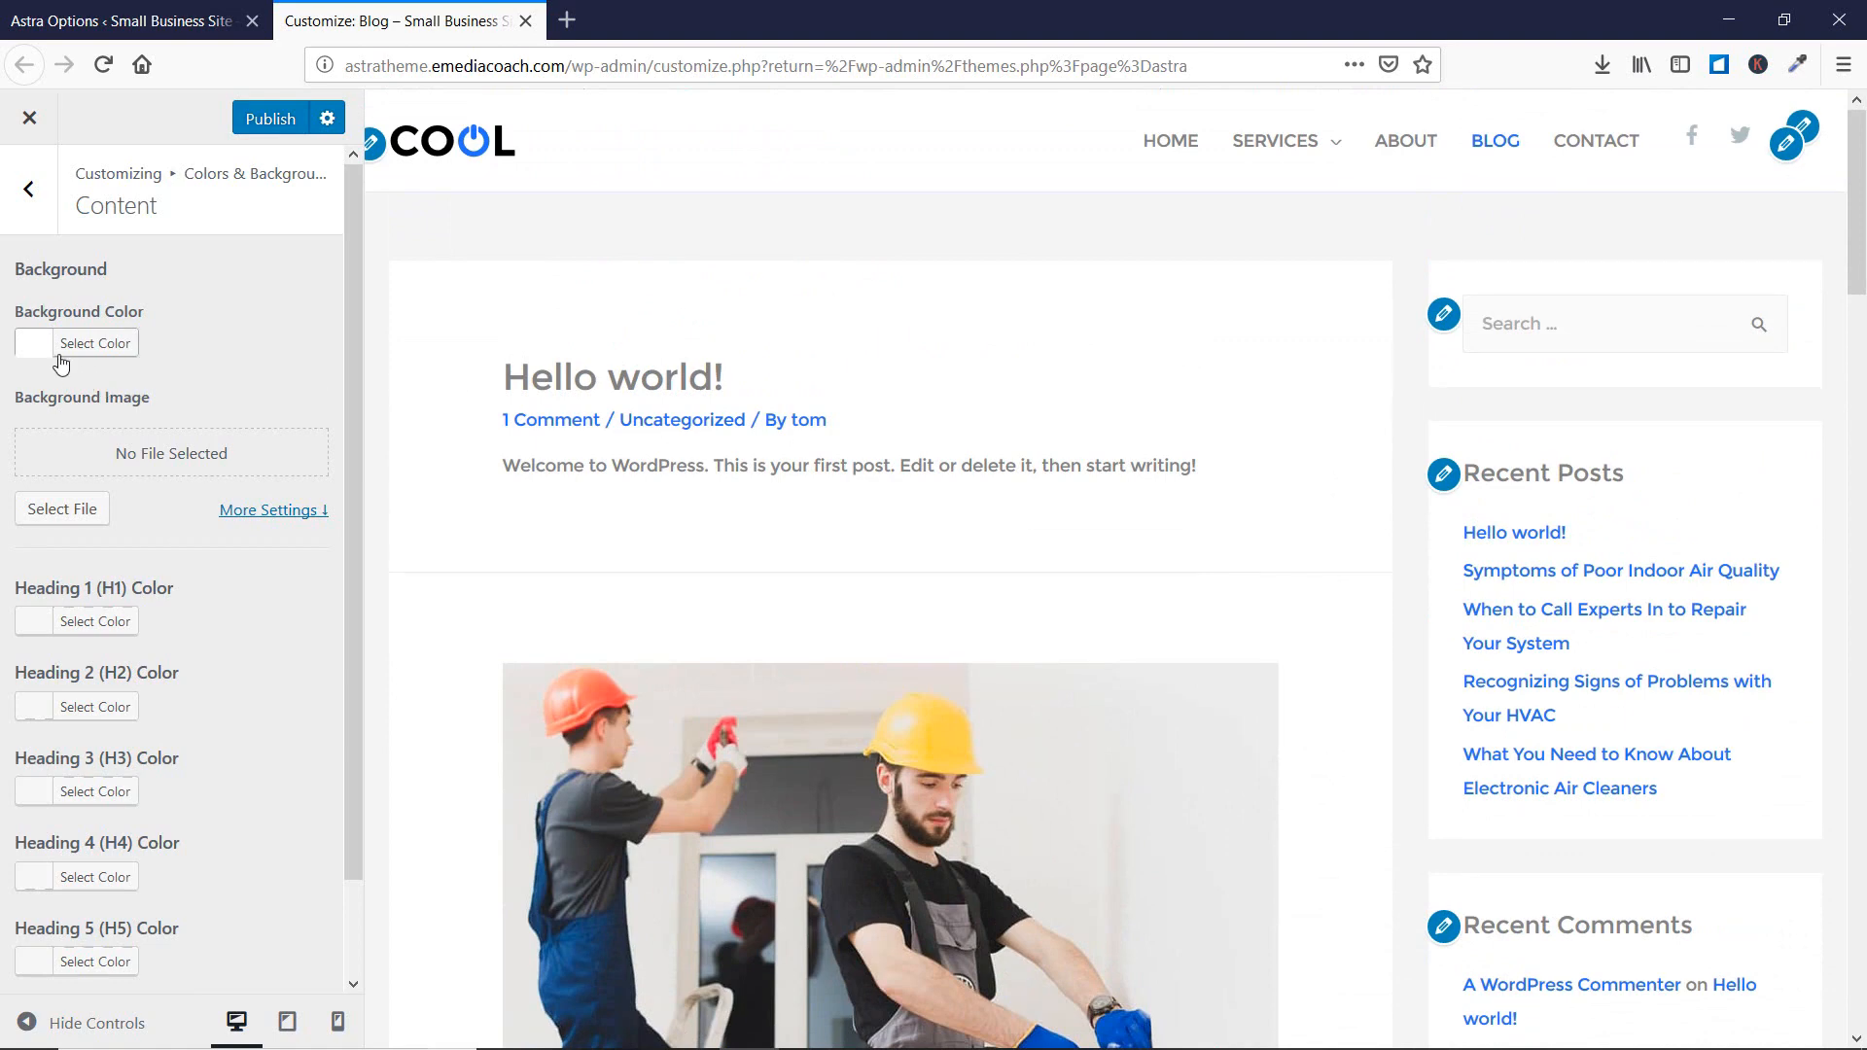
# - Try the yellow #eeee22 as the Content background color on the Blog page, and restore the default color
pyautogui.click(95, 344)
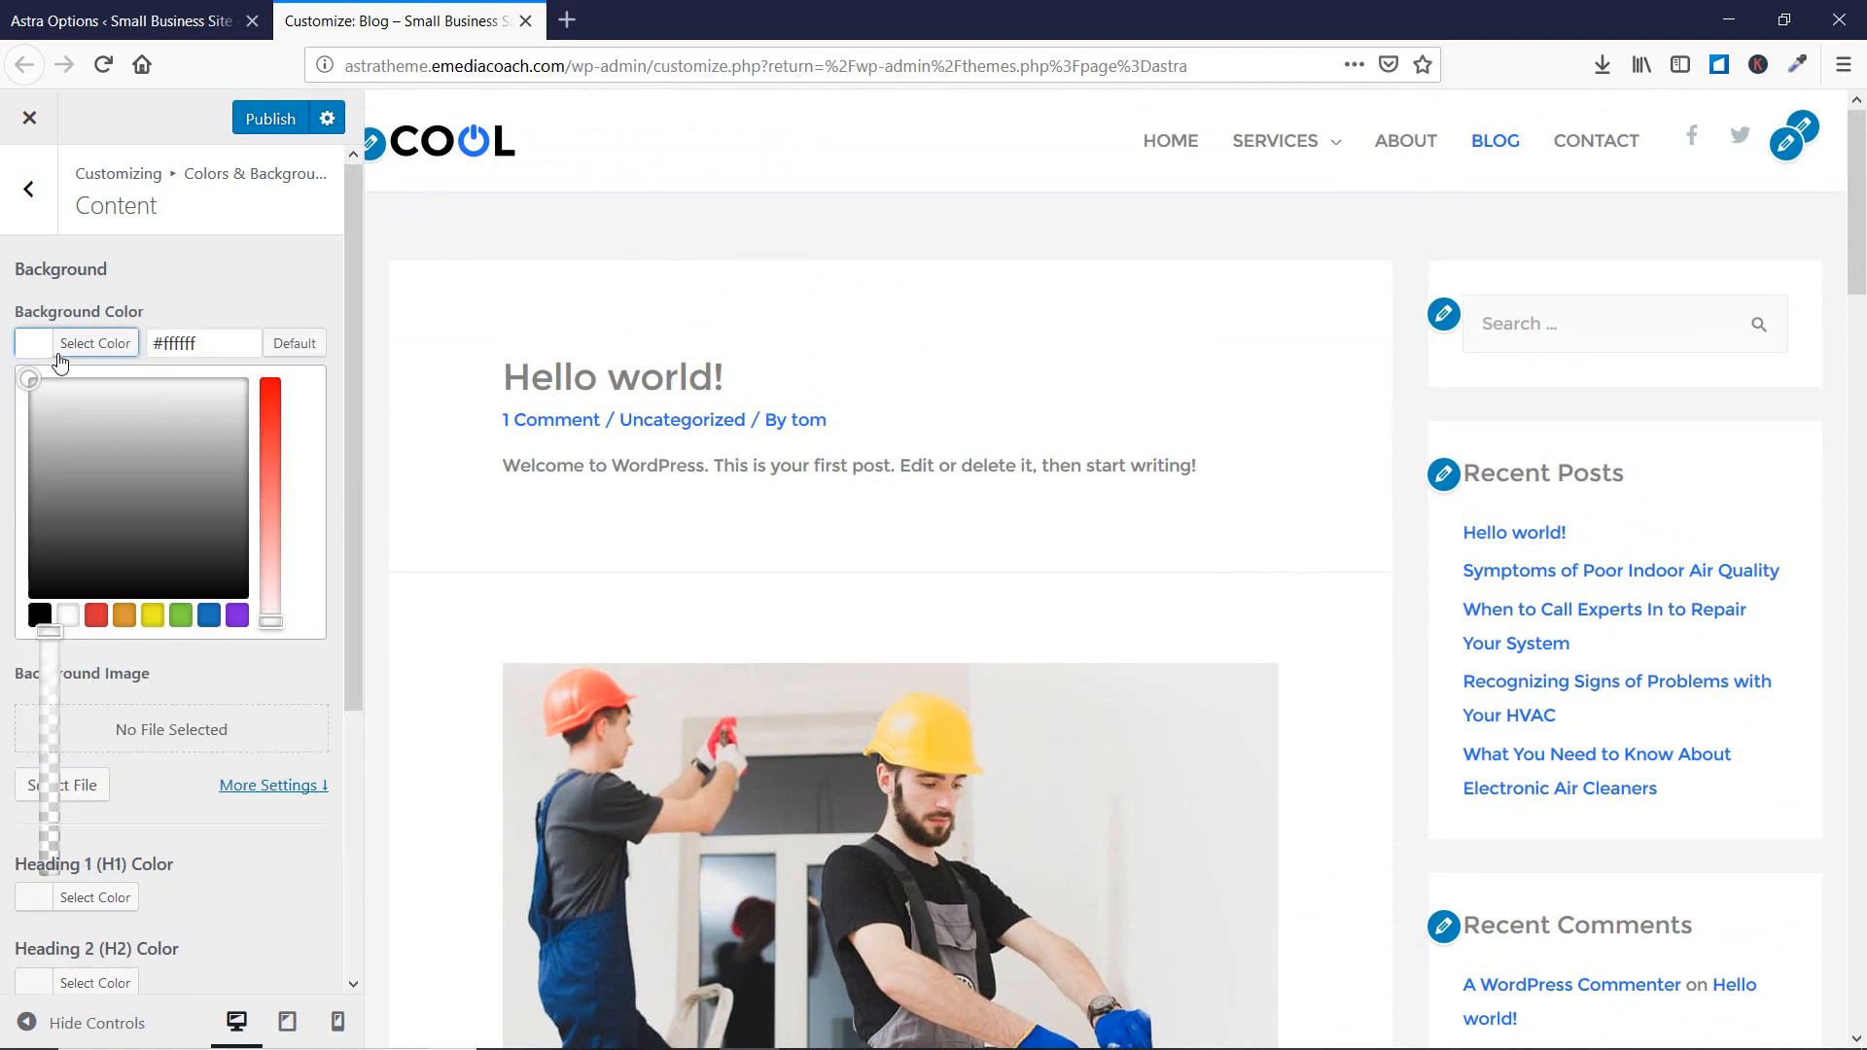
pyautogui.click(153, 615)
pyautogui.click(304, 298)
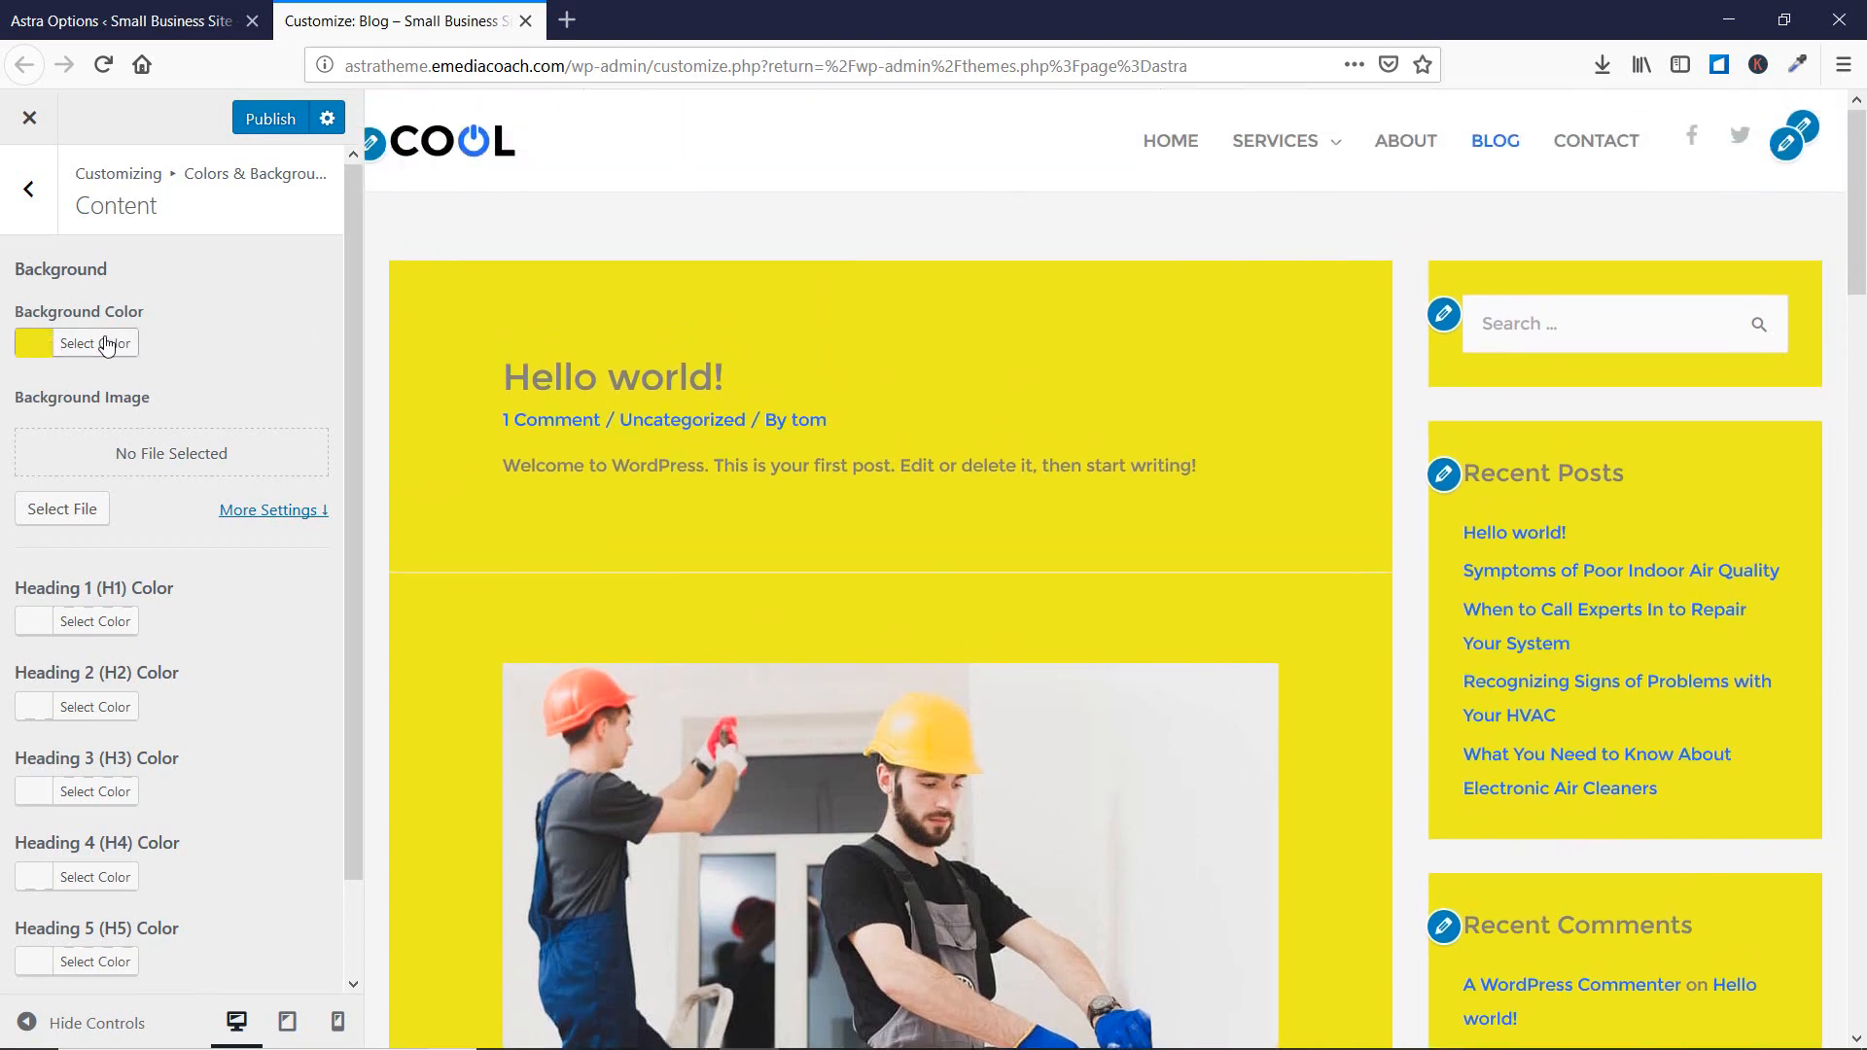
pyautogui.click(107, 345)
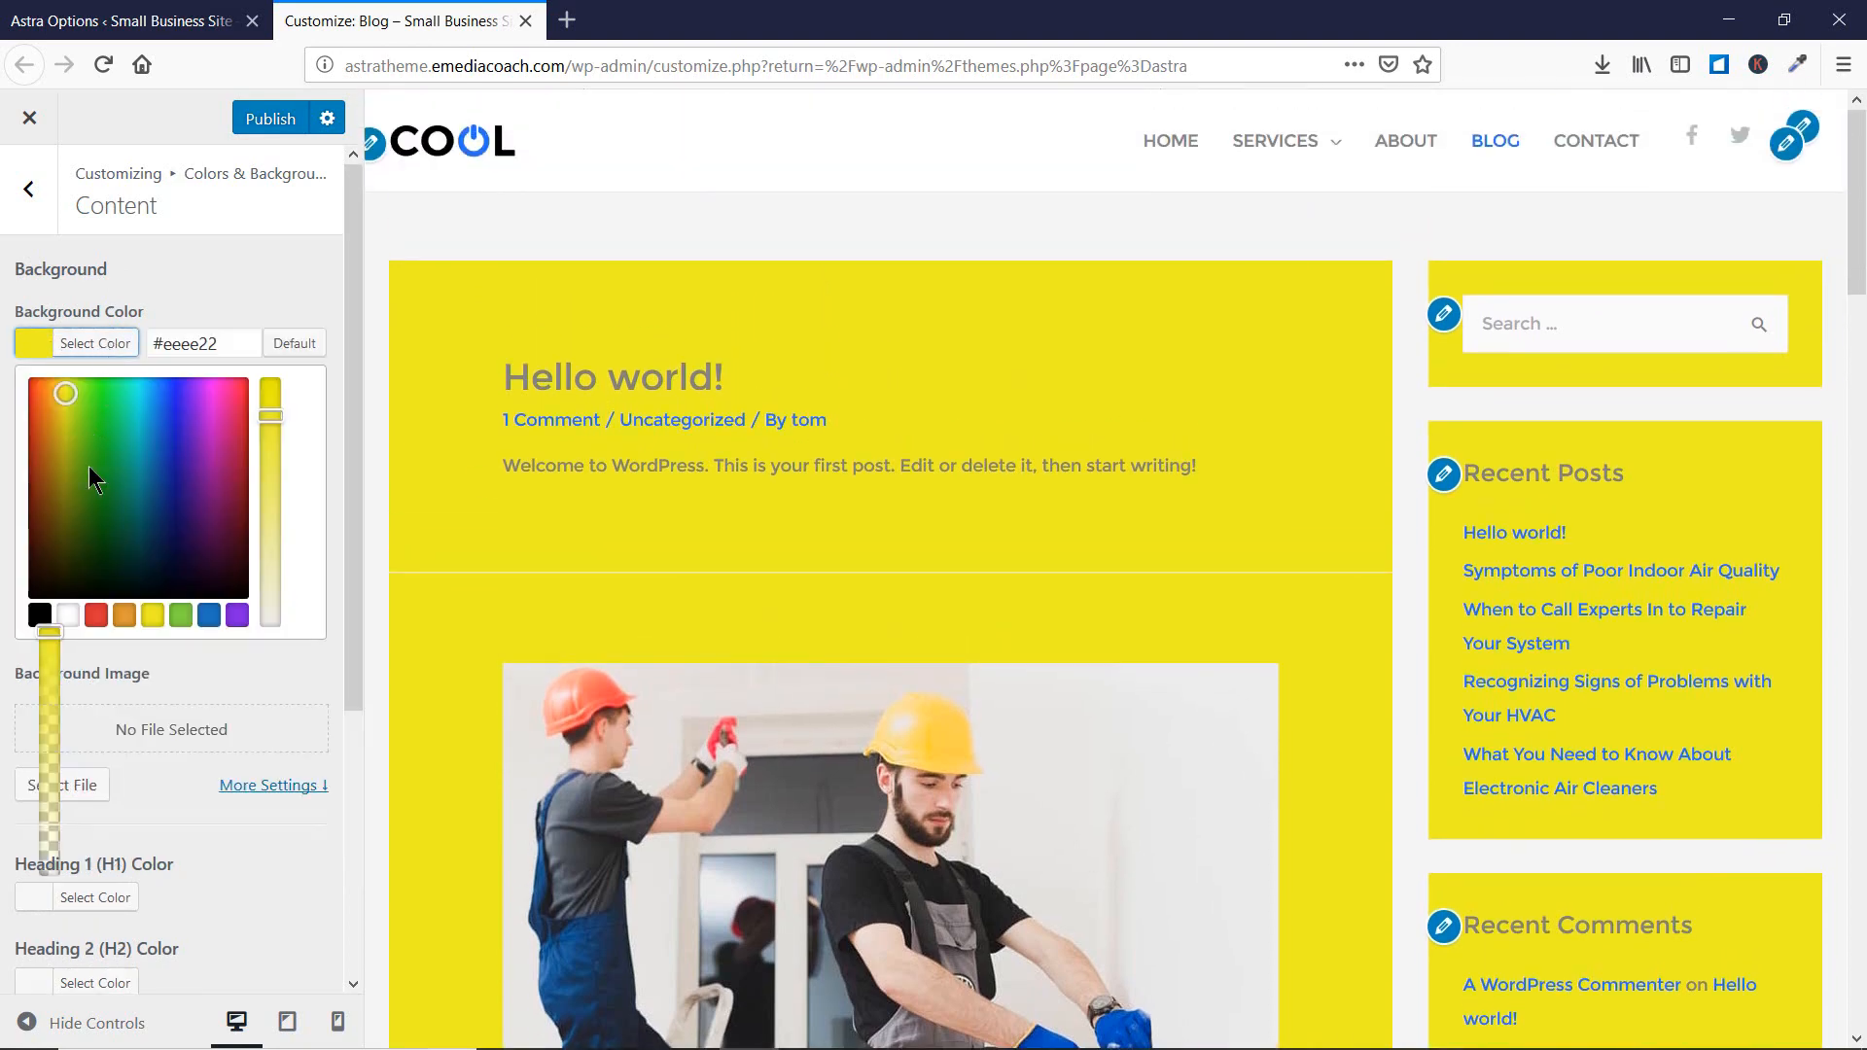
pyautogui.click(282, 344)
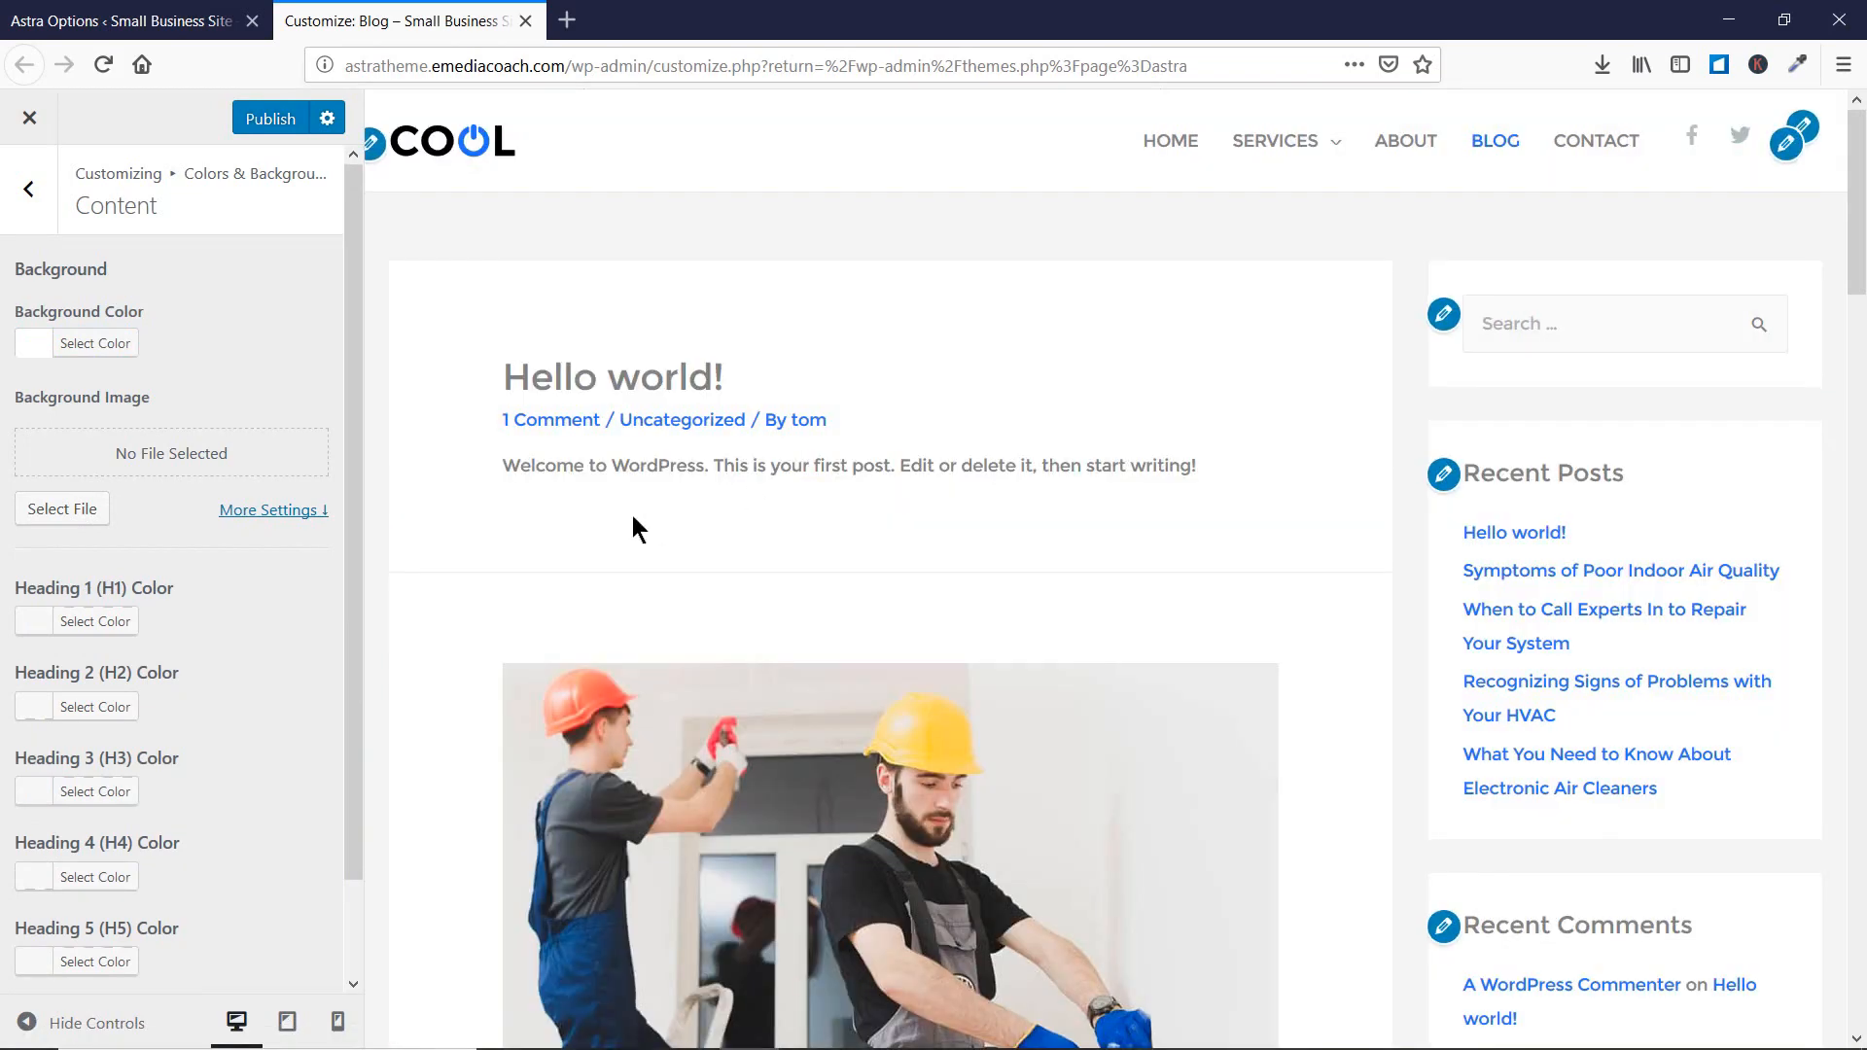
# - Examine the Heading 1 to Heading 6 color options of the Content section alongside the post headings on the Blog page
pyautogui.scroll(-2, 220, 469)
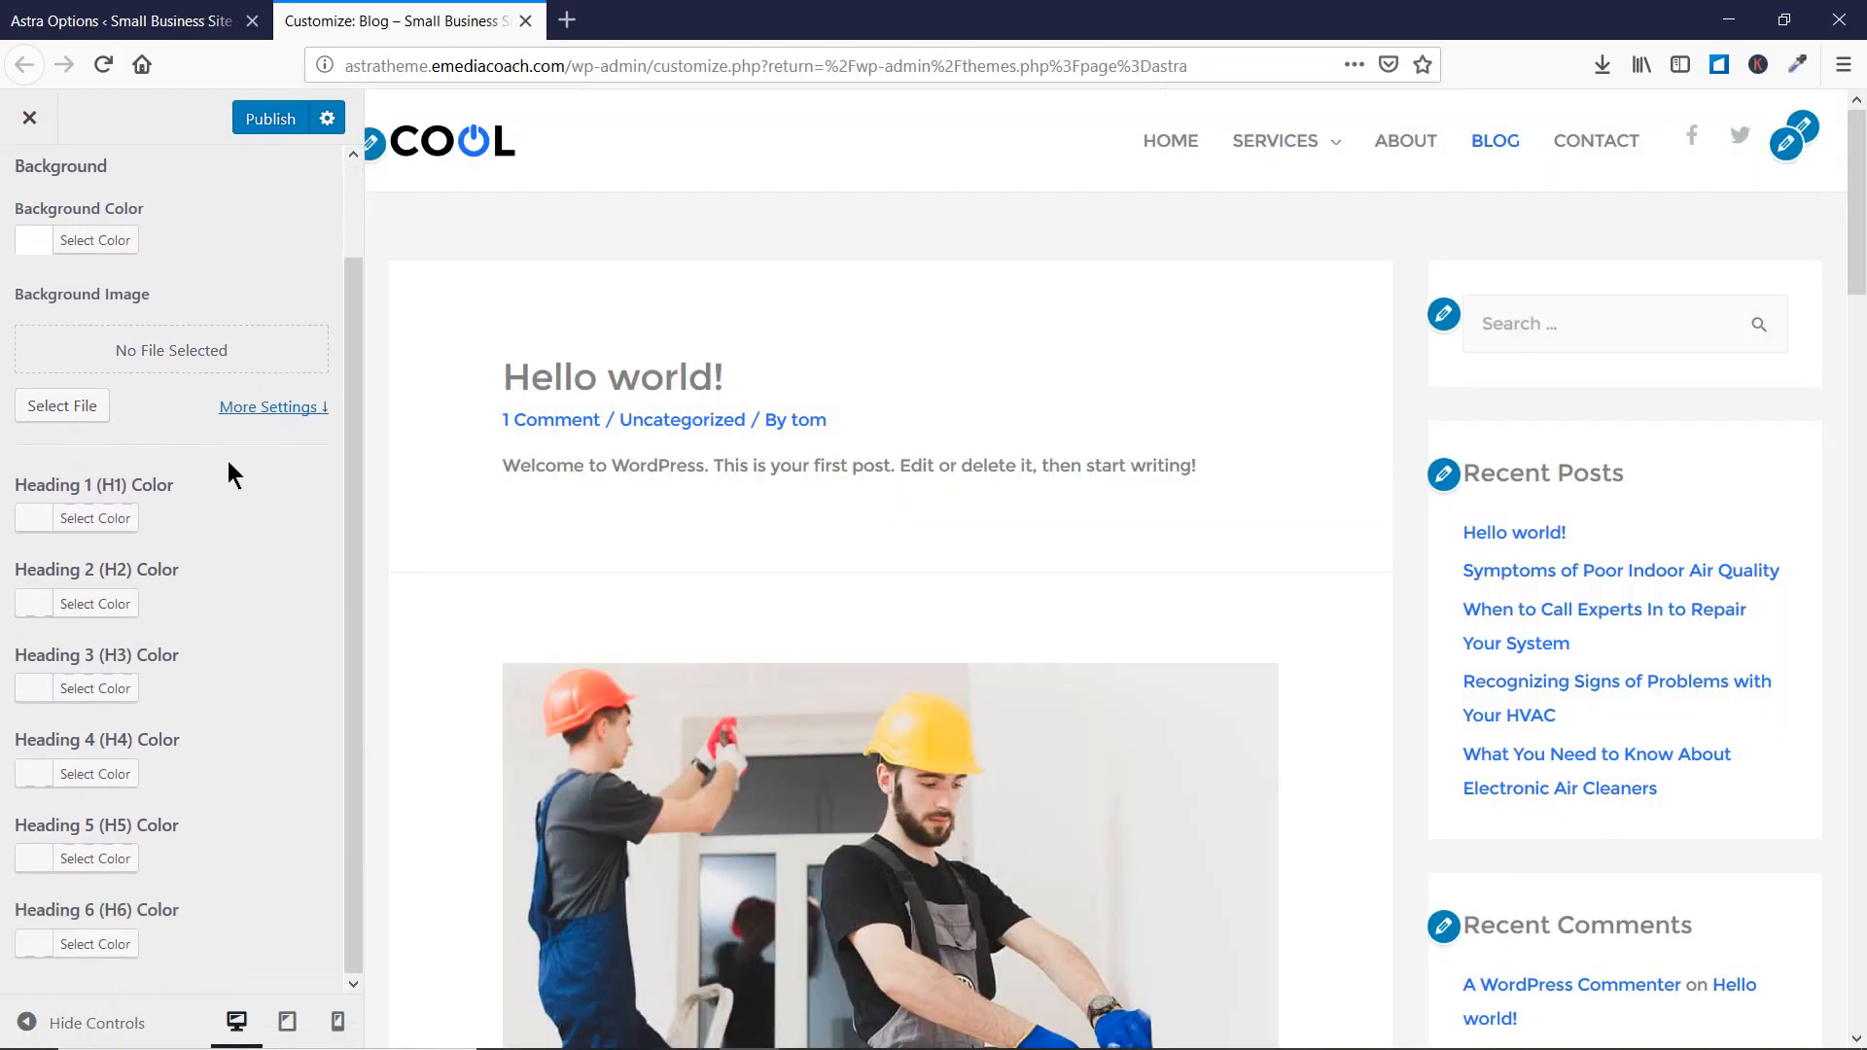
pyautogui.scroll(-12, 871, 540)
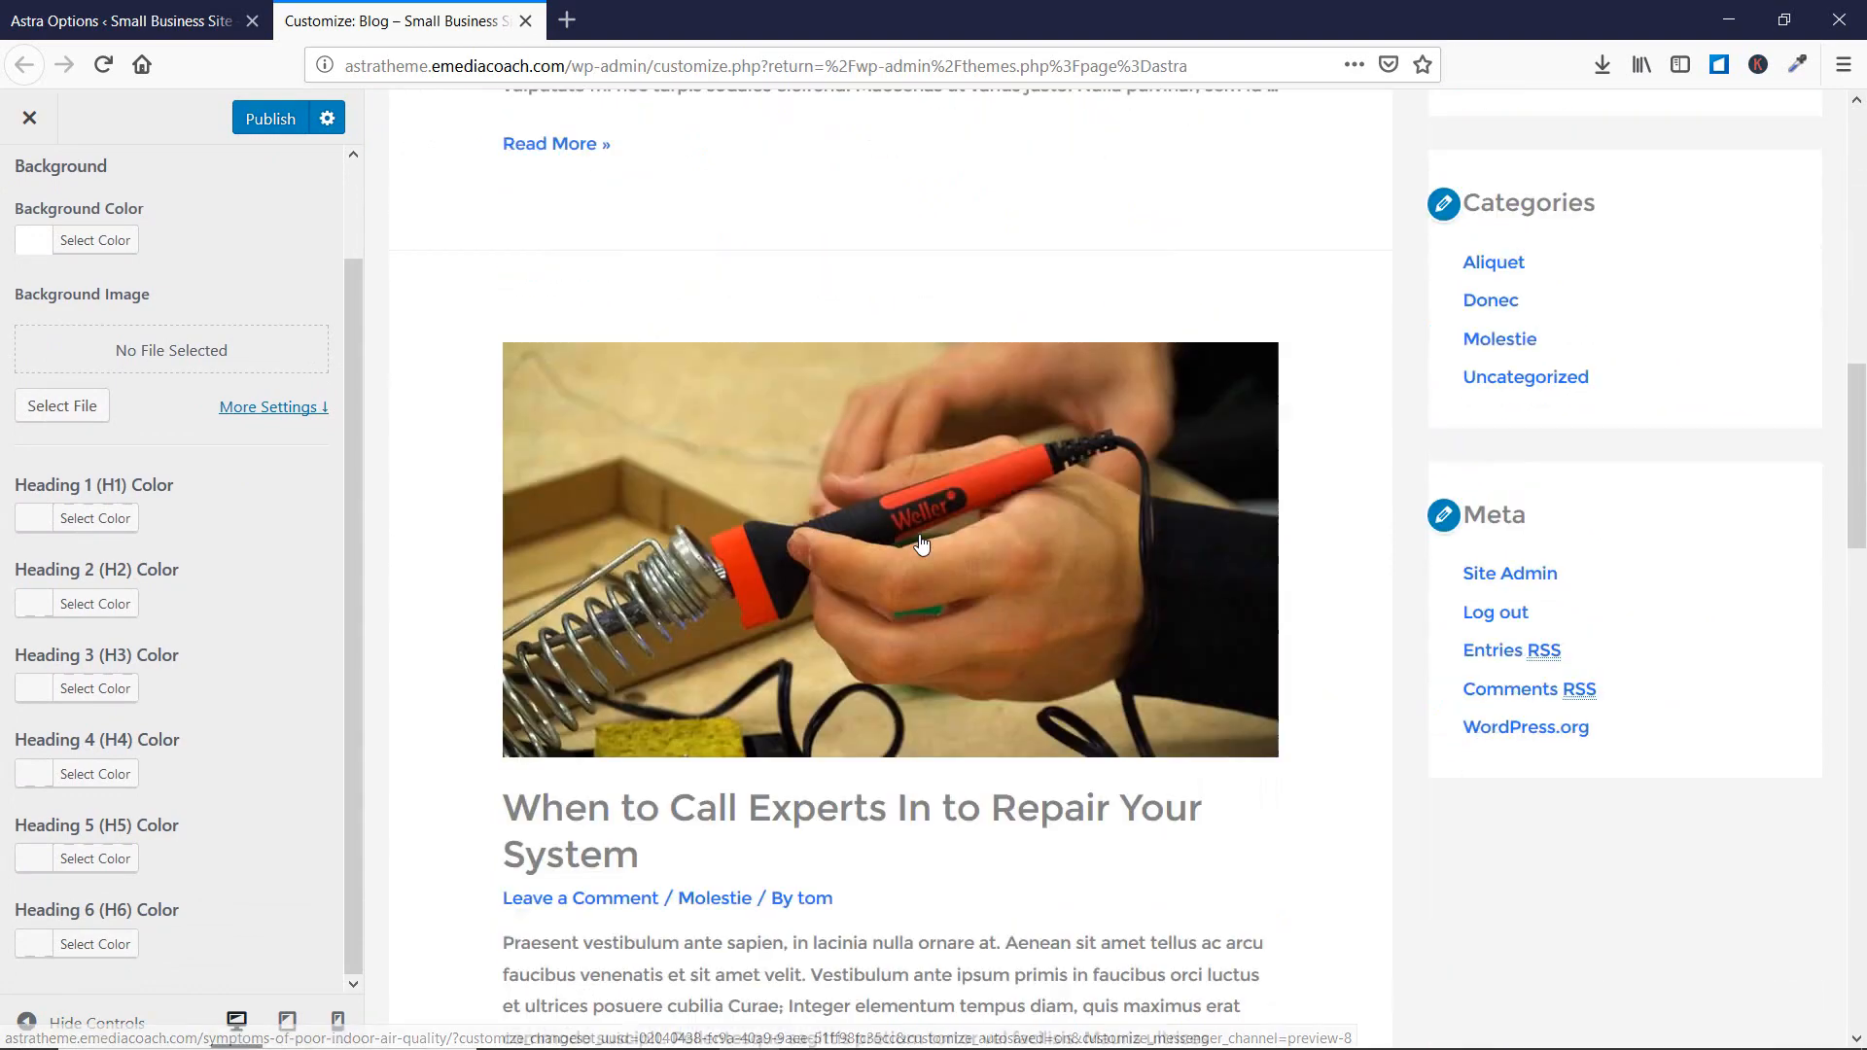
pyautogui.scroll(1, 879, 542)
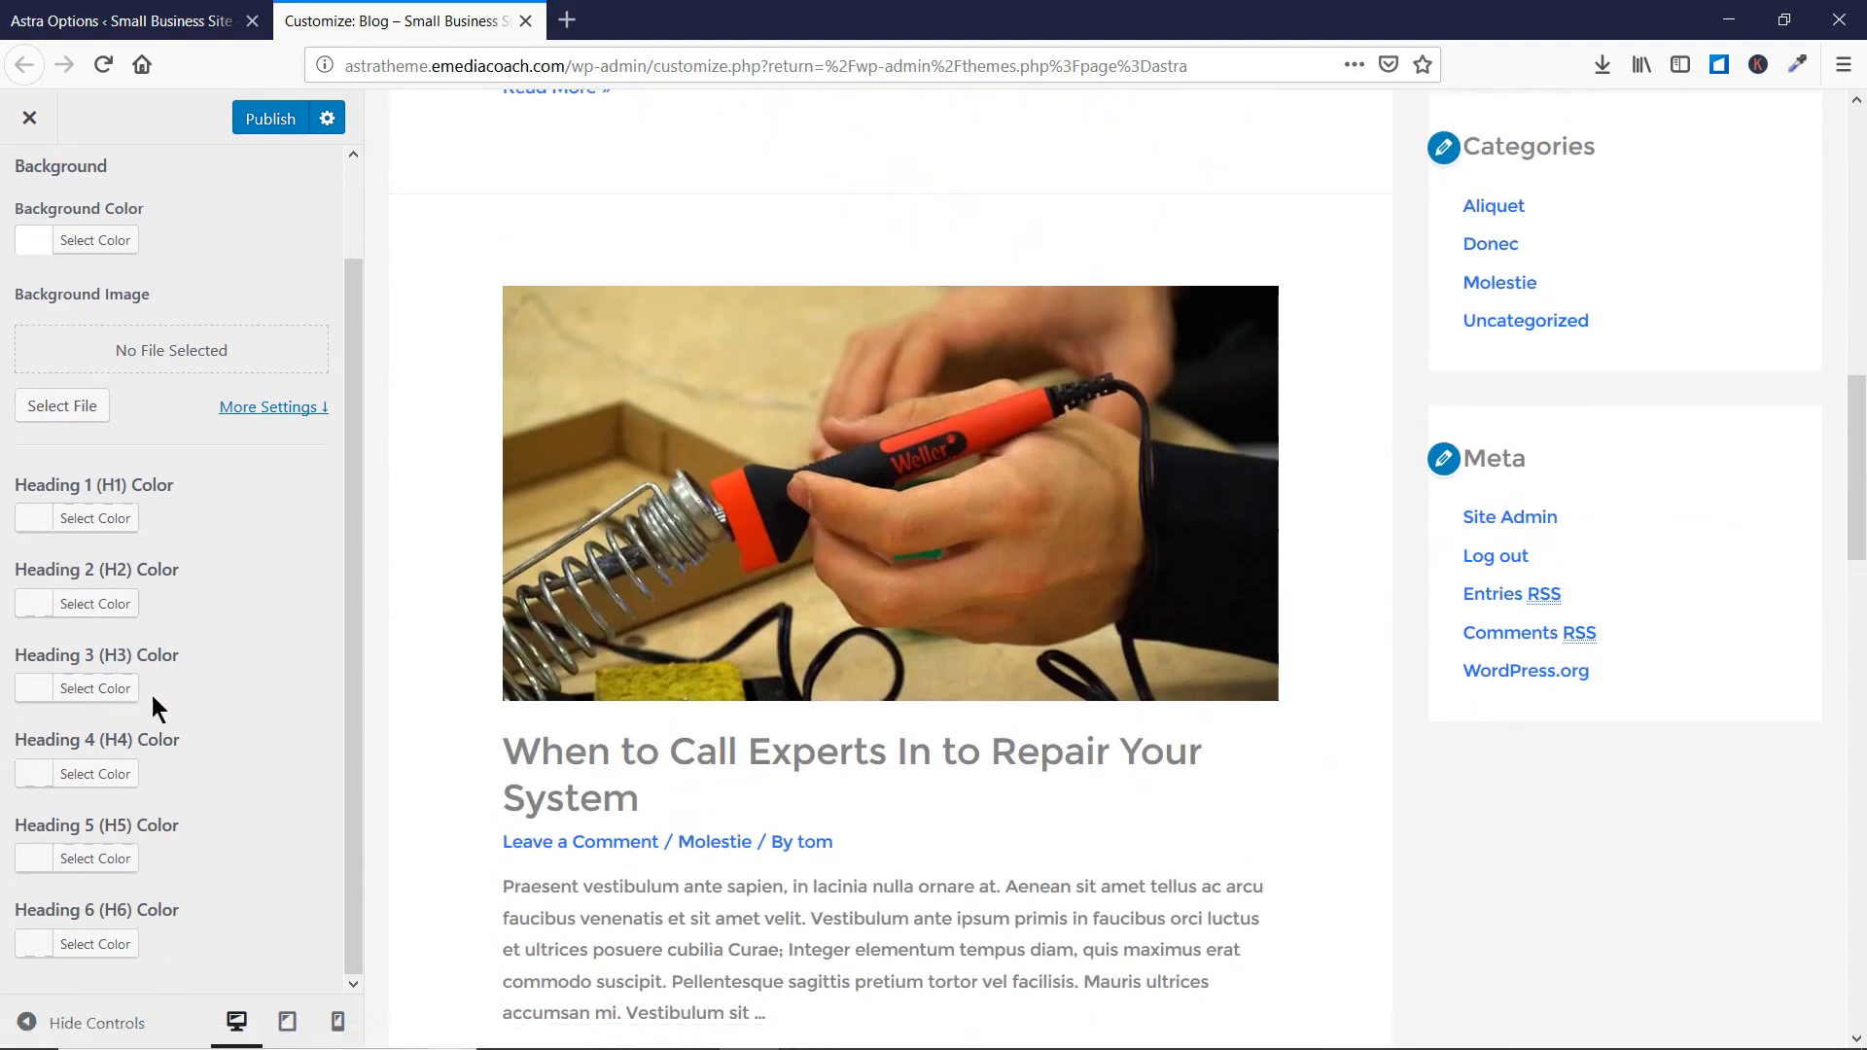
pyautogui.scroll(2, 151, 696)
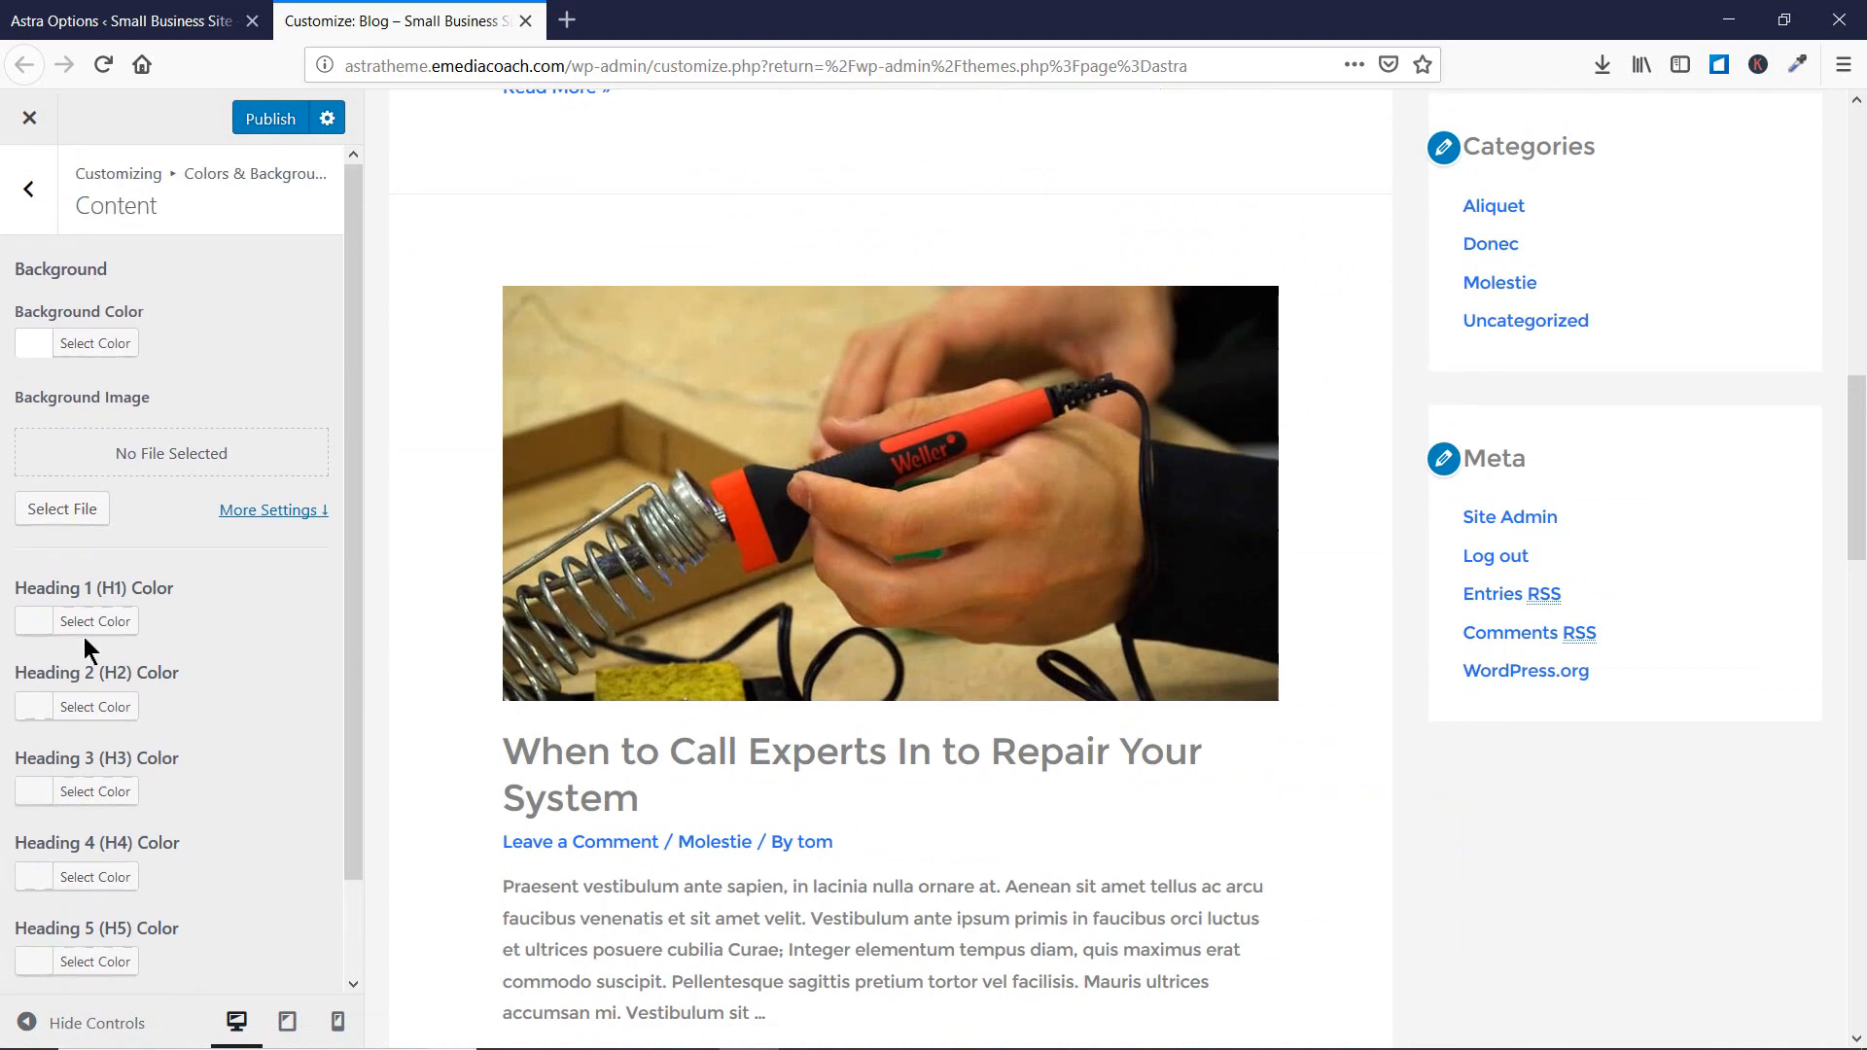
# - Finish looking through the Content heading color options and open the Blog / Archive options under Colors & Background
pyautogui.scroll(-2, 84, 638)
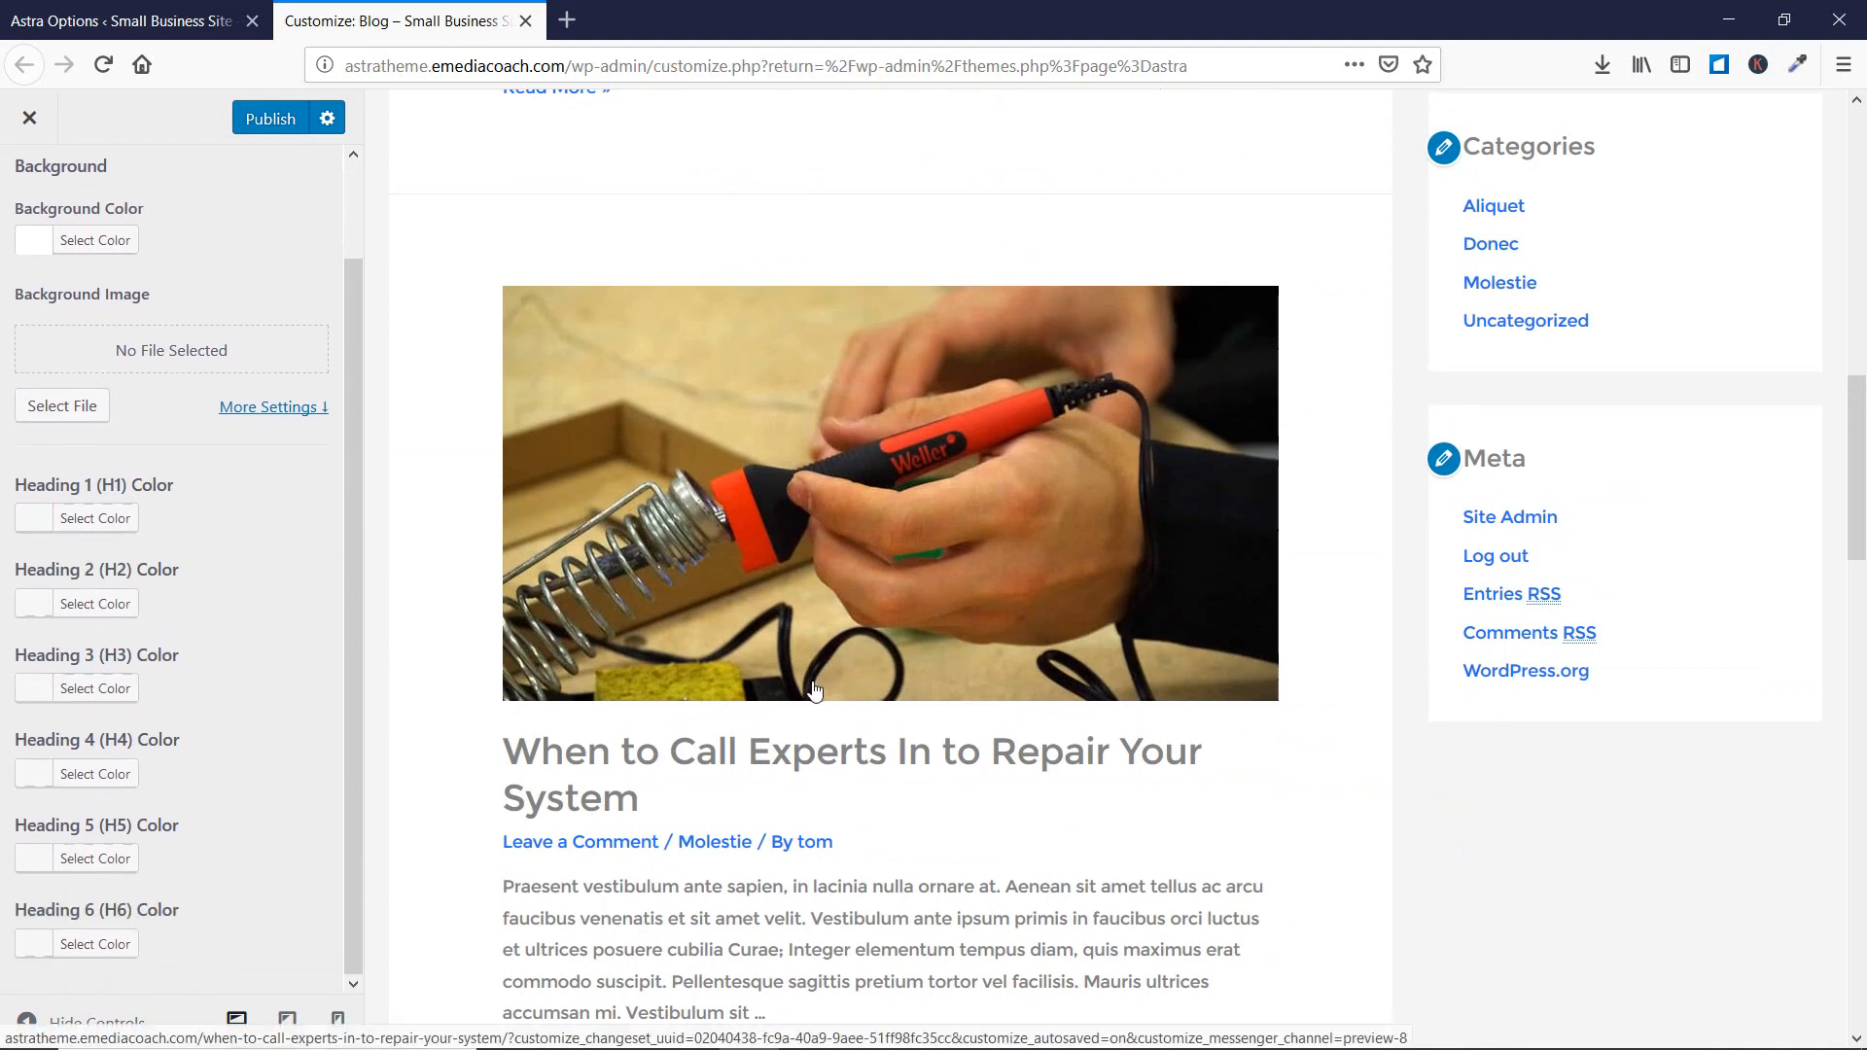
pyautogui.scroll(10, 813, 686)
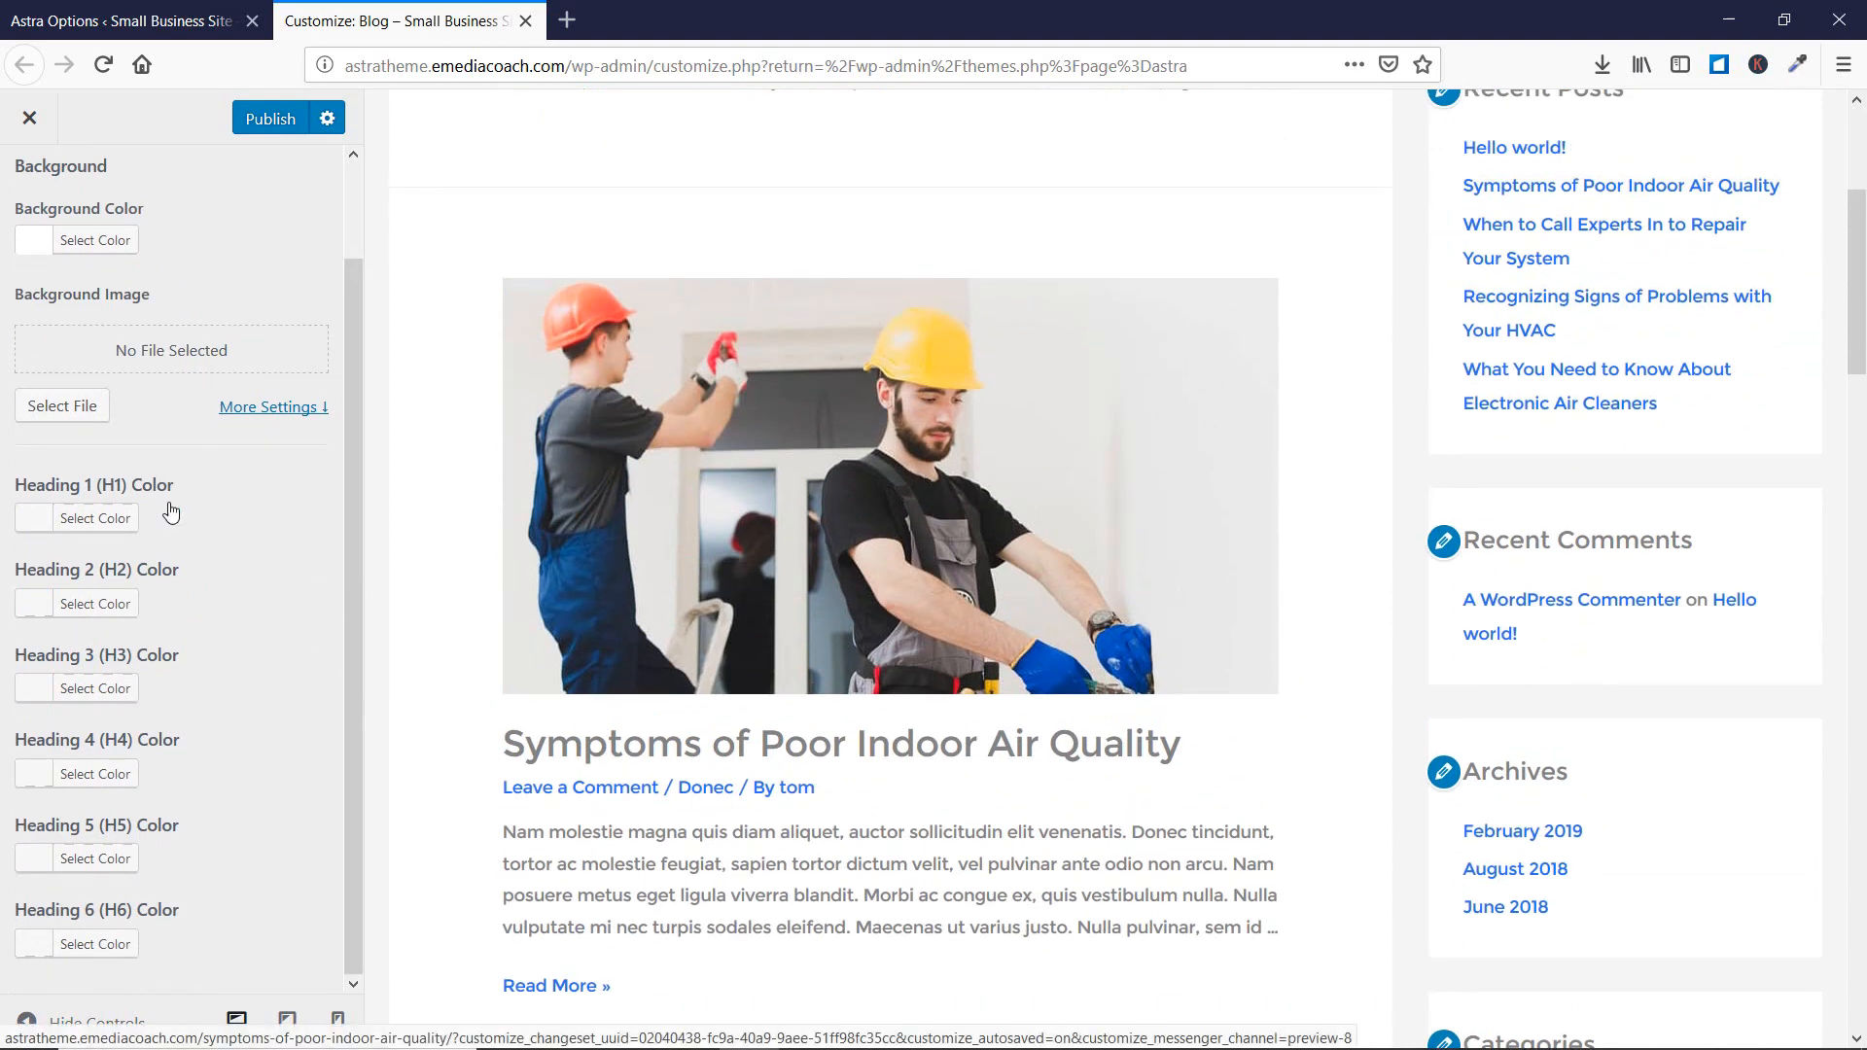
pyautogui.scroll(1, 201, 626)
pyautogui.scroll(-1, 177, 646)
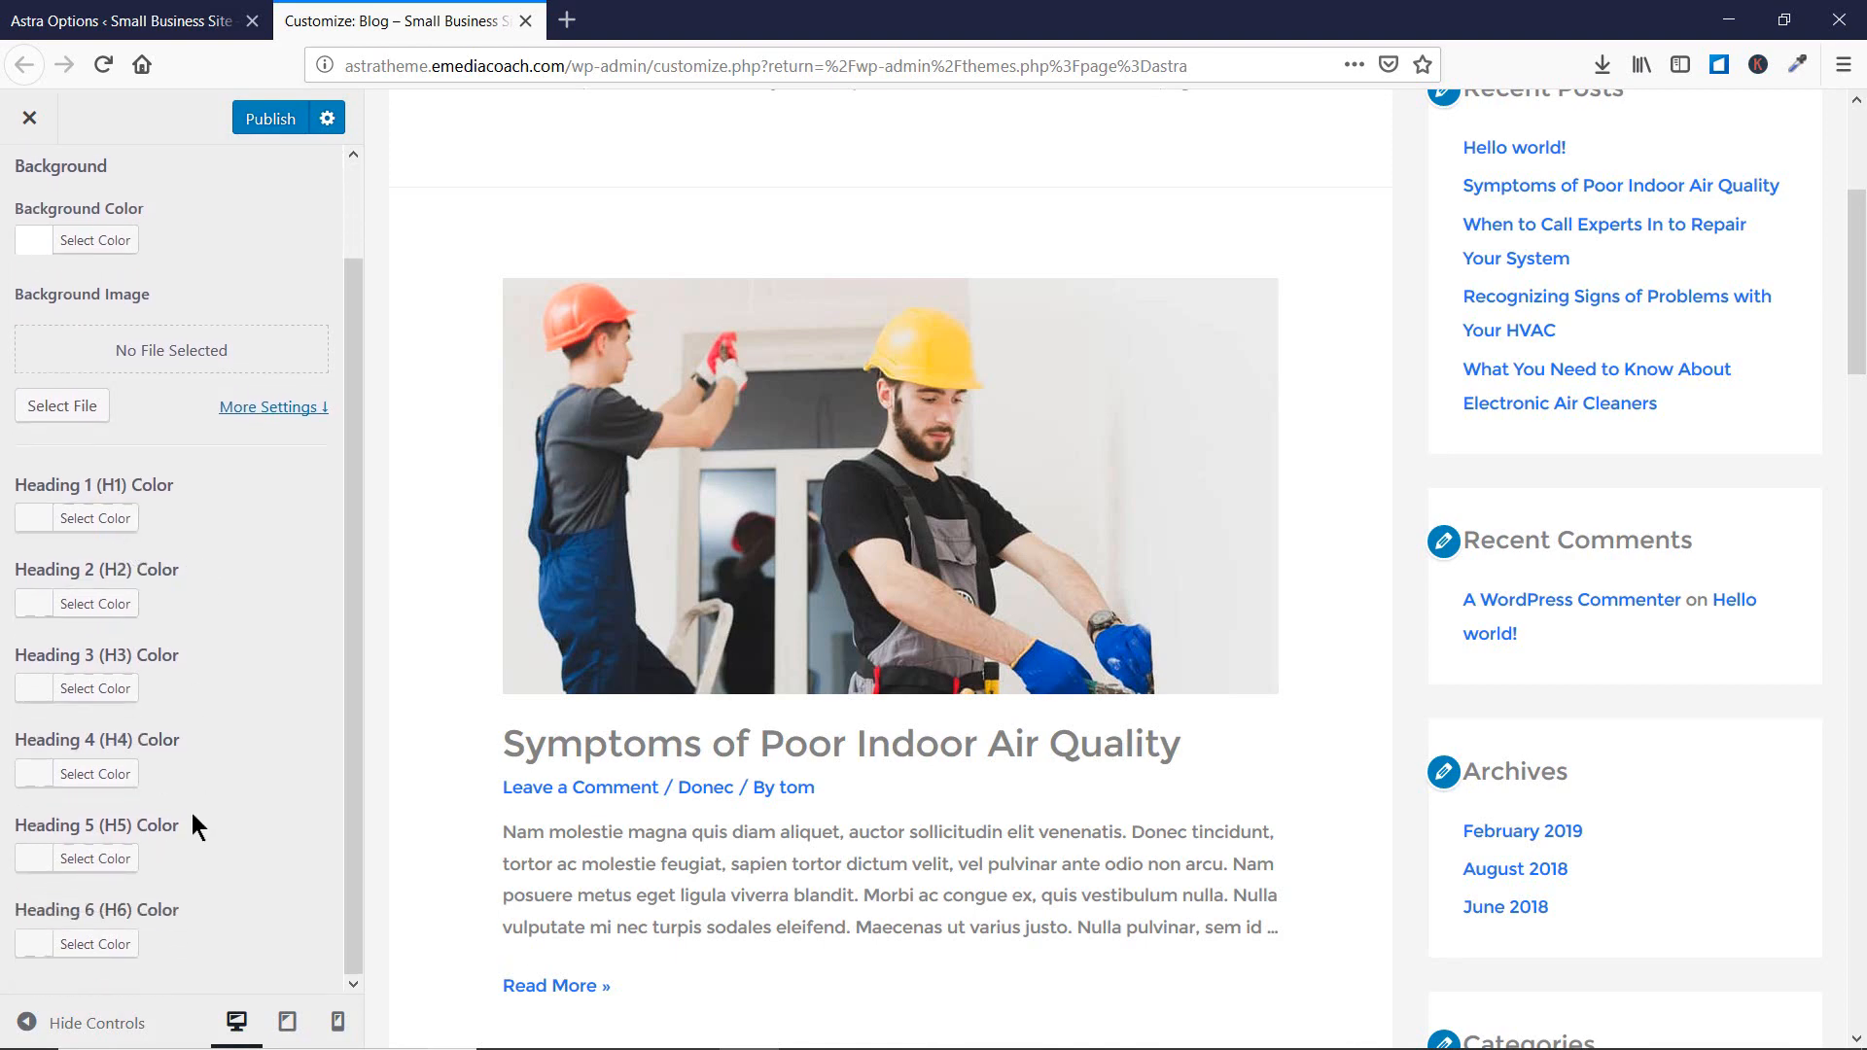
pyautogui.scroll(1, 214, 642)
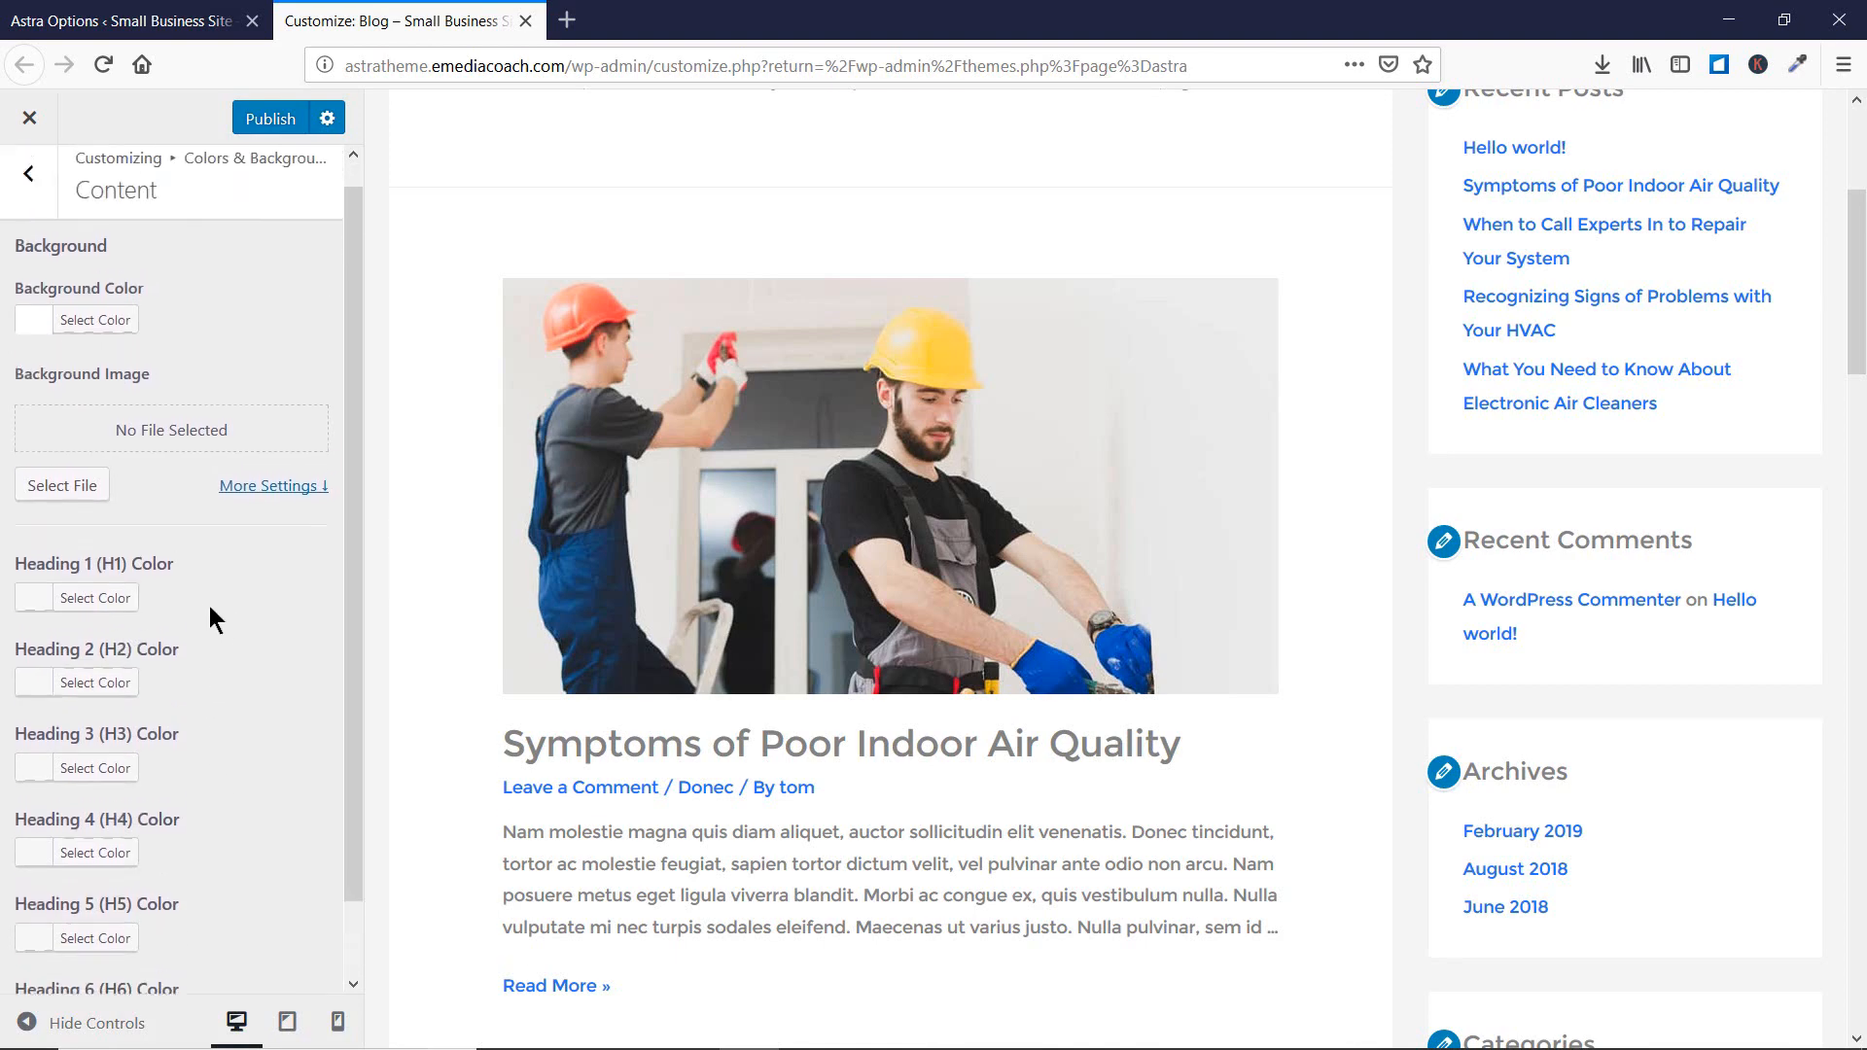
pyautogui.click(32, 189)
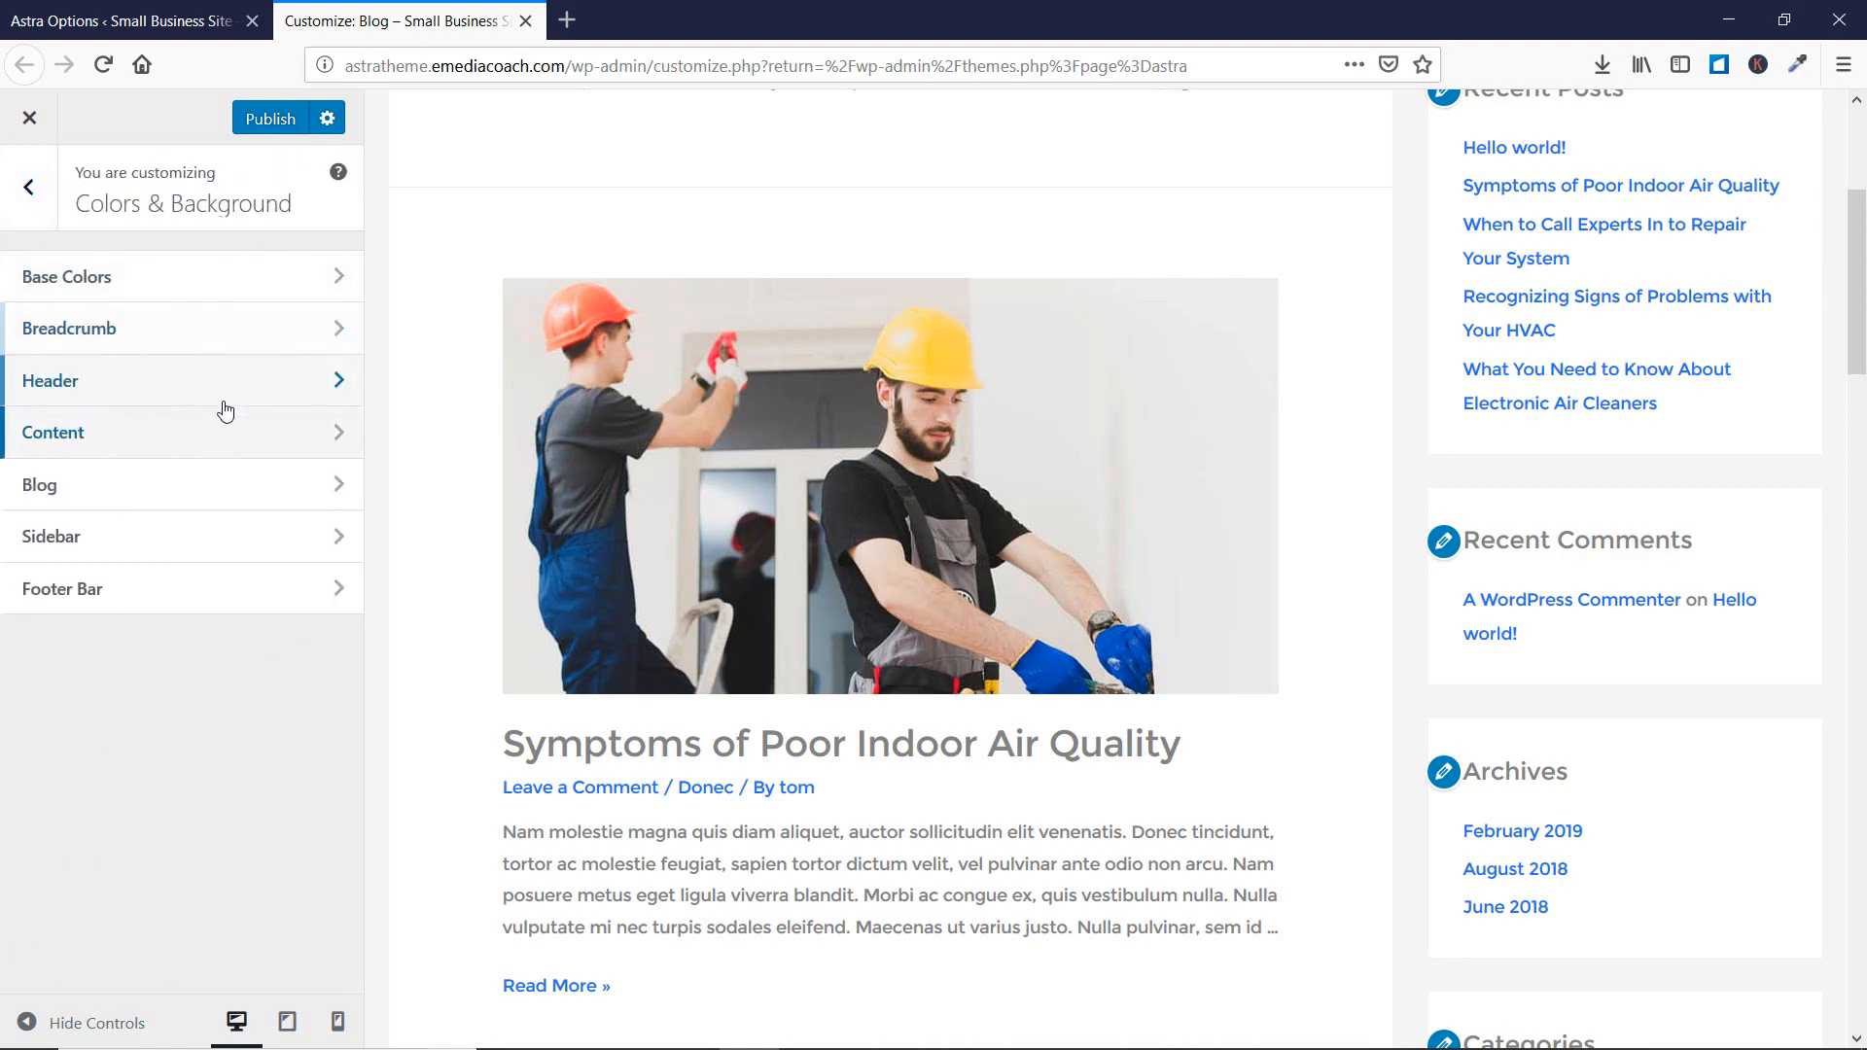
pyautogui.click(205, 496)
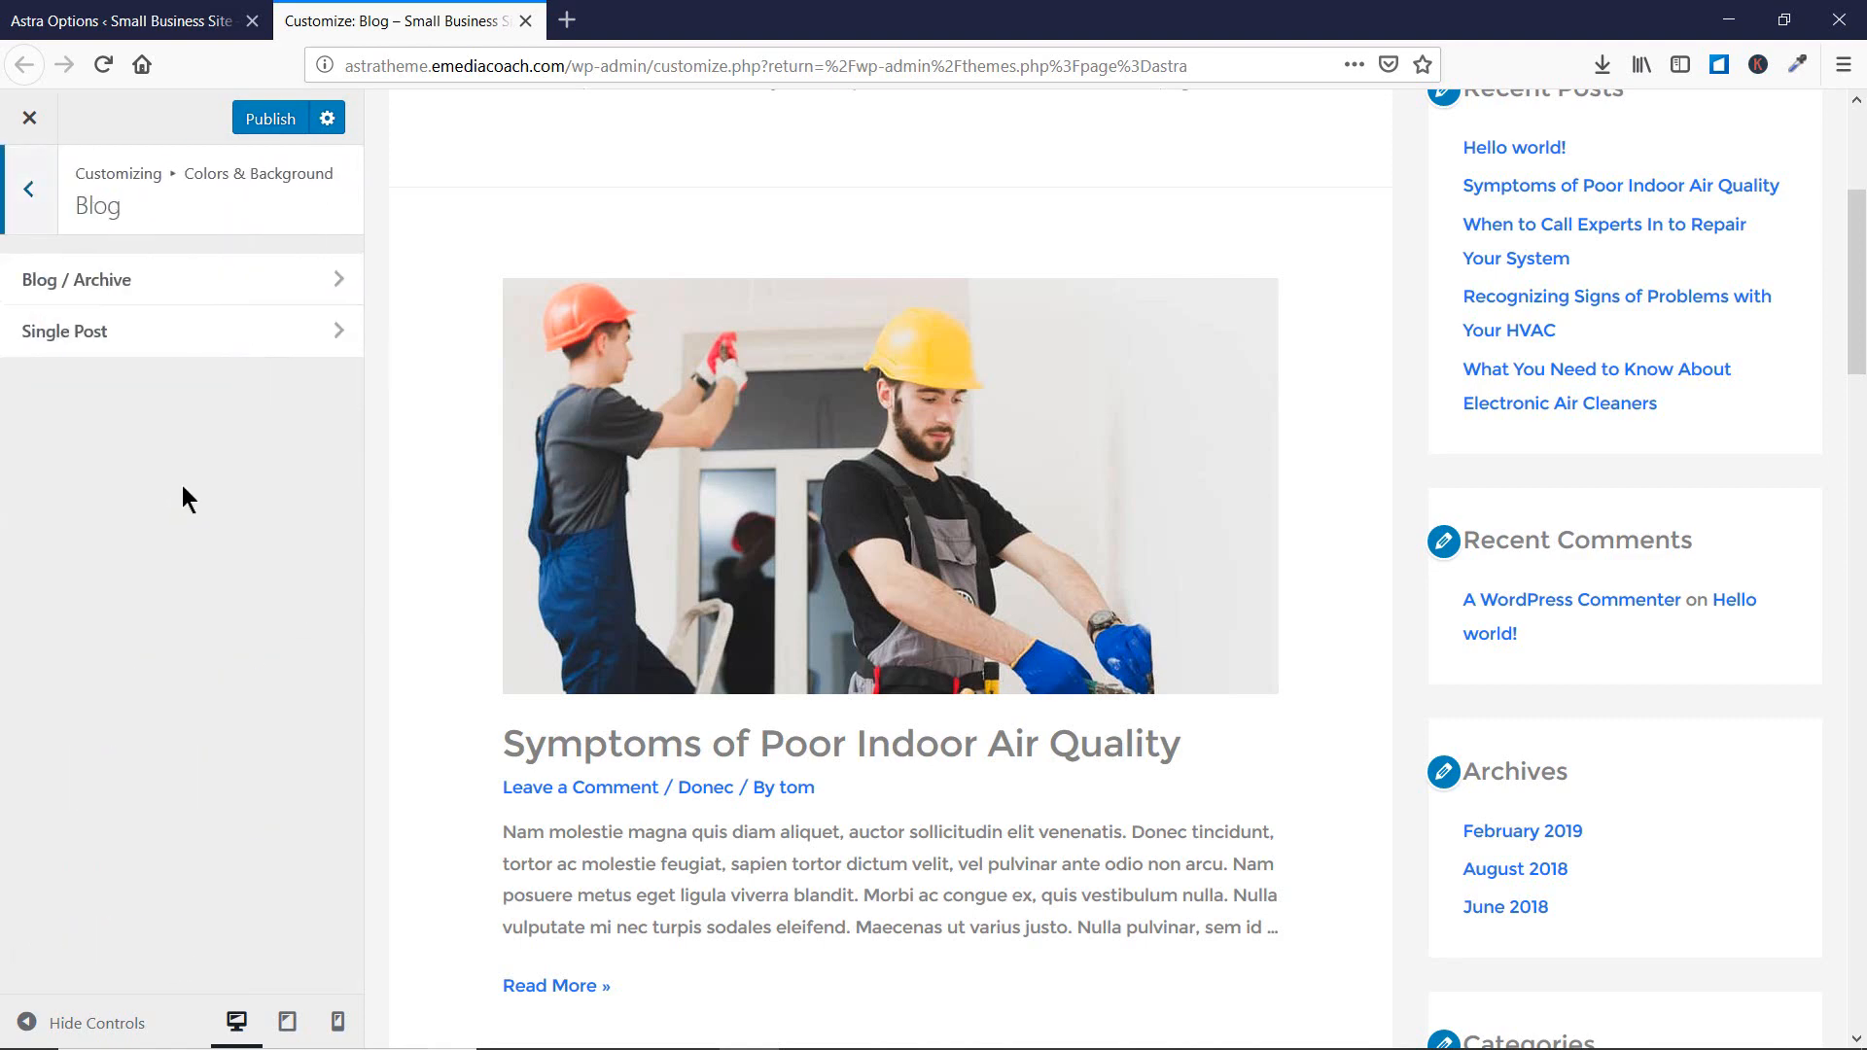
pyautogui.click(117, 280)
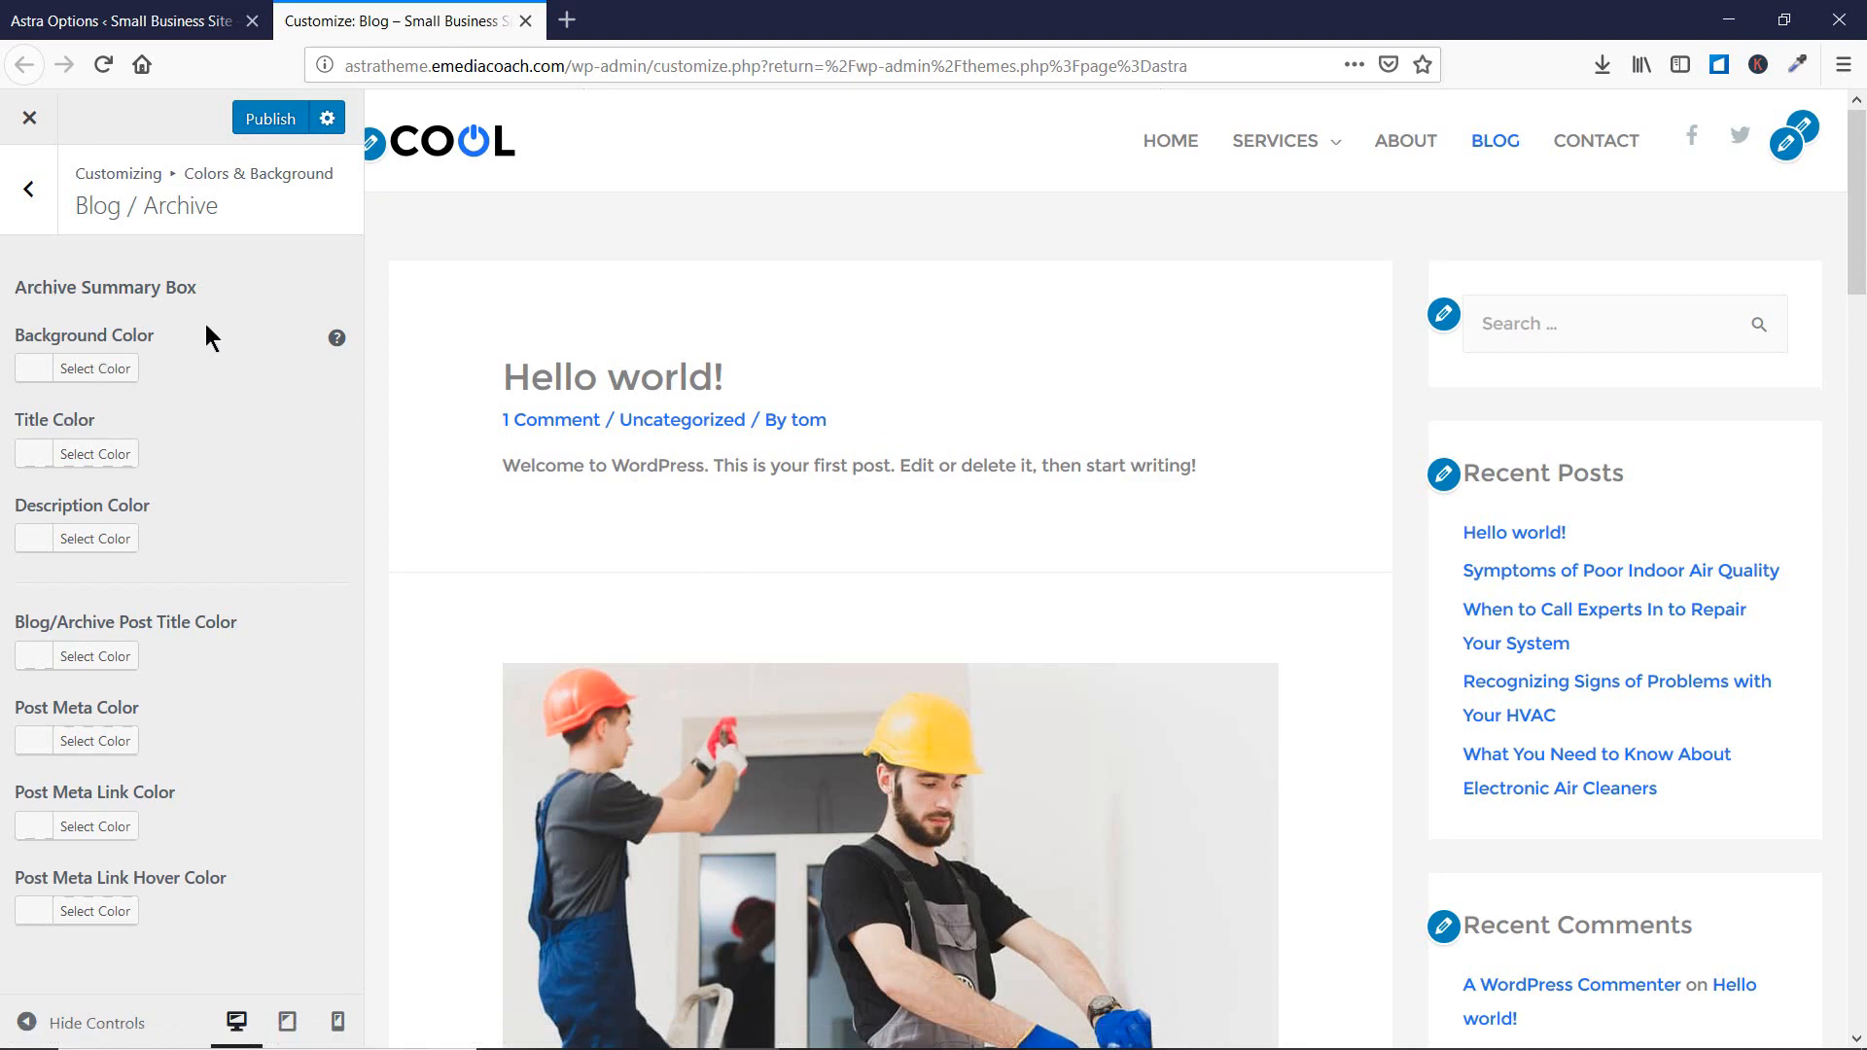
# - Set the Archive Summary Box background color to olive green #90af28 and open the February 2019 archive in the site preview
pyautogui.scroll(-6, 673, 406)
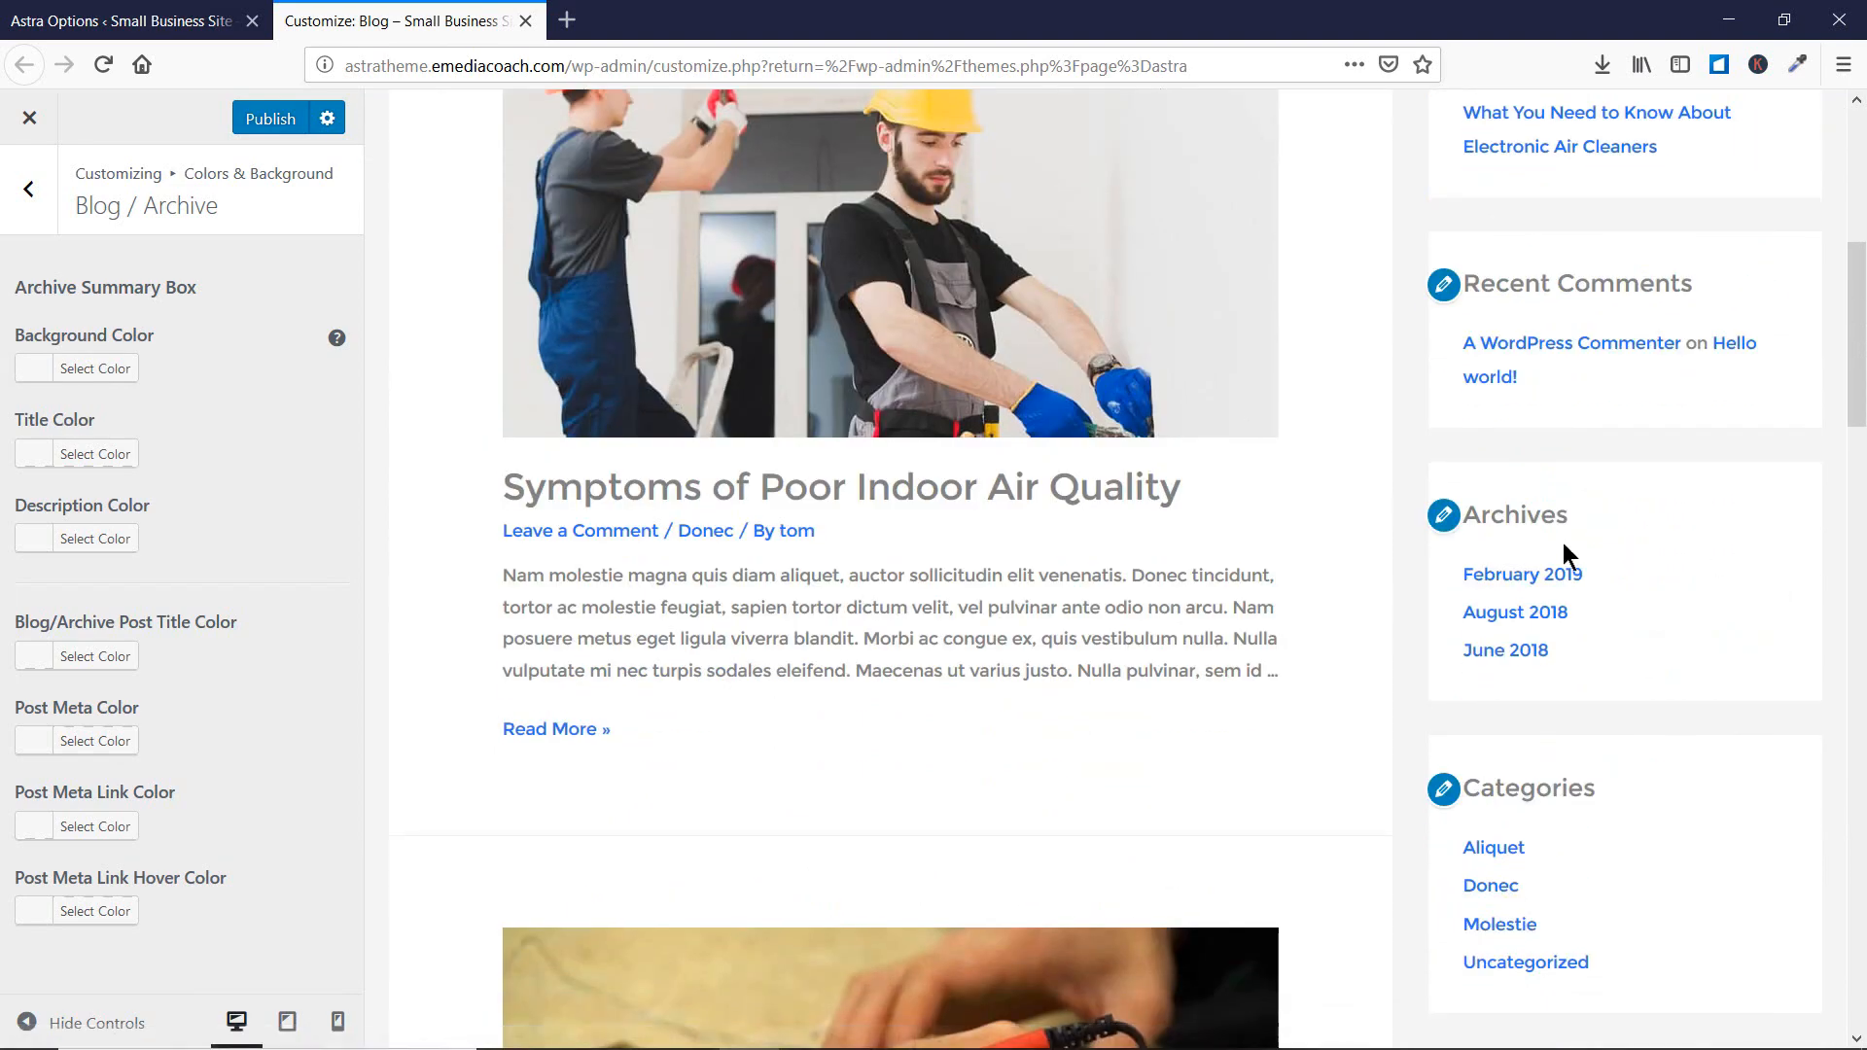
pyautogui.click(37, 365)
pyautogui.click(73, 471)
pyautogui.click(278, 308)
pyautogui.click(1502, 581)
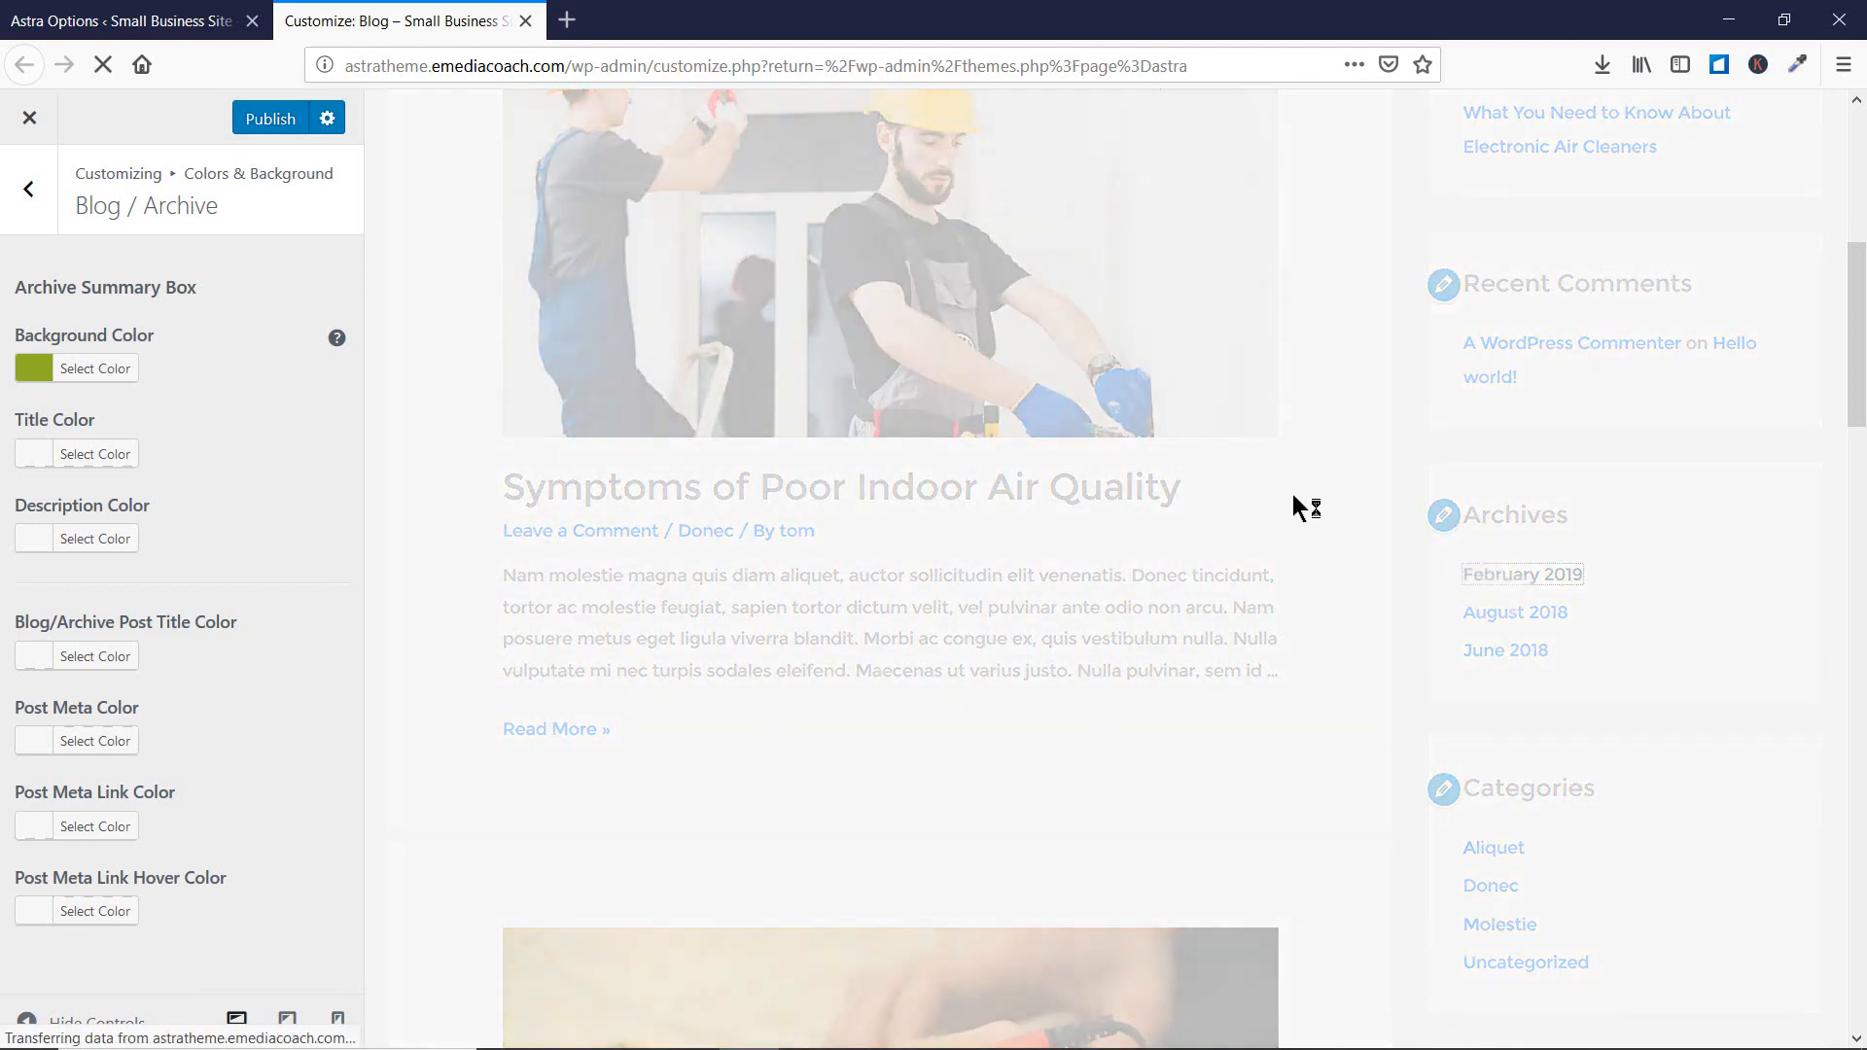
# - Try a teal background color for the Archive Summary Box, and clear that color setting
pyautogui.click(24, 379)
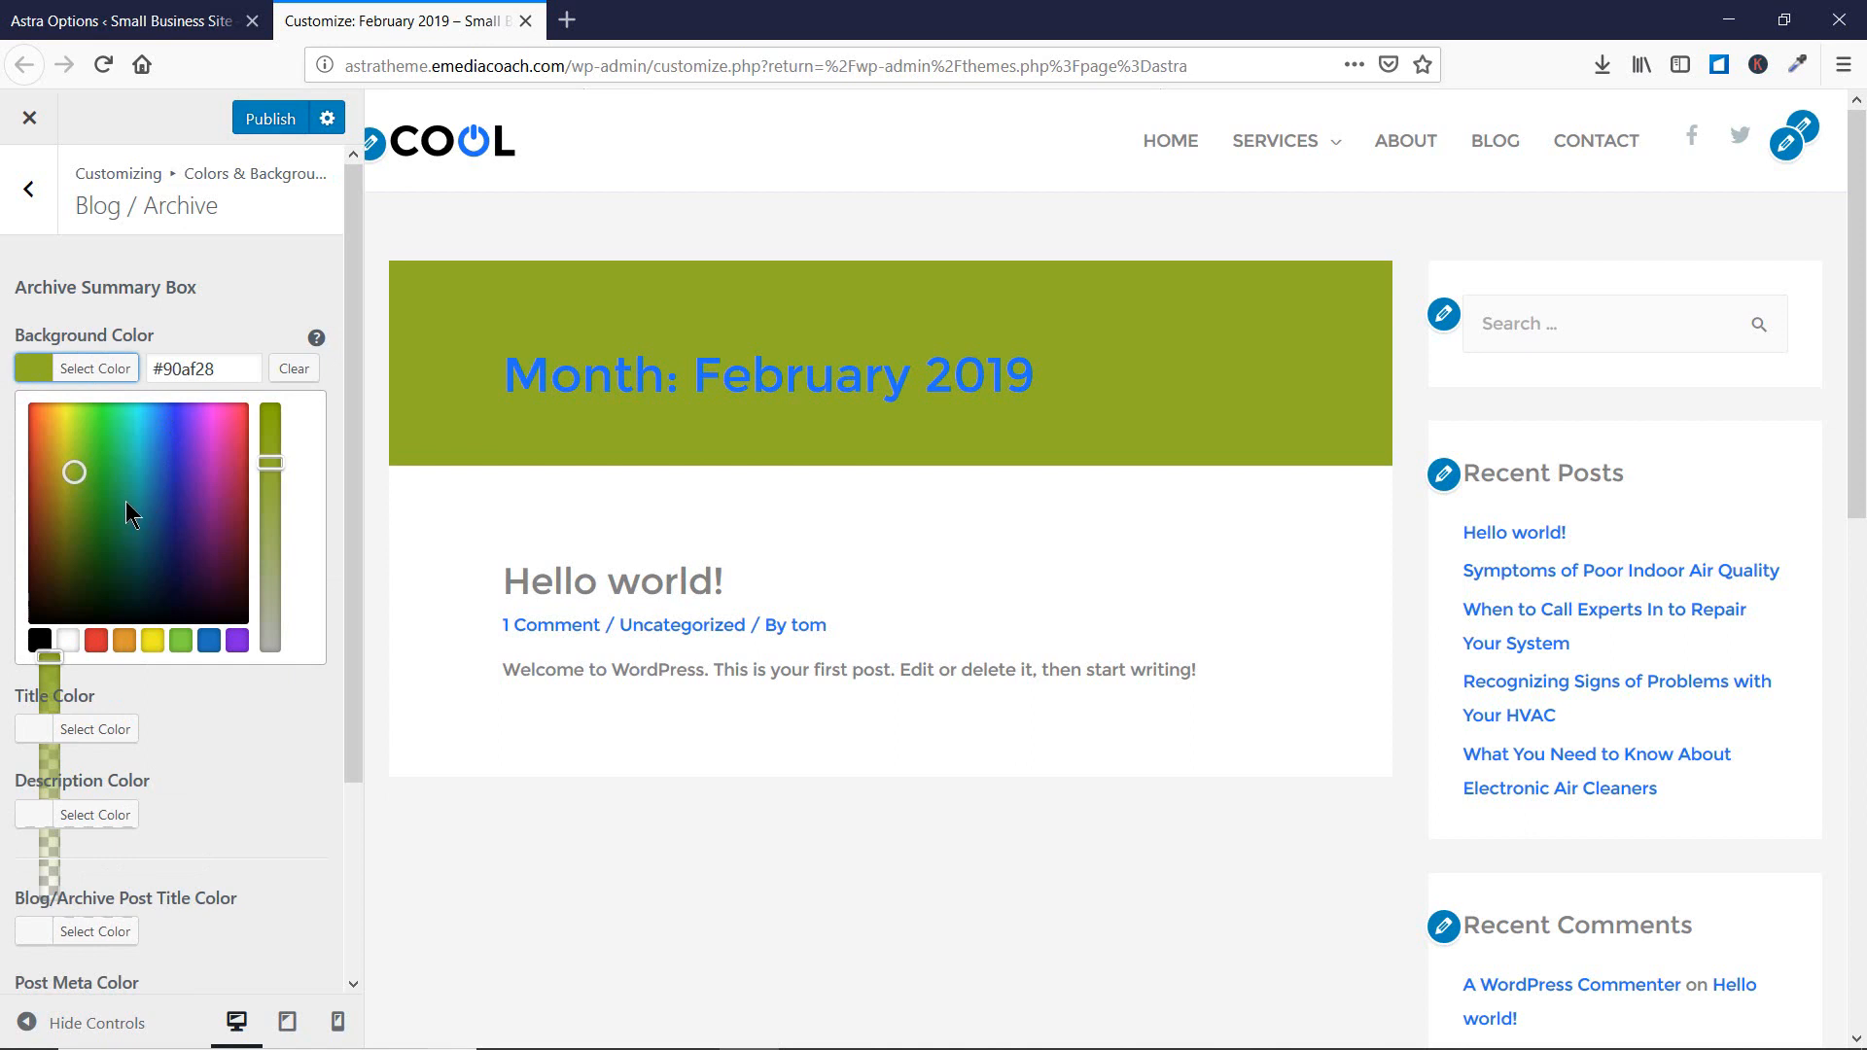
pyautogui.click(137, 465)
pyautogui.click(208, 315)
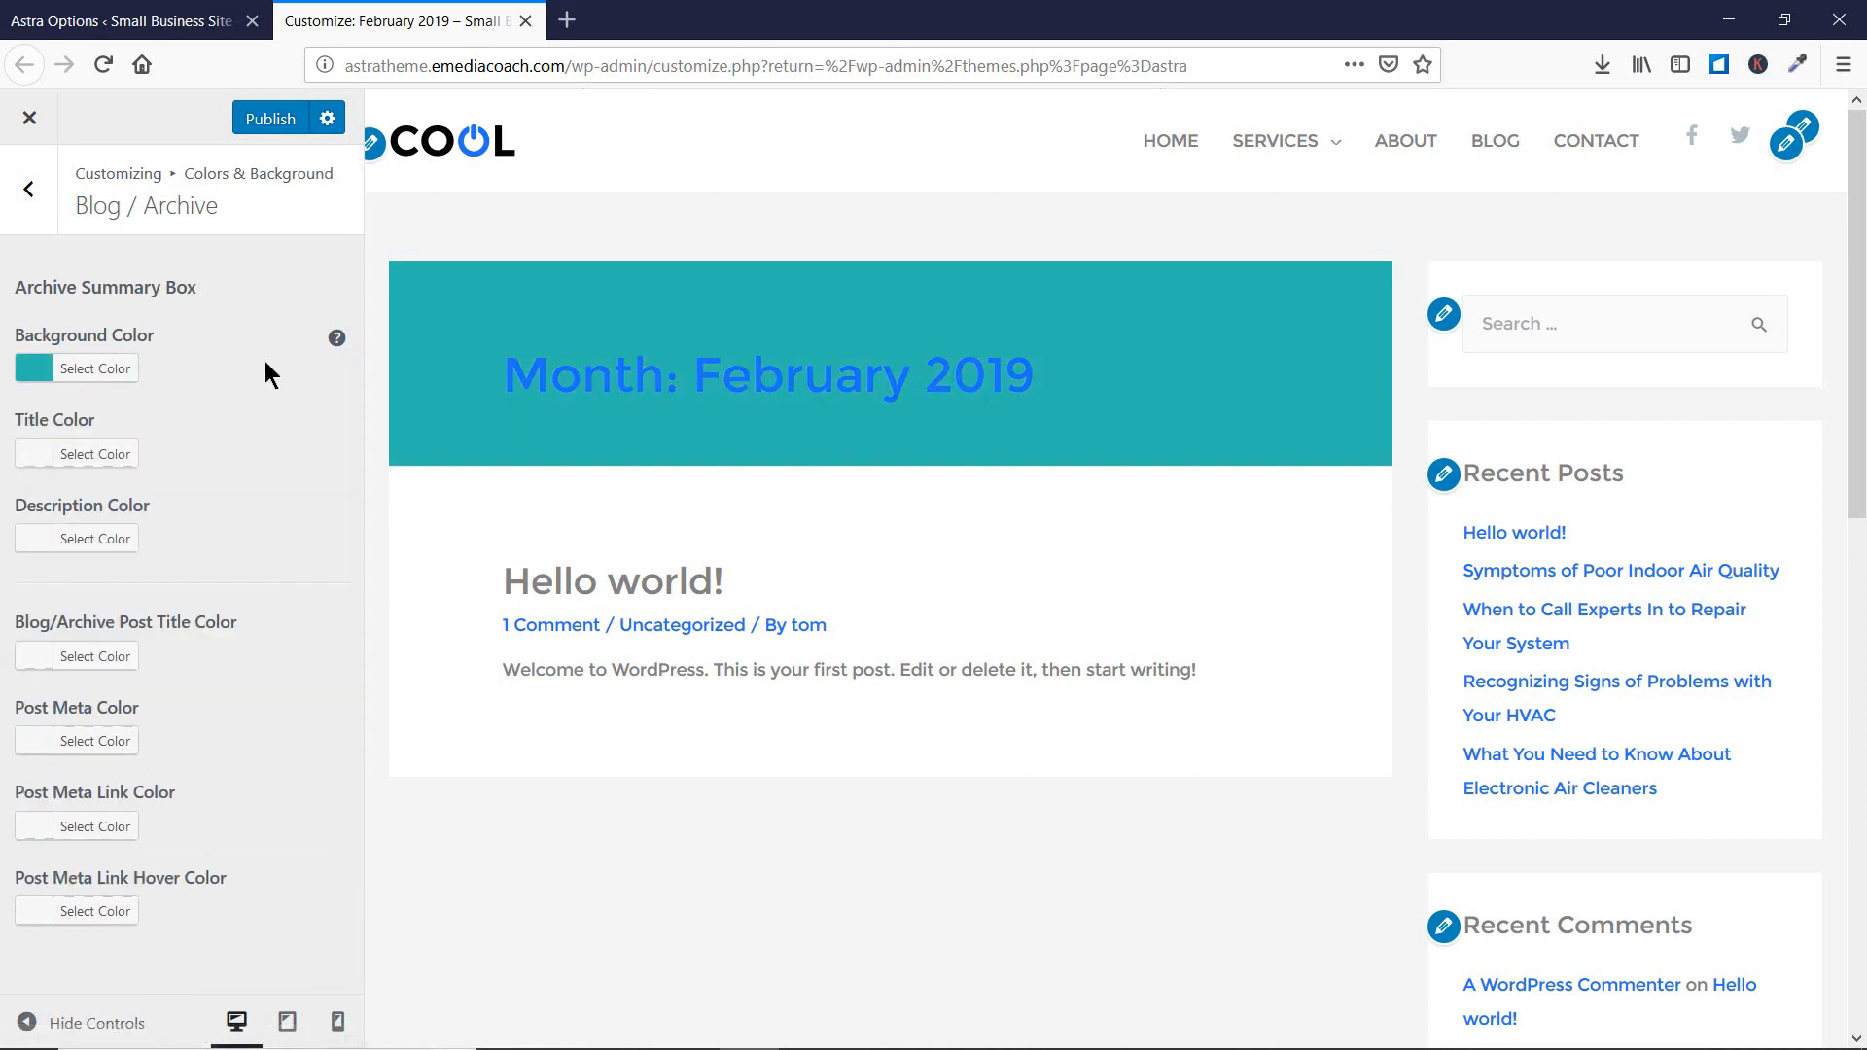
pyautogui.click(116, 370)
pyautogui.click(291, 368)
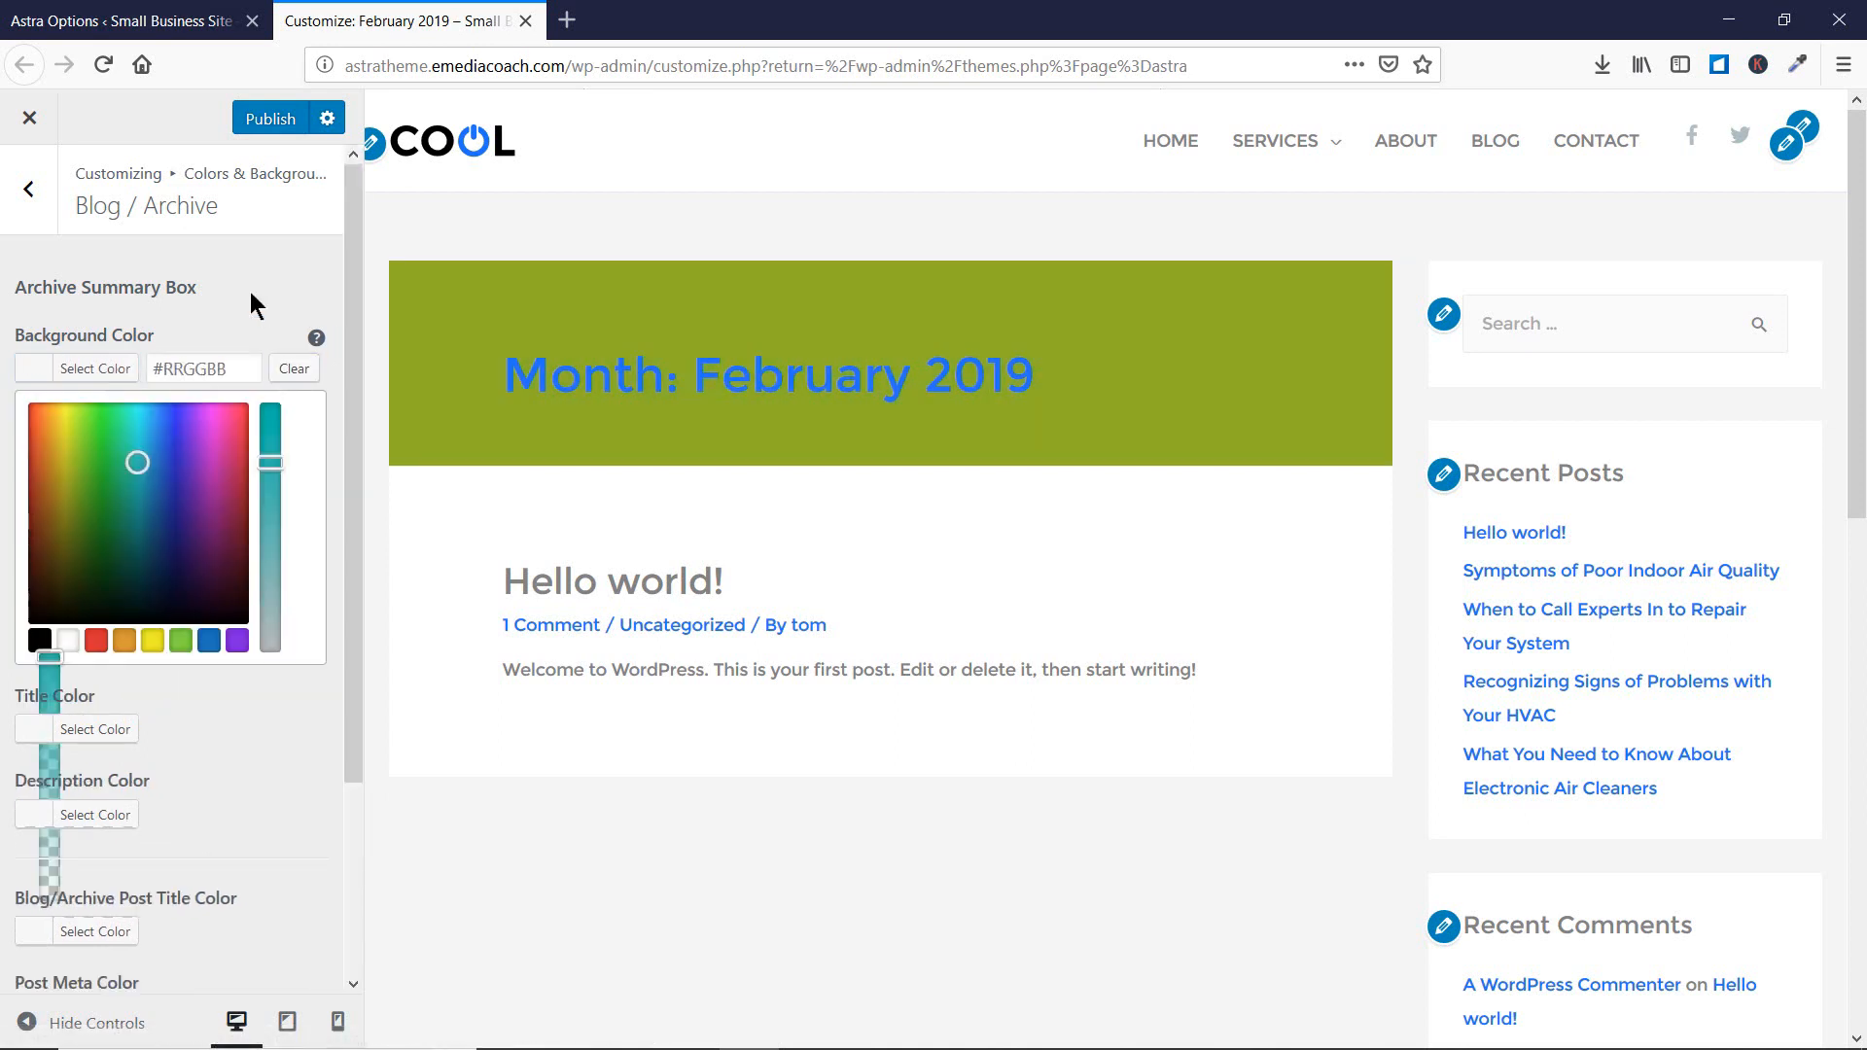
pyautogui.click(250, 297)
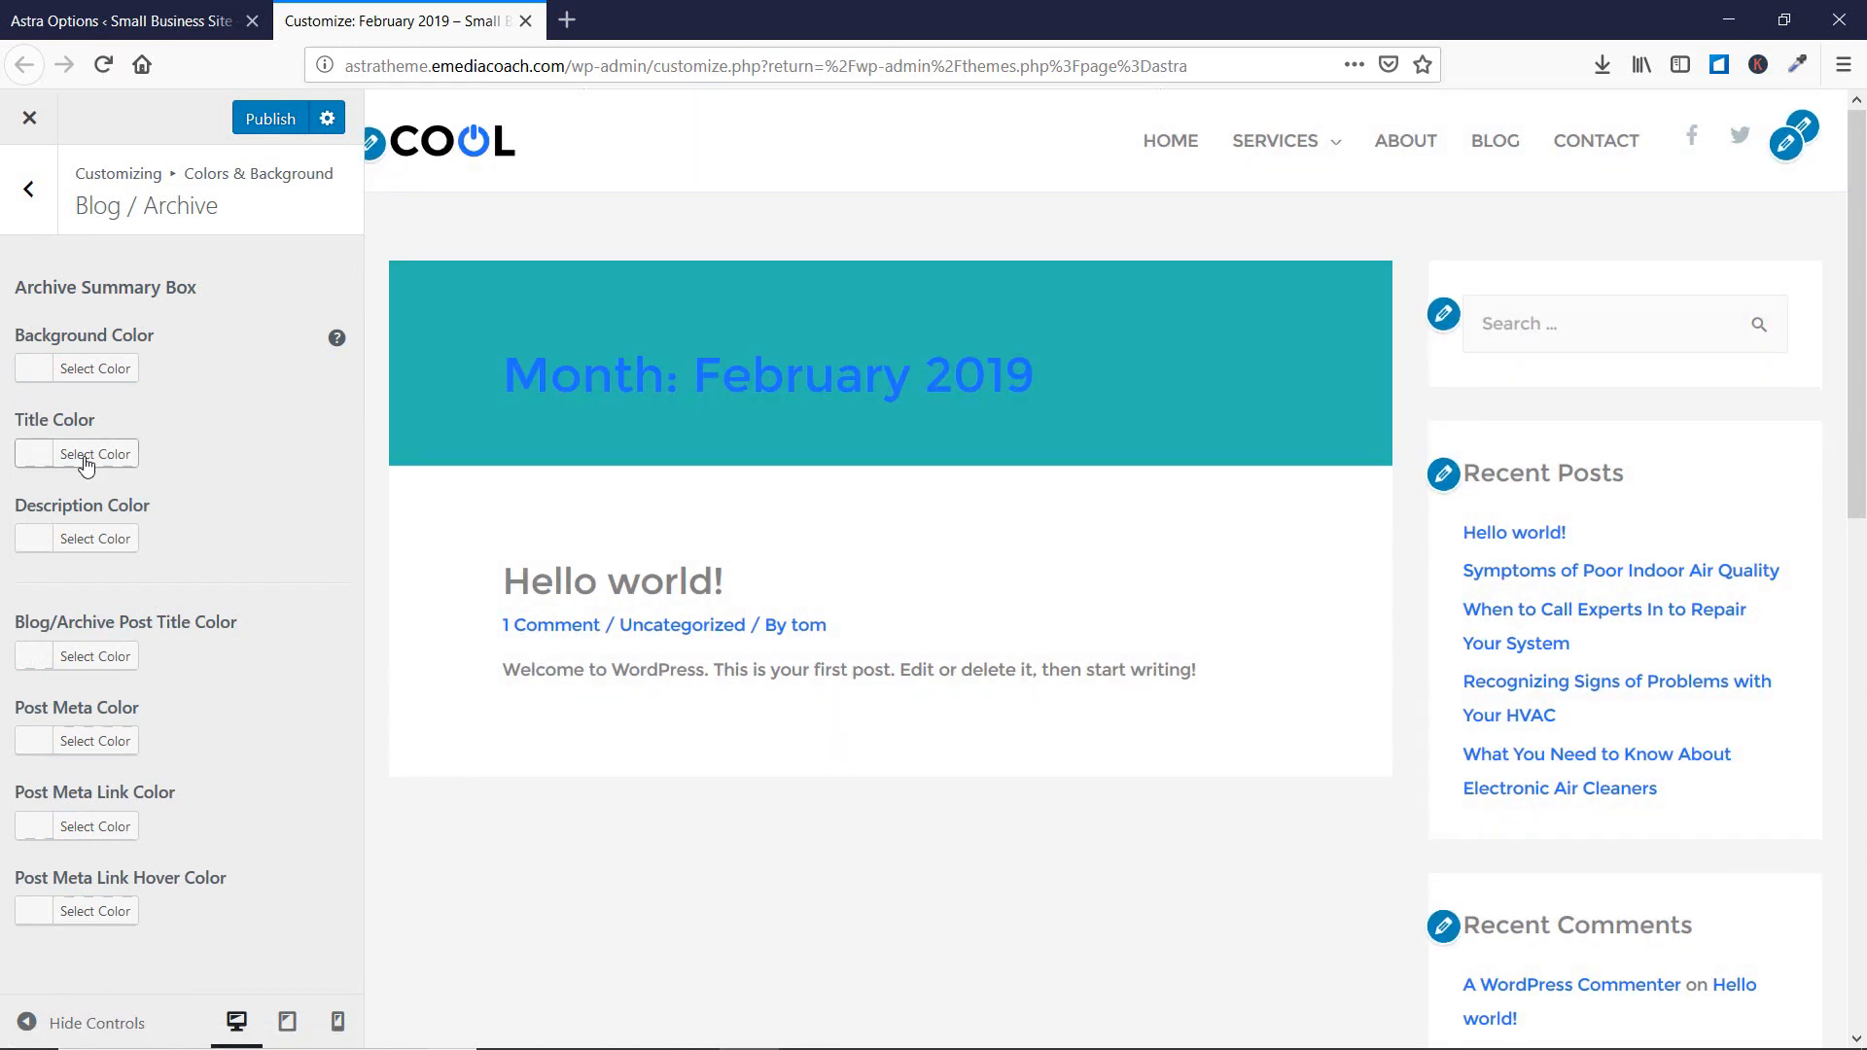
# - Set the Archive Summary Box title color to black
pyautogui.click(86, 457)
pyautogui.moveTo(267, 541); pyautogui.dragTo(277, 589)
pyautogui.click(280, 401)
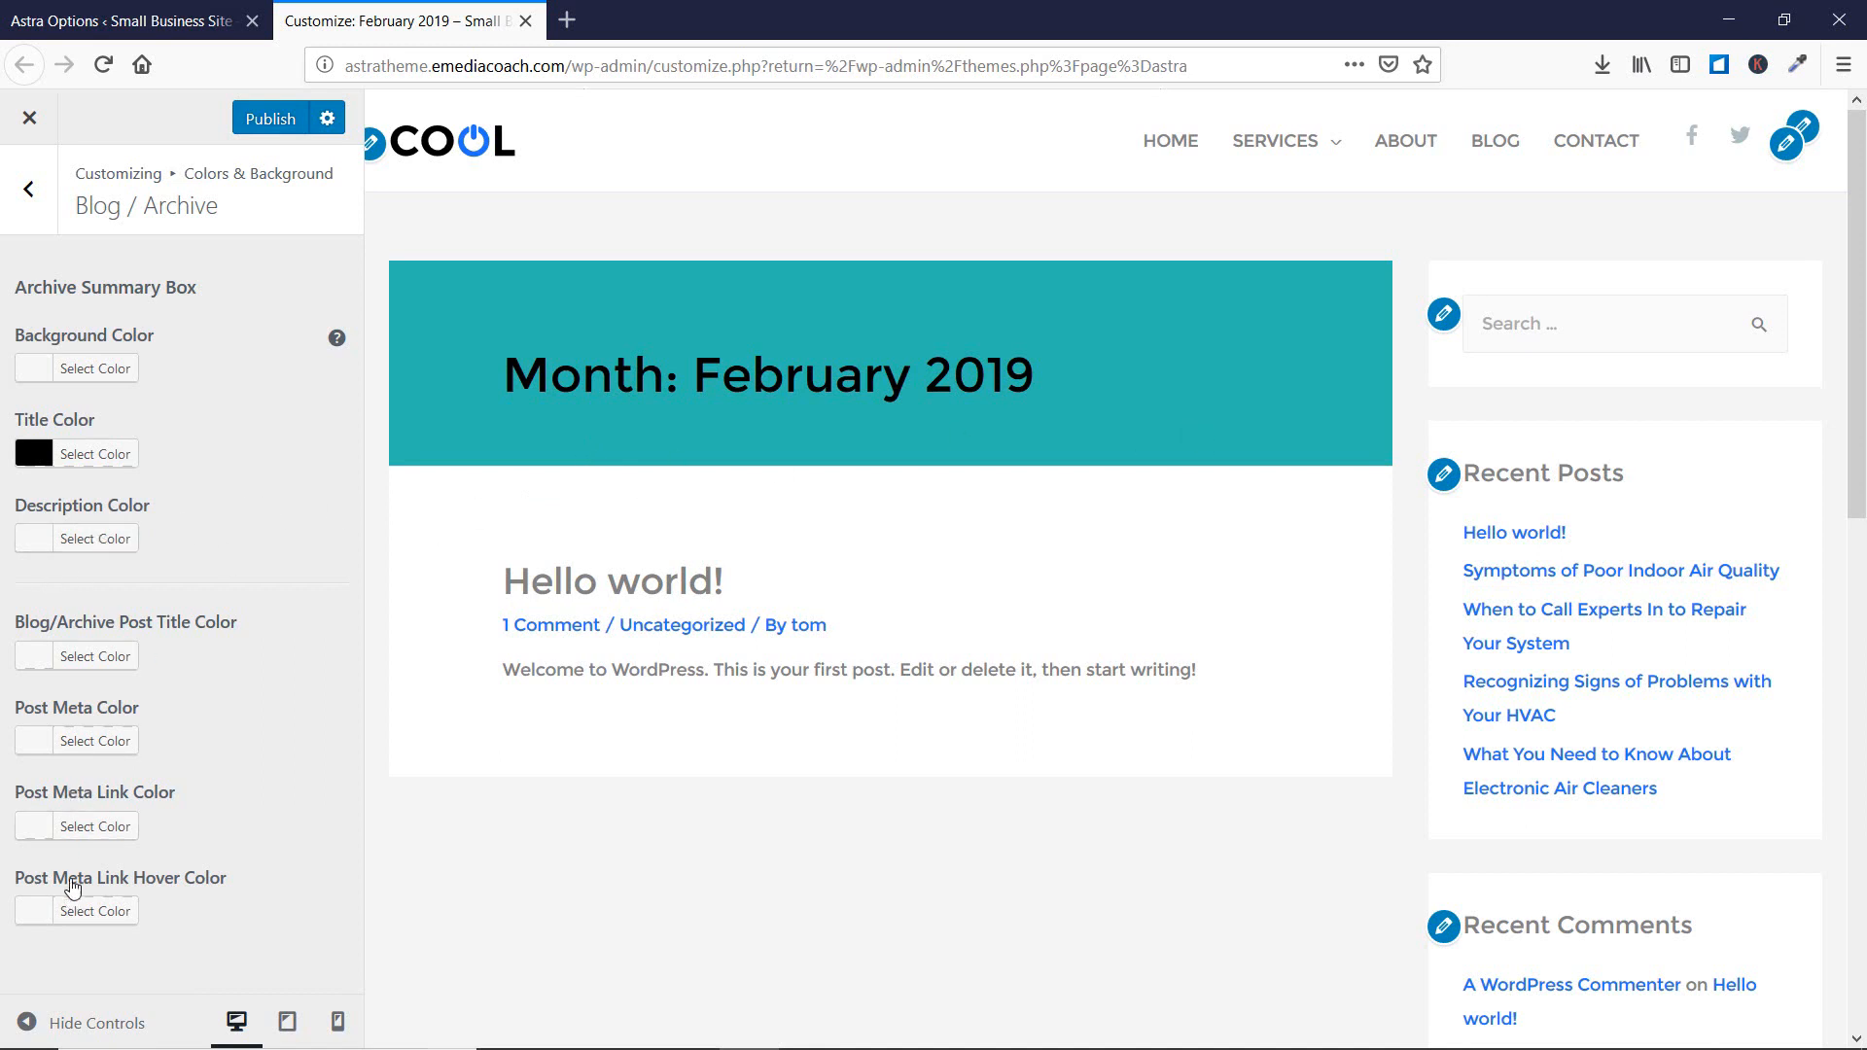
# - Set the Blog/Archive Post Title Color to a dark green
pyautogui.click(75, 661)
pyautogui.click(105, 773)
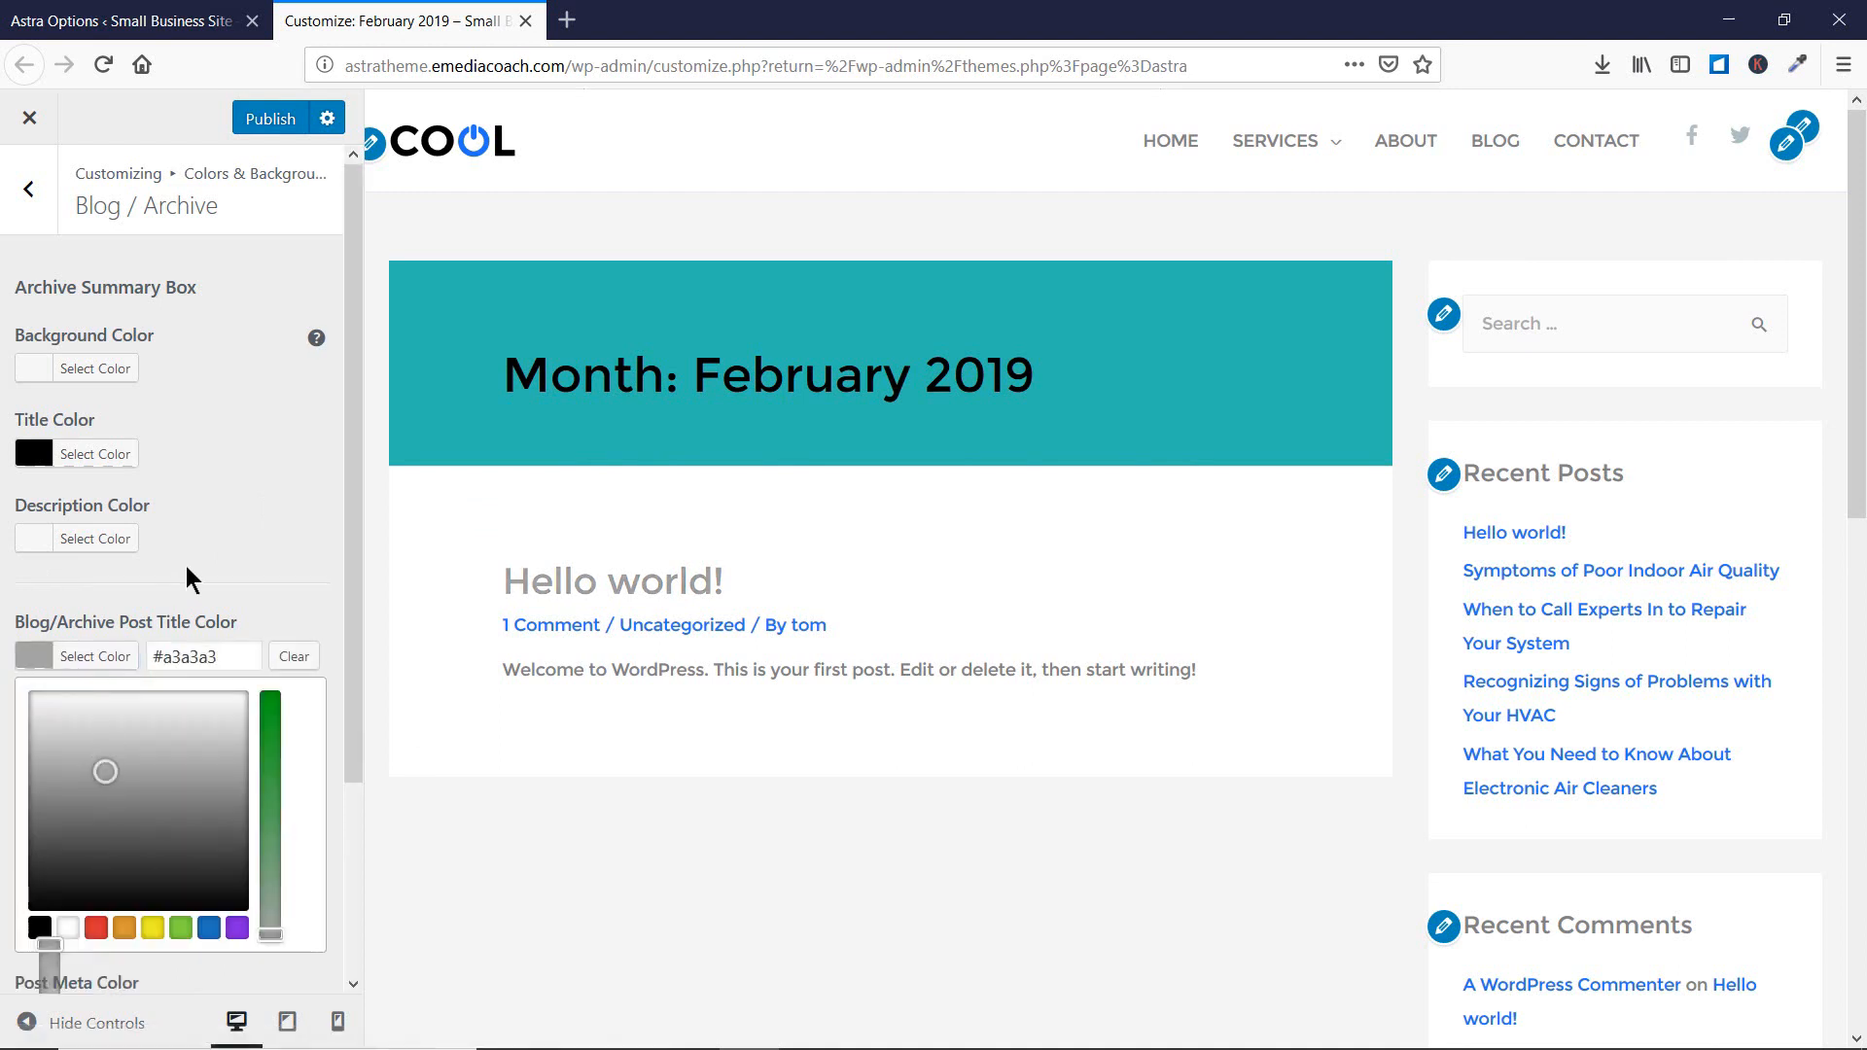
pyautogui.moveTo(270, 721); pyautogui.dragTo(271, 689)
pyautogui.click(261, 587)
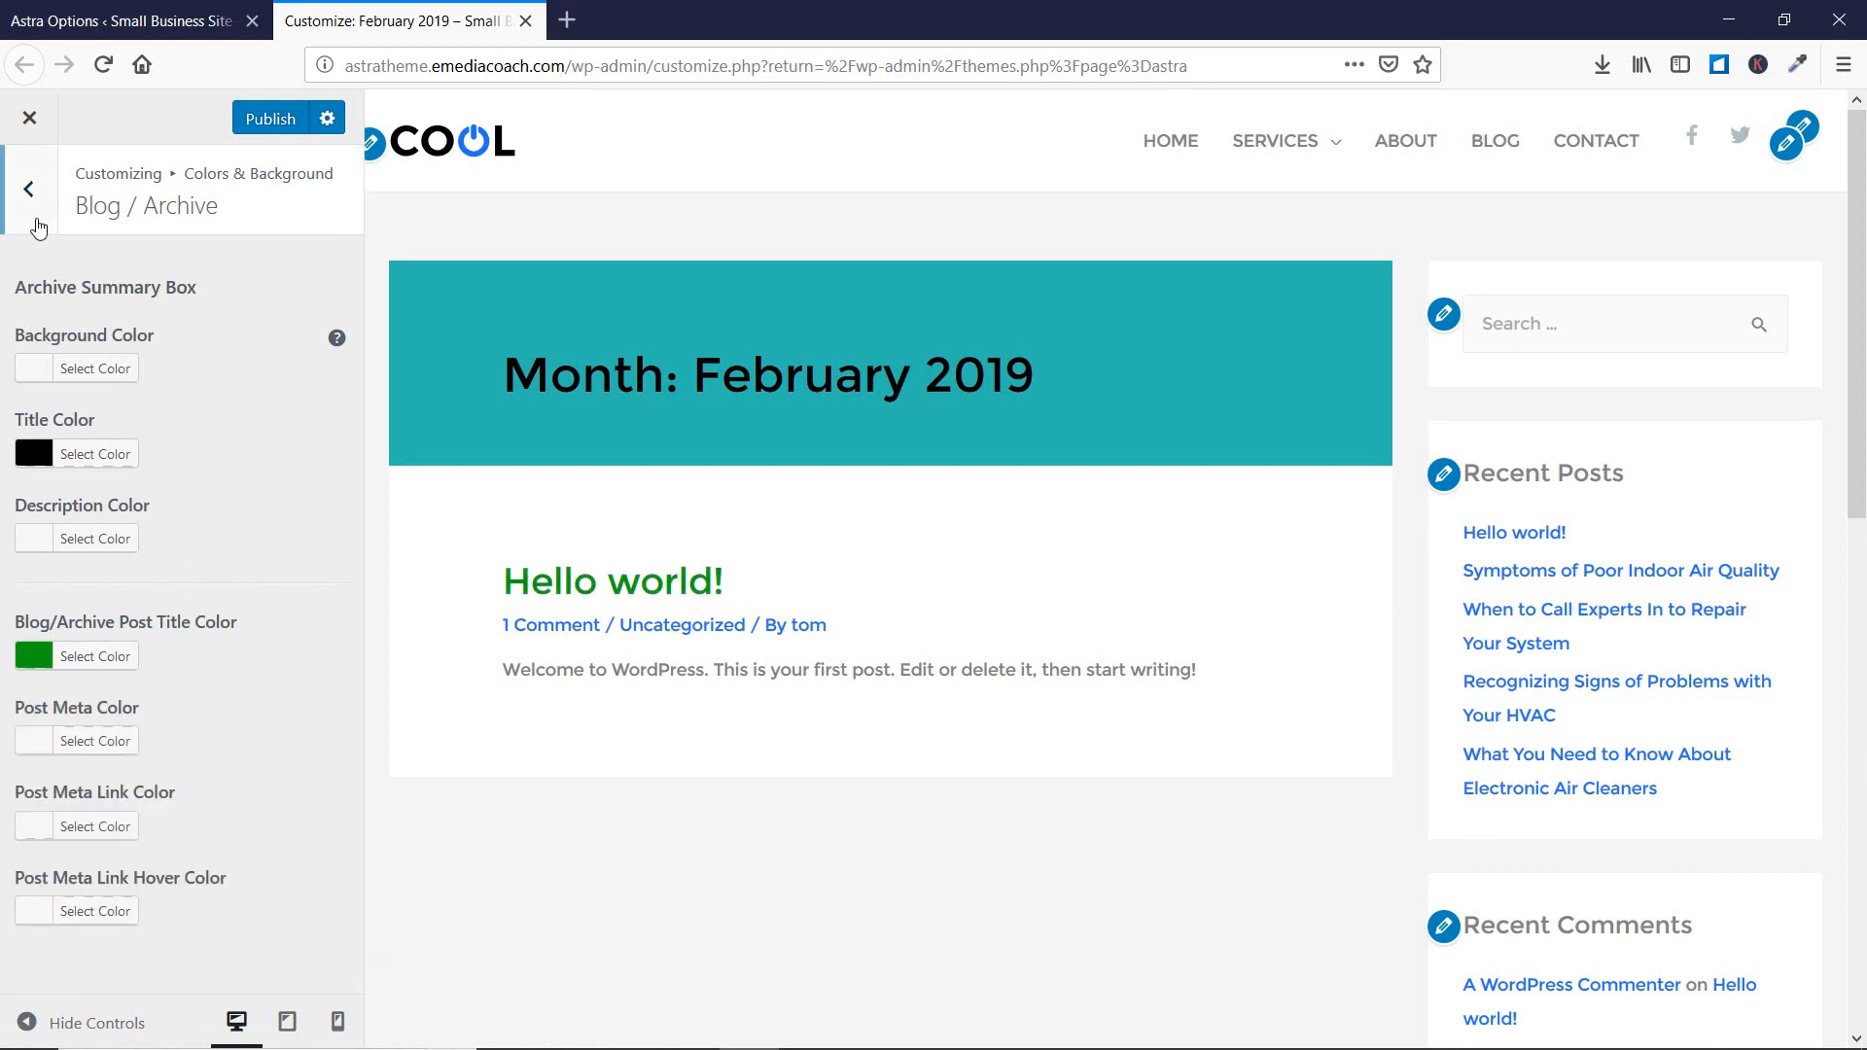
# - Open the Sidebar options under Colors & Background and look over the sidebar widgets on the Blog page
pyautogui.click(28, 189)
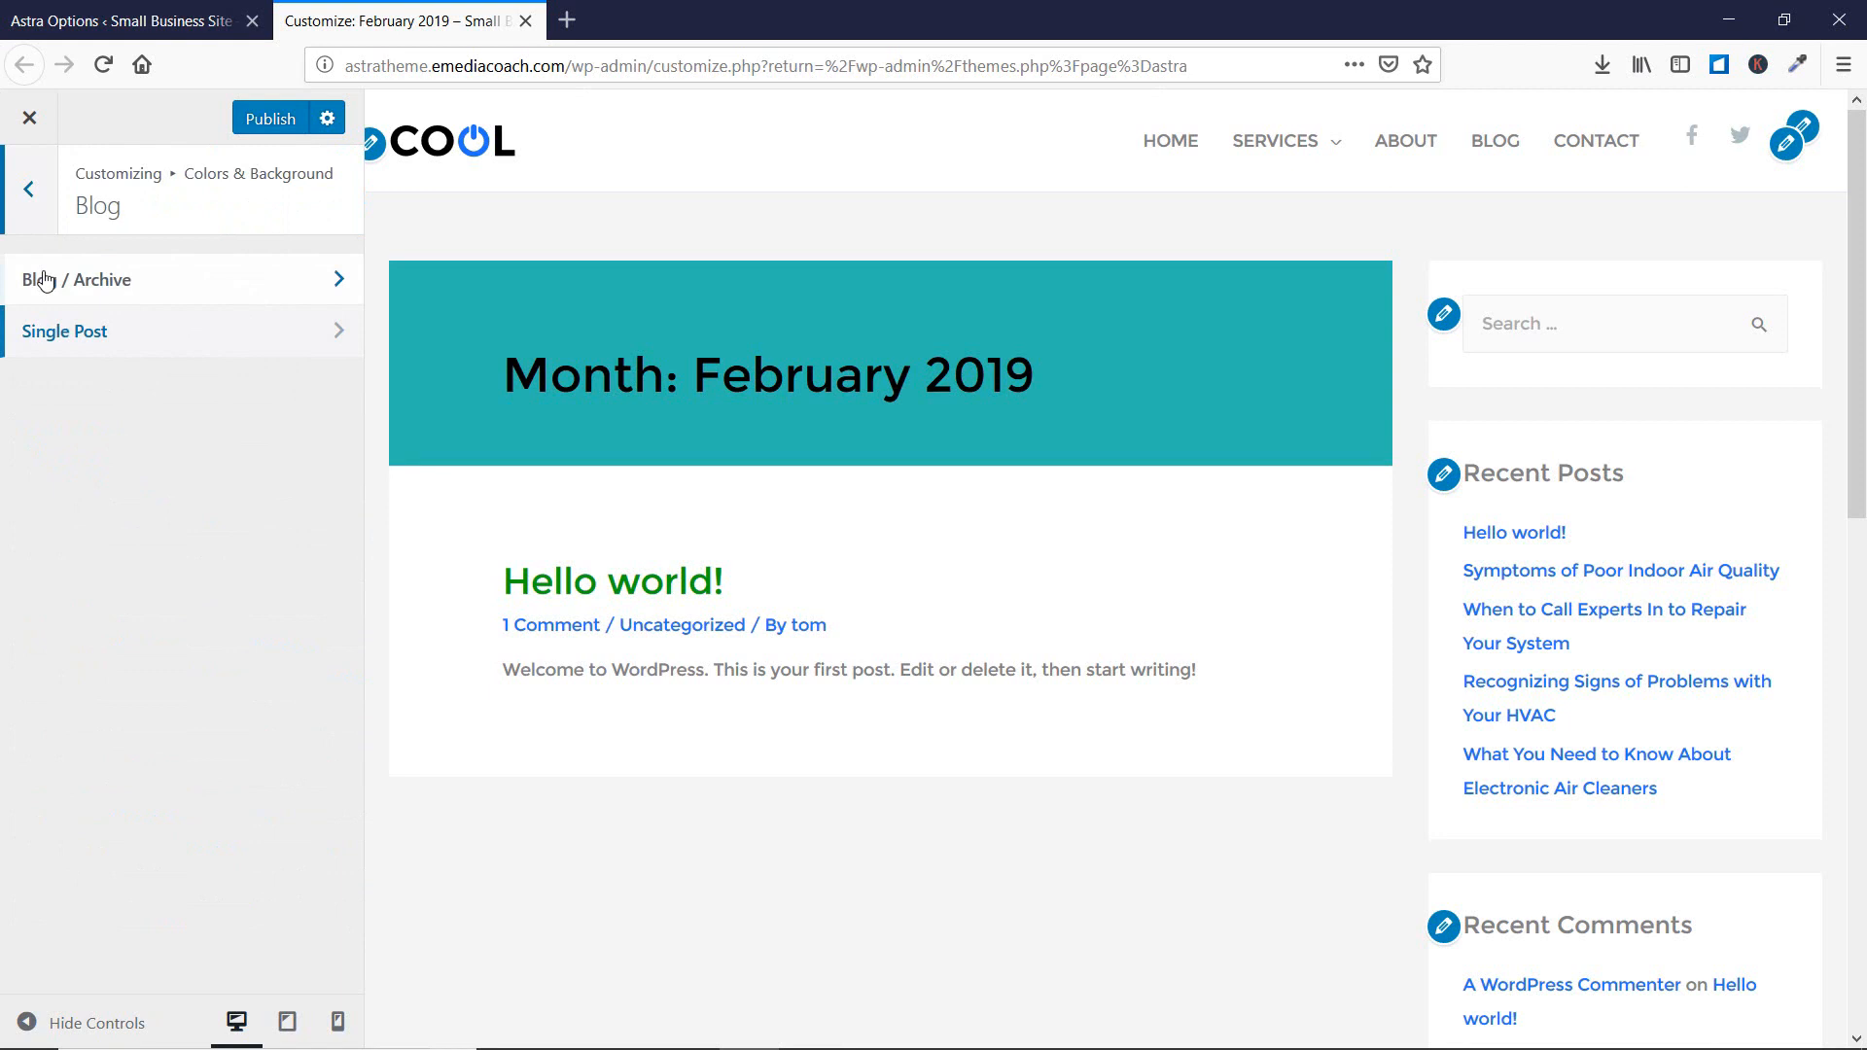
pyautogui.click(29, 209)
pyautogui.click(260, 556)
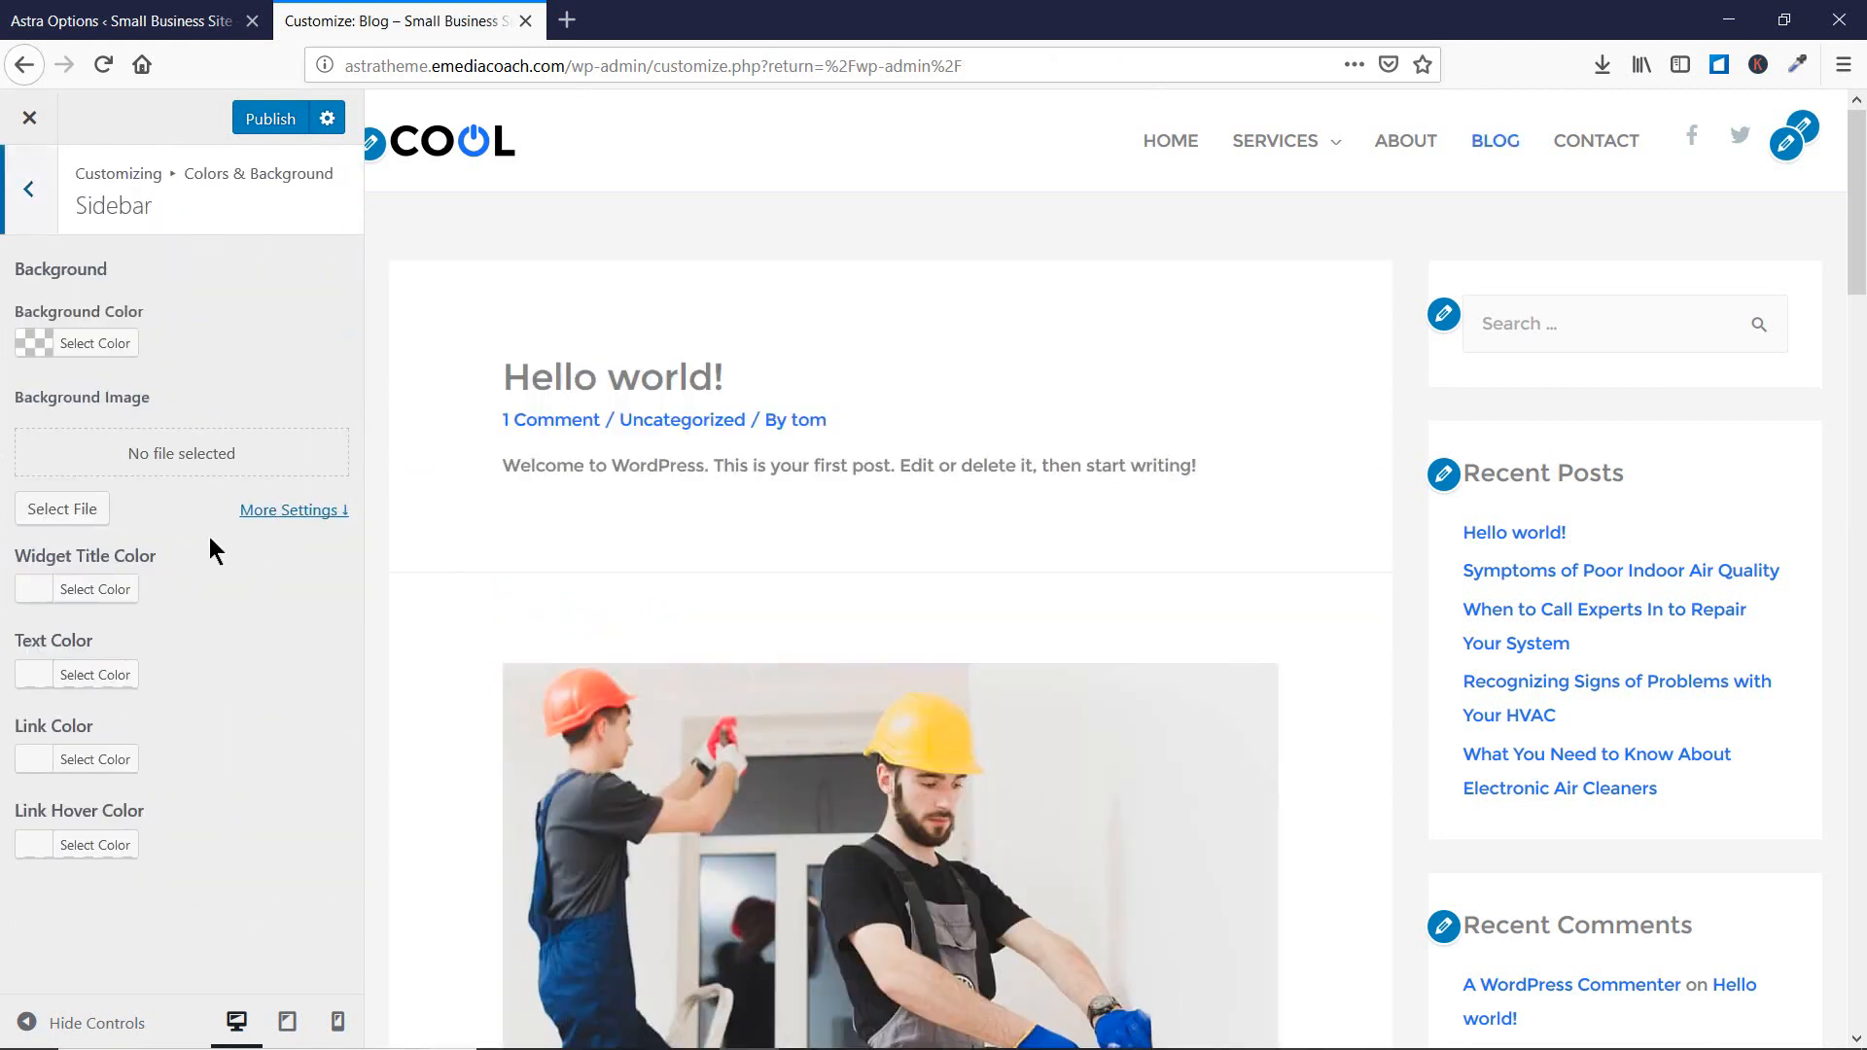
pyautogui.scroll(-9, 1700, 453)
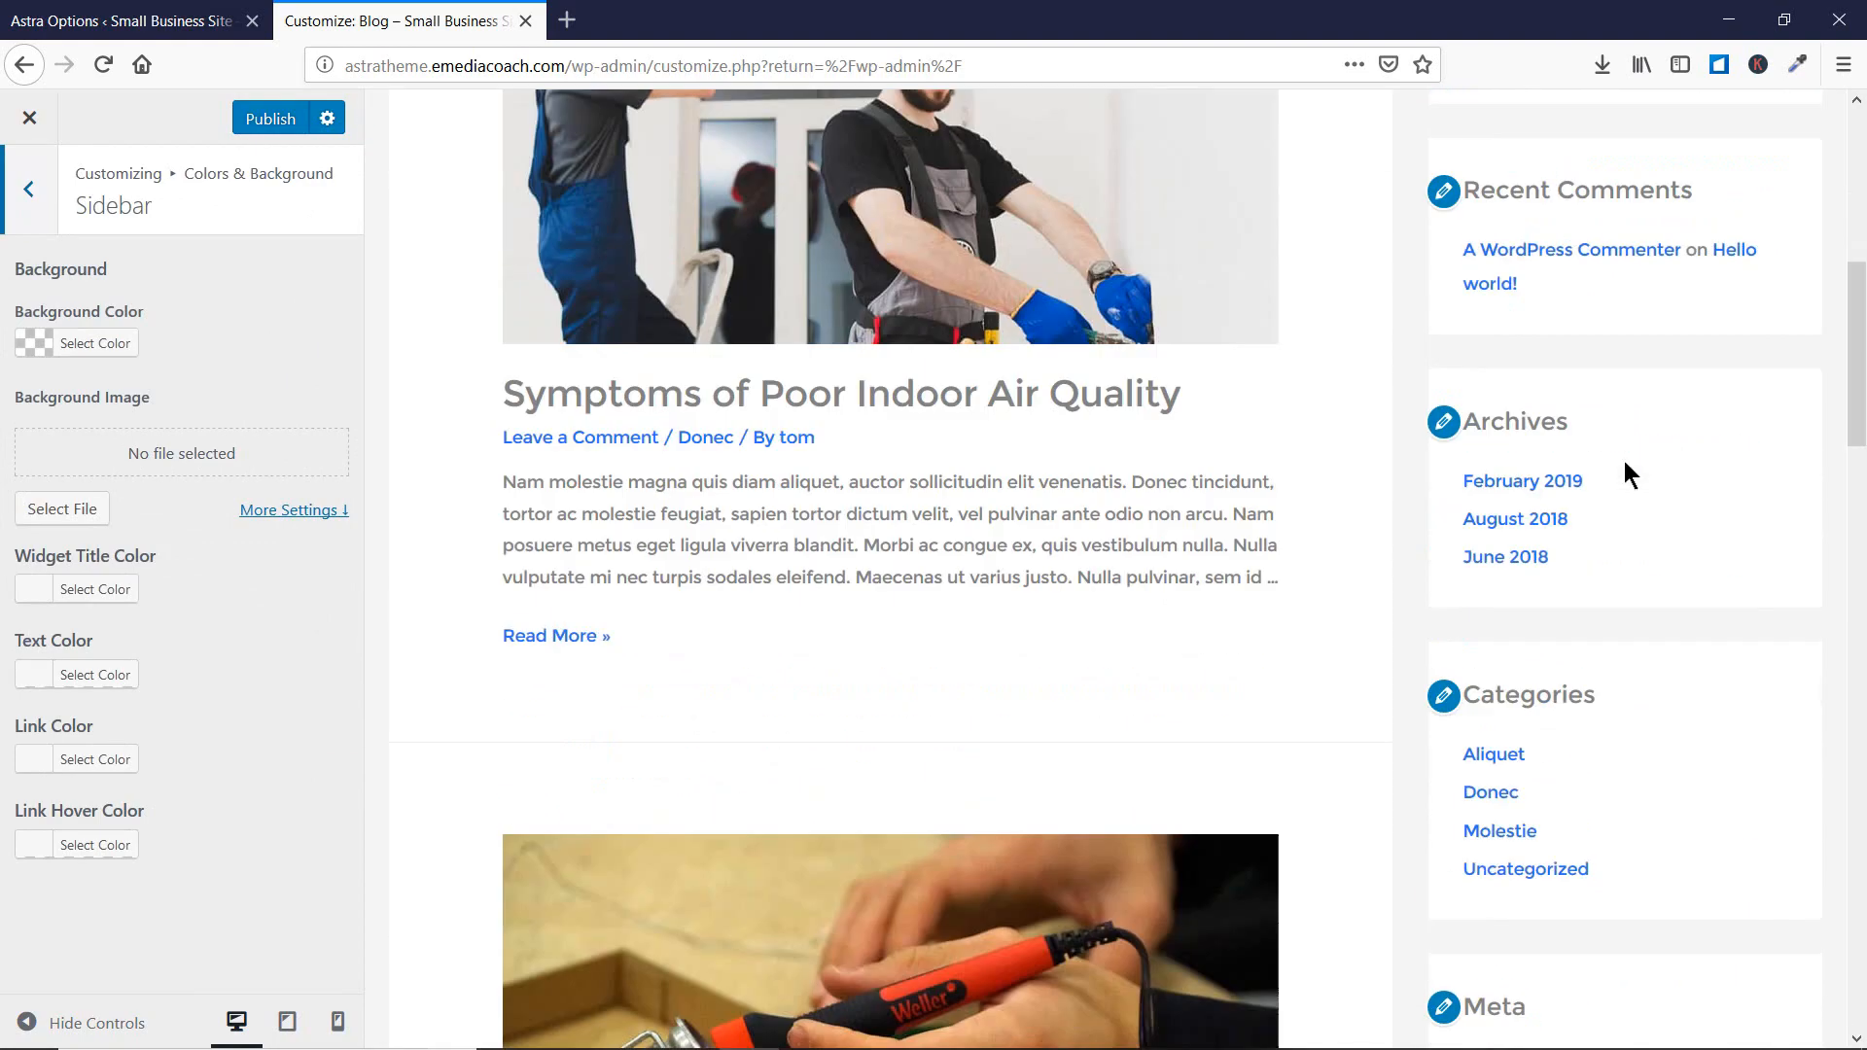
pyautogui.scroll(10, 1630, 577)
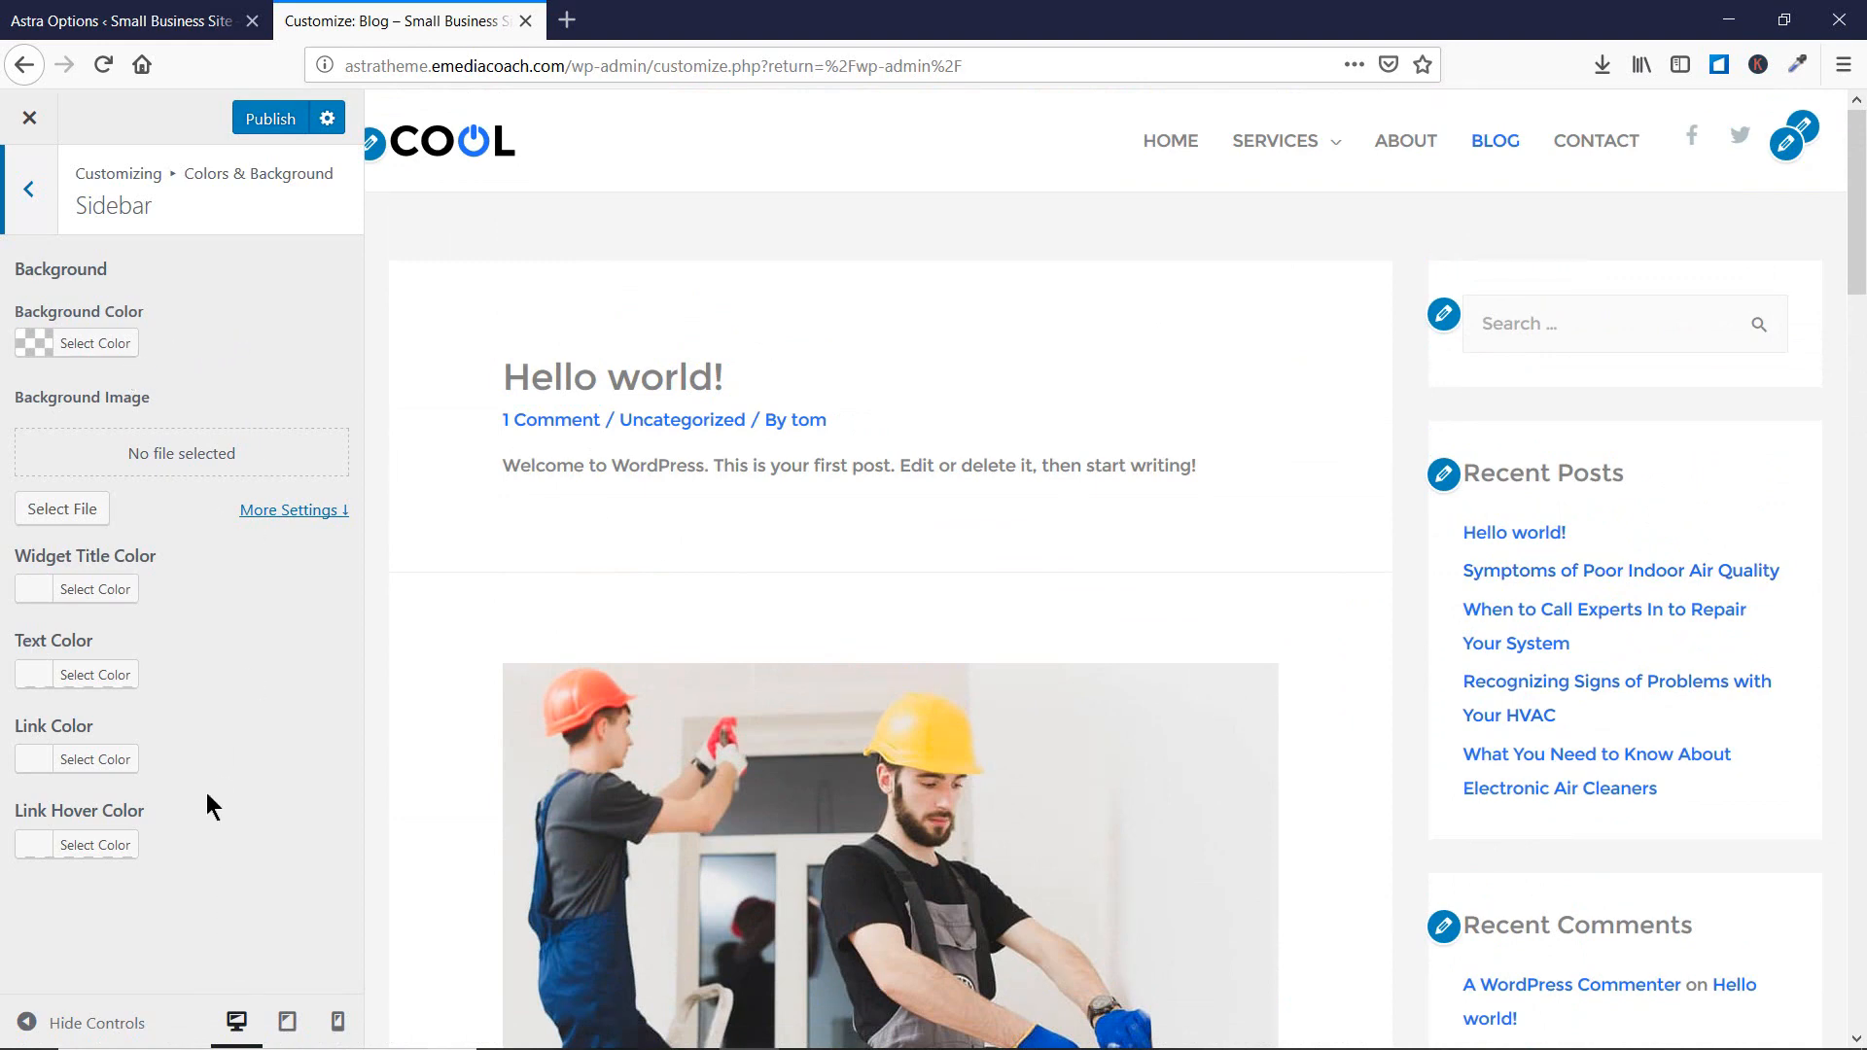
pyautogui.scroll(-3, 760, 535)
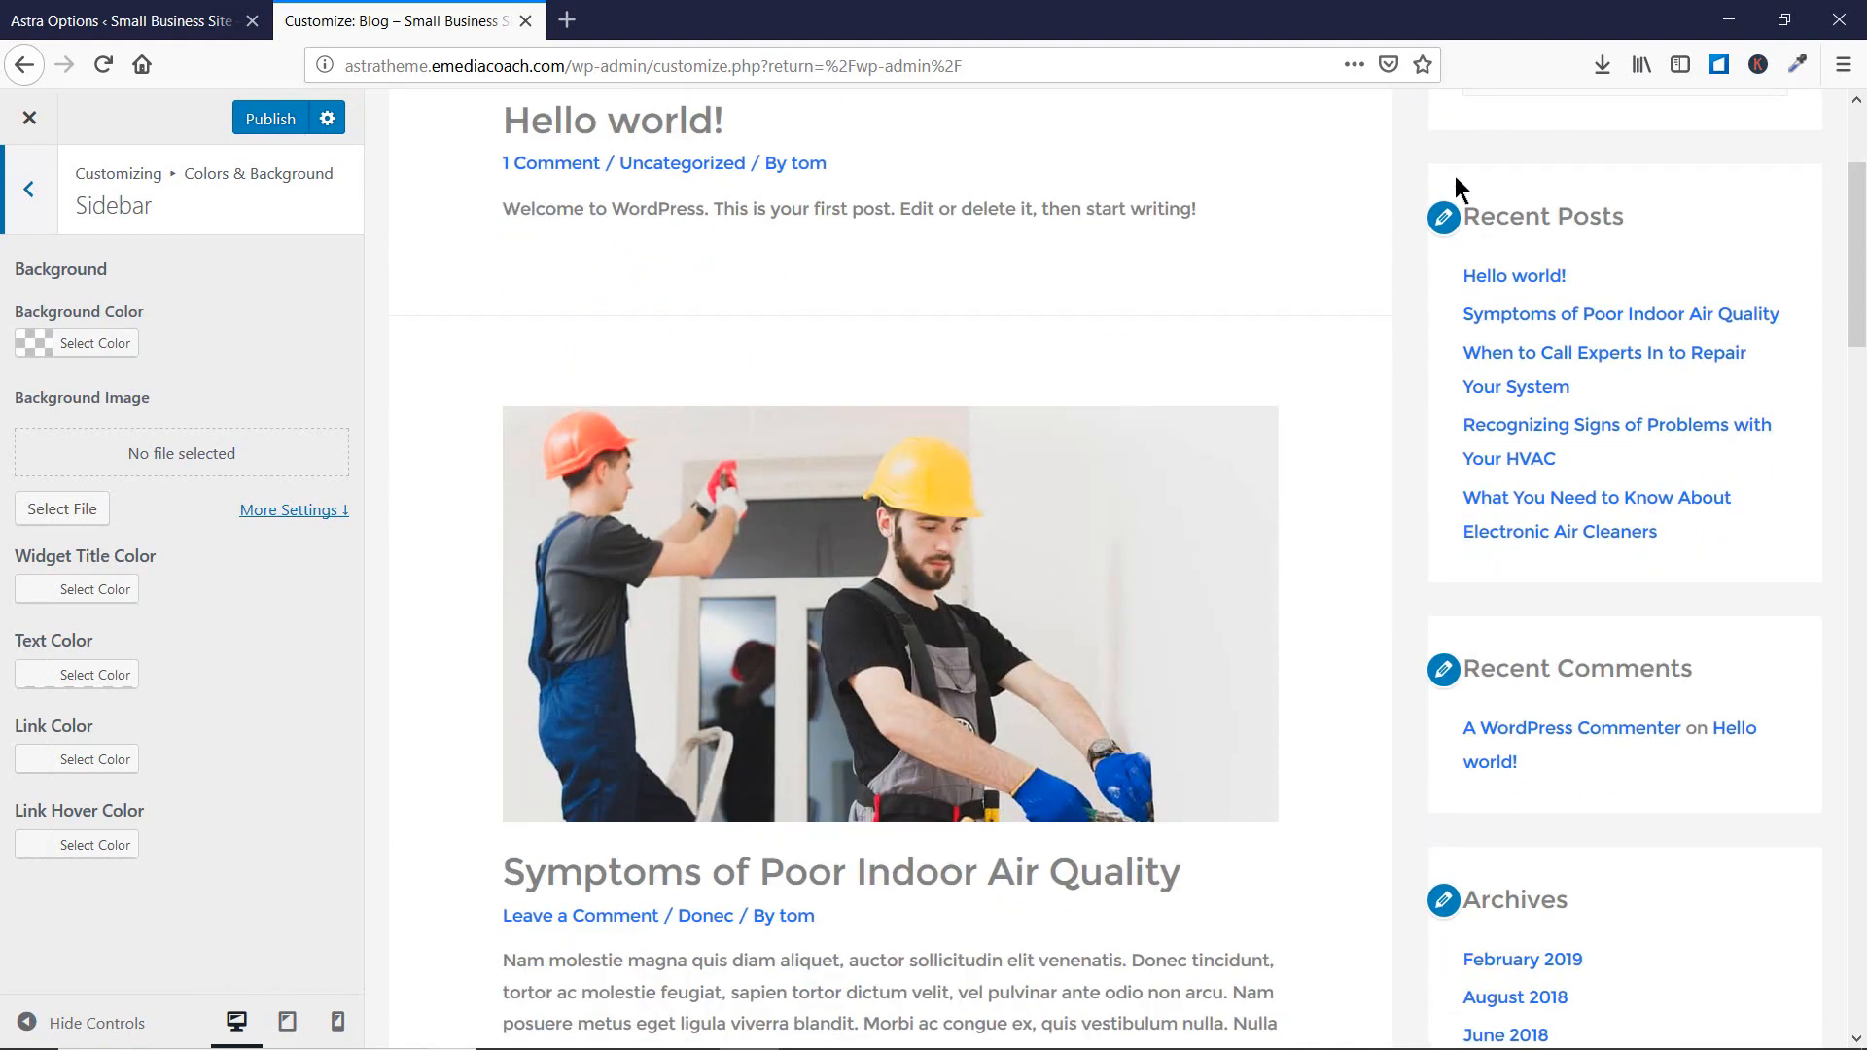
pyautogui.scroll(-7, 1517, 389)
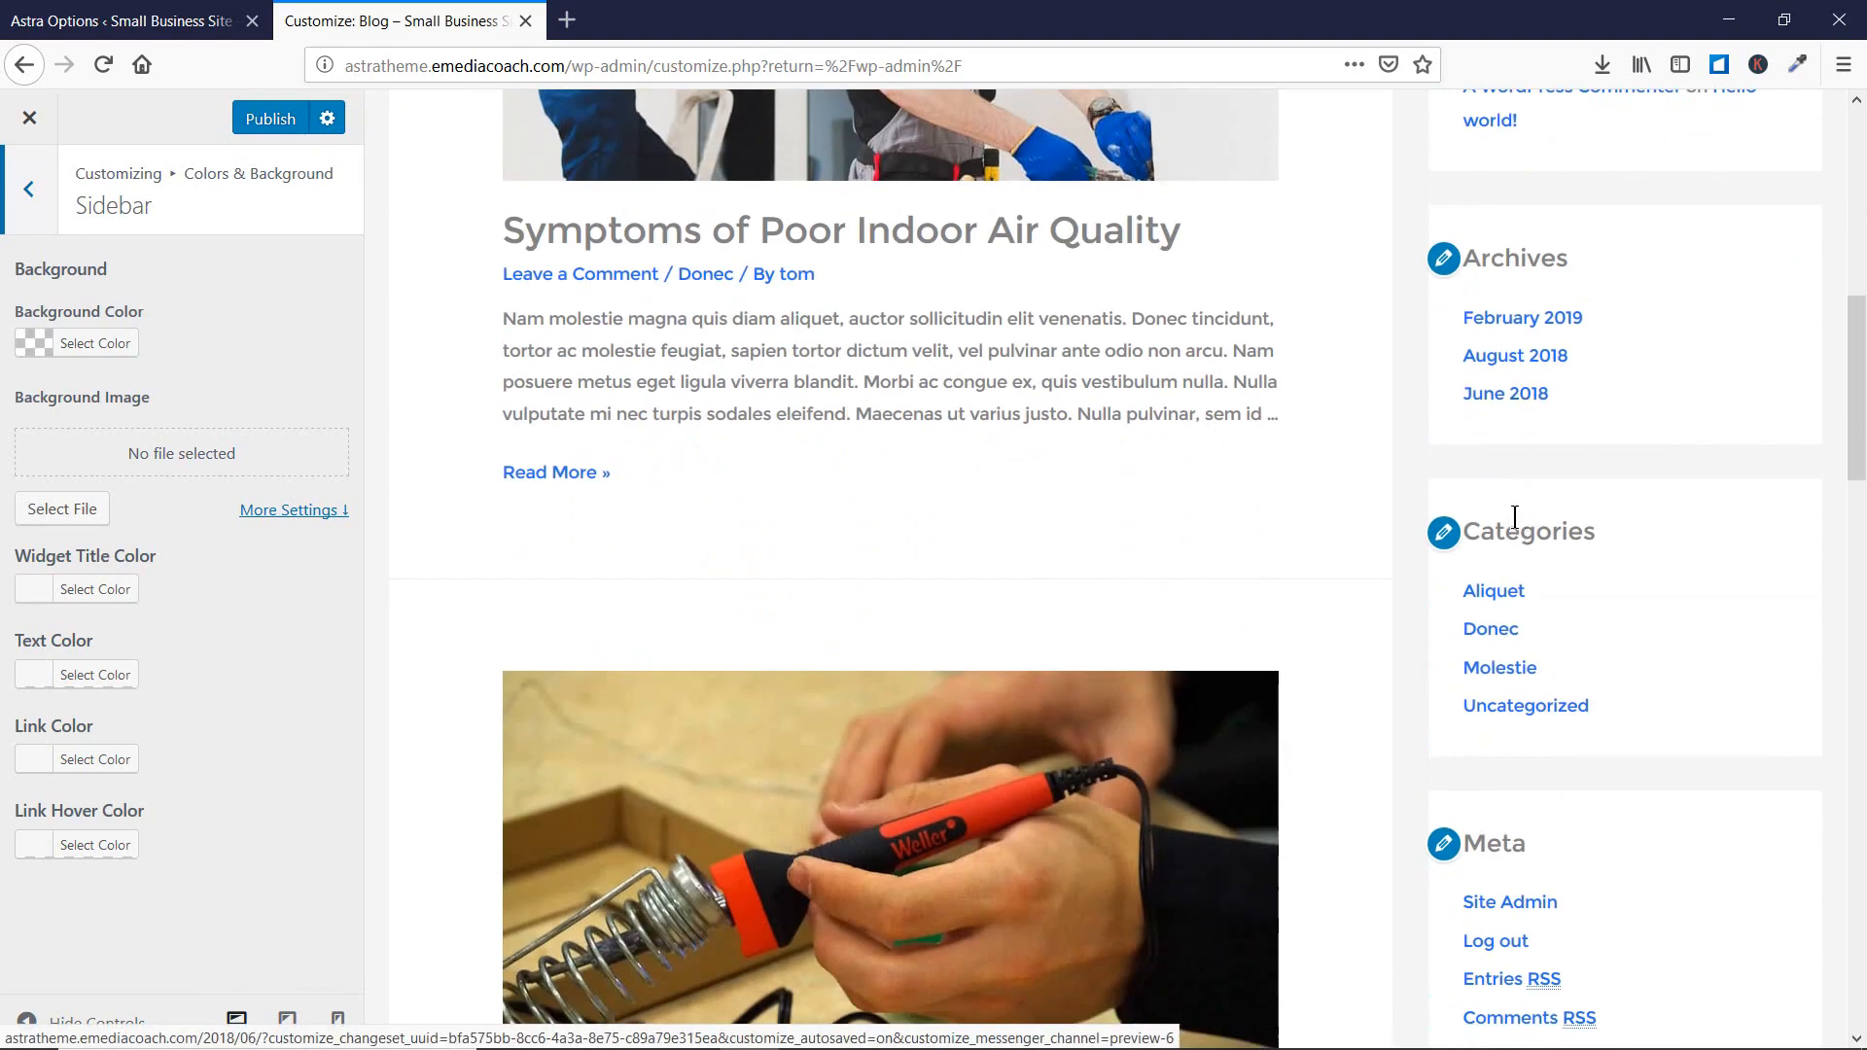
# - Set the sidebar's Widget Title Color to the preset red and check the widget titles in the preview
pyautogui.click(40, 600)
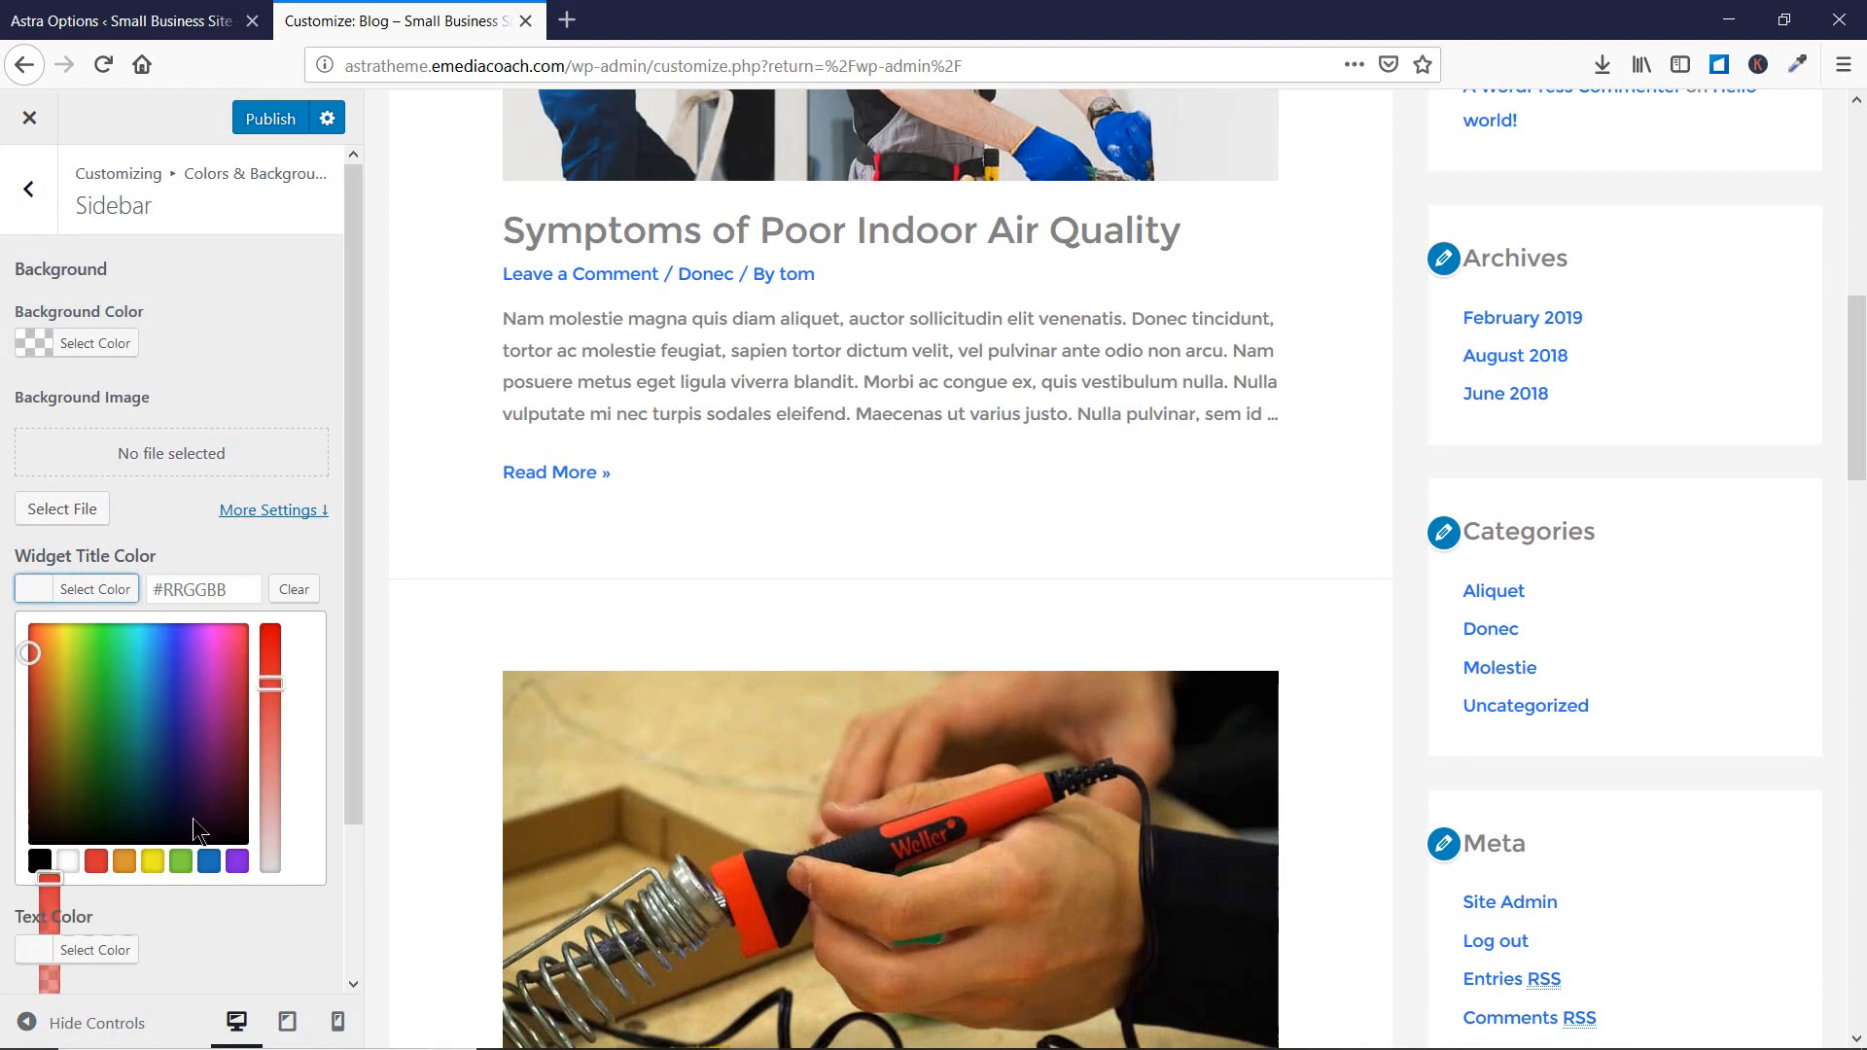
pyautogui.click(95, 861)
pyautogui.click(276, 380)
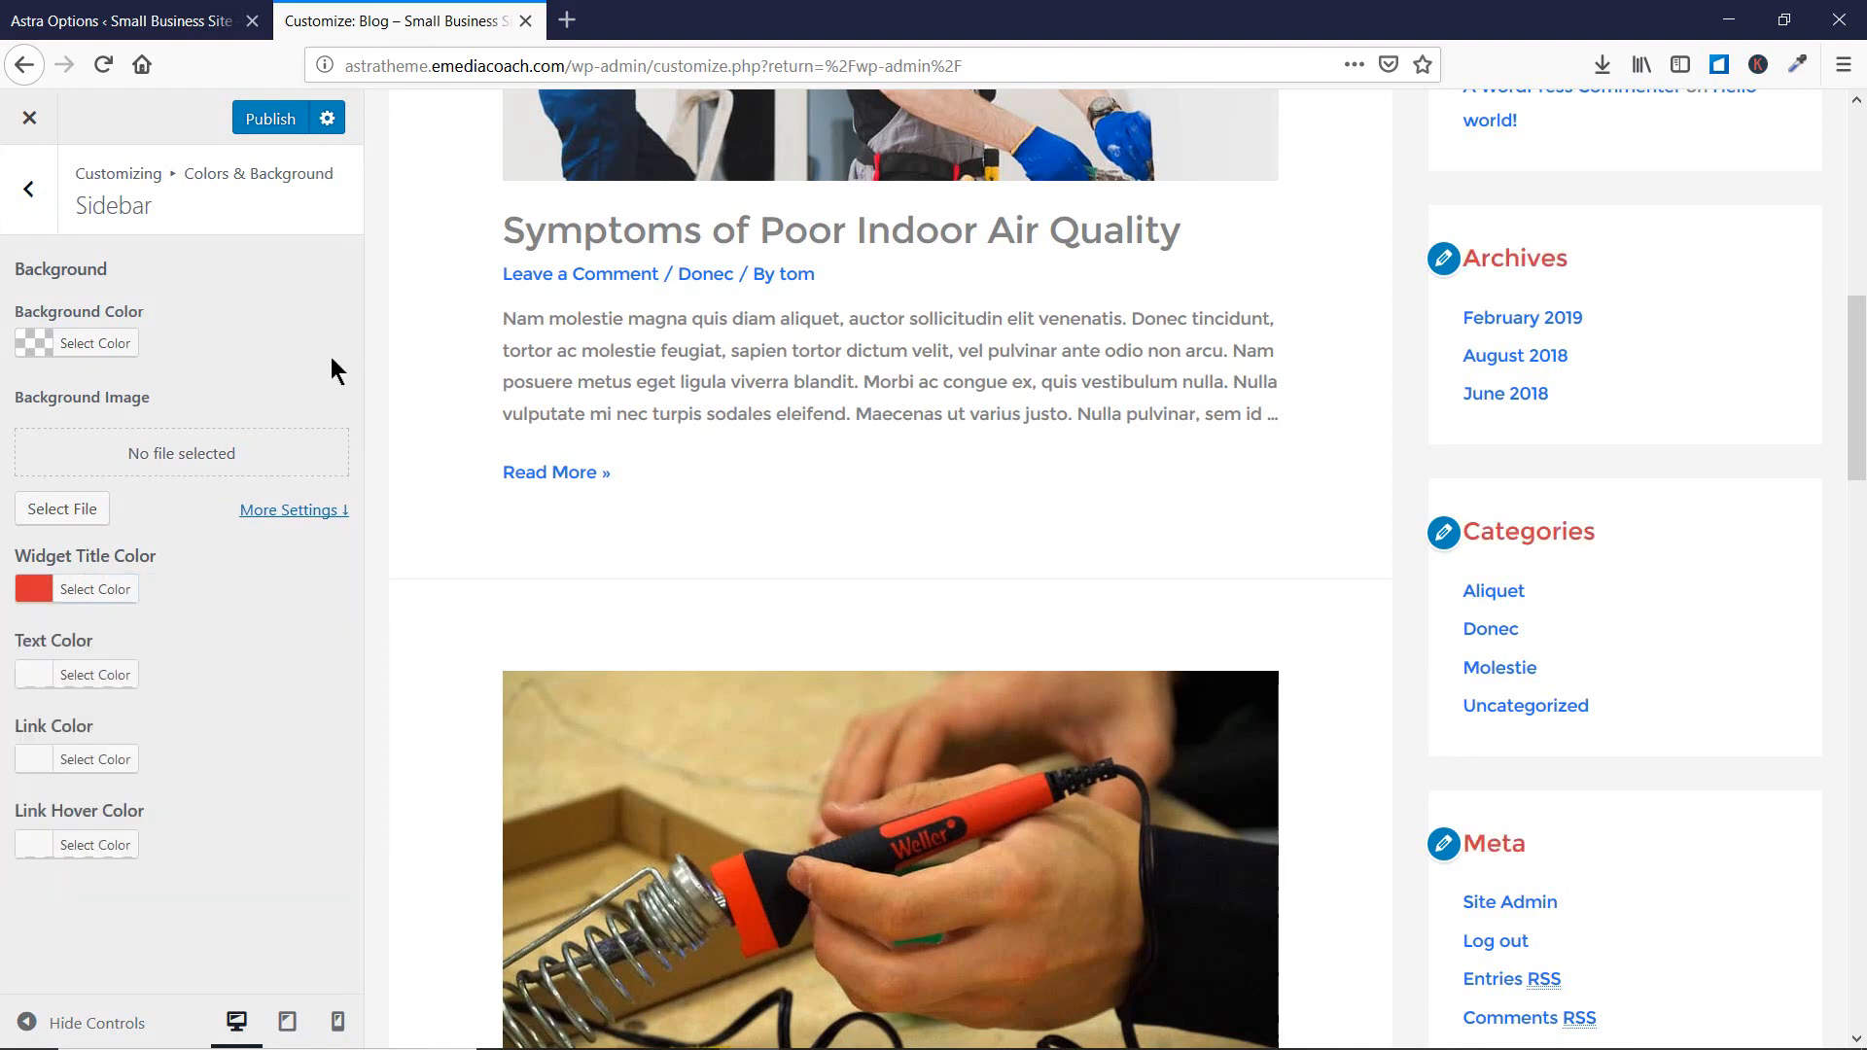
pyautogui.scroll(5, 1527, 534)
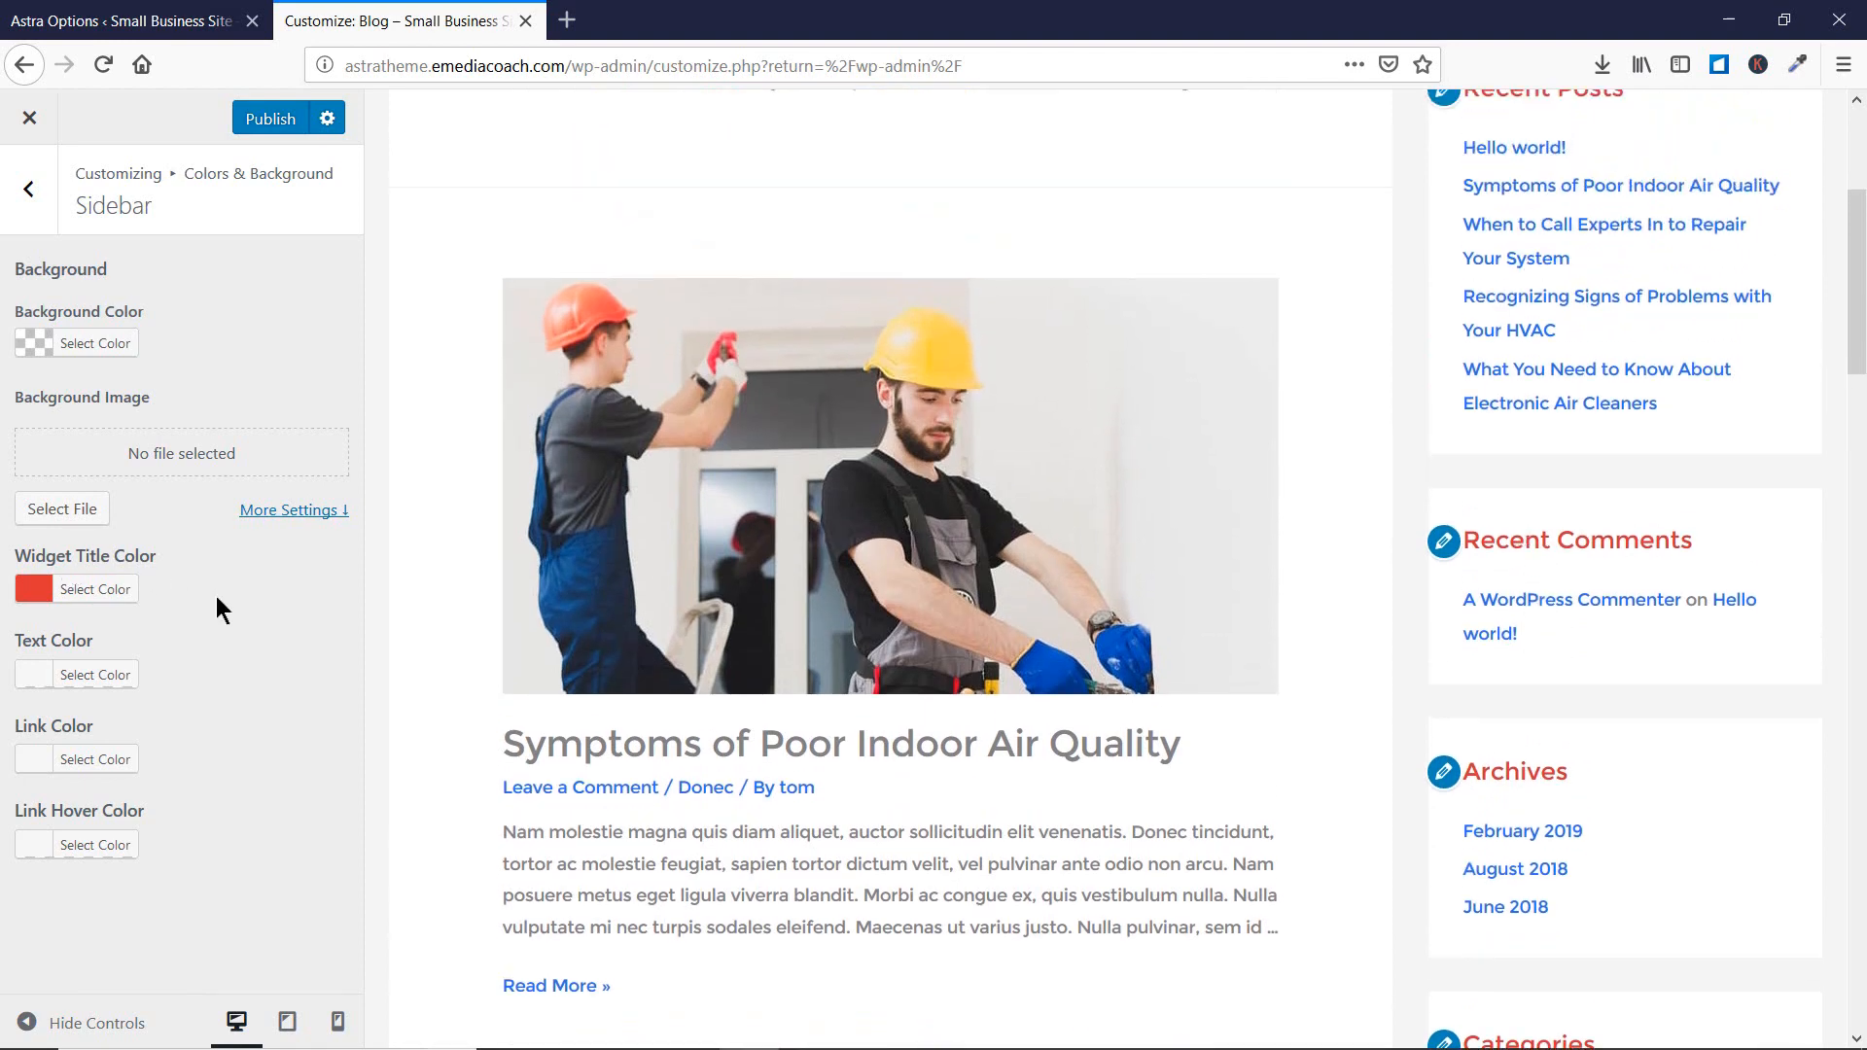
# - Try black #000000 as the sidebar's Link Color, and clear it
pyautogui.click(29, 768)
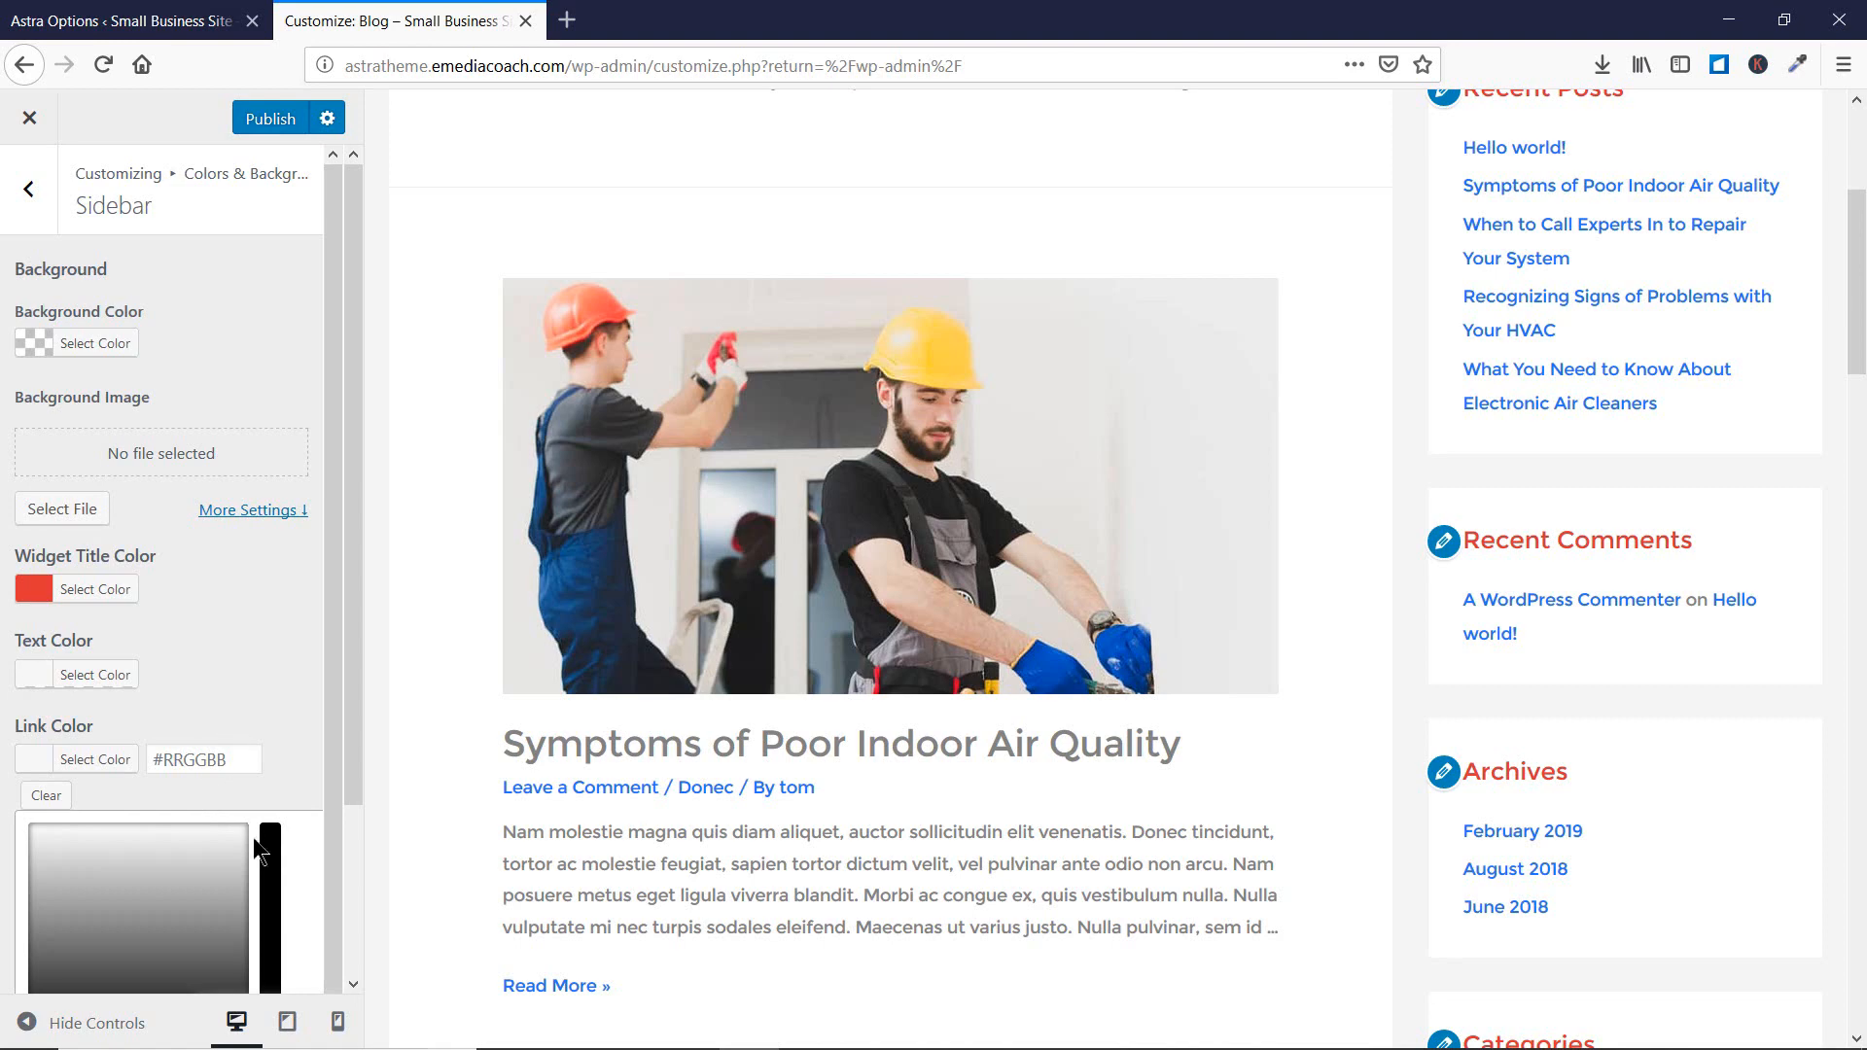
pyautogui.click(269, 866)
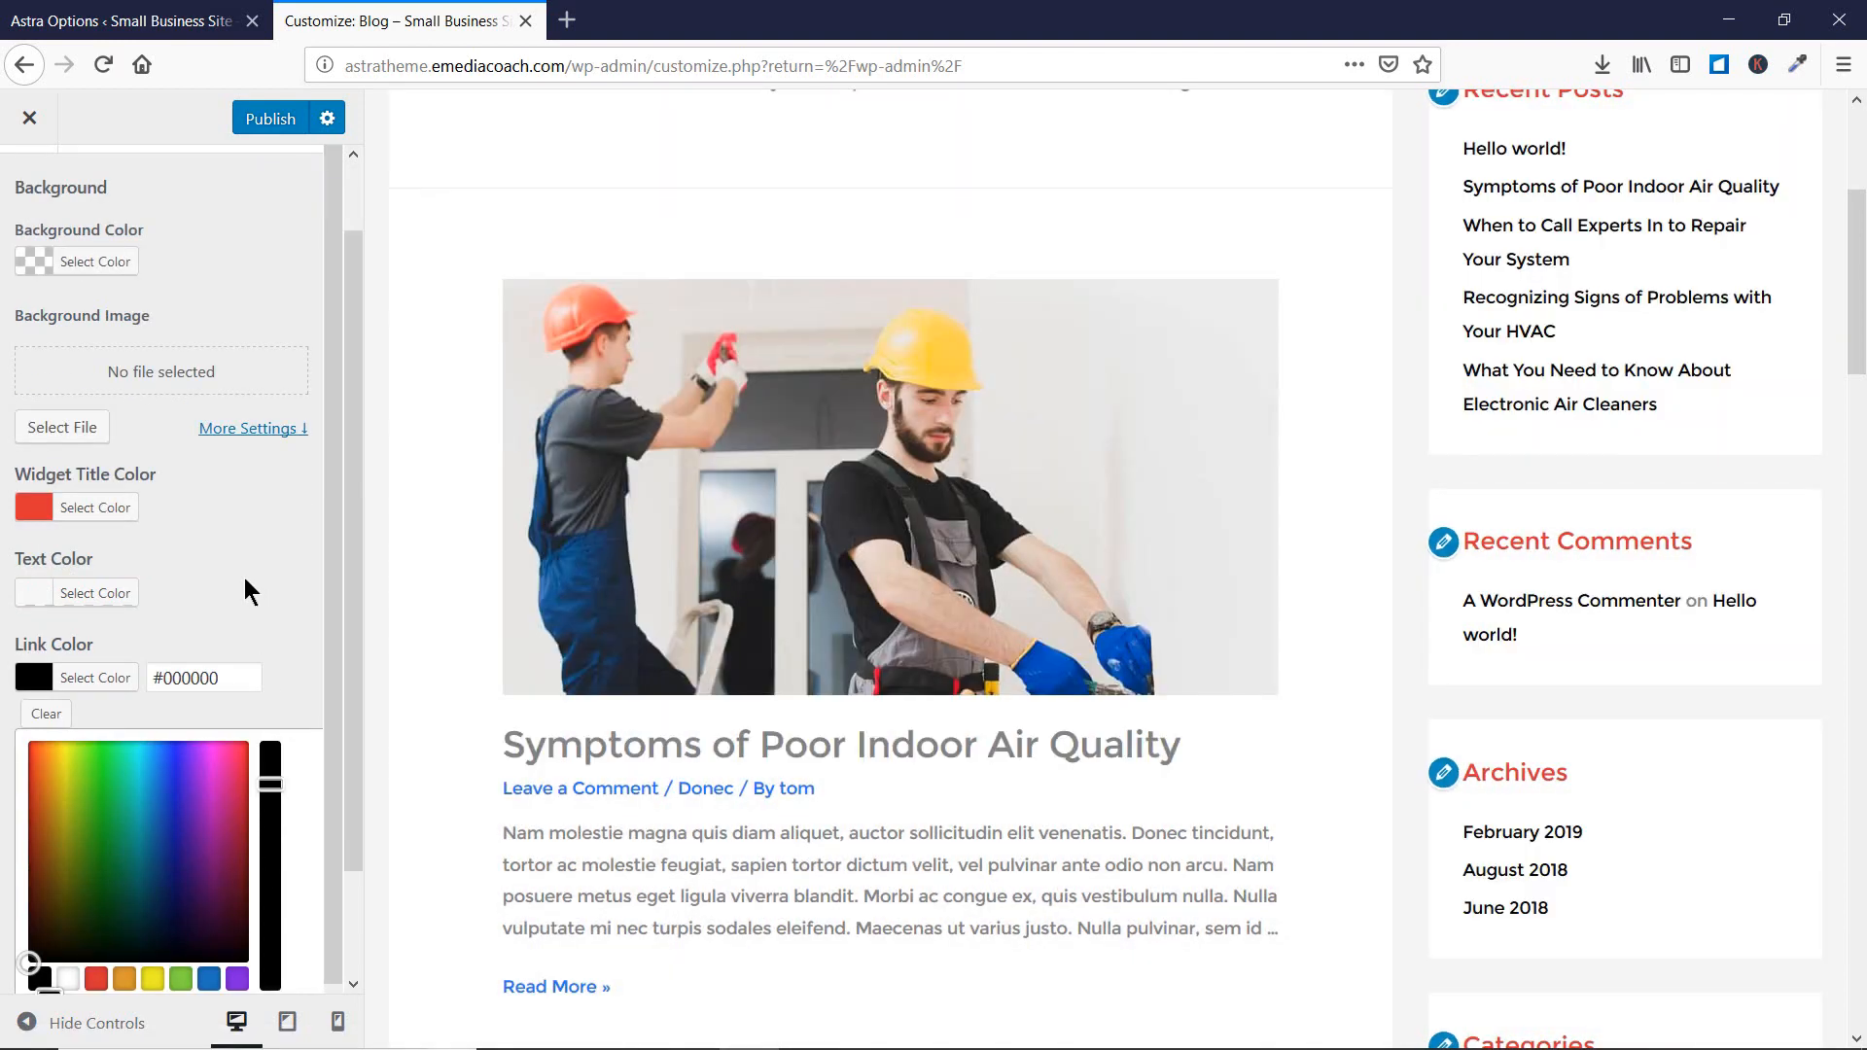
pyautogui.scroll(-3, 243, 583)
pyautogui.click(49, 466)
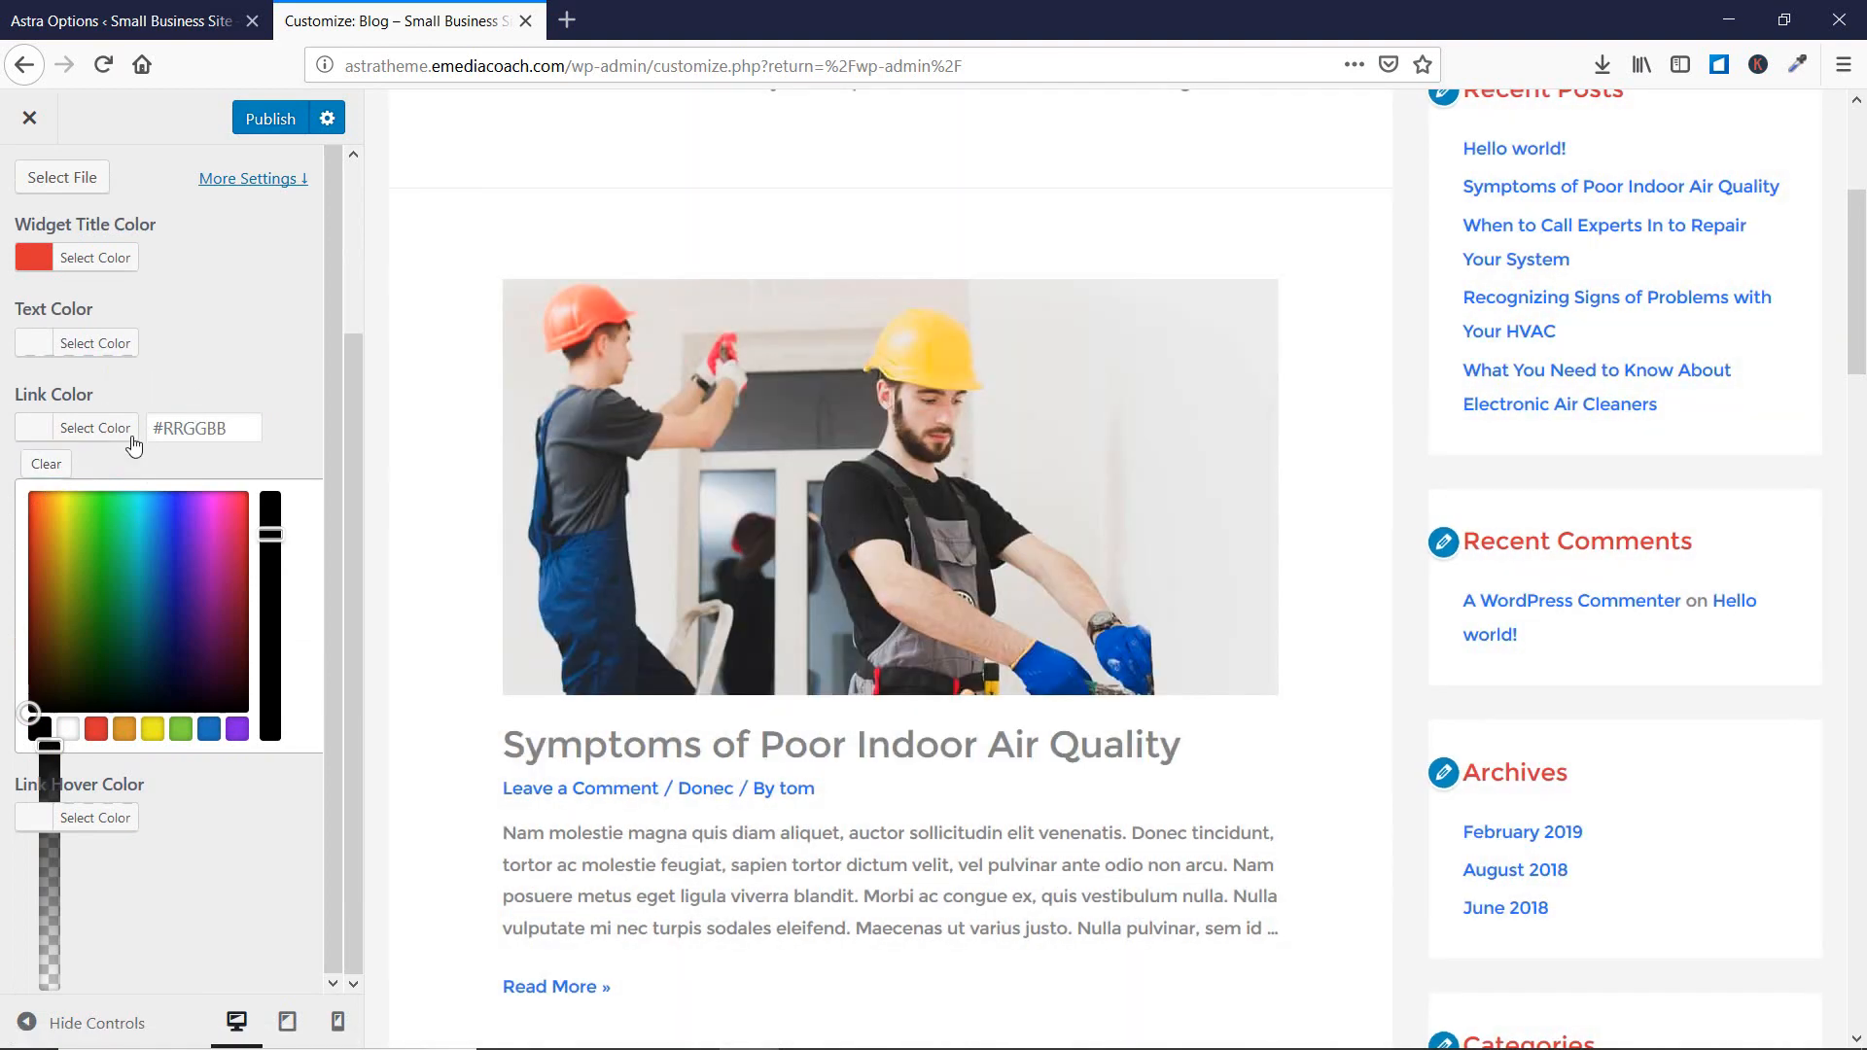
# - Look over the sidebar area in the preview and set the sidebar's Background Color to a bright green
pyautogui.scroll(4, 195, 438)
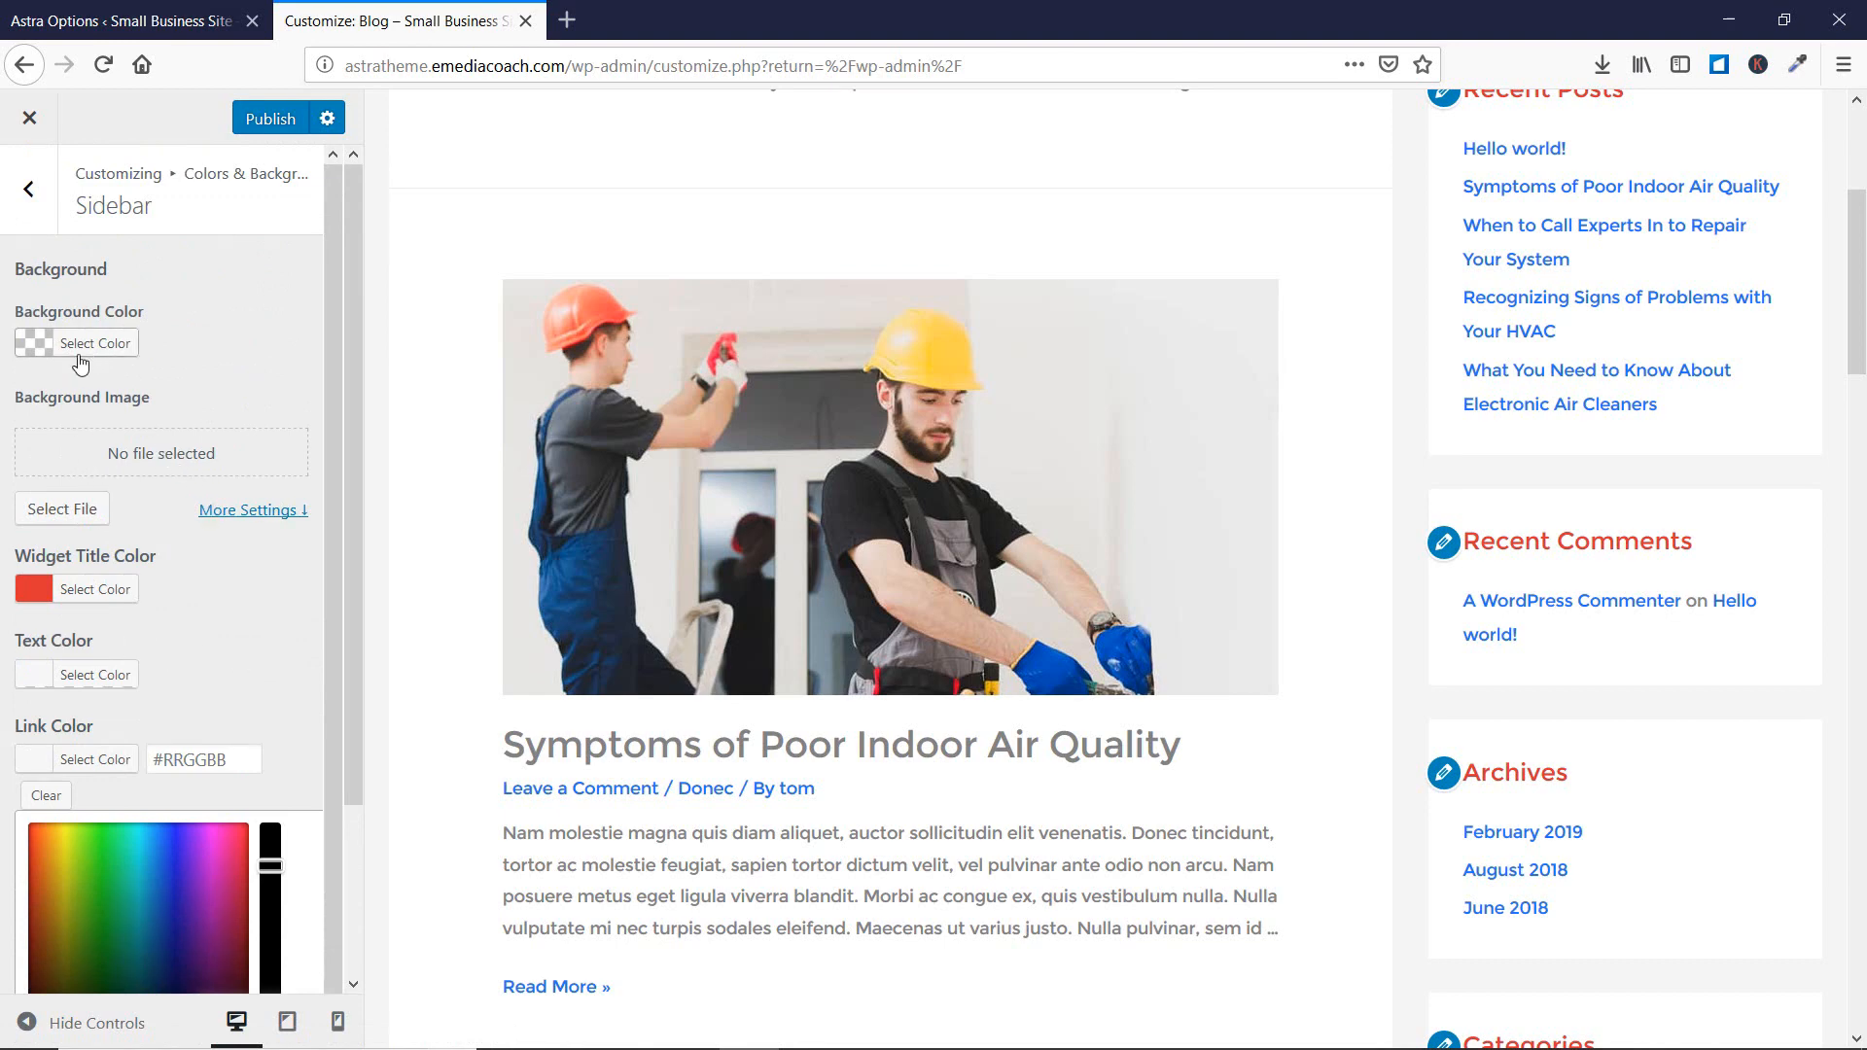
pyautogui.scroll(4, 1172, 624)
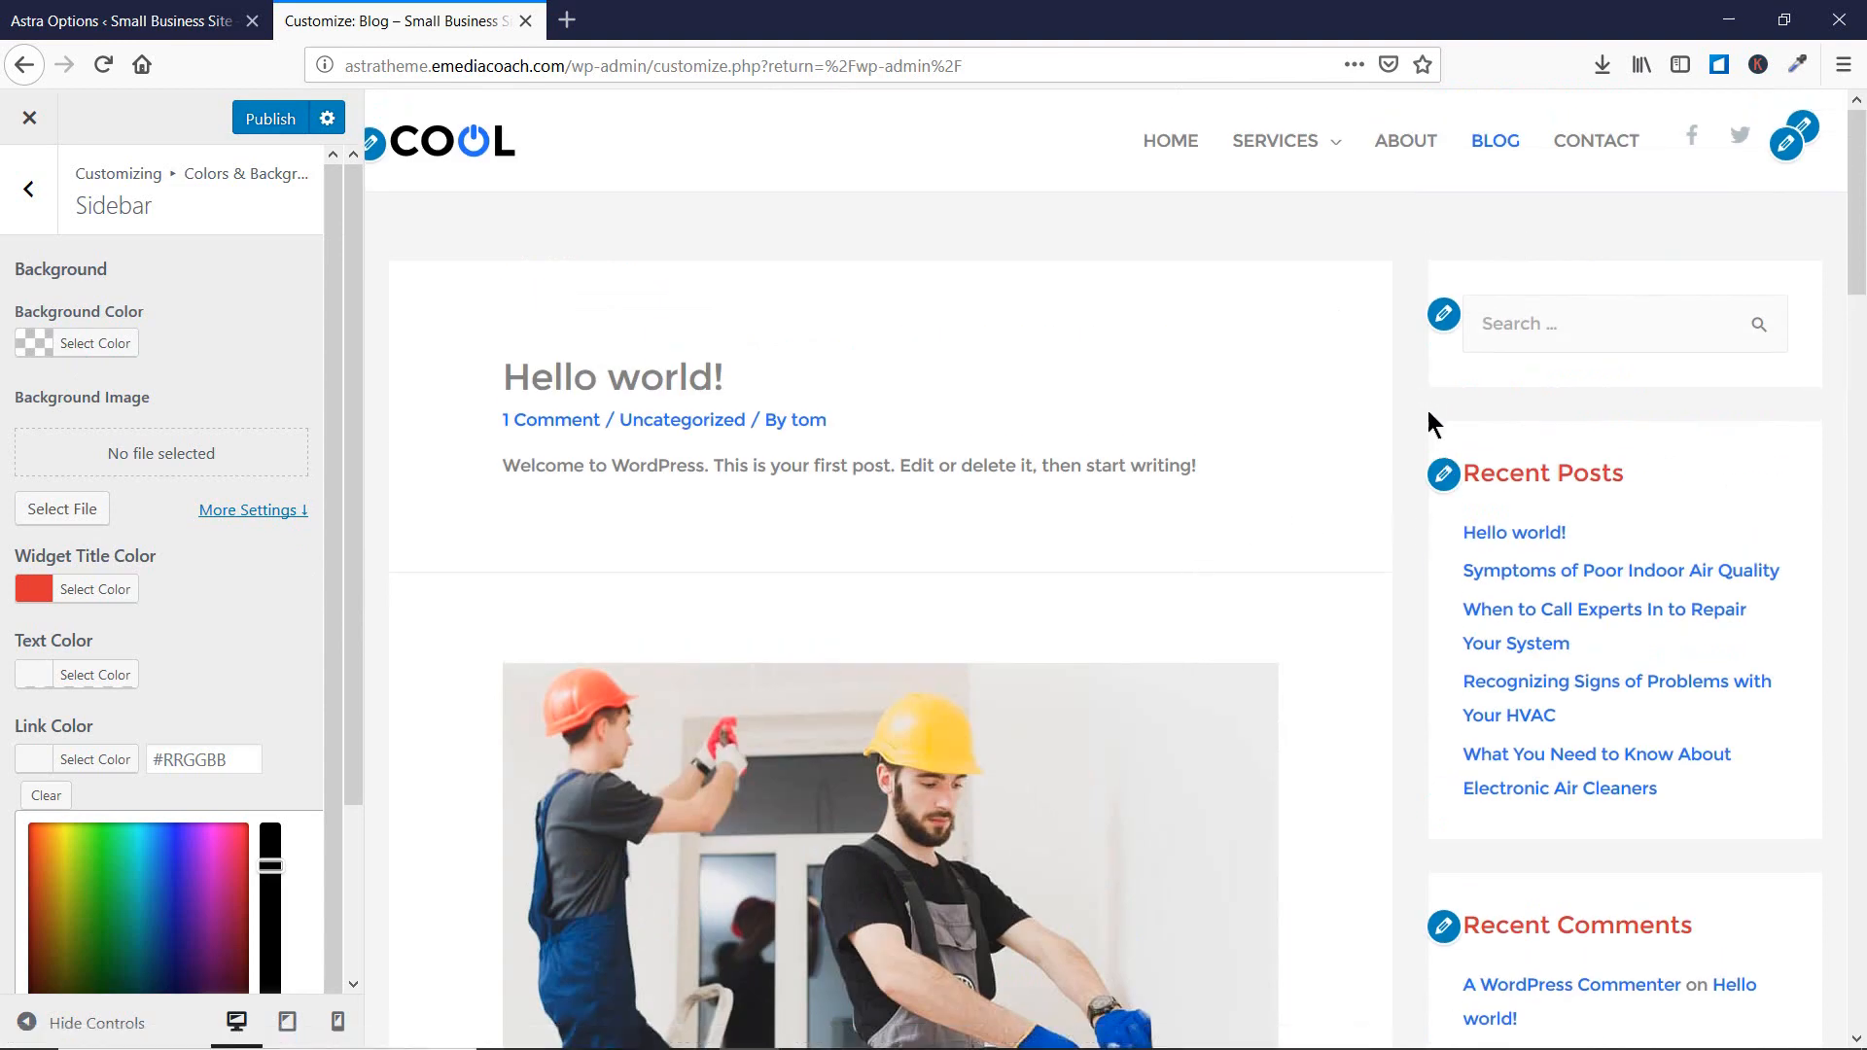
pyautogui.scroll(-1, 1795, 537)
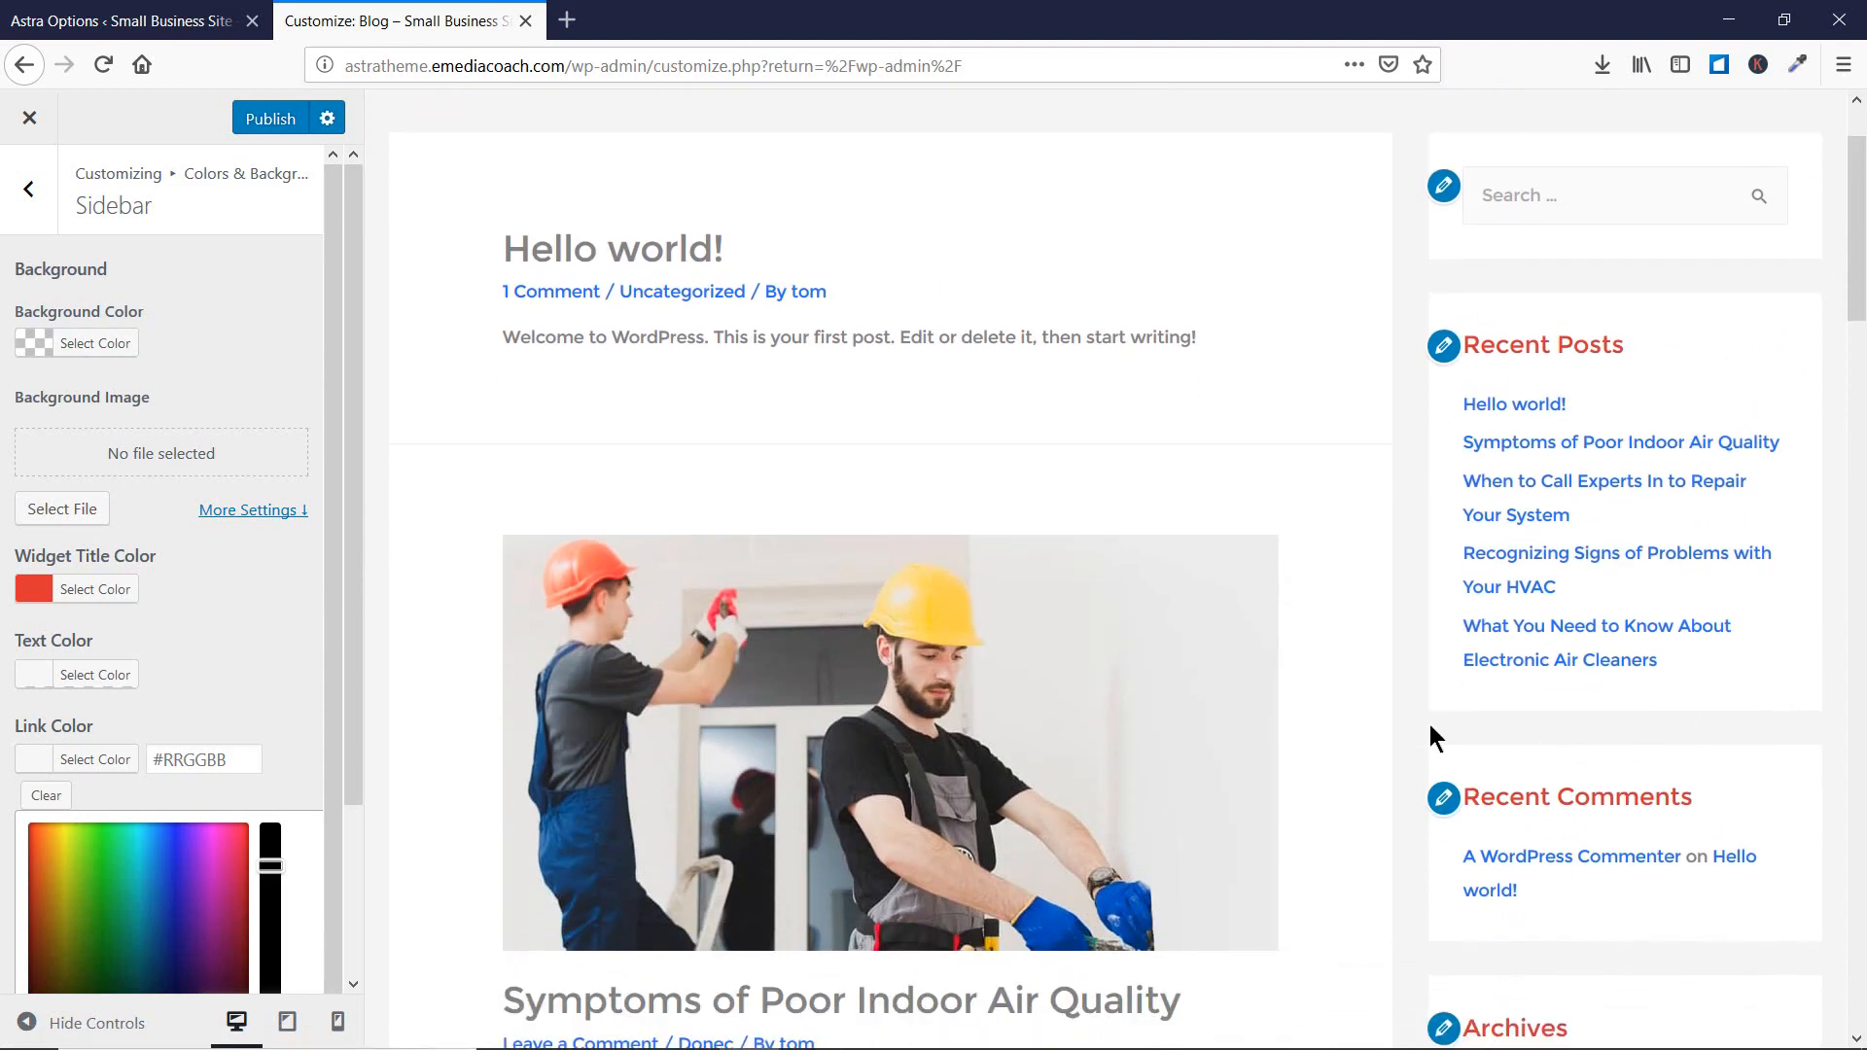
pyautogui.scroll(-1, 1731, 584)
pyautogui.scroll(2, 1659, 616)
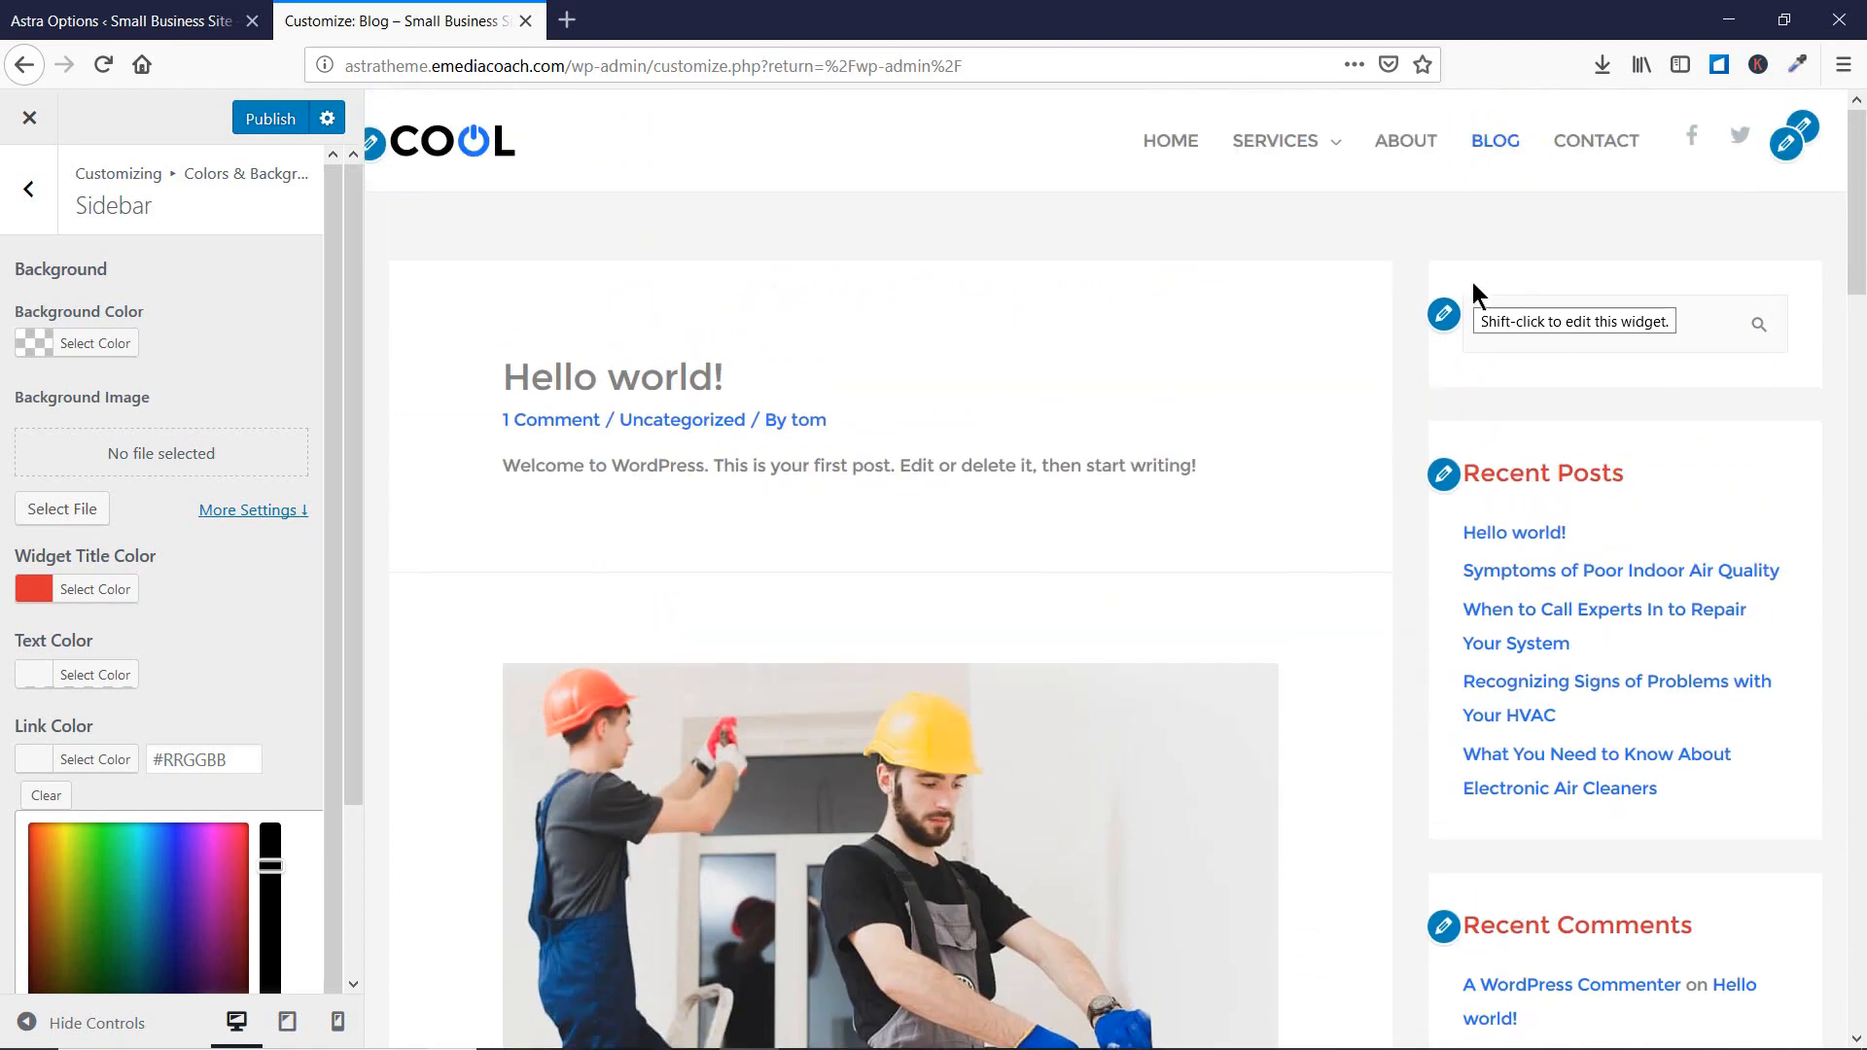
pyautogui.scroll(-1, 1451, 381)
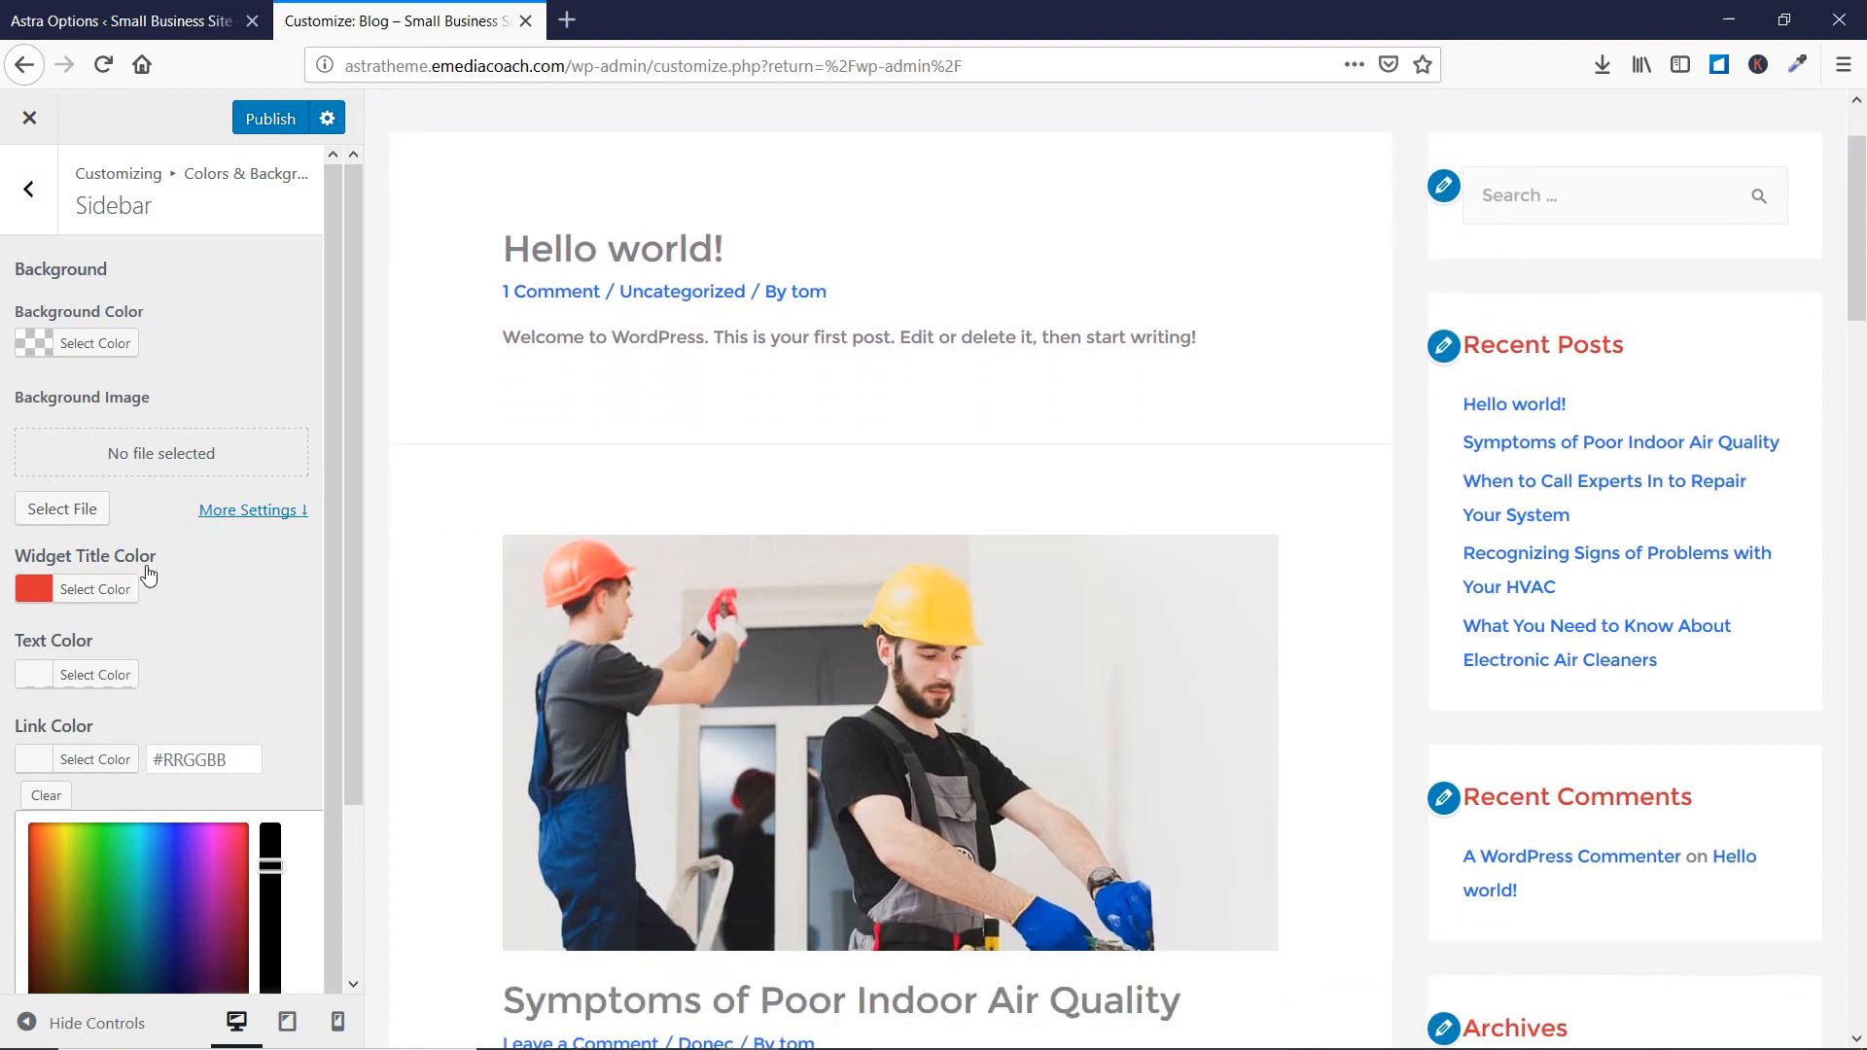
pyautogui.click(34, 342)
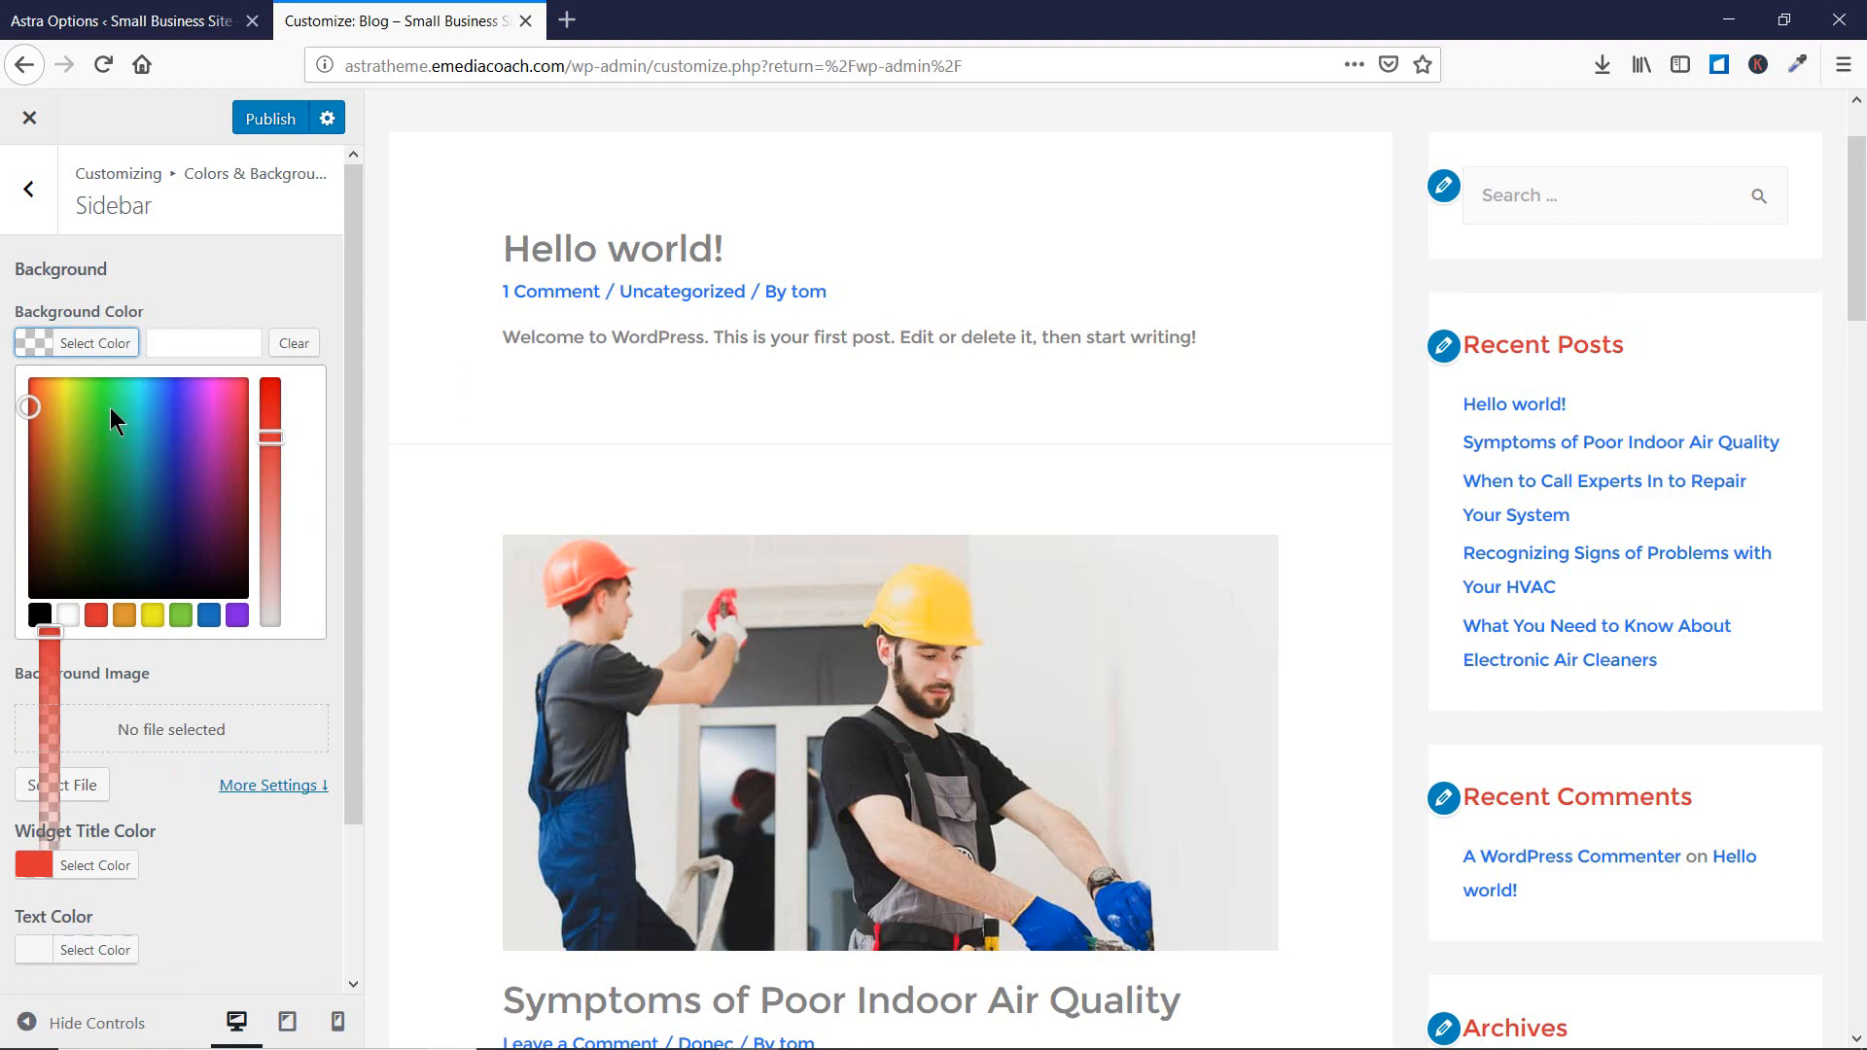
pyautogui.click(109, 406)
pyautogui.click(189, 287)
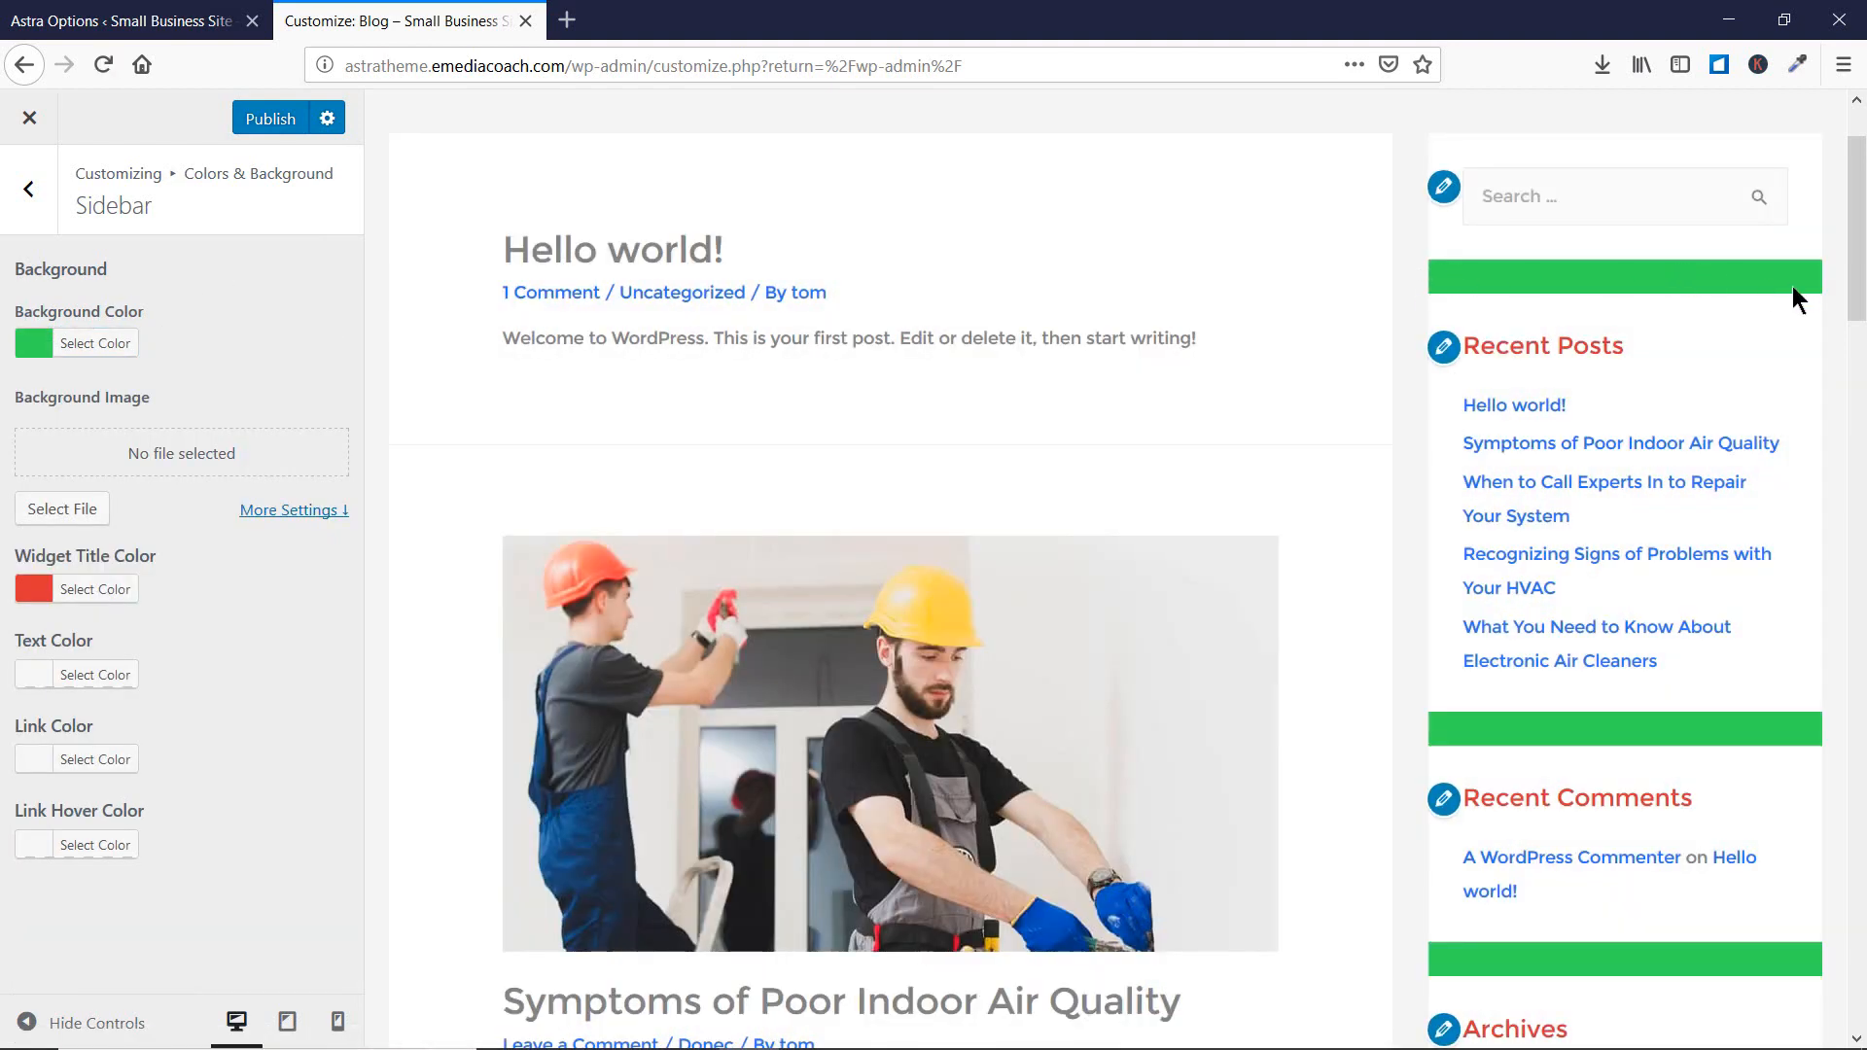
# - Clear the sidebar's Background Color and leave the Sidebar color options
pyautogui.scroll(2, 1802, 472)
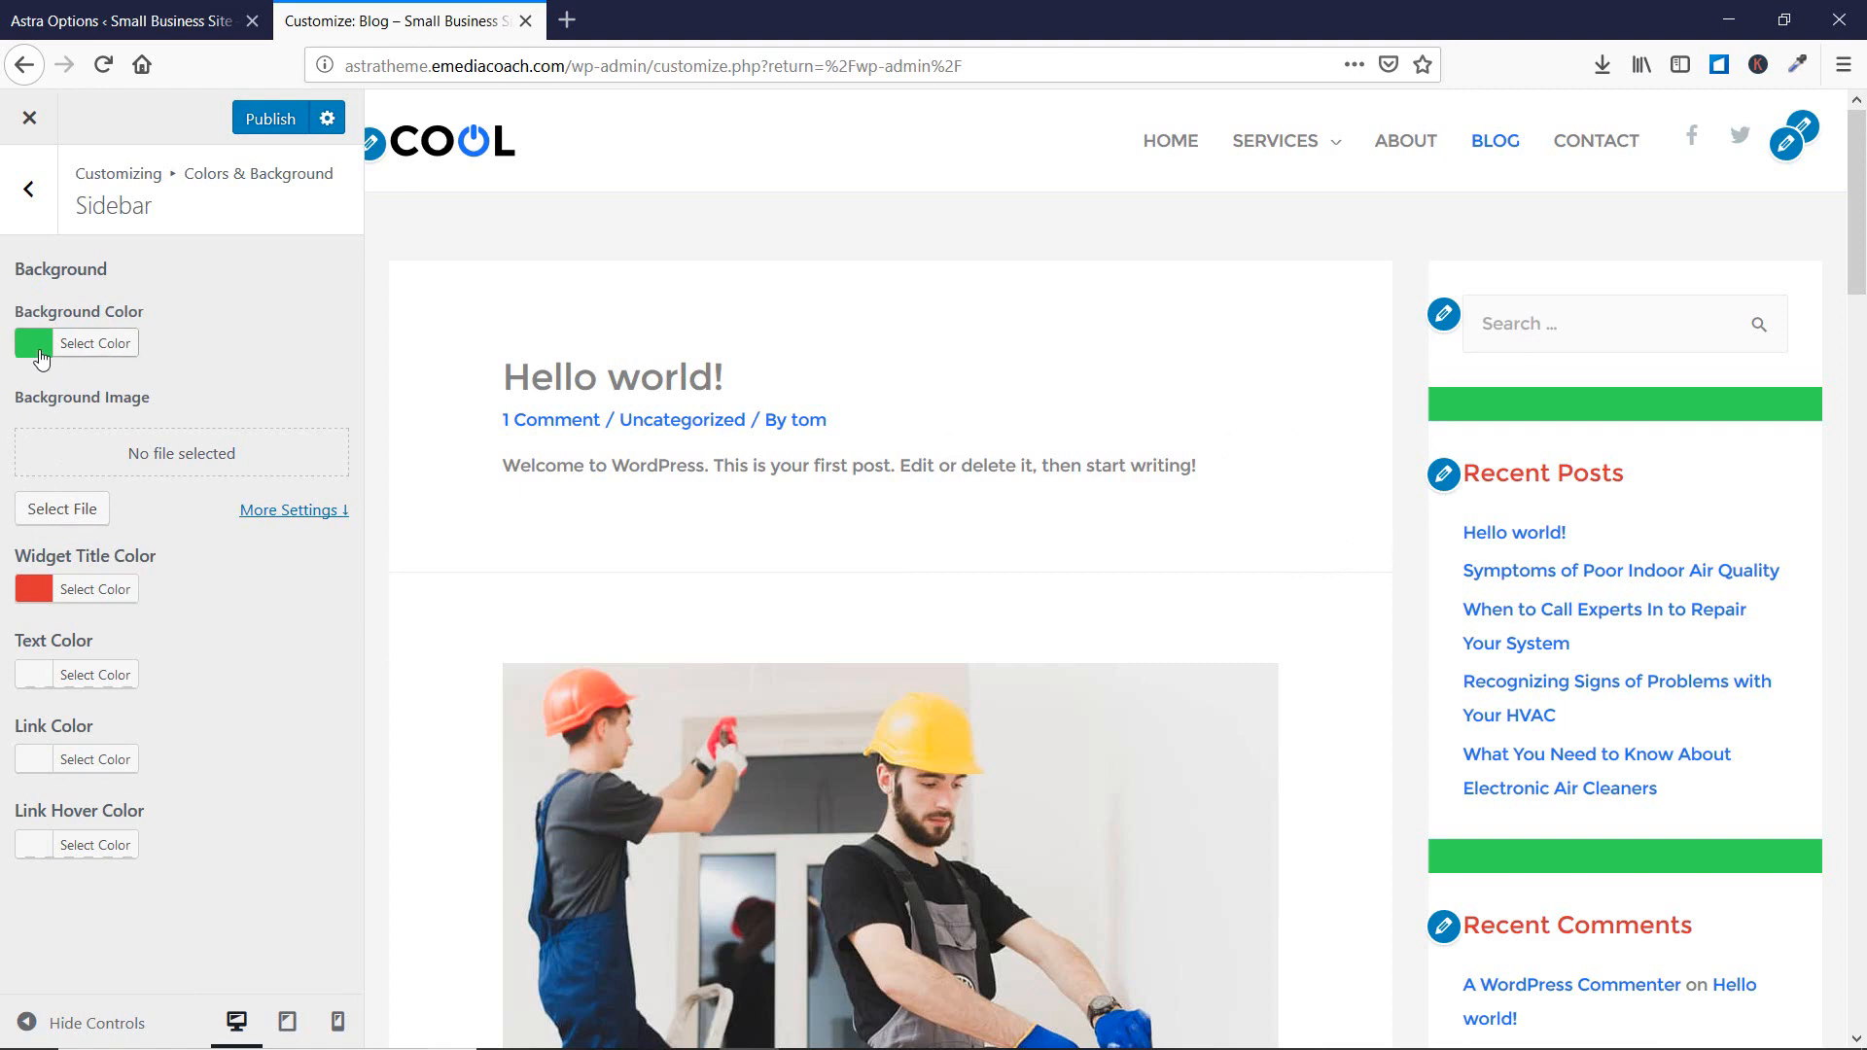
pyautogui.click(96, 342)
pyautogui.click(292, 342)
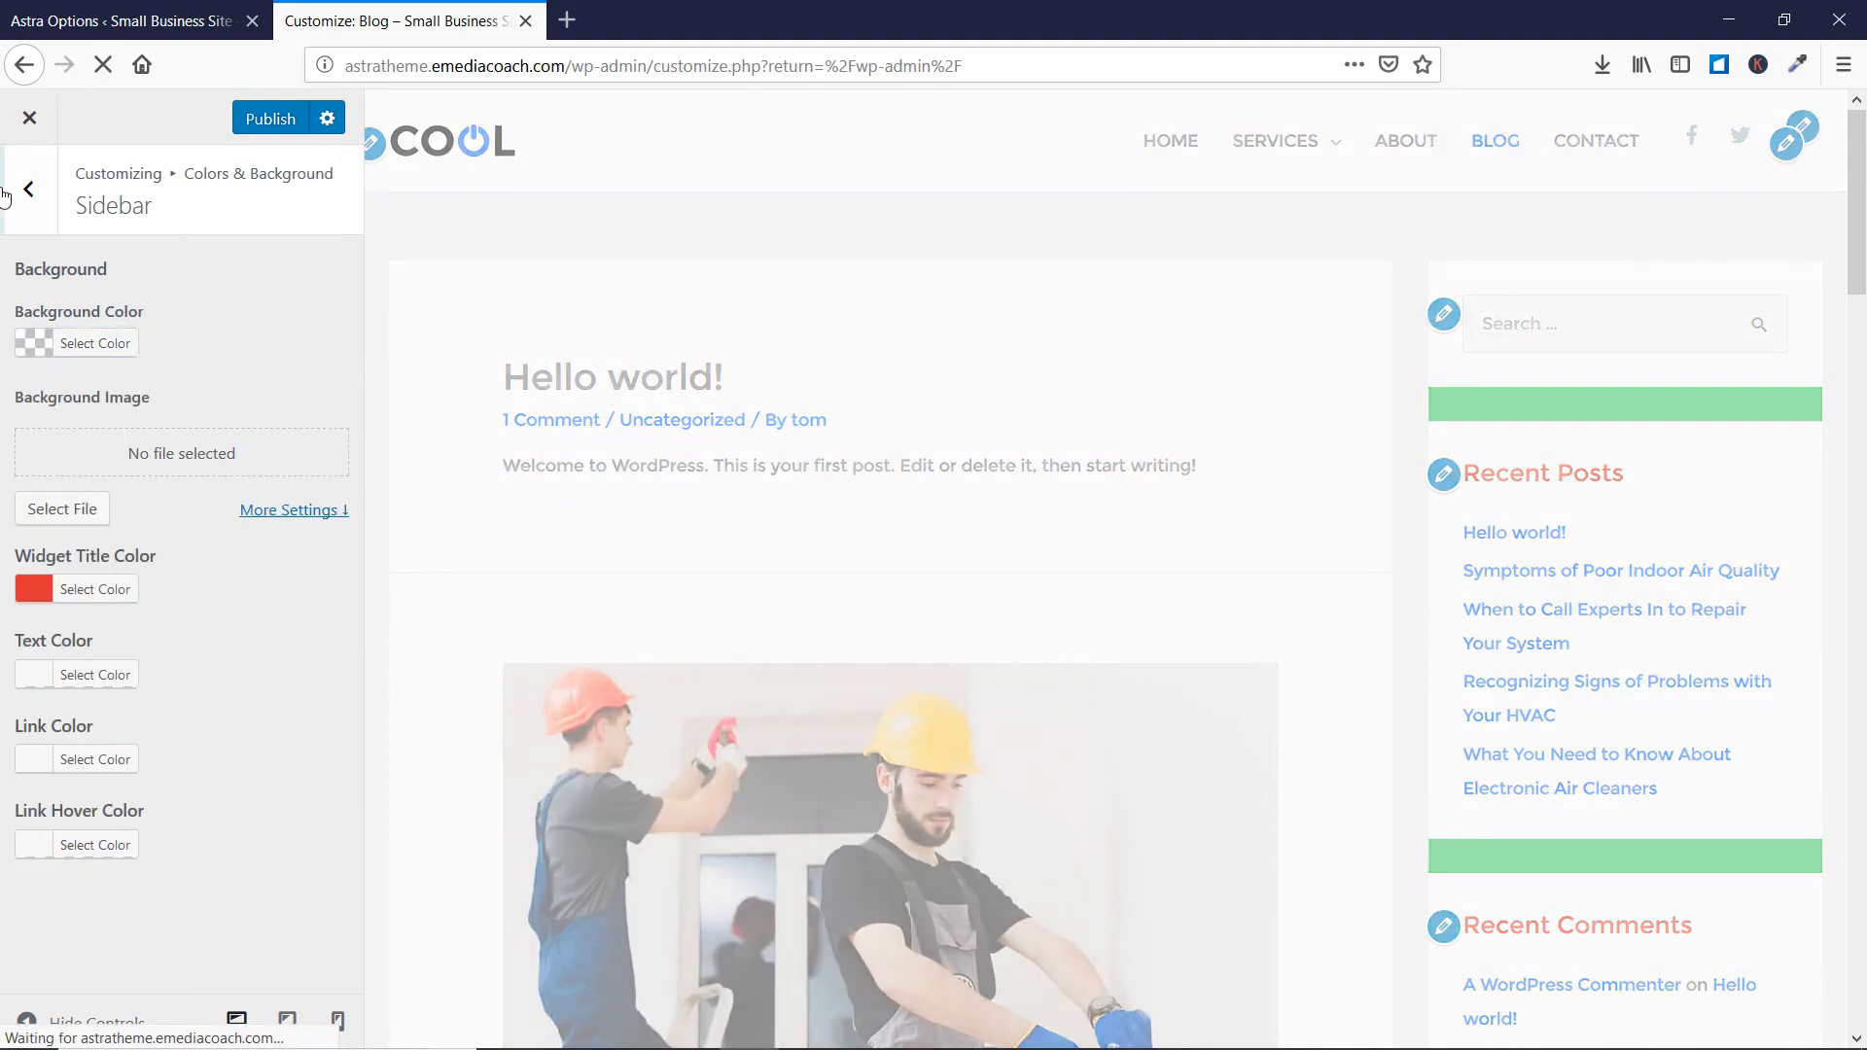
pyautogui.press('Escape')
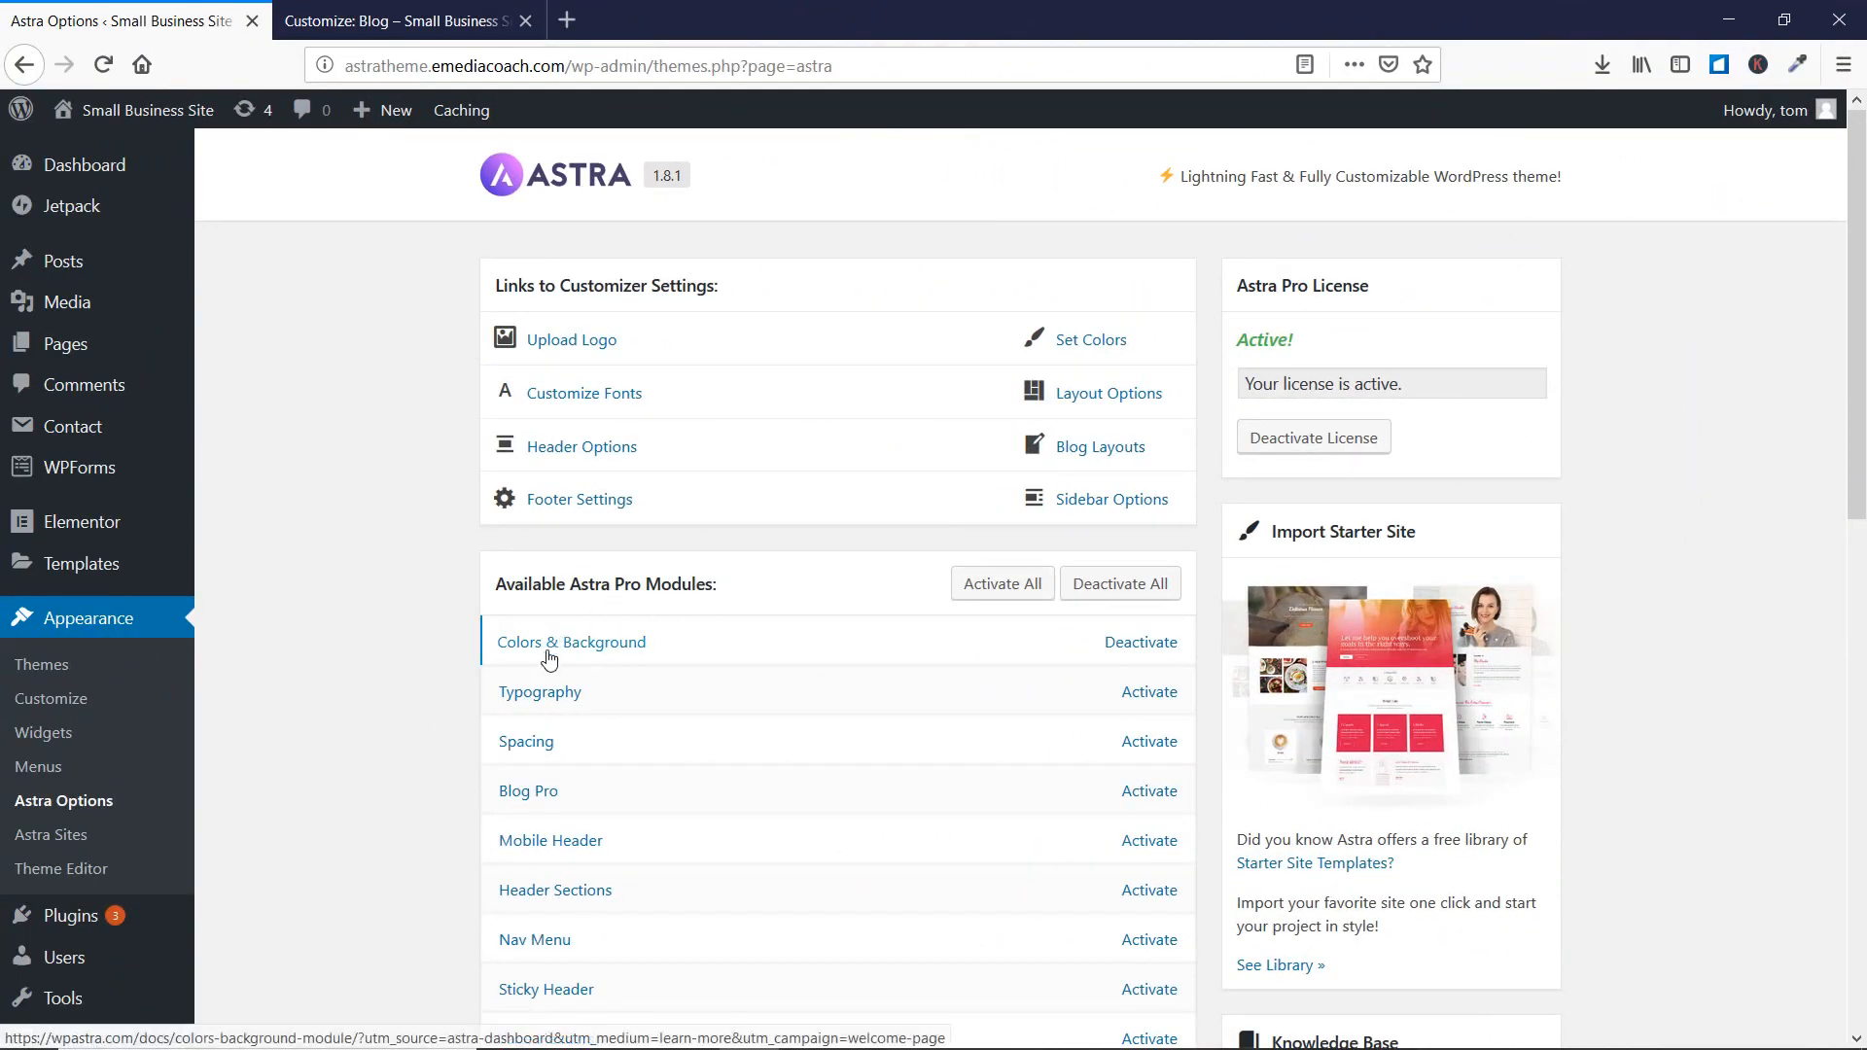
# - Deactivate the Colors & Background module on the Astra Options page and look over the list of available Astra Pro modules
pyautogui.click(1121, 646)
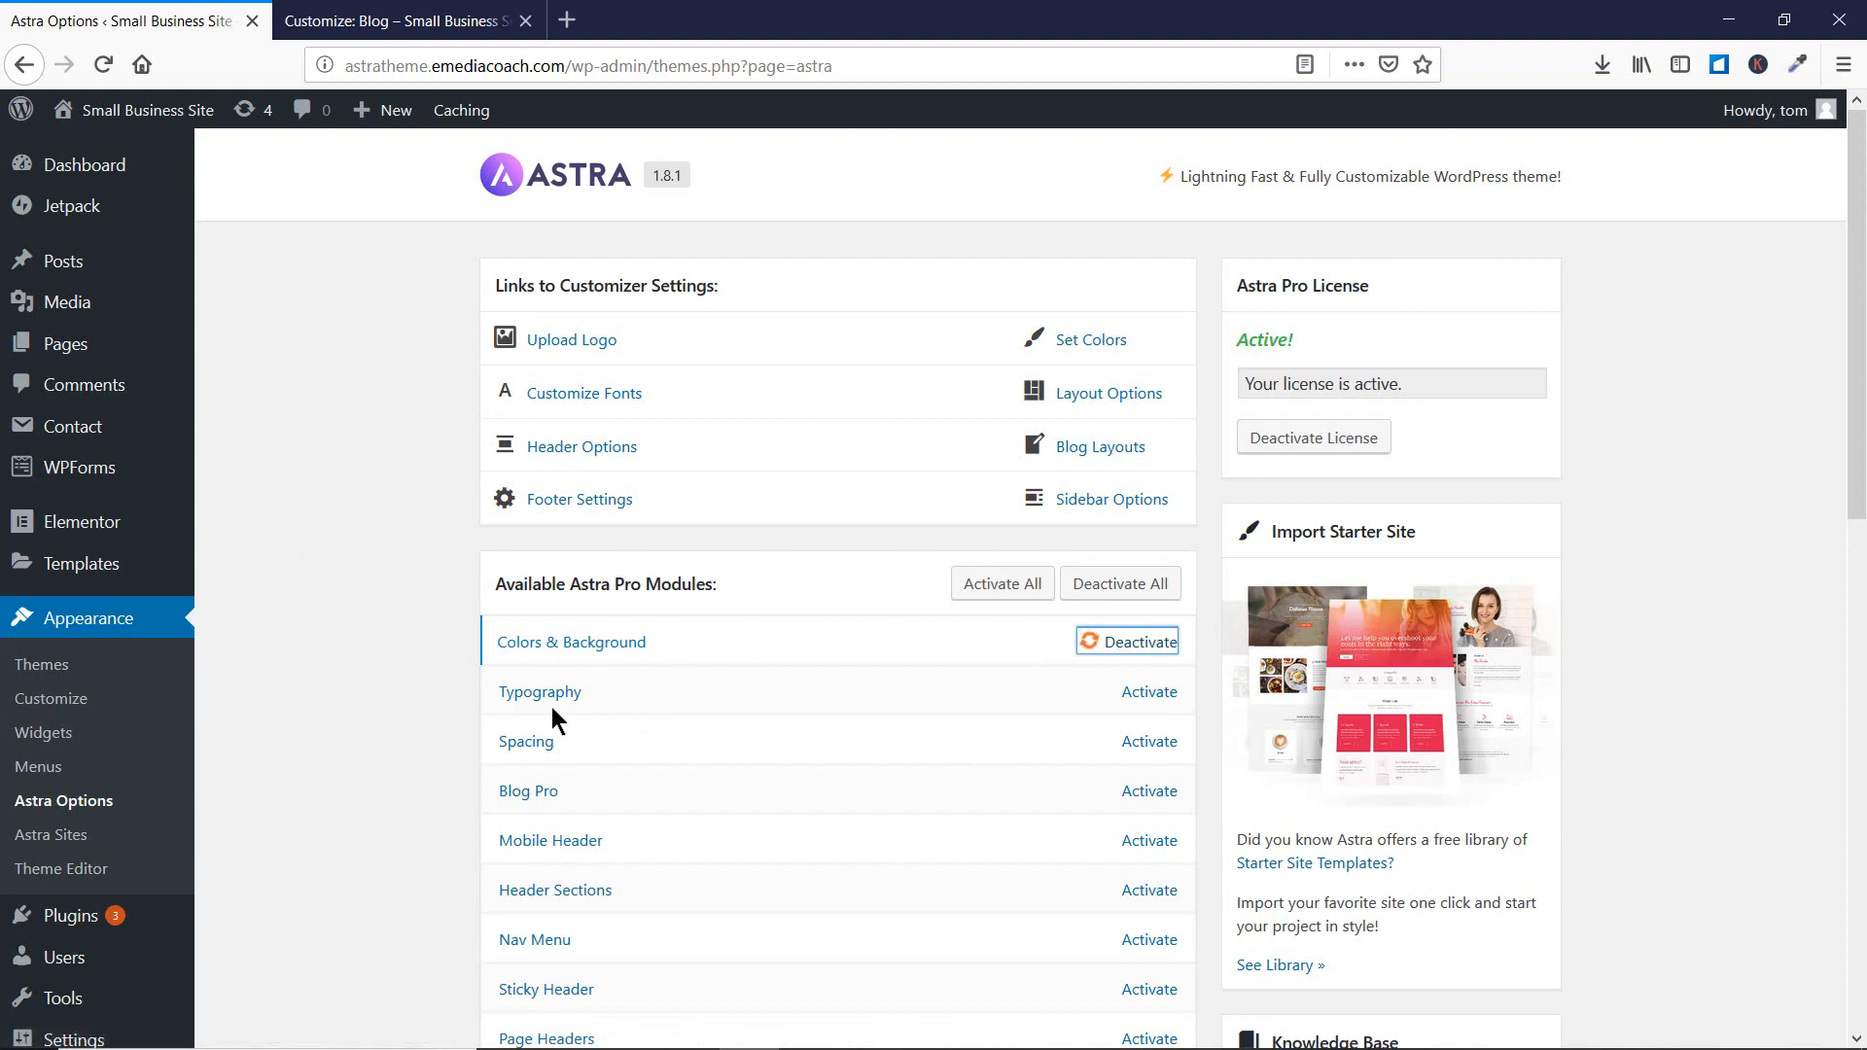
pyautogui.scroll(-4, 693, 656)
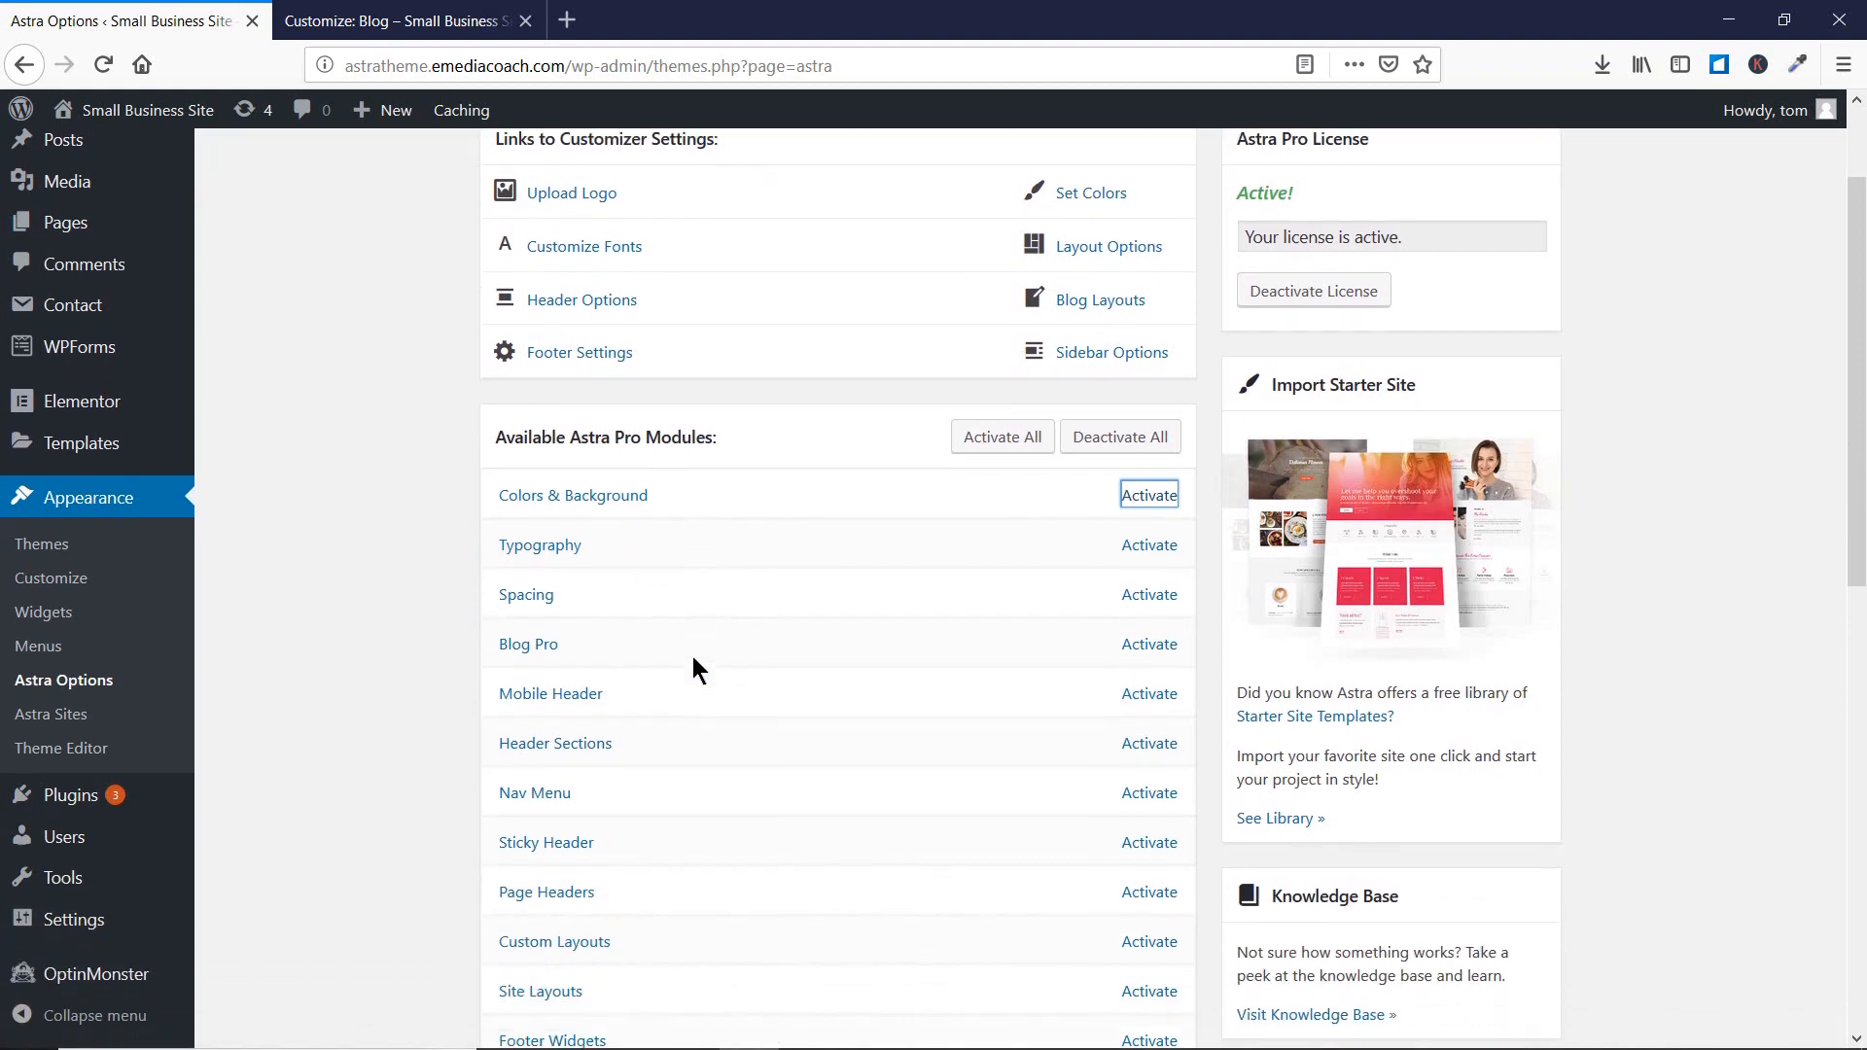
pyautogui.scroll(-2, 633, 541)
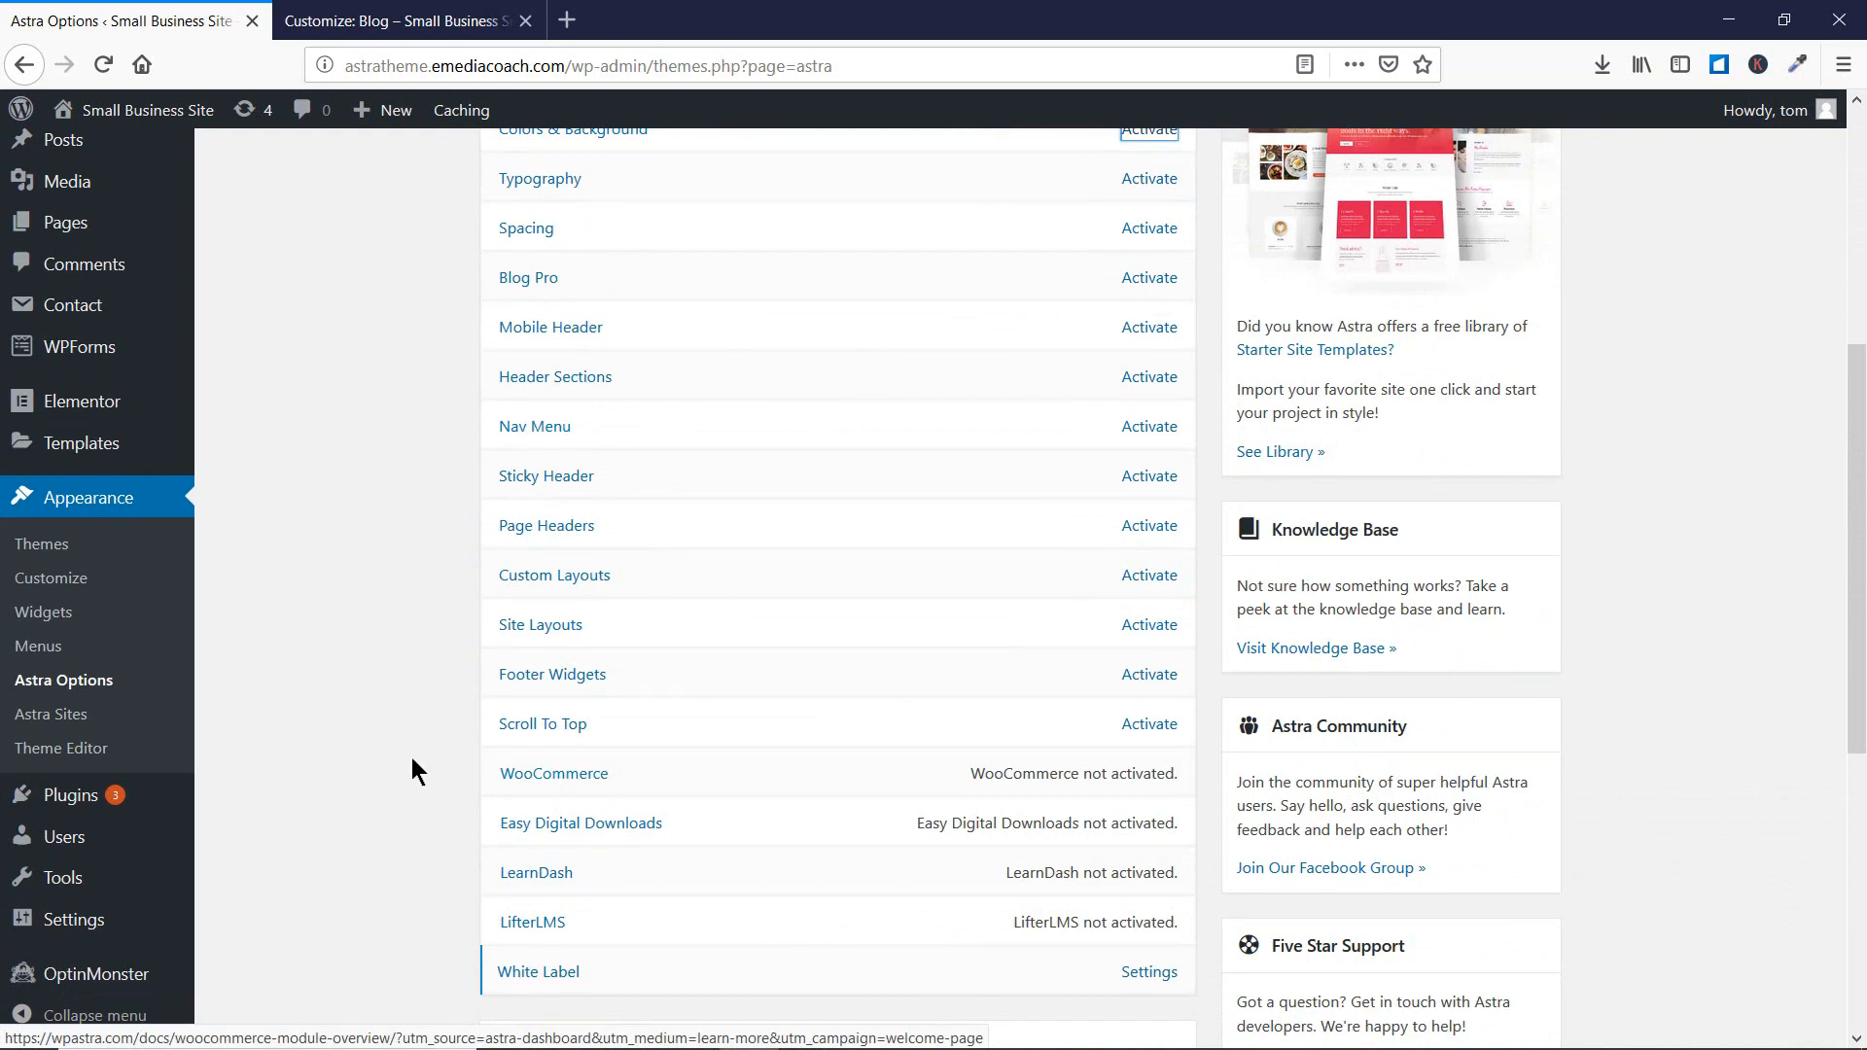
pyautogui.scroll(6, 411, 757)
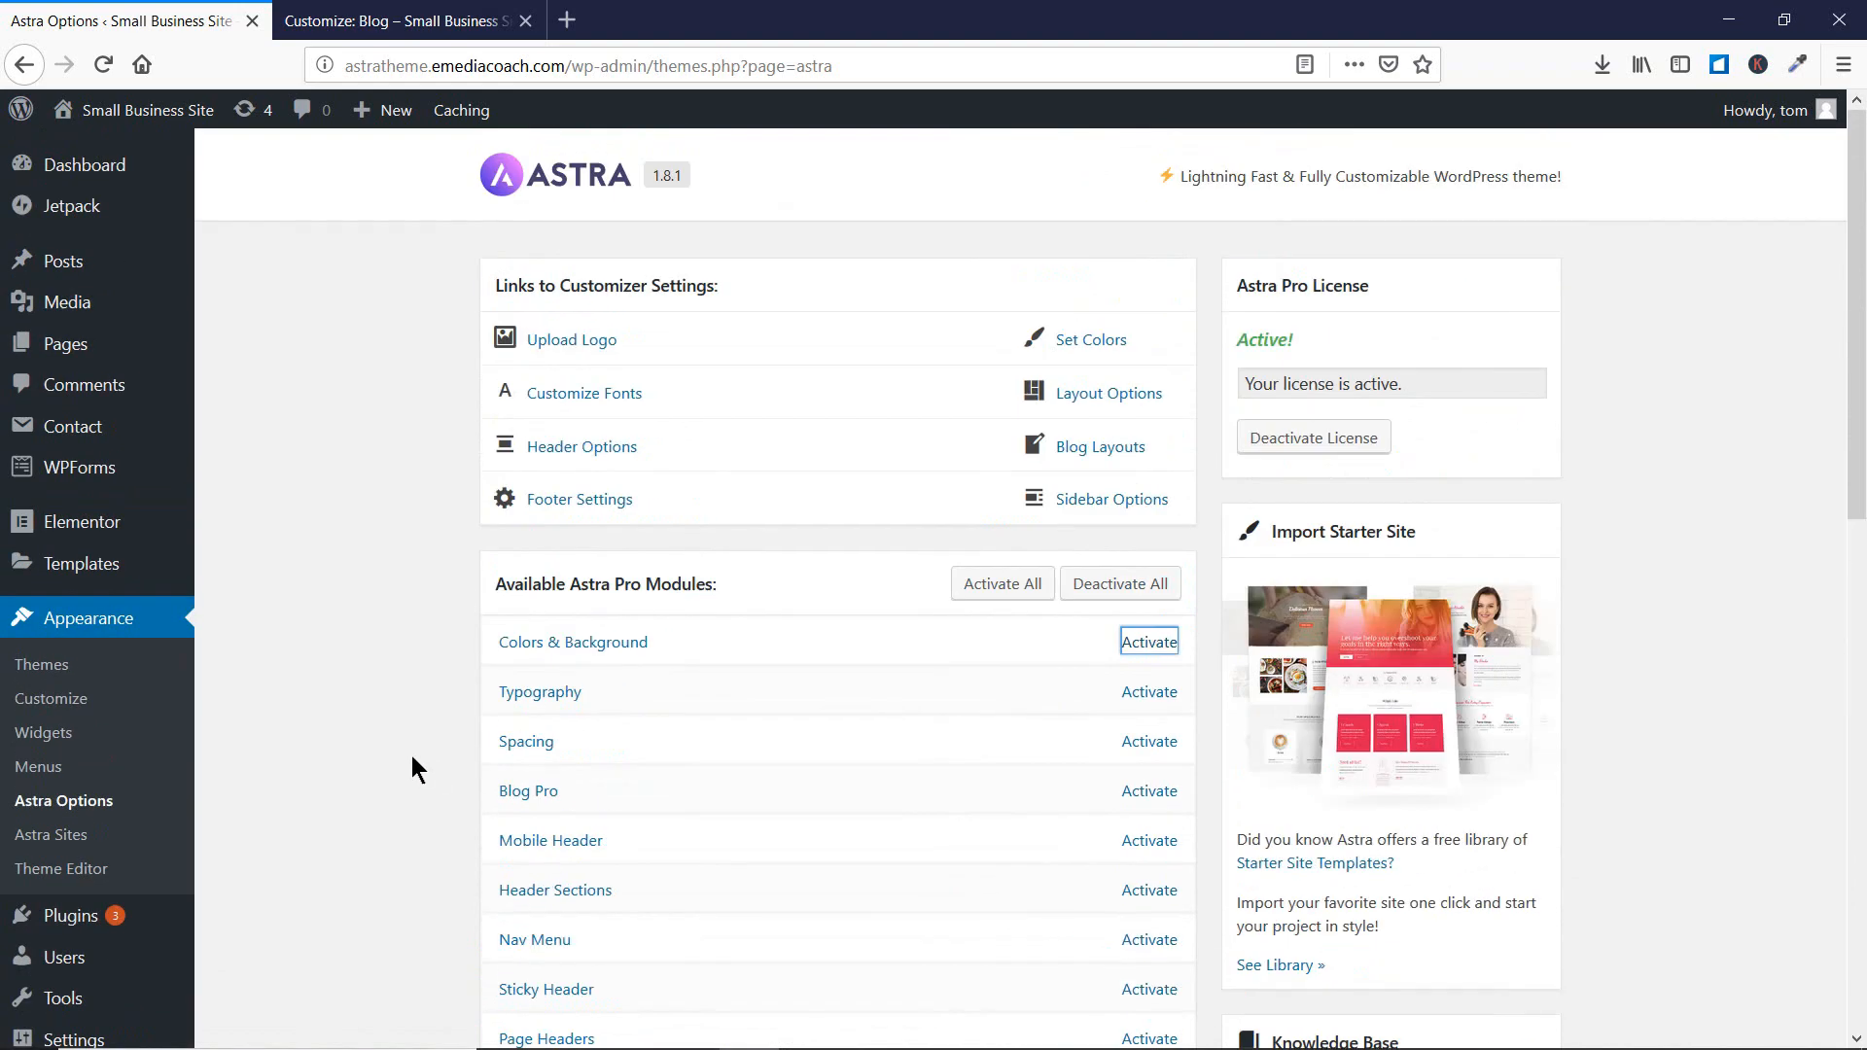